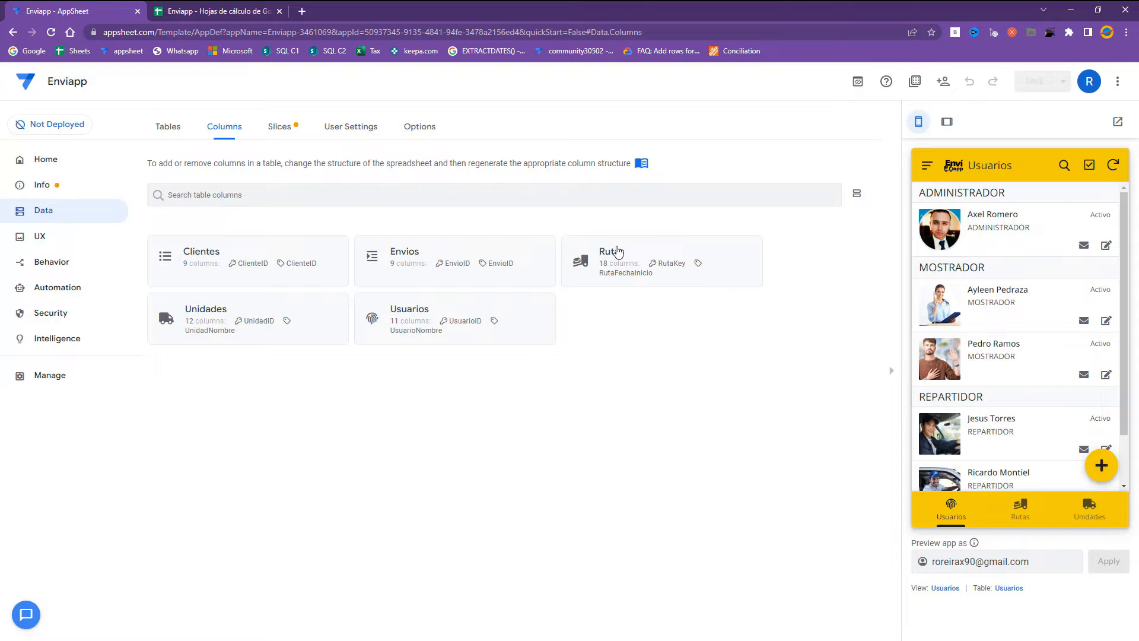
Open the Rutas table's column definitions and examine RutaFechaInicio and RutaFechaFin, with the Rutas view shown in the app preview.
left_click(616, 252)
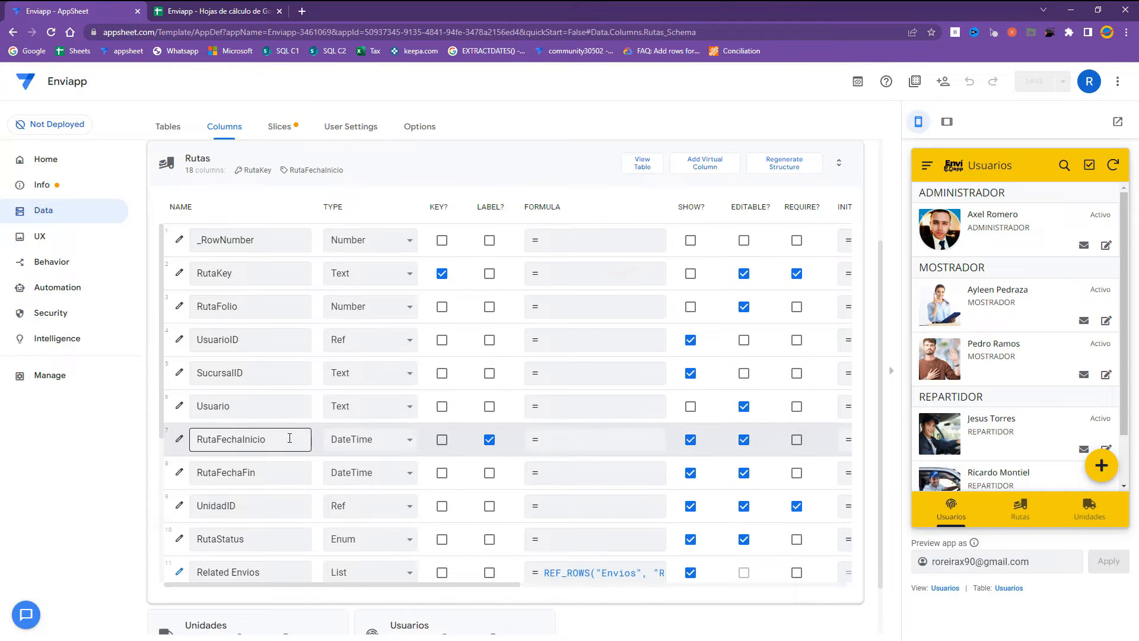
double_click(289, 440)
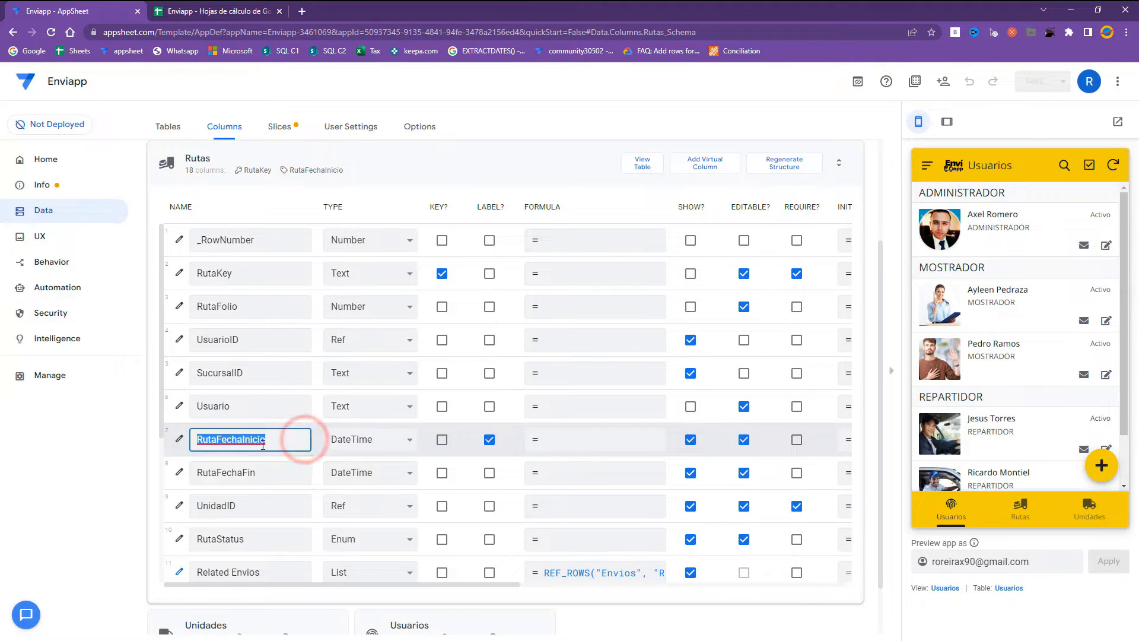
left_click(262, 466)
left_click_drag(279, 439, 197, 442)
left_click_drag(255, 472, 211, 478)
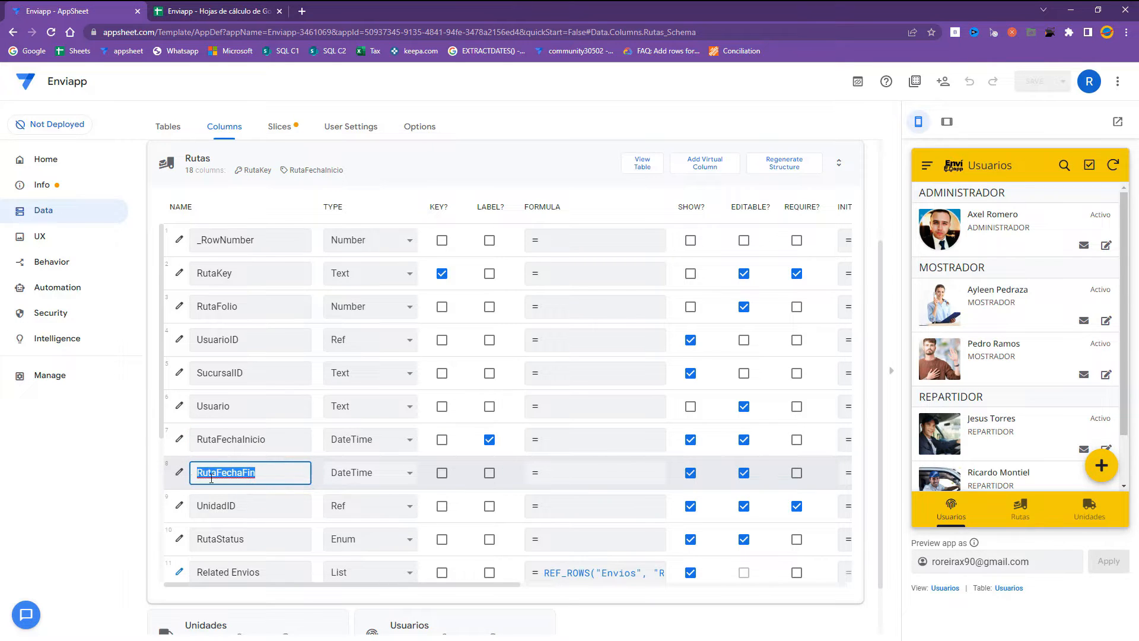
left_click(1019, 508)
left_click(287, 442)
left_click(276, 469)
double_click(284, 440)
left_click(288, 440)
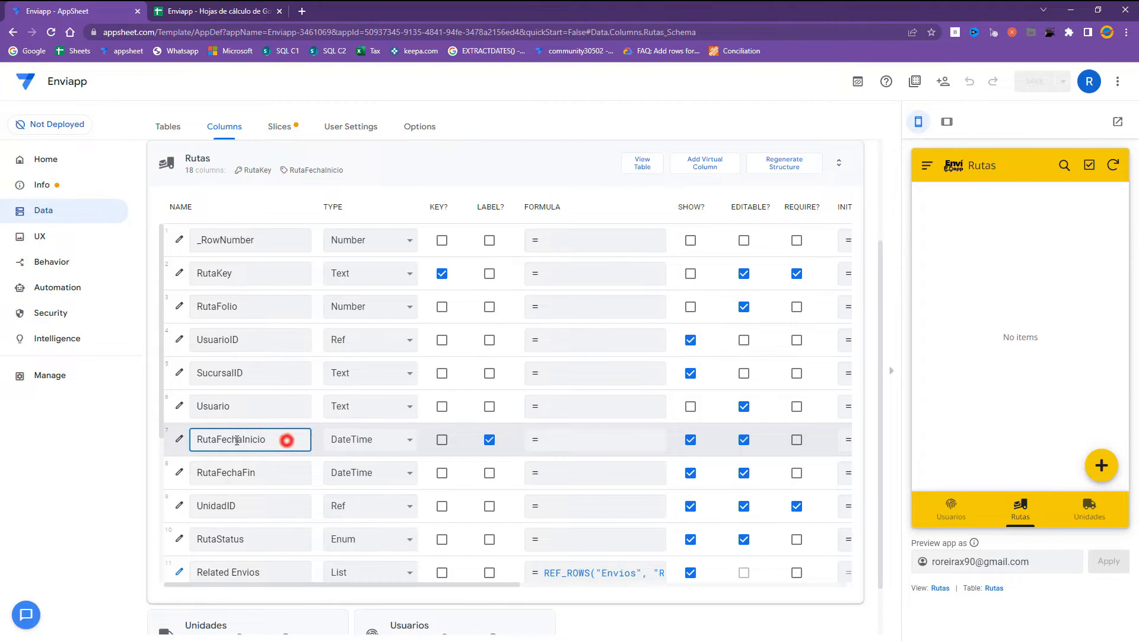
left_click_drag(288, 440, 197, 442)
double_click(265, 473)
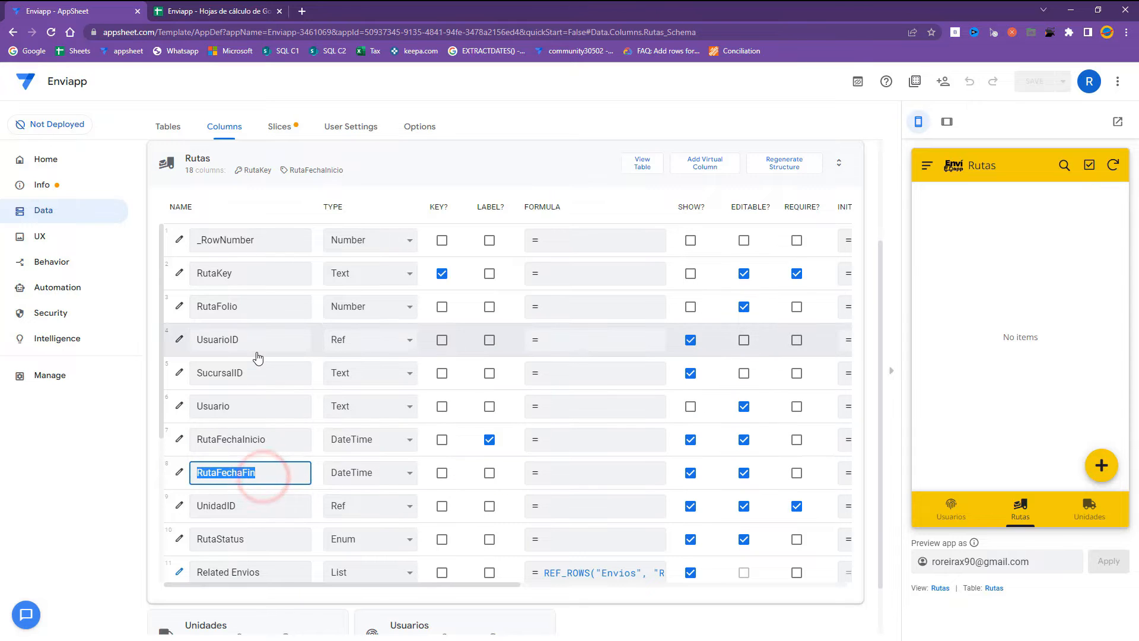
Add a virtual column named RutaDiasTranscurrido to the Rutas table.
left_click(685, 172)
triple_click(585, 180)
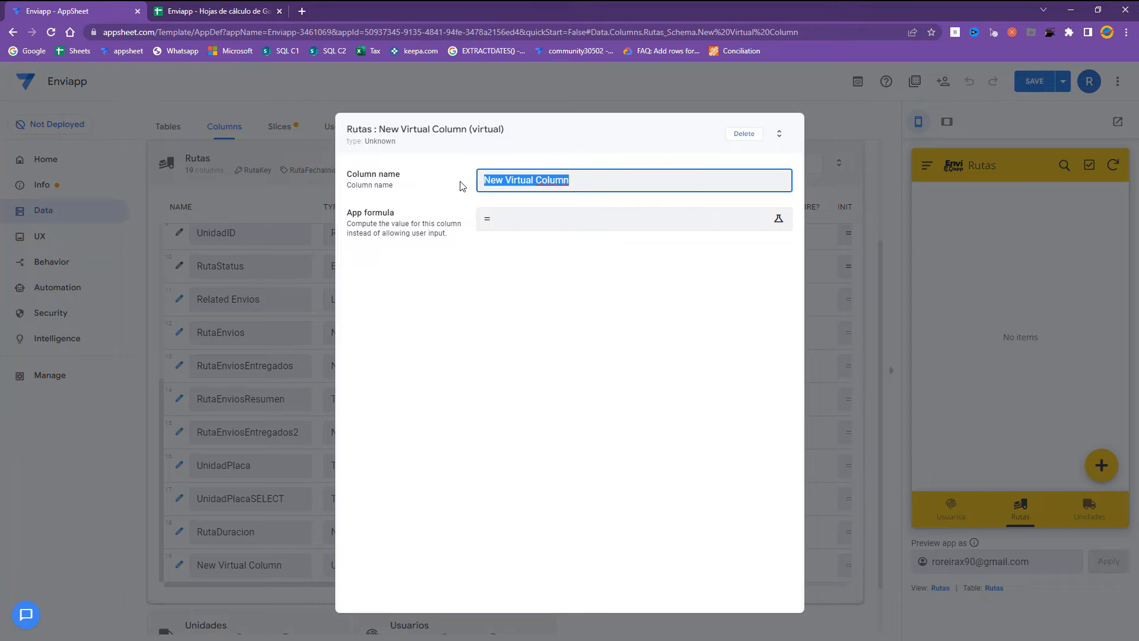
type("RutaDiasTranscurrido")
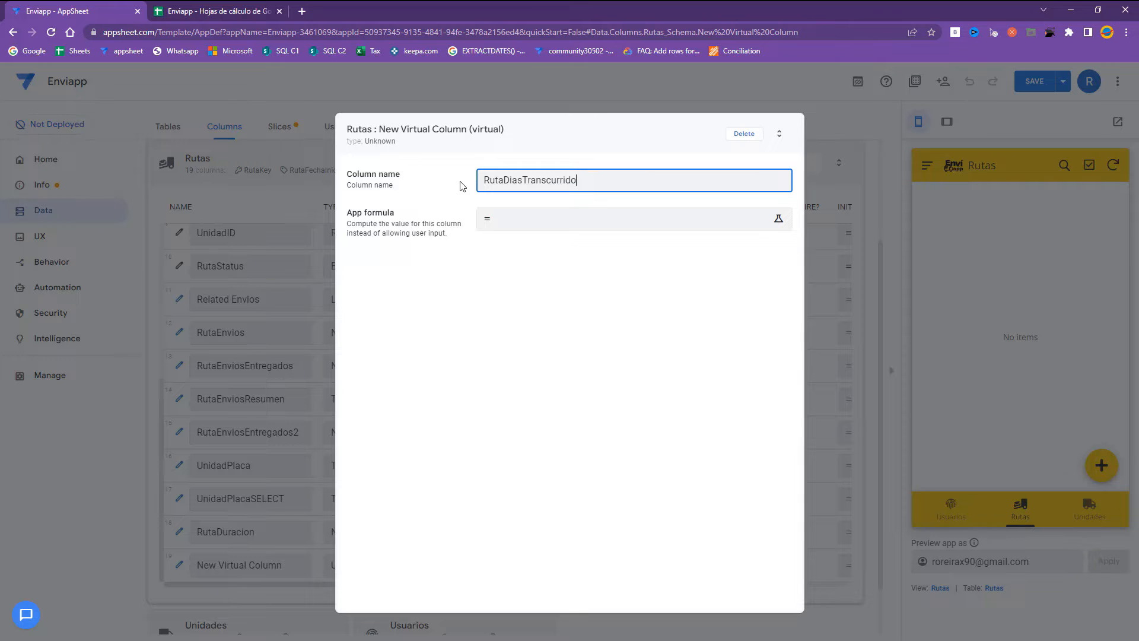
Set the app formula of RutaDiasTranscurrido to [RutaFechaFin]-[RutaFechaInicio] and save the app.
left_click(486, 215)
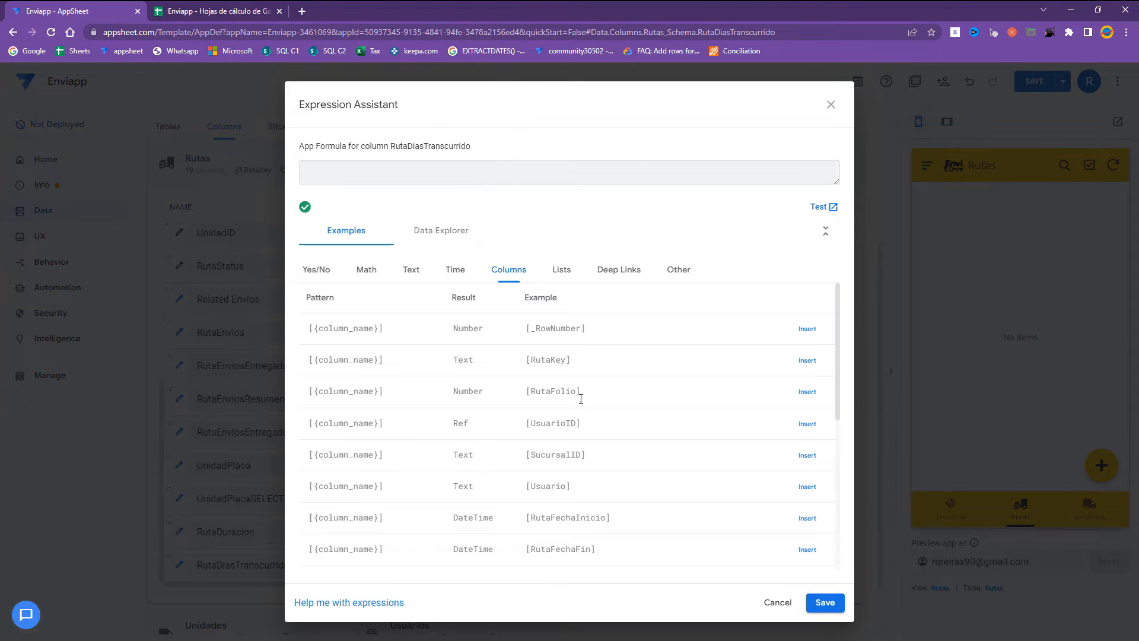
left_click(808, 550)
type("-")
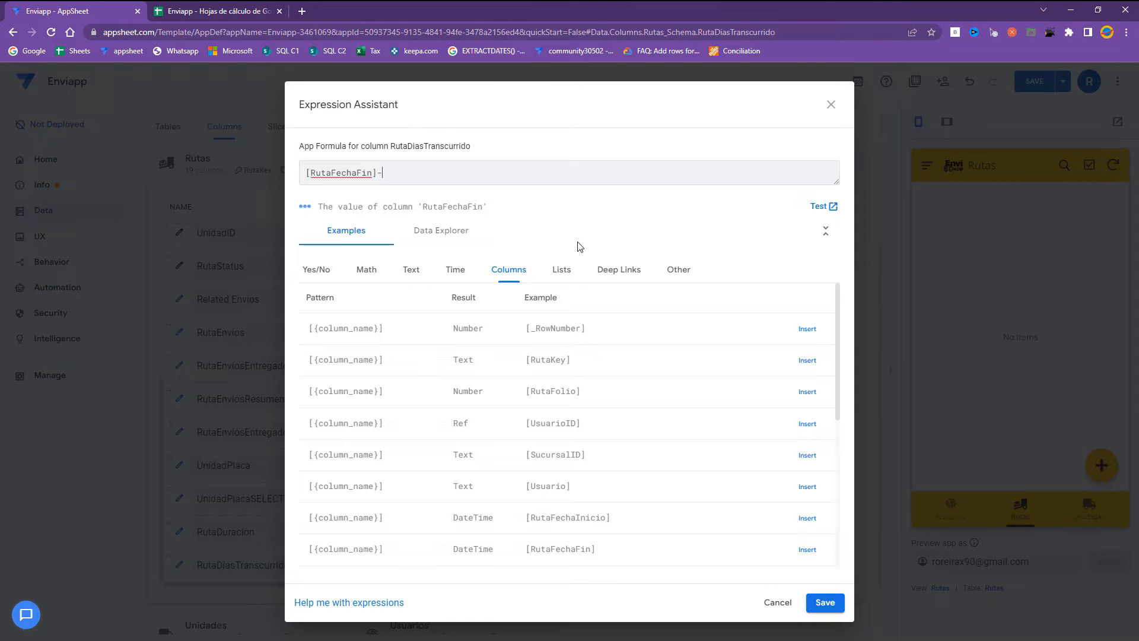
left_click(812, 520)
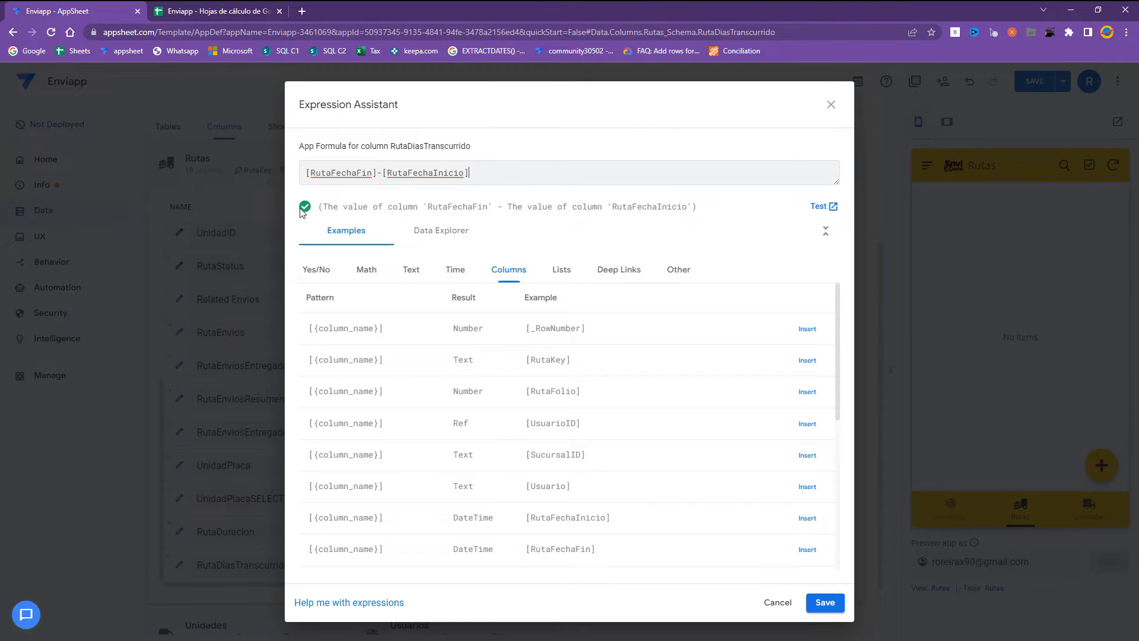
left_click(825, 602)
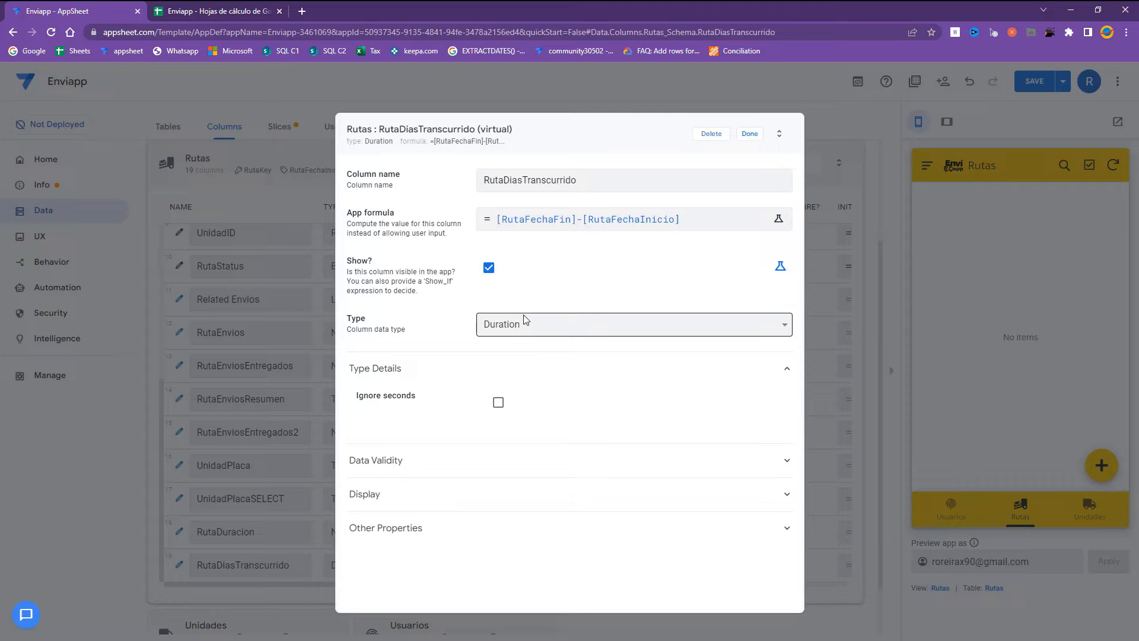
left_click(750, 134)
left_click(1033, 81)
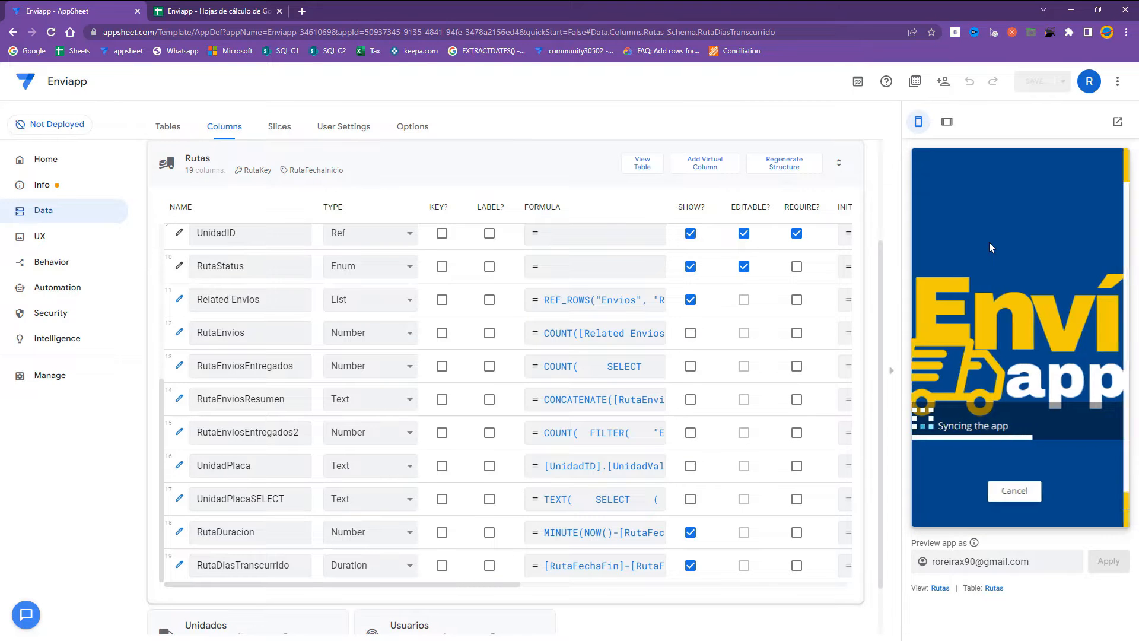
Start a new Rutas record in the app preview with start date 22/11/2022 and end date 23/11/2022, and check RutaDiasTranscurrido.
left_click(1029, 507)
left_click(1100, 465)
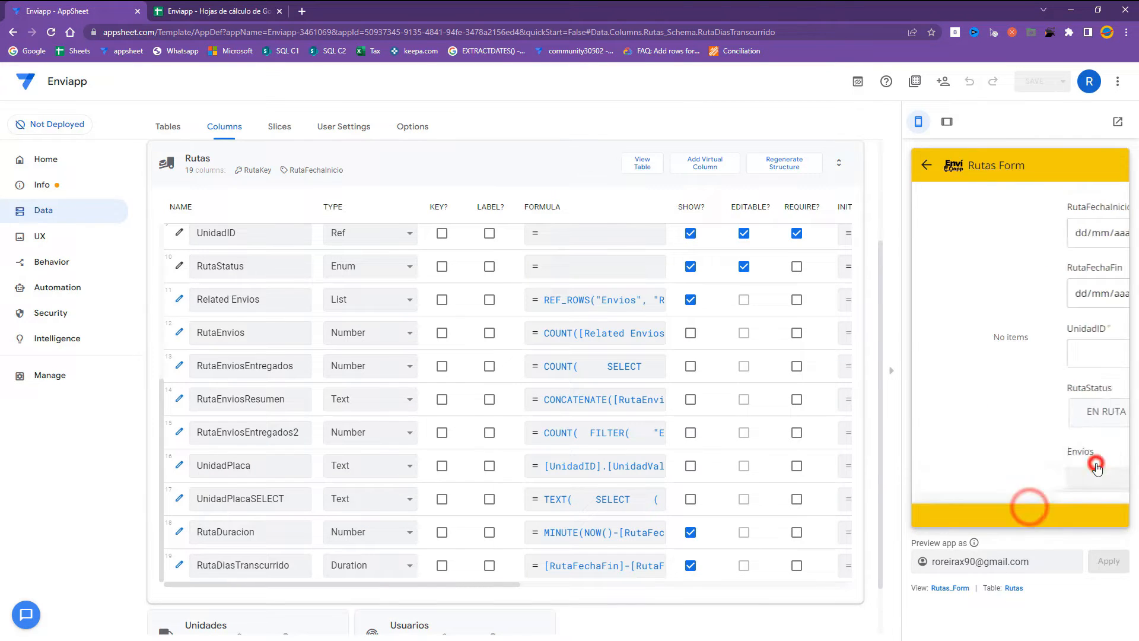
left_click(1094, 232)
left_click(906, 350)
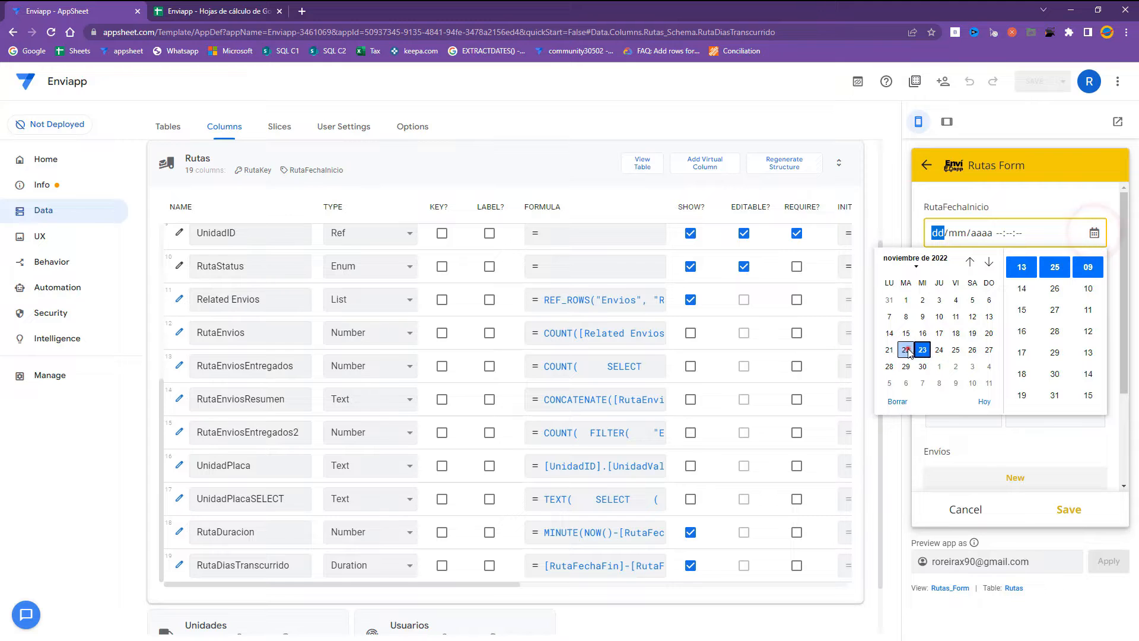
left_click(1068, 205)
left_click(1095, 297)
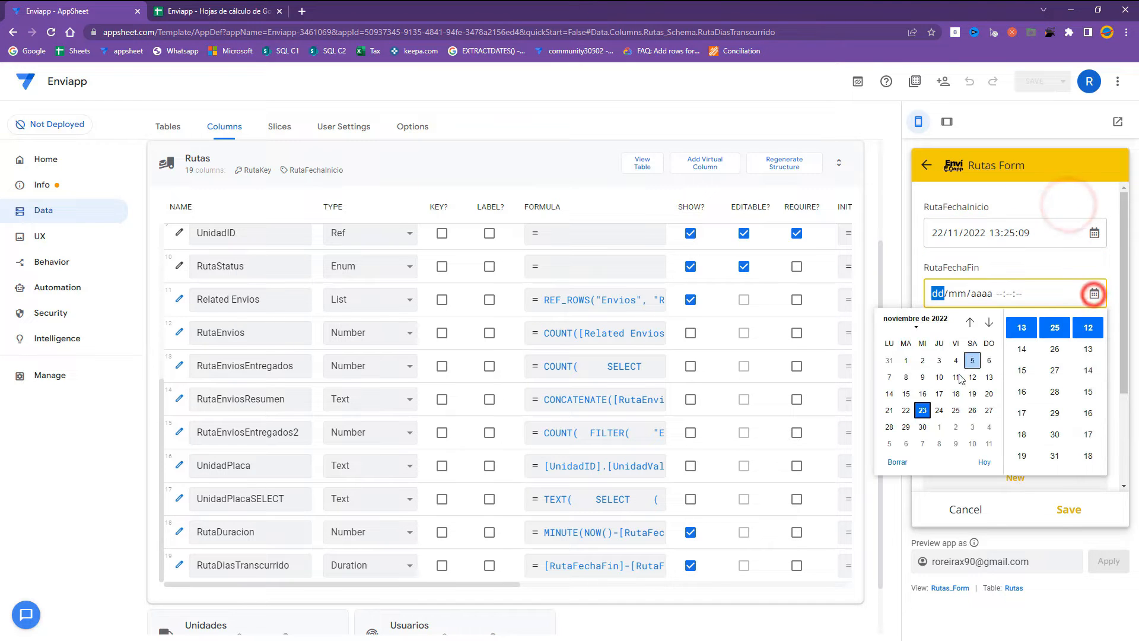
left_click(923, 411)
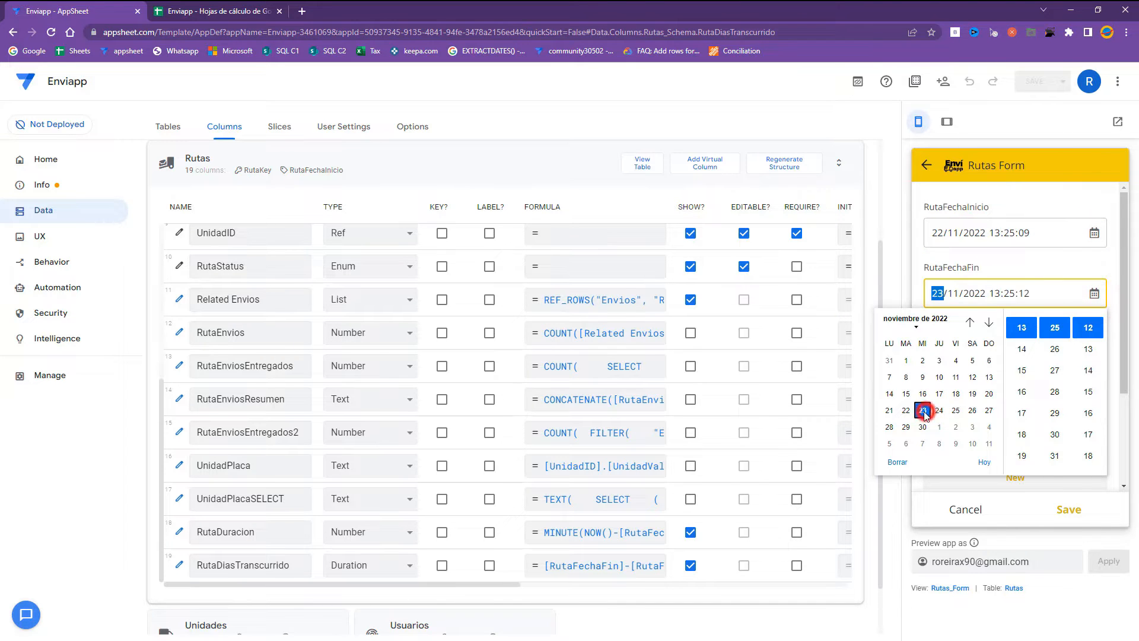
left_click(1034, 257)
scroll(1012, 363, "down", 2)
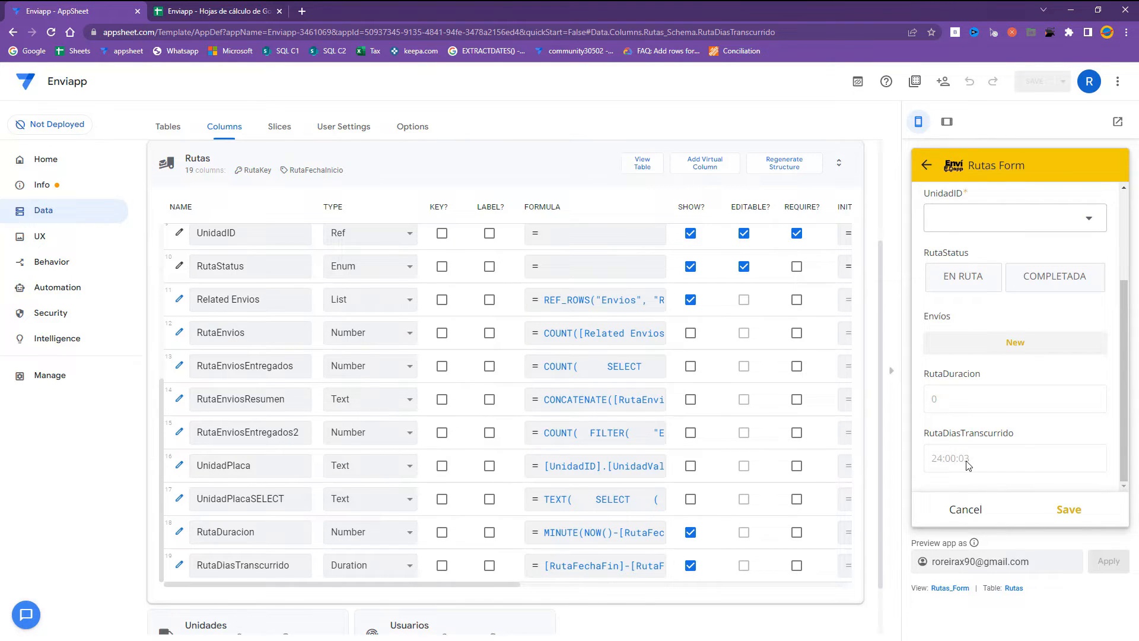
scroll(972, 356, "up", 3)
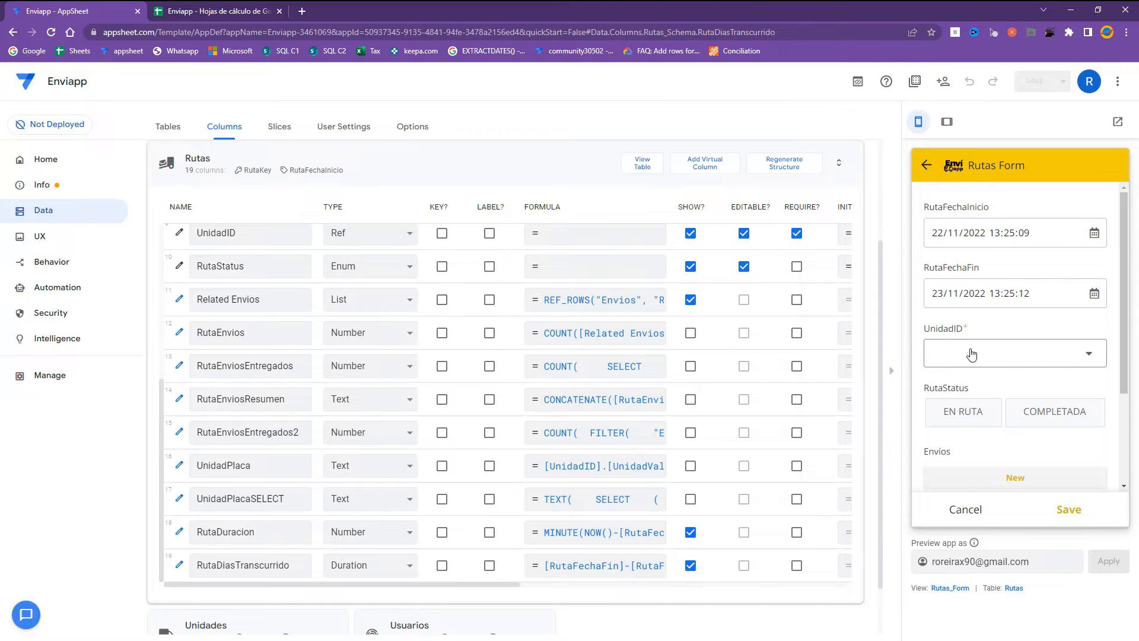
scroll(972, 356, "down", 3)
Change the RutaDiasTranscurrido formula to TOTALHOURS([RutaFechaFin]-[RutaFechaInicio])/24.
scroll(570, 502, "down", 1)
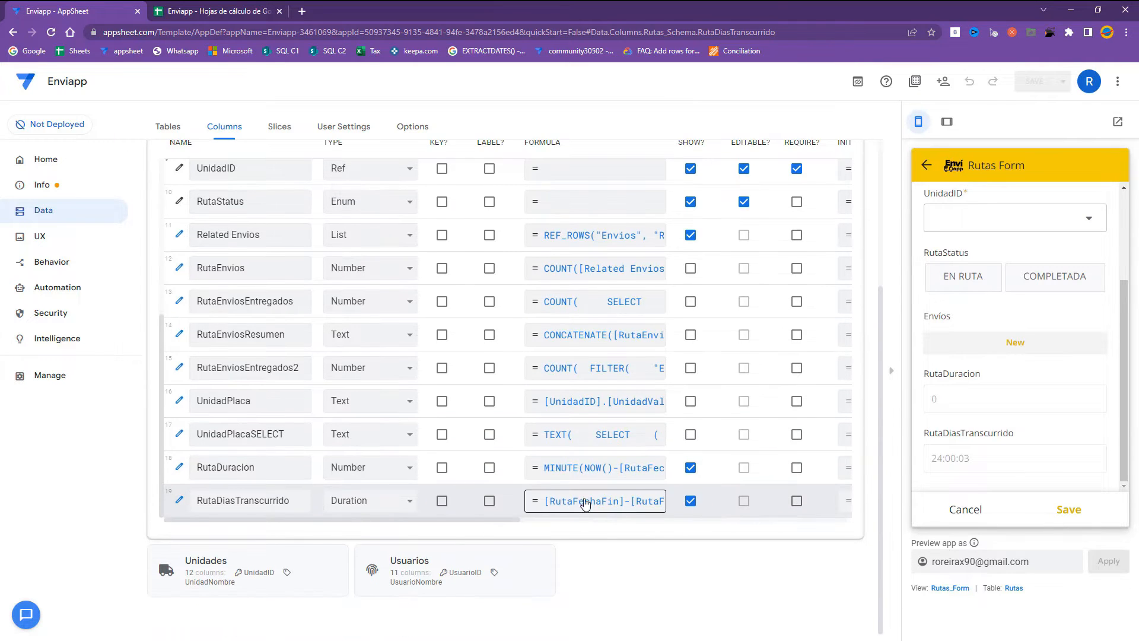
left_click(568, 497)
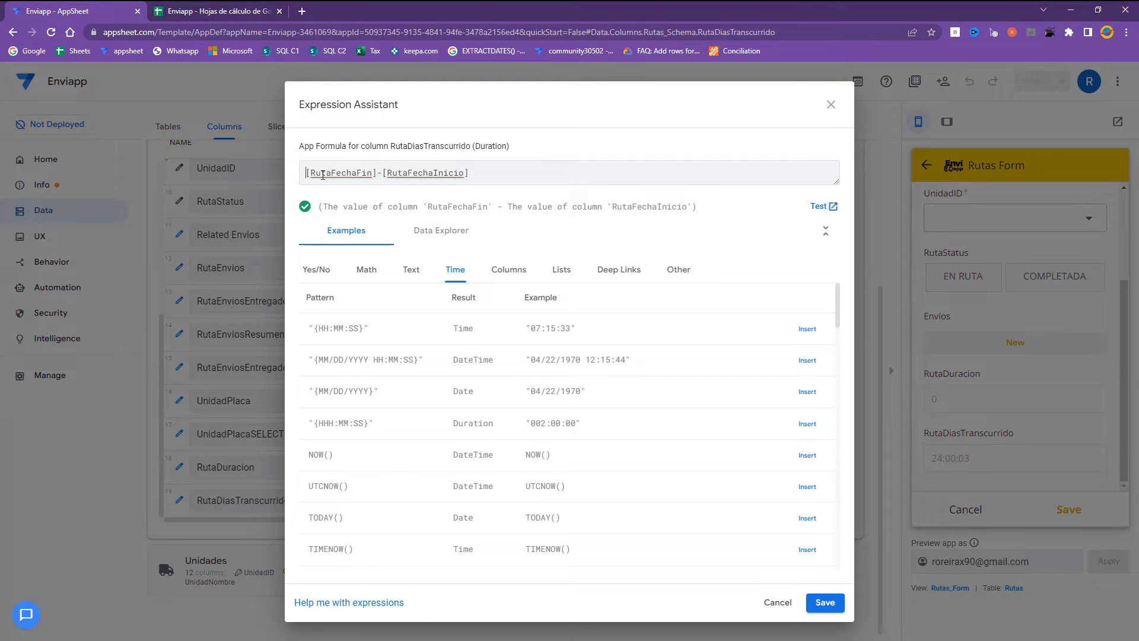
type("TOTAL")
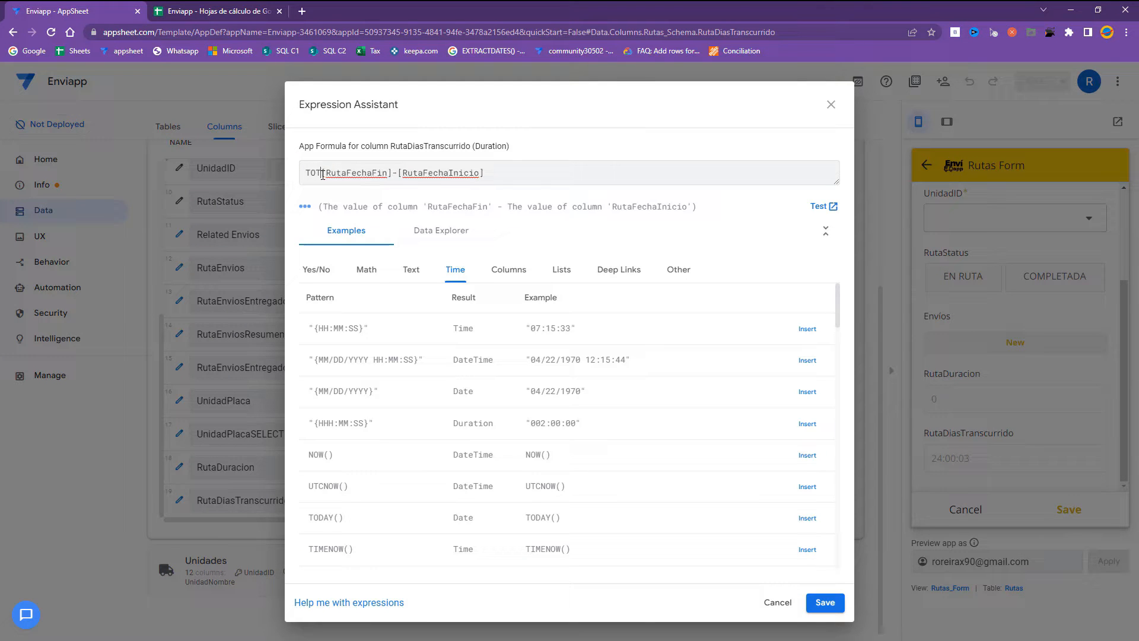
type("HOURS(")
left_click(568, 167)
type(")/24")
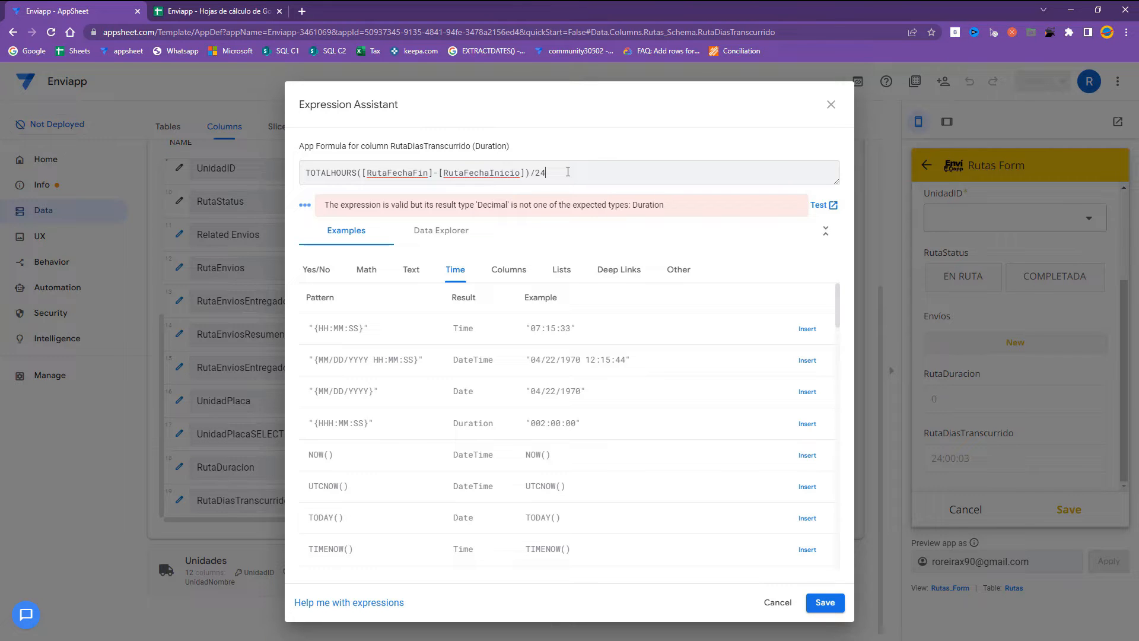
left_click(824, 603)
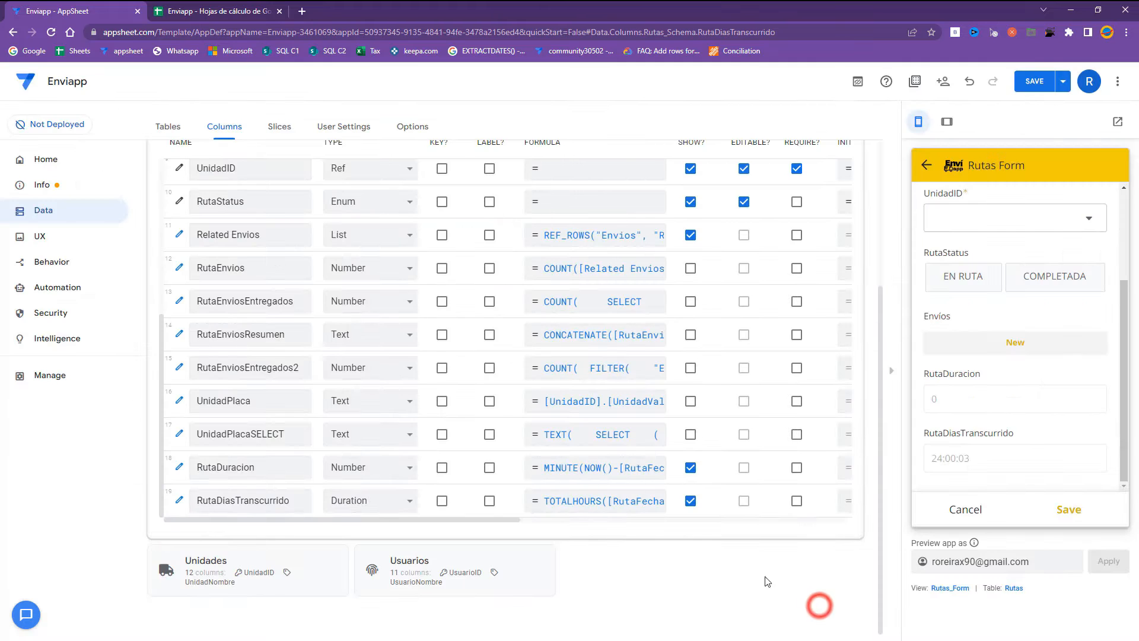
Change the RutaDiasTranscurrido column type to Number and save the app.
left_click(369, 504)
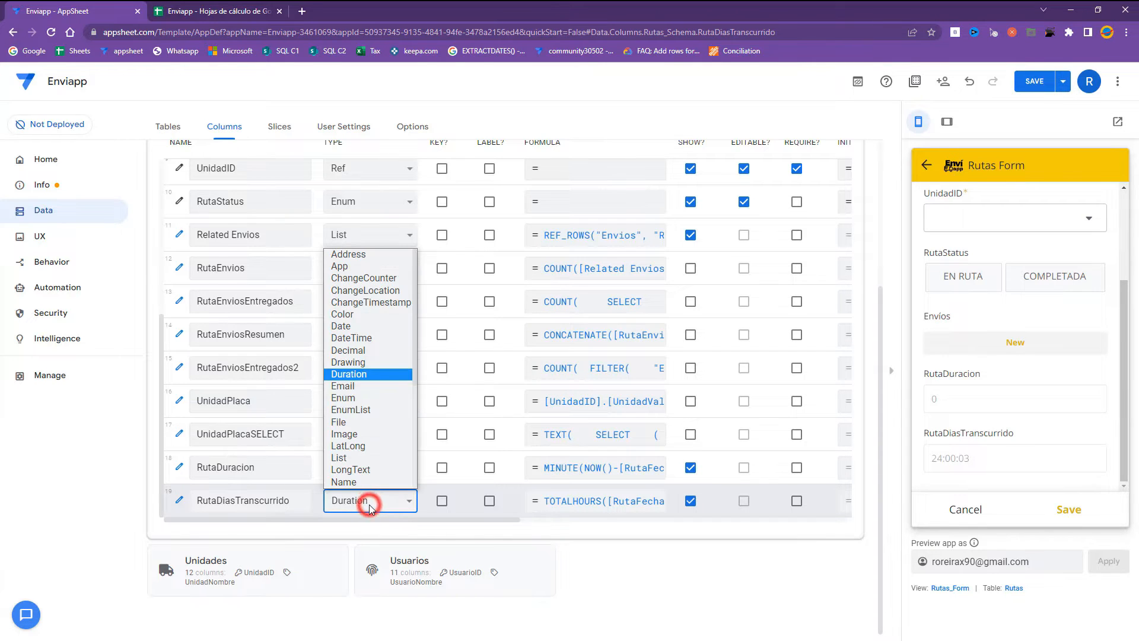
key("n")
key("u")
key("Return")
scroll(955, 416, "down", 3)
left_click(1031, 83)
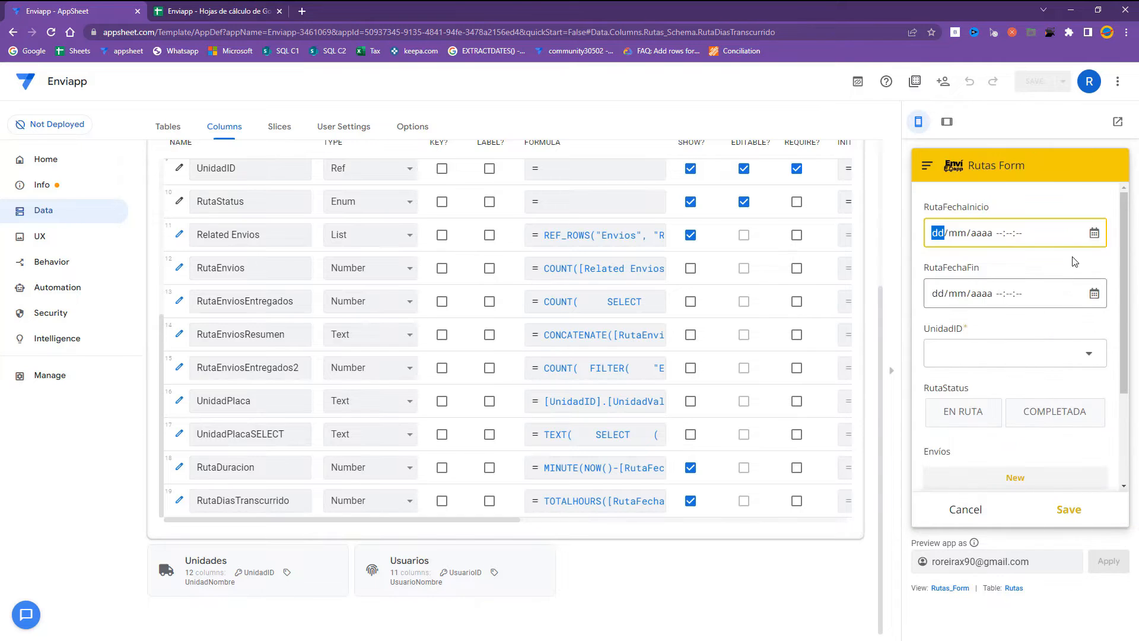
In the preview's Rutas form, set RutaFechaInicio to 22/11/2022 and RutaFechaFin to 23/11/2022, and check the computed elapsed days.
left_click(1092, 231)
left_click(906, 350)
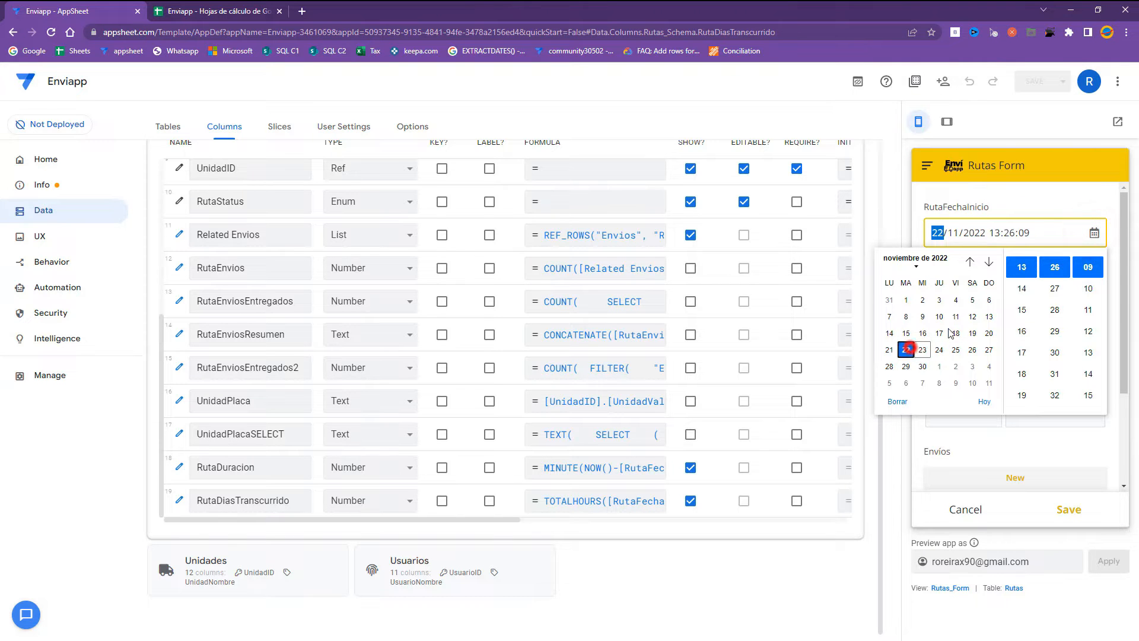
left_click(1092, 191)
left_click(1093, 294)
left_click(921, 408)
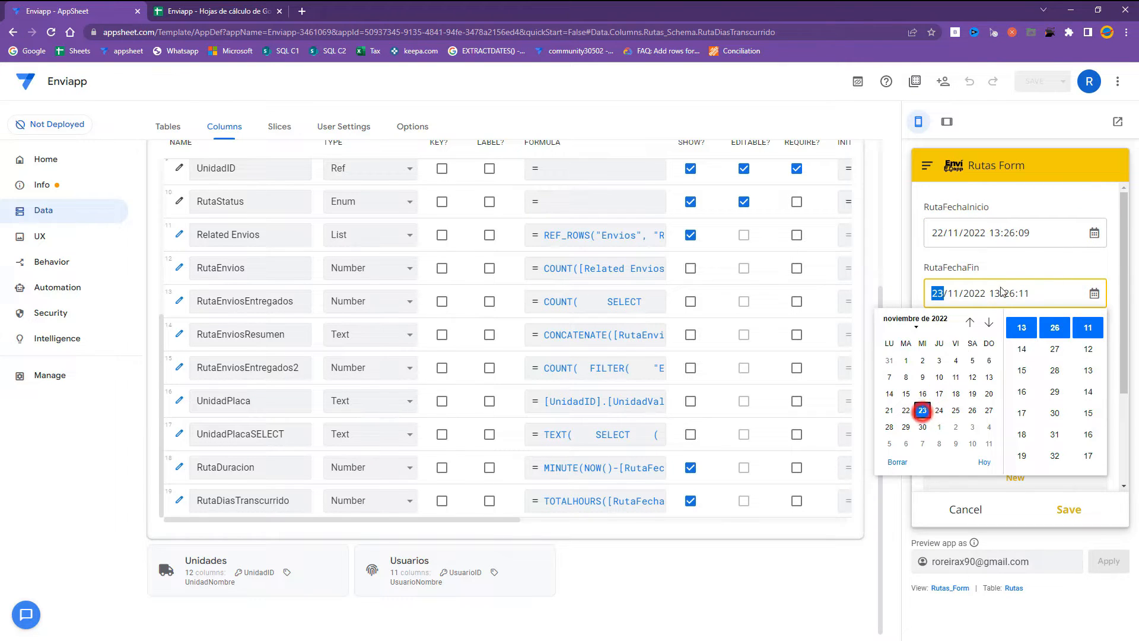
left_click(1030, 260)
scroll(1017, 359, "down", 3)
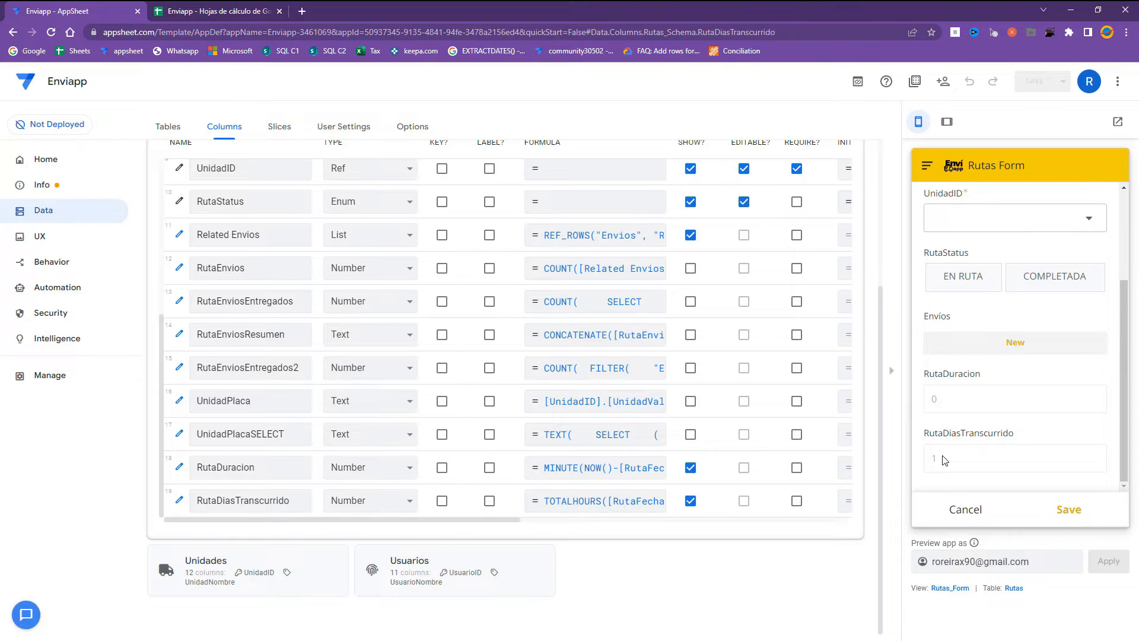
Change RutaFechaFin in the preview form to 26/11/2022 and check the recalculated RutaDiasTranscurrido.
scroll(946, 453, "up", 3)
left_click(1095, 294)
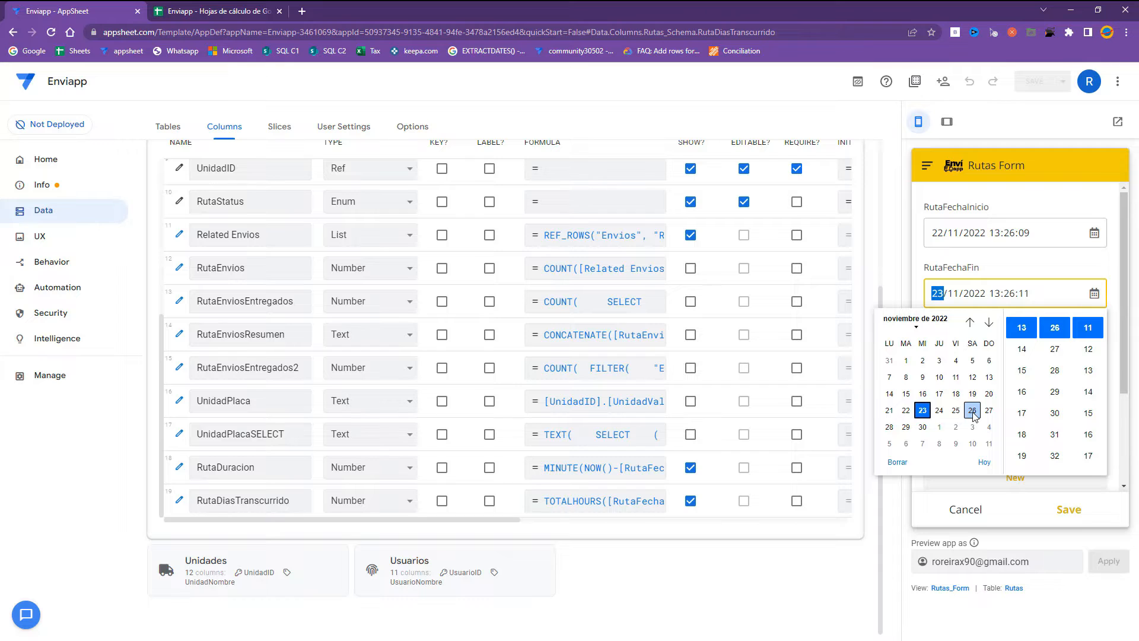
left_click(973, 411)
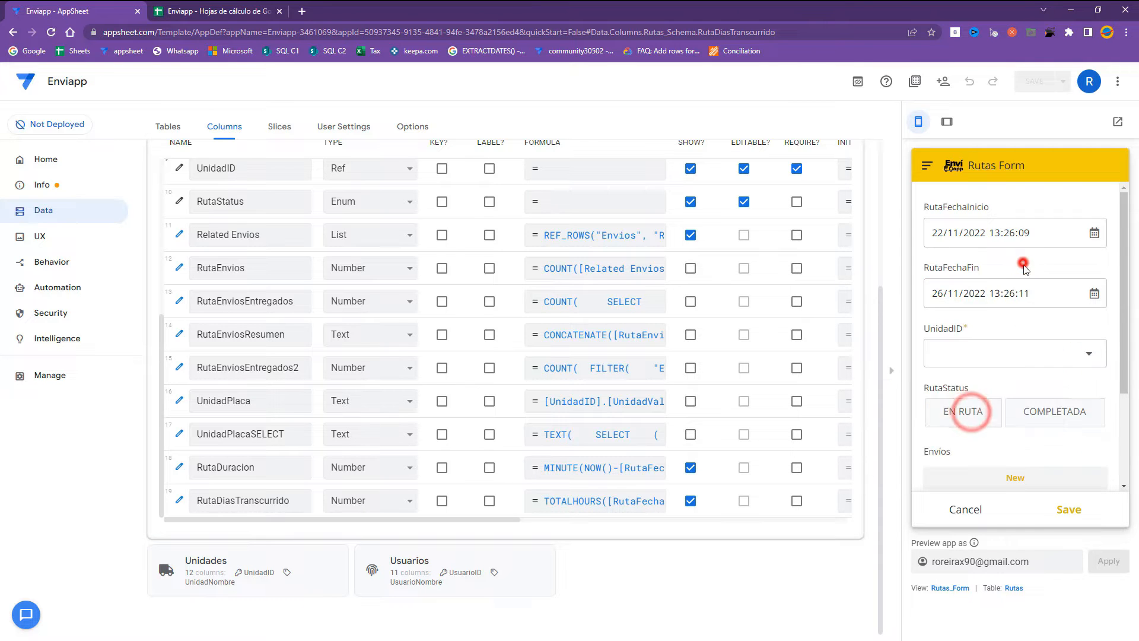
scroll(1006, 427, "down", 3)
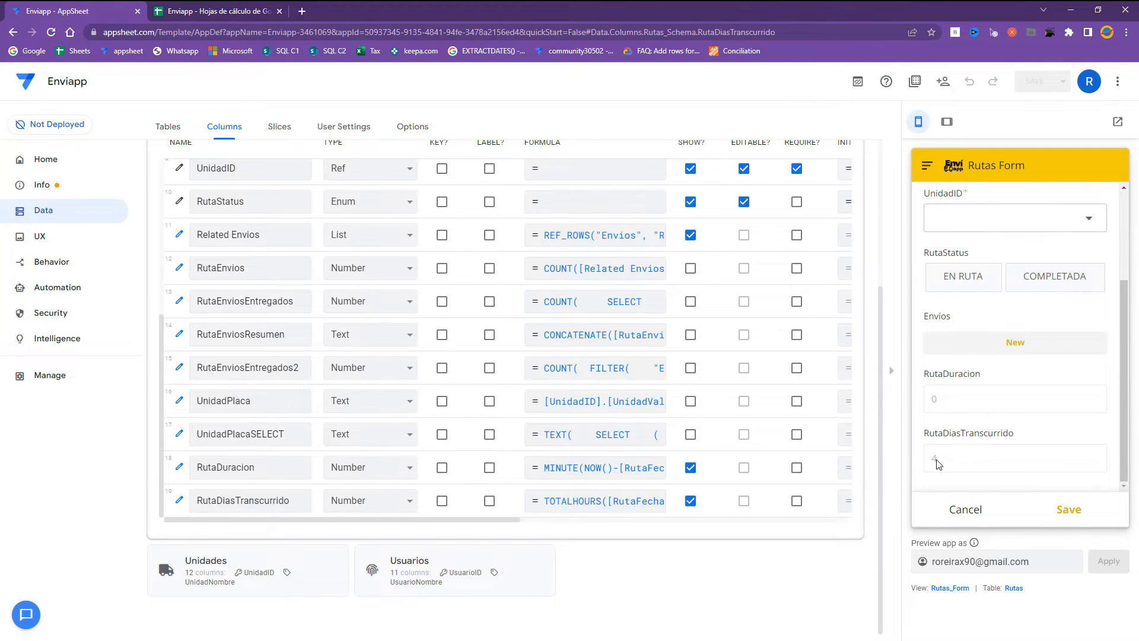
Review the TOTALHOURS formula of RutaDiasTranscurrido and the available time function examples, and save the app.
left_click(556, 500)
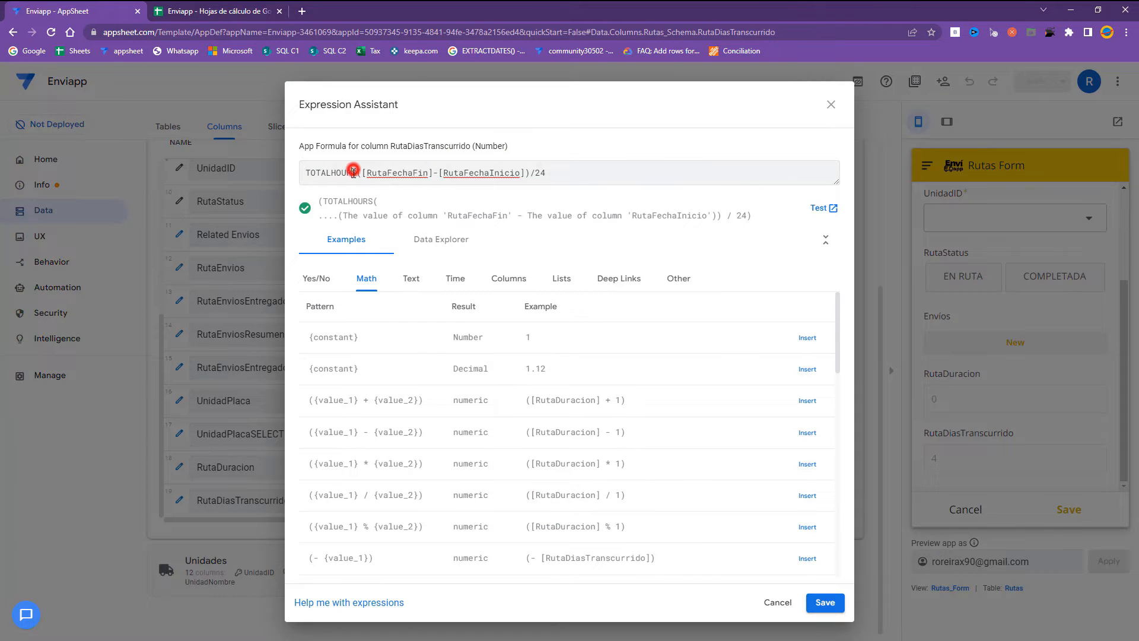
double_click(354, 172)
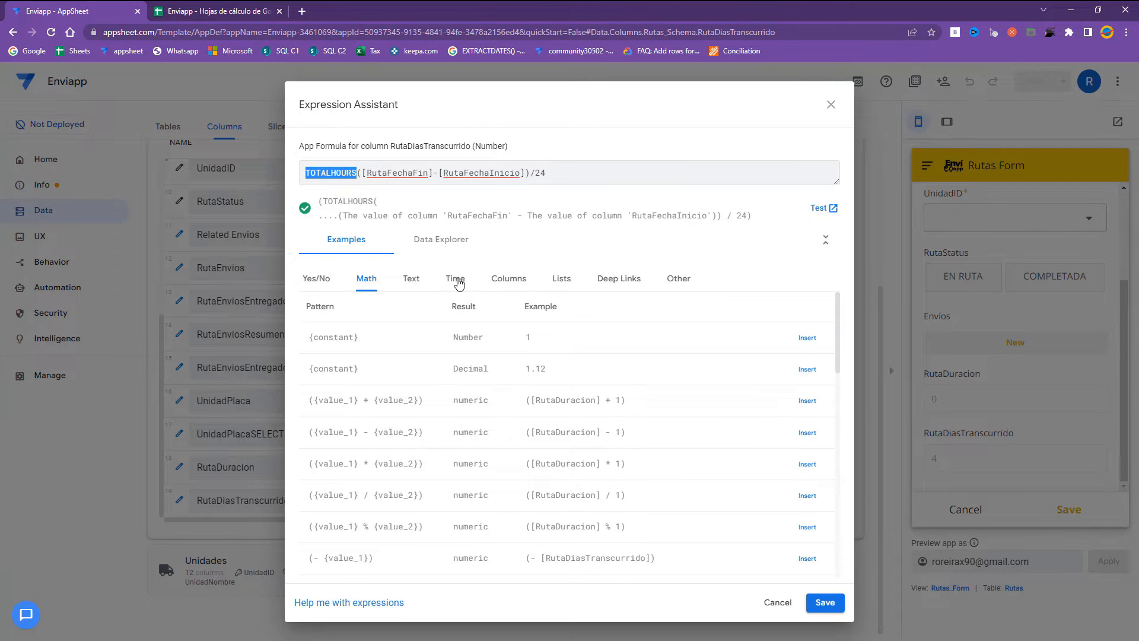
left_click(459, 283)
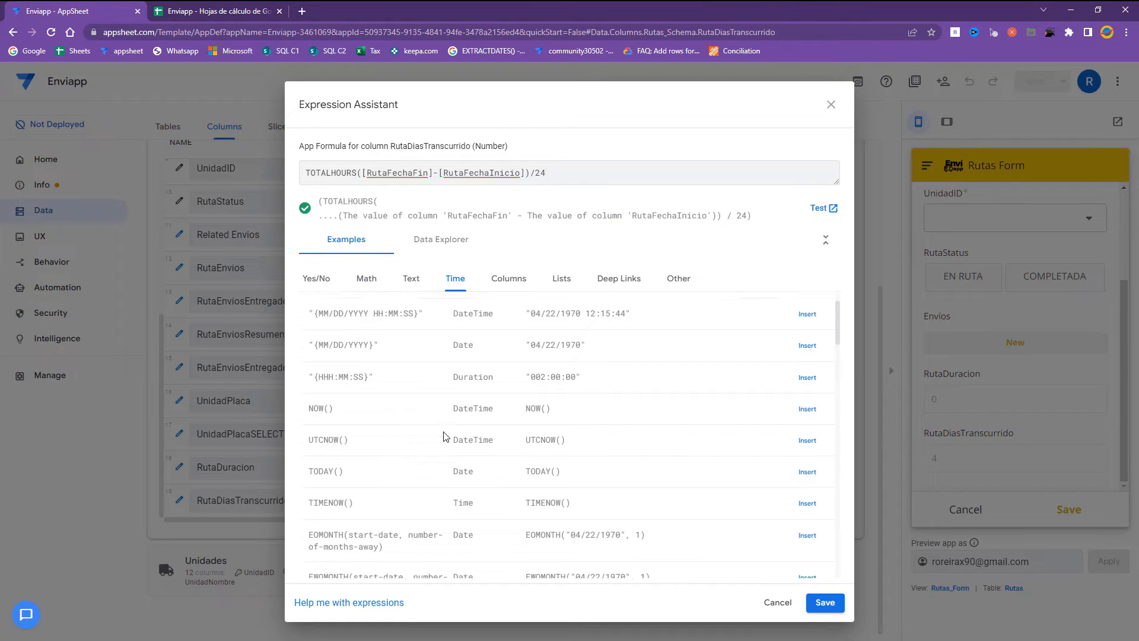
left_click_drag(309, 405, 333, 405)
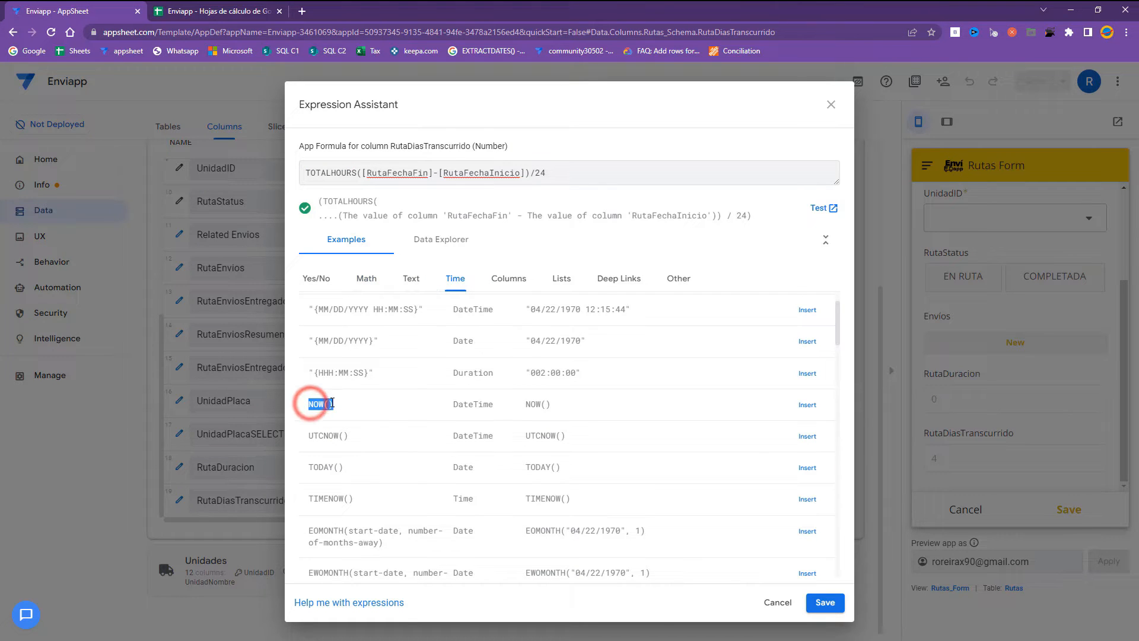
left_click_drag(312, 467, 344, 500)
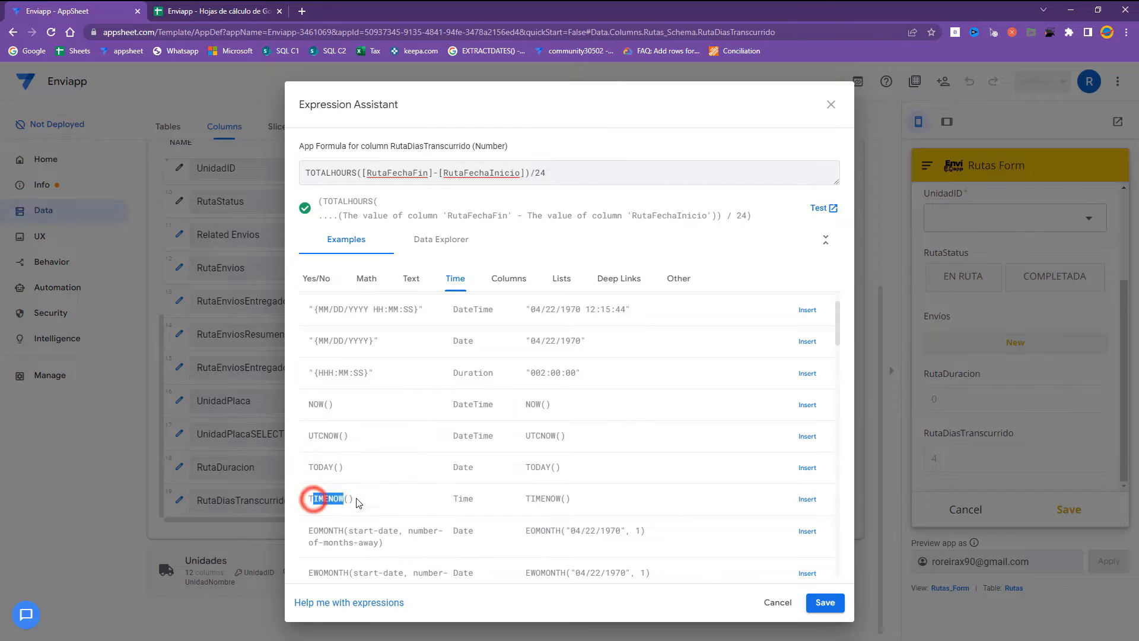
scroll(333, 522, "down", 5)
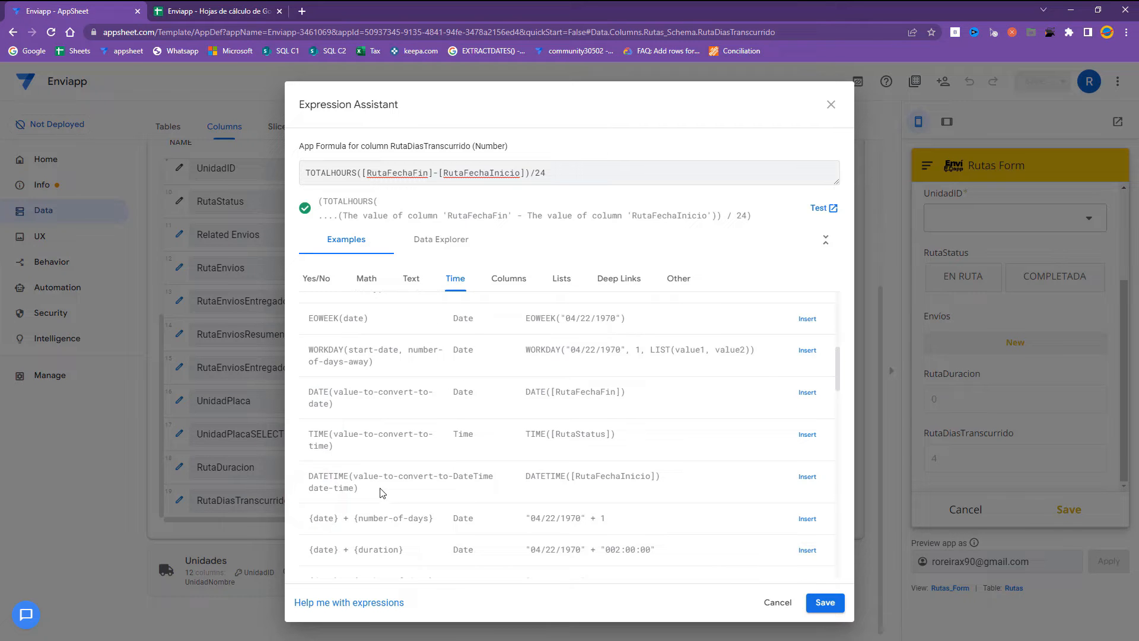
scroll(383, 494, "down", 9)
scroll(396, 467, "down", 10)
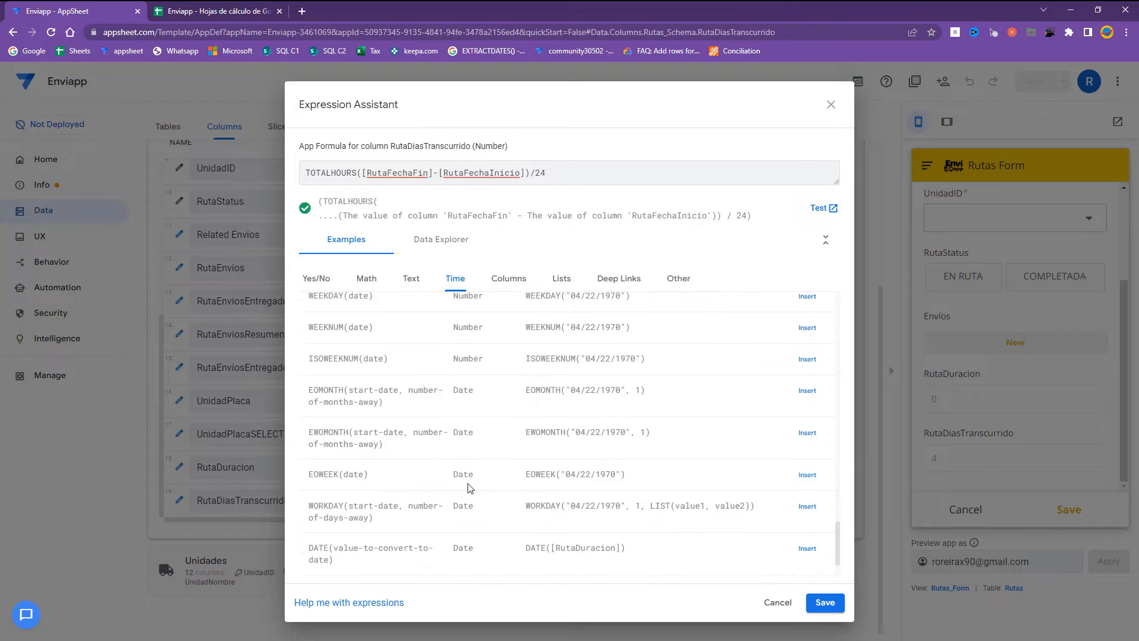
scroll(472, 492, "down", 2)
left_click(826, 605)
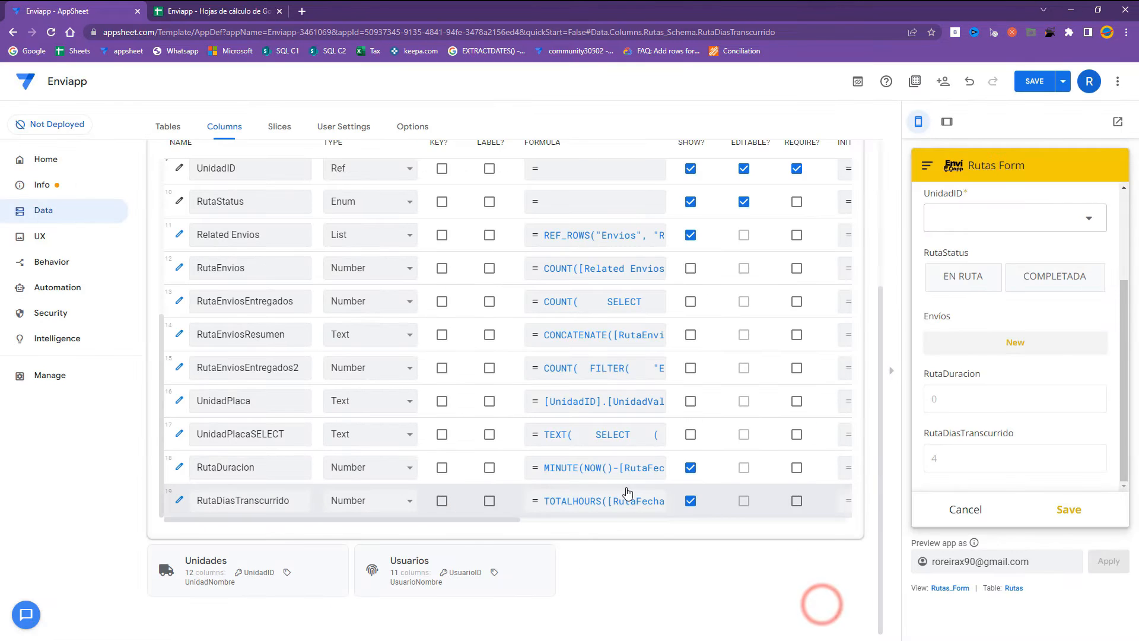
left_click(1058, 83)
left_click(1038, 82)
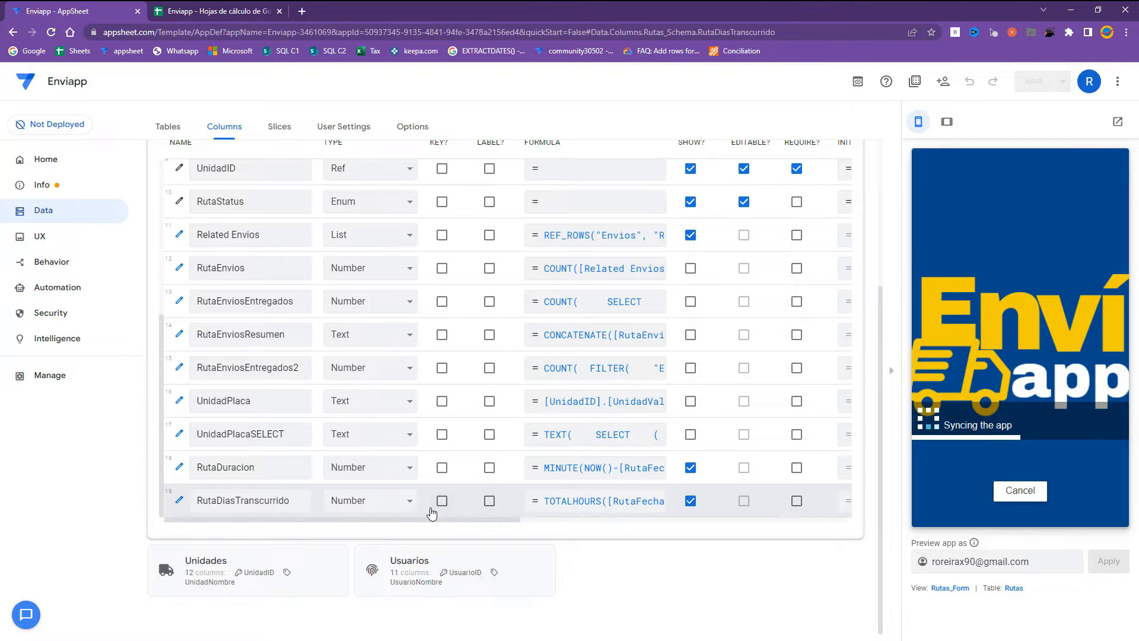
Rename the RutaDiasTranscurrido column as RutaDiasTranscurridos and save the app.
double_click(248, 501)
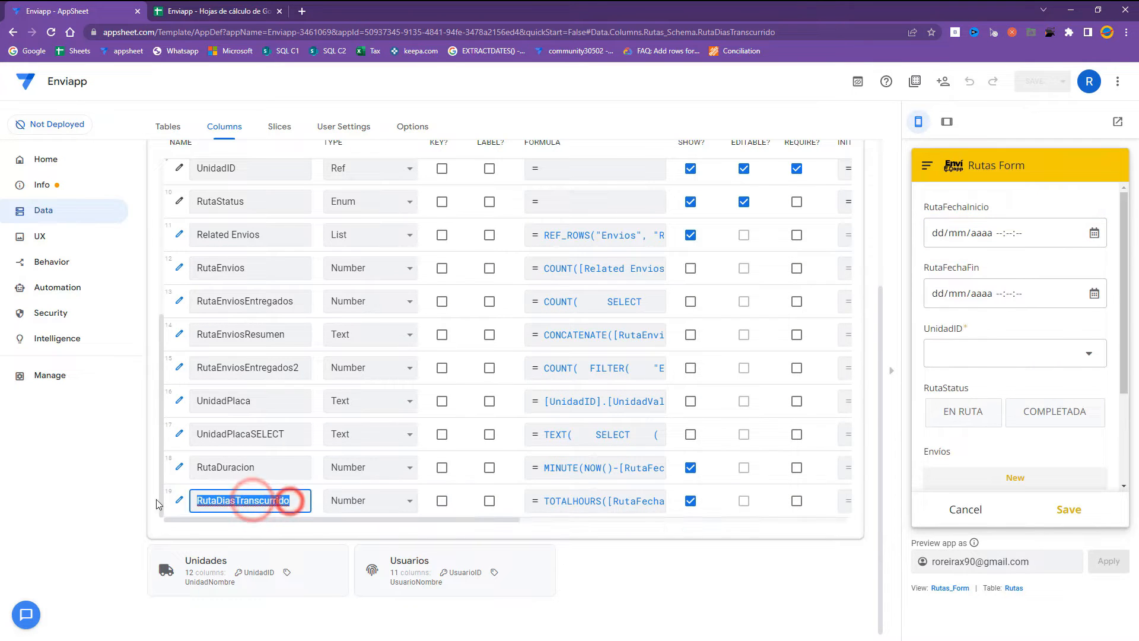
left_click(294, 501)
type("s")
left_click(600, 501)
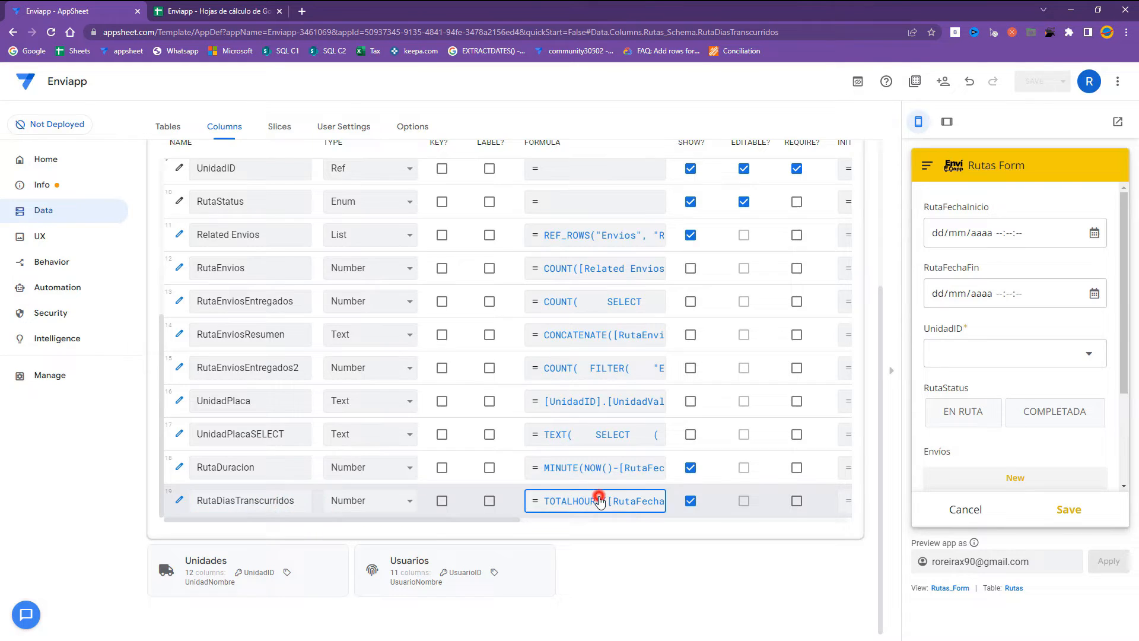
left_click(829, 105)
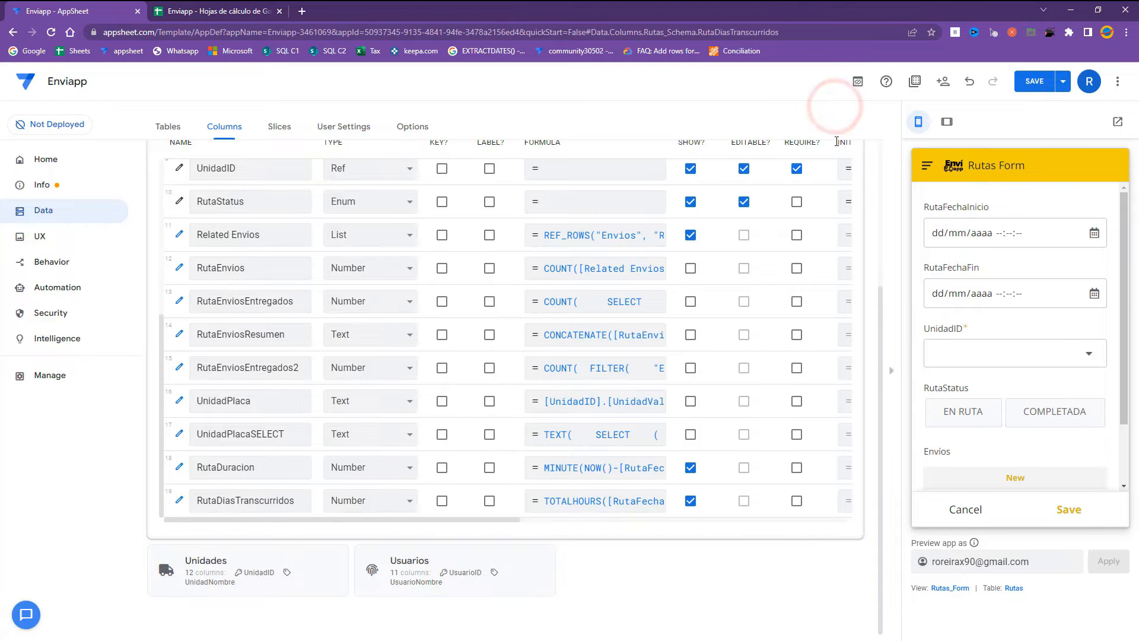
scroll(691, 272, "up", 5)
left_click(1033, 81)
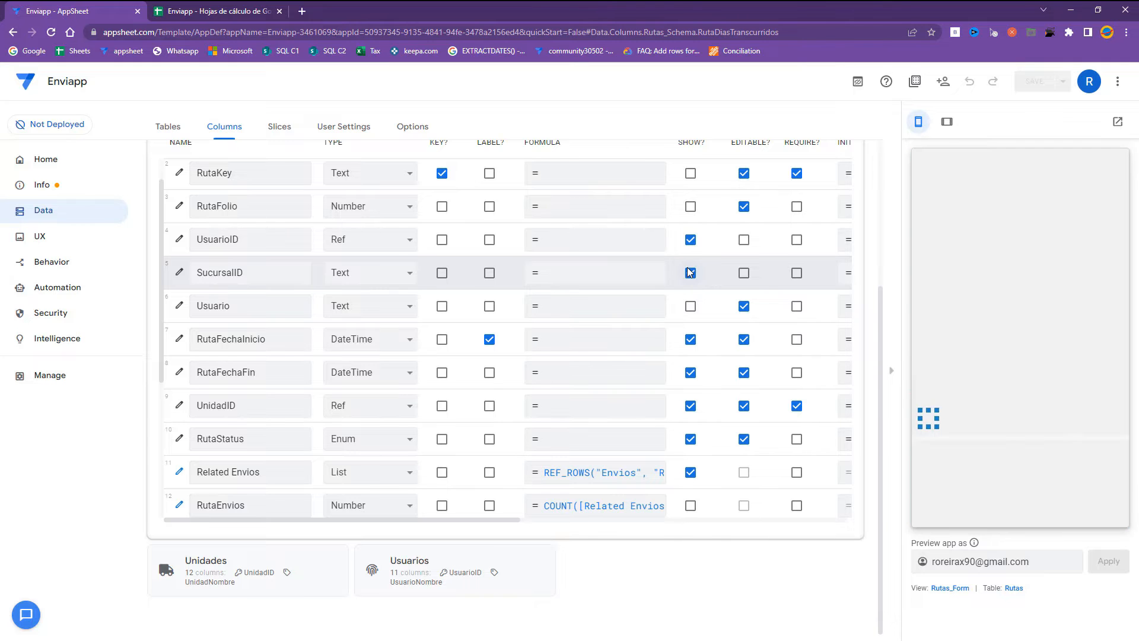
Add a virtual column named RutaFechaMaxima to the Rutas table.
double_click(278, 338)
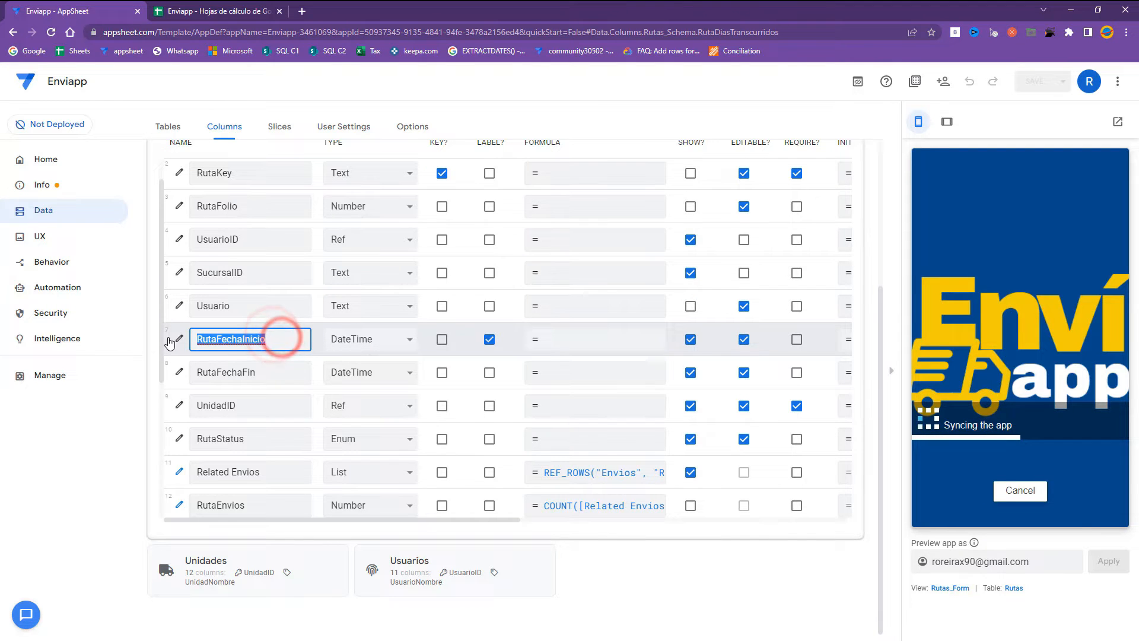
scroll(442, 279, "up", 3)
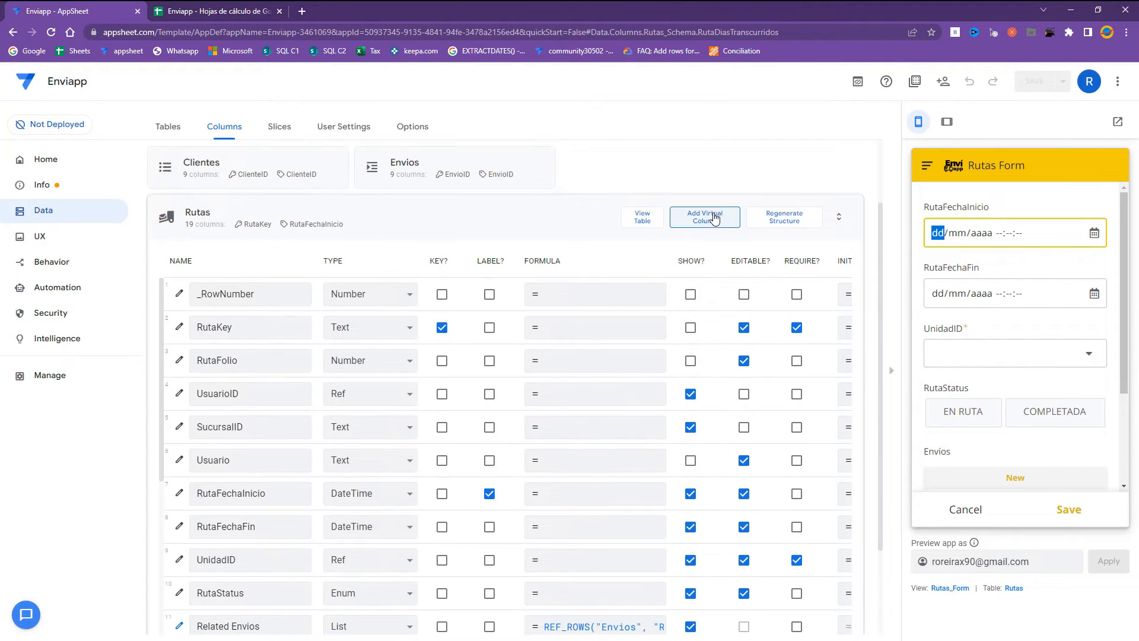
left_click(713, 216)
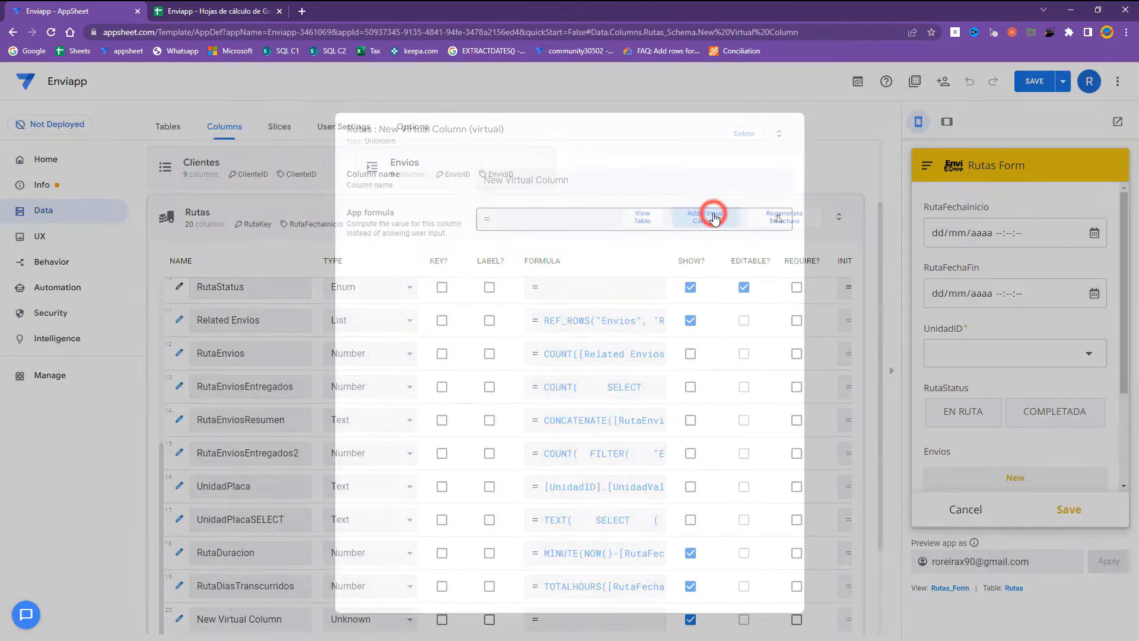
triple_click(600, 182)
type("RutaFechaMaxima")
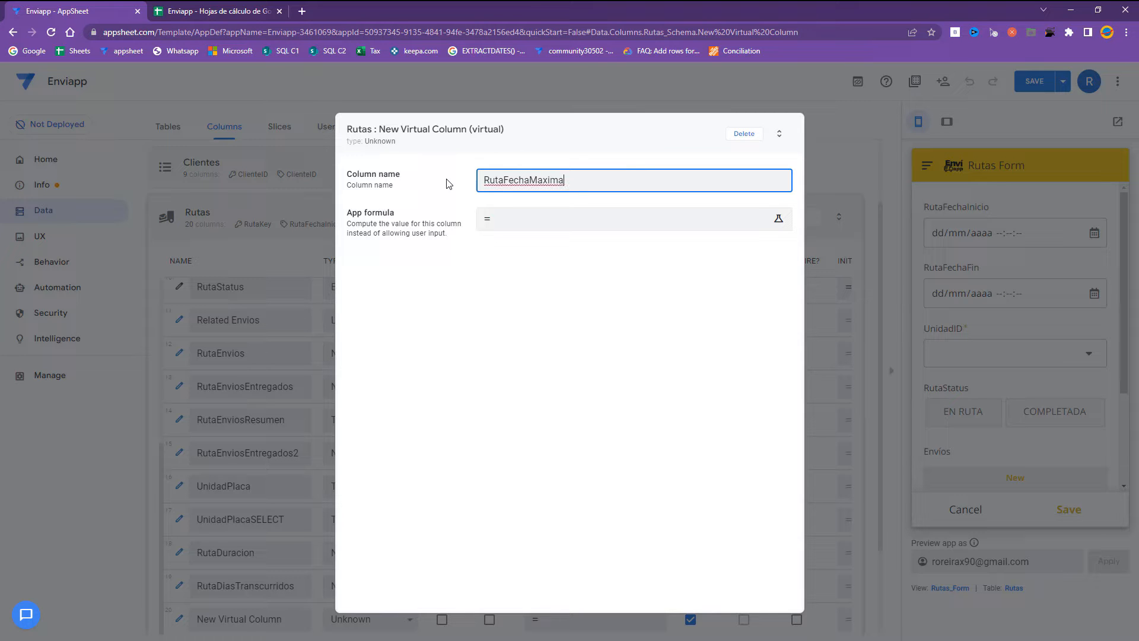
Set the app formula of RutaFechaMaxima to WORKDAY(TODAY(), 3) and save the app.
left_click(503, 221)
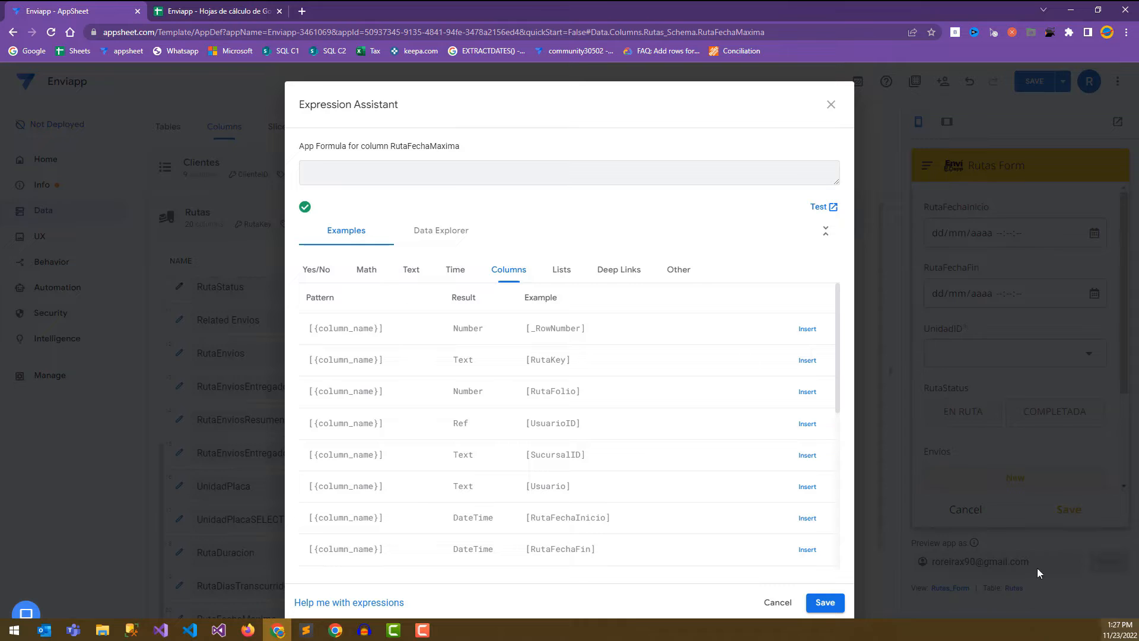
left_click(436, 170)
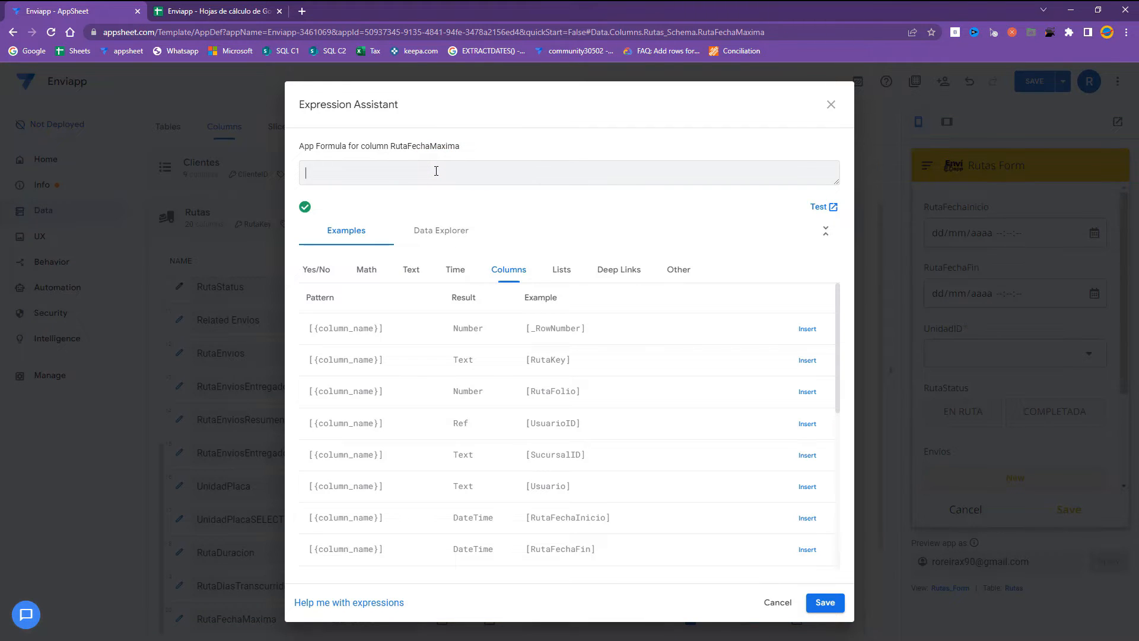
type("WOR")
type("TODAY(), 3)")
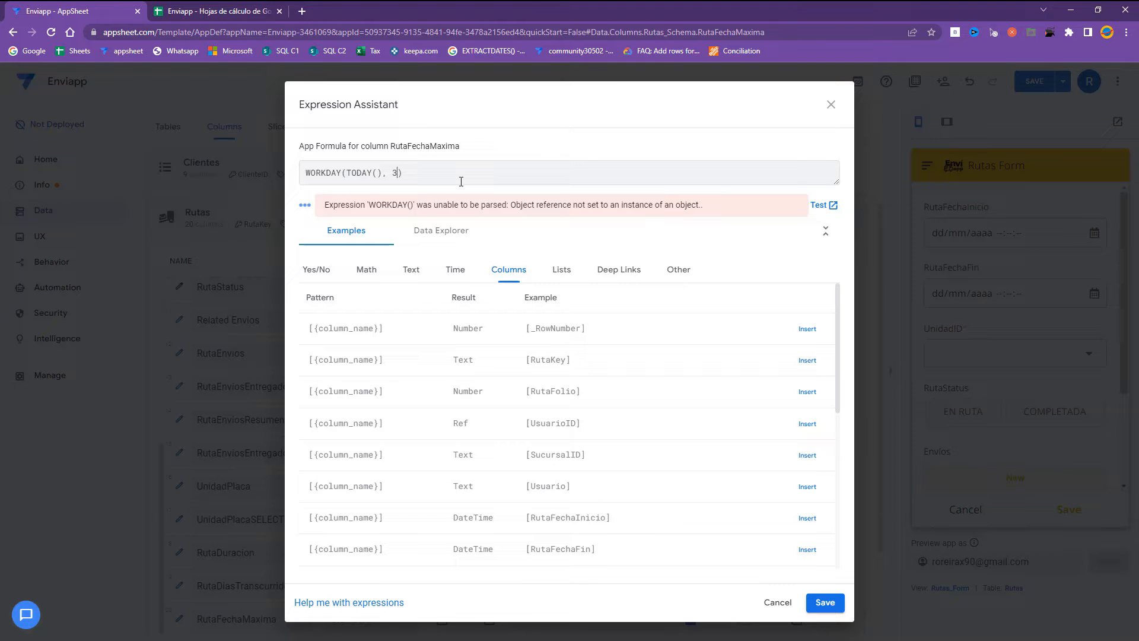
mouse_move(351, 172)
left_mouse_down()
mouse_move(384, 173)
mouse_move(347, 173)
left_mouse_up()
left_click(400, 173)
left_click(381, 172)
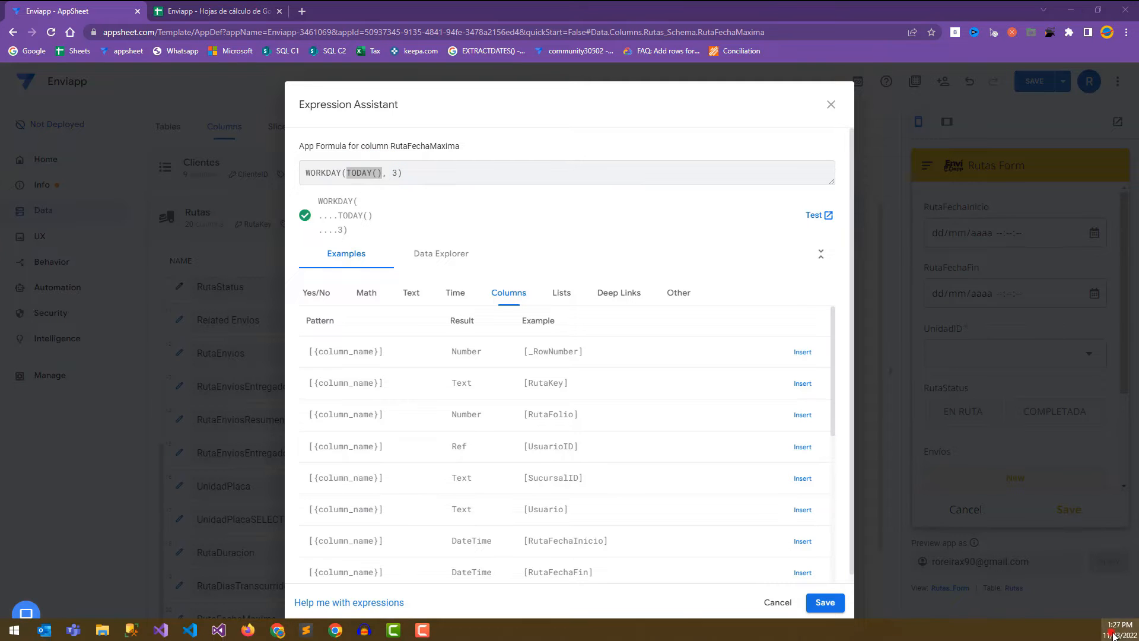
left_click(1116, 630)
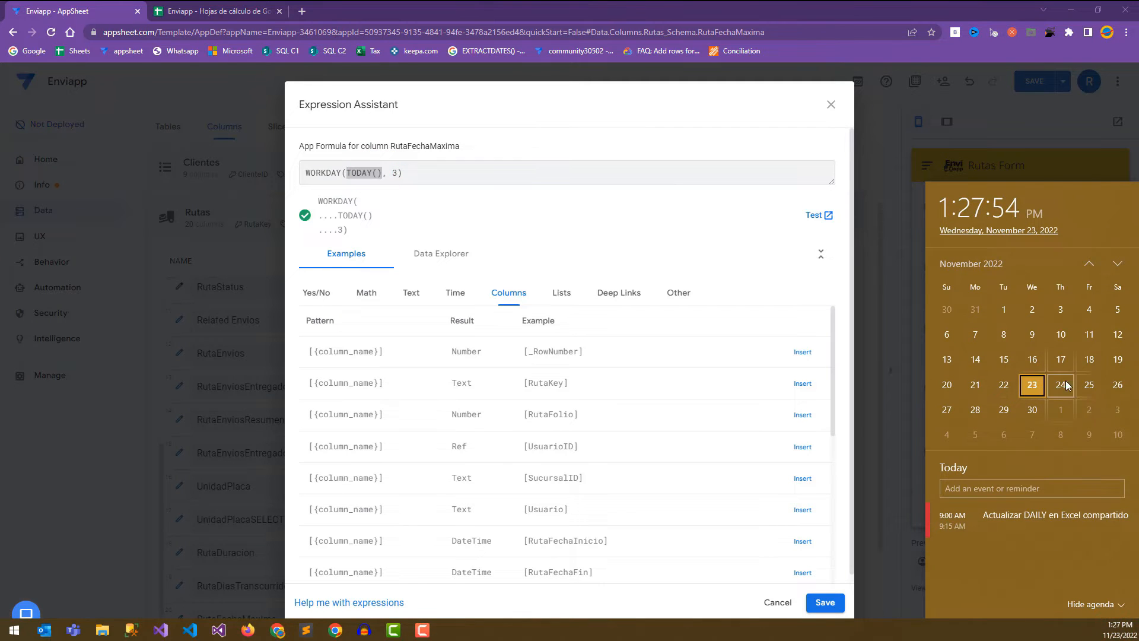
left_click(834, 603)
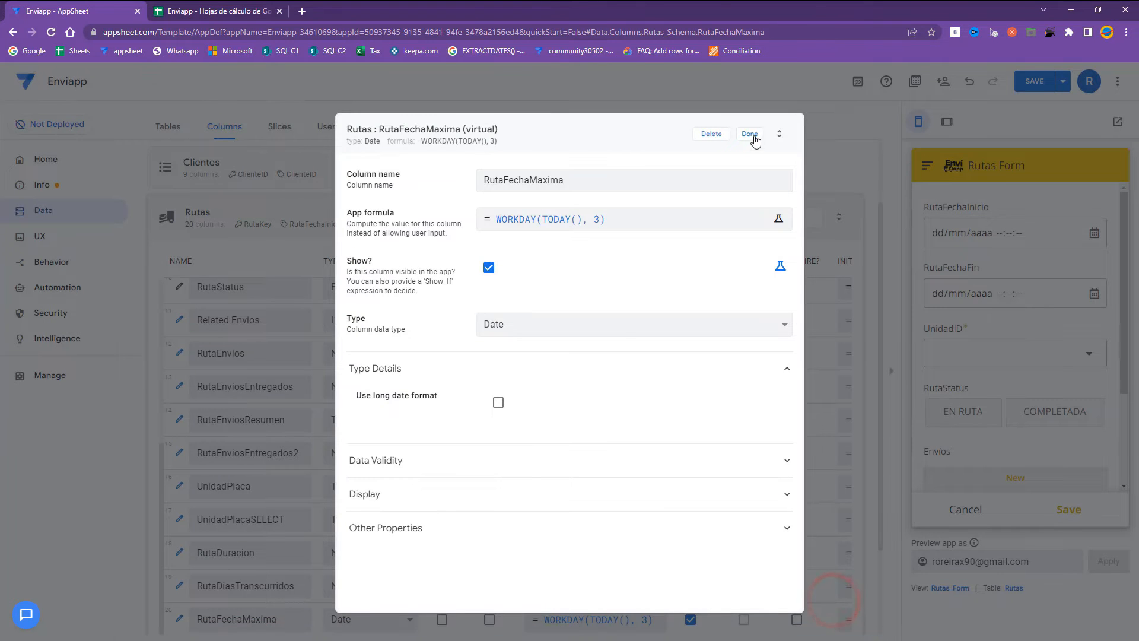
left_click(752, 133)
left_click(1038, 89)
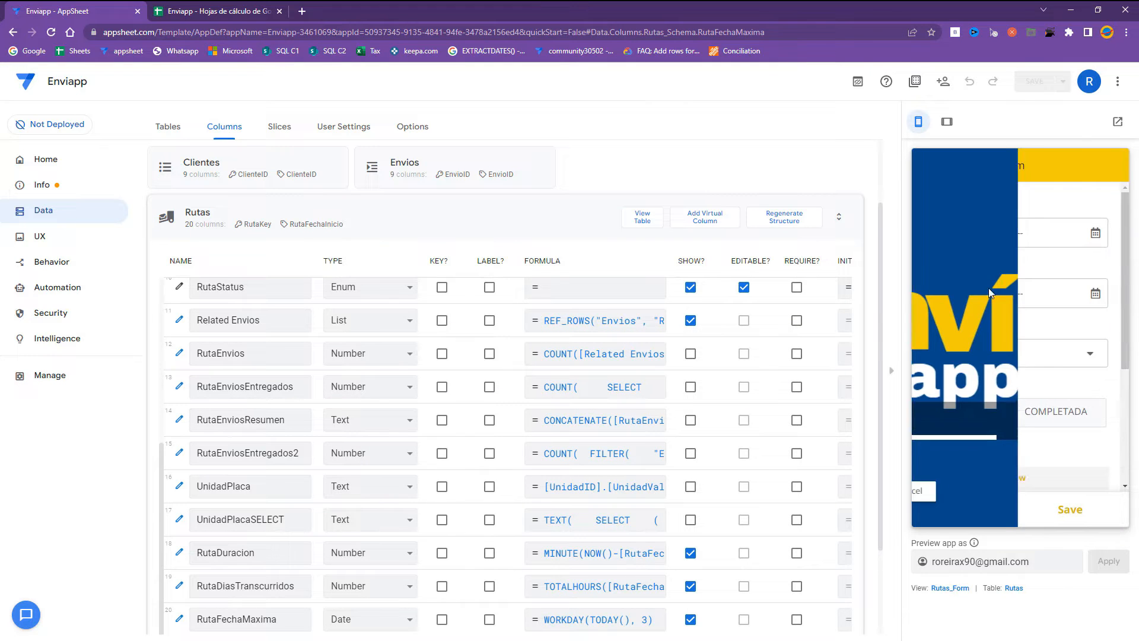
Check the computed RutaFechaMaxima date in the preview's Rutas form against the system calendar.
scroll(1001, 410, "down", 3)
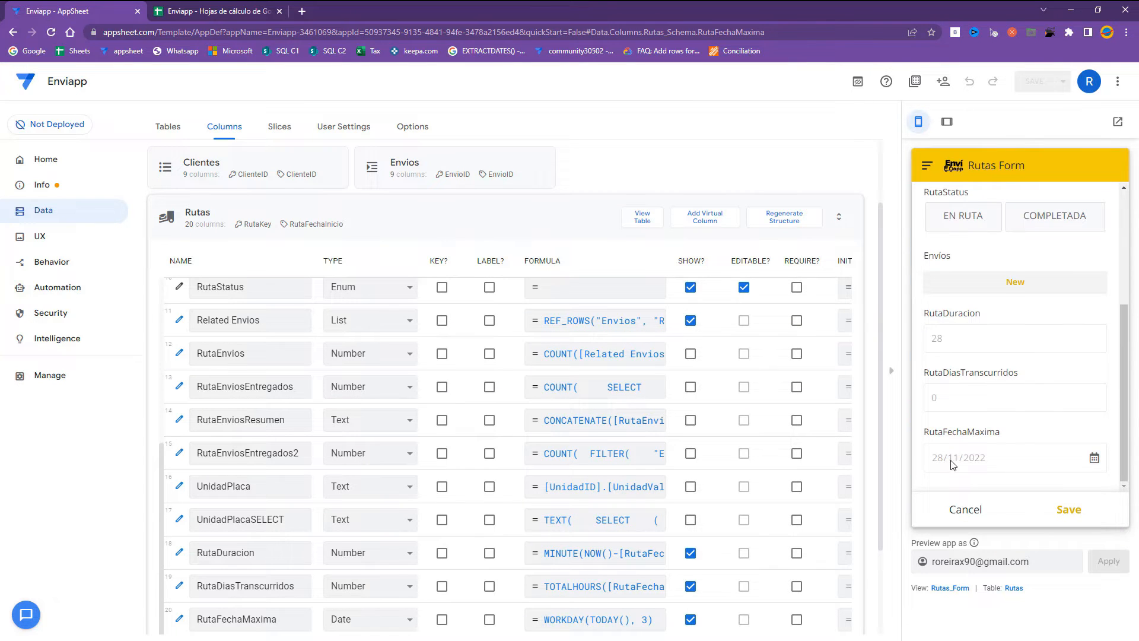
left_click(1114, 630)
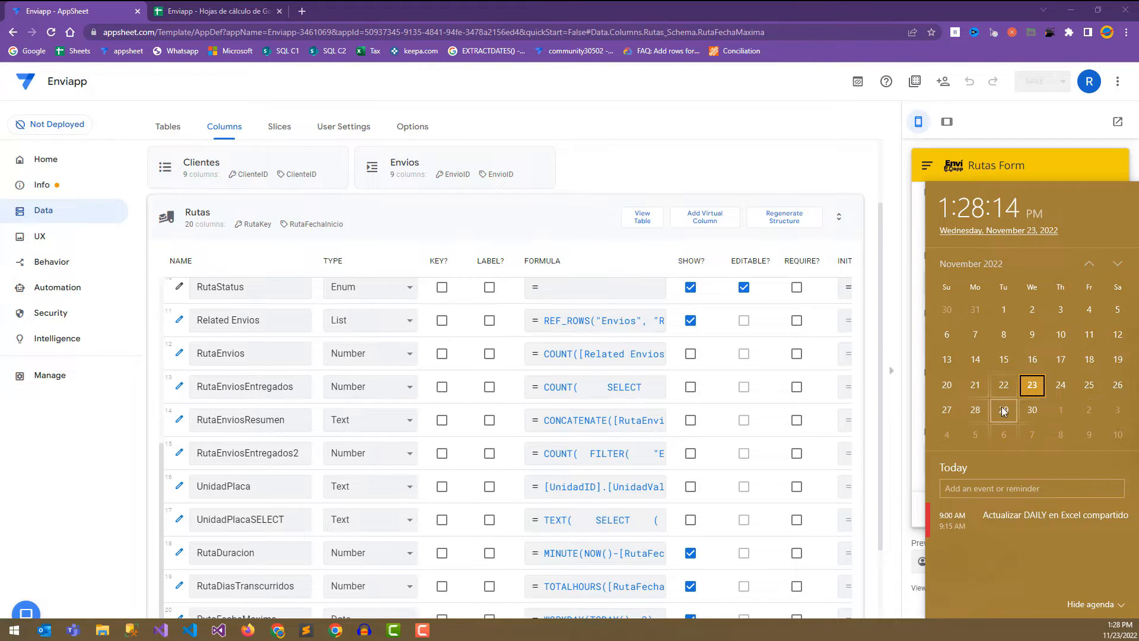
left_click(1031, 161)
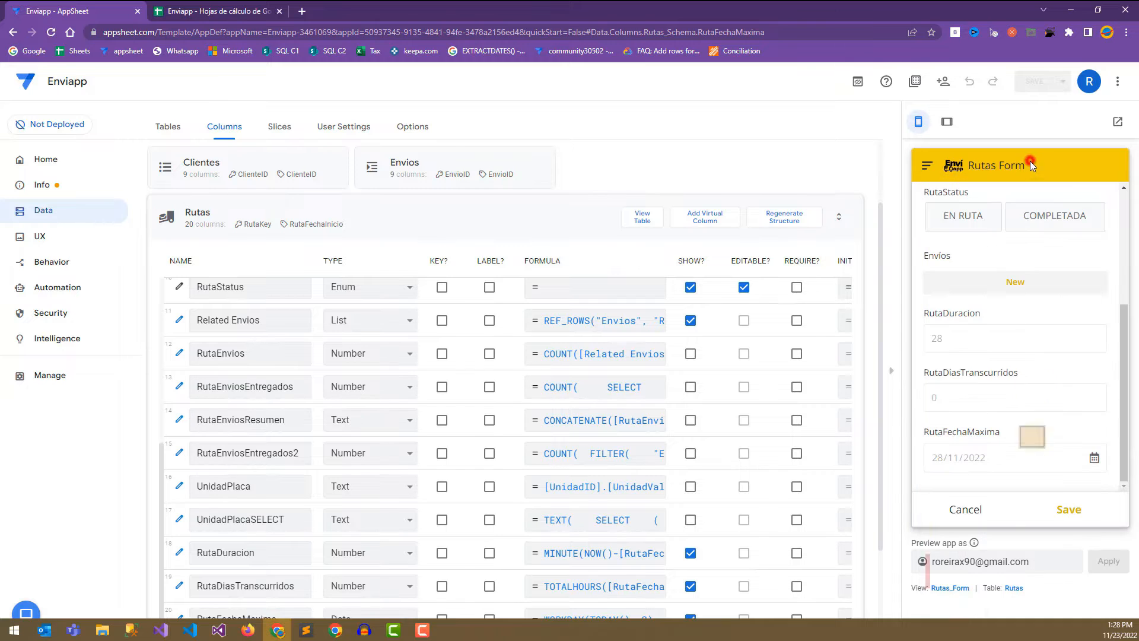
Reopen the RutaFechaMaxima formula and compare its WORKDAY function with the weekdays in the system calendar.
scroll(617, 521, "down", 2)
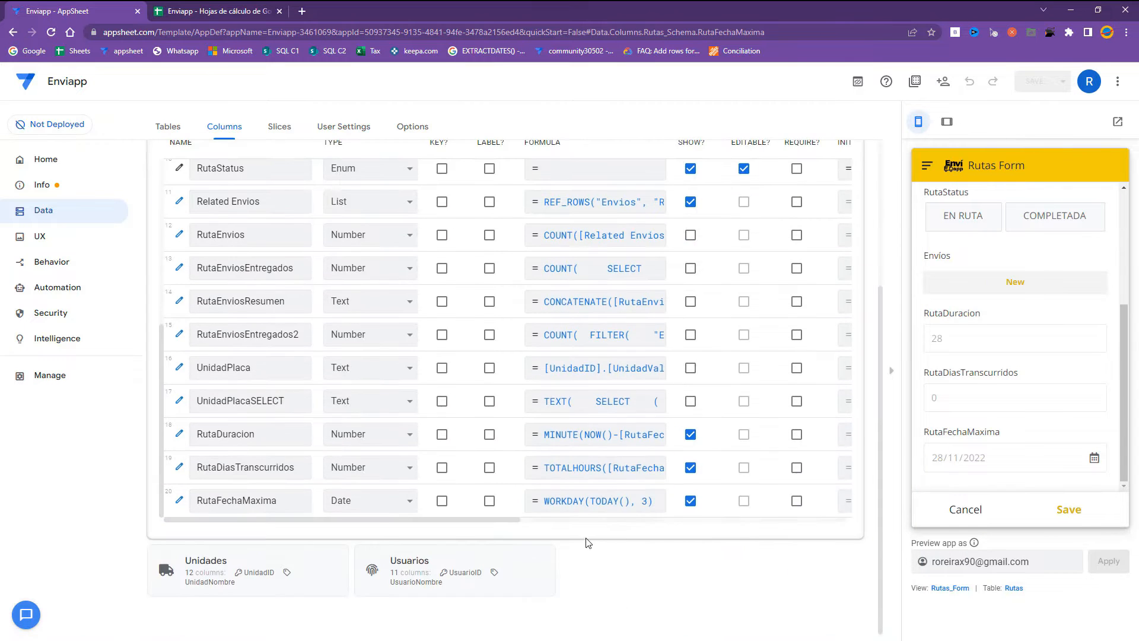
left_click(590, 505)
double_click(307, 172)
left_click(341, 171)
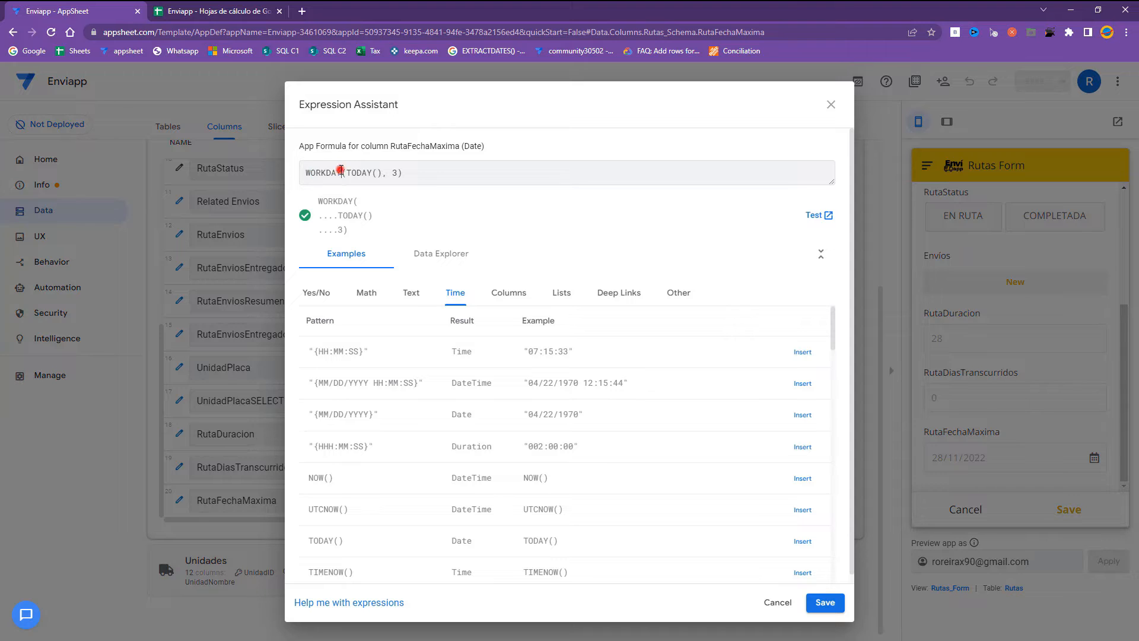
double_click(342, 172)
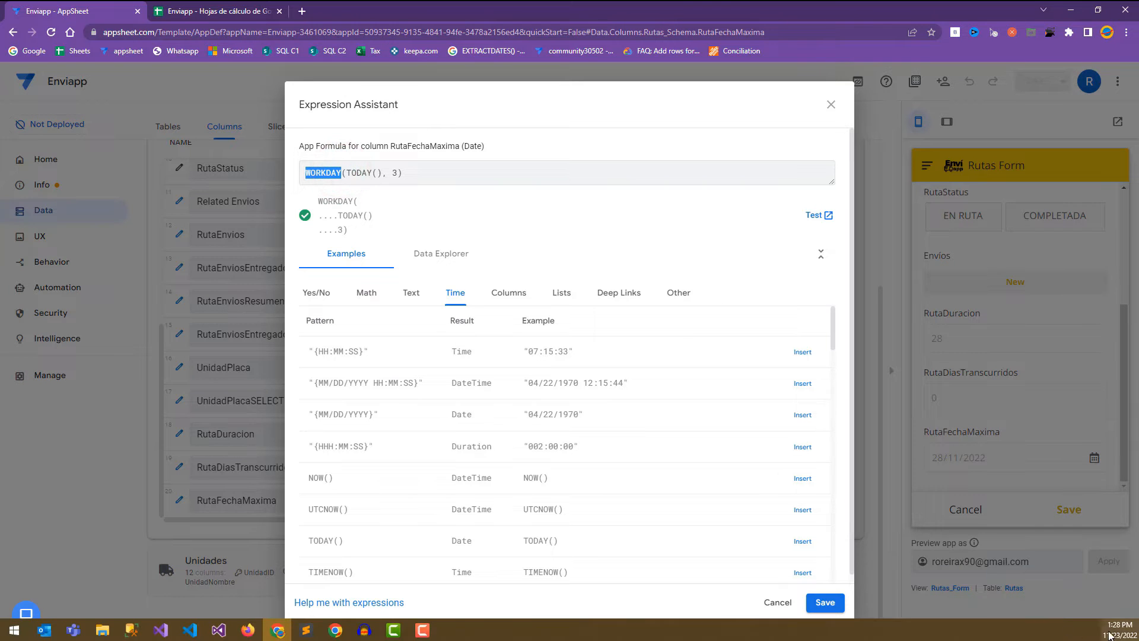
left_click(1110, 633)
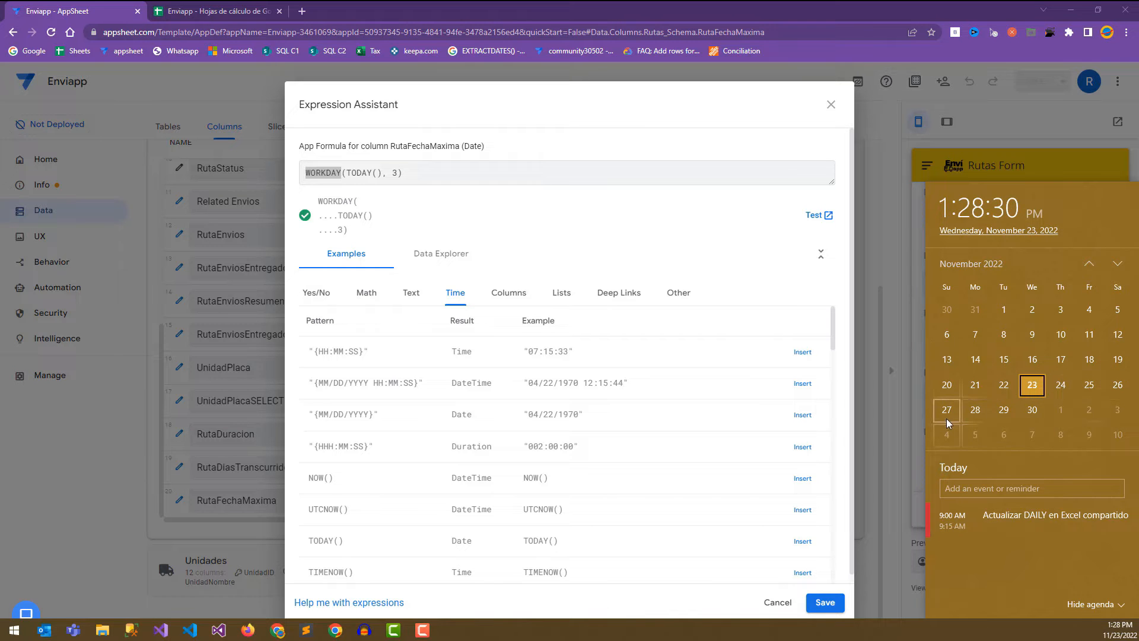
left_click(833, 603)
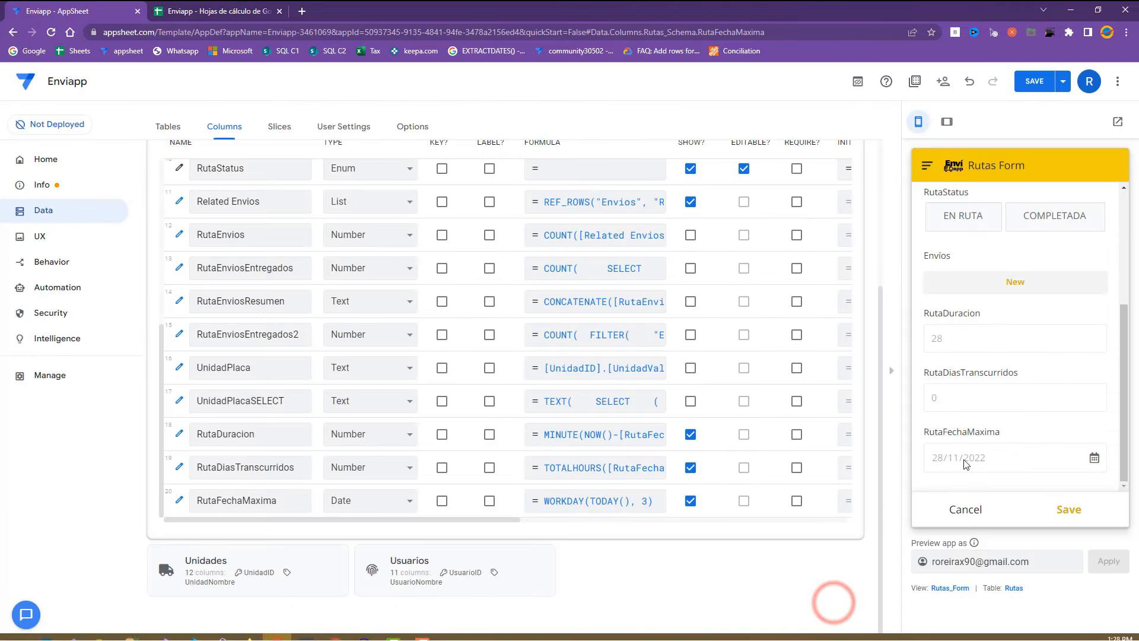
Replace TODAY() with the [RutaFechaInicio] column in the WORKDAY formula of RutaFechaMaxima.
left_click(606, 502)
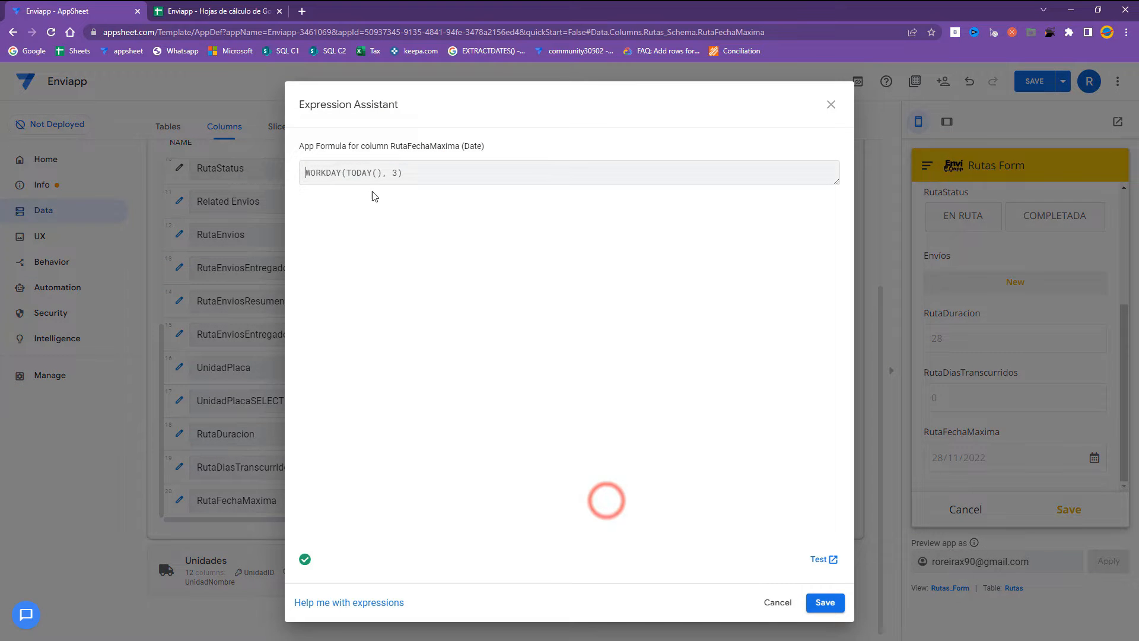
left_click_drag(380, 172, 346, 172)
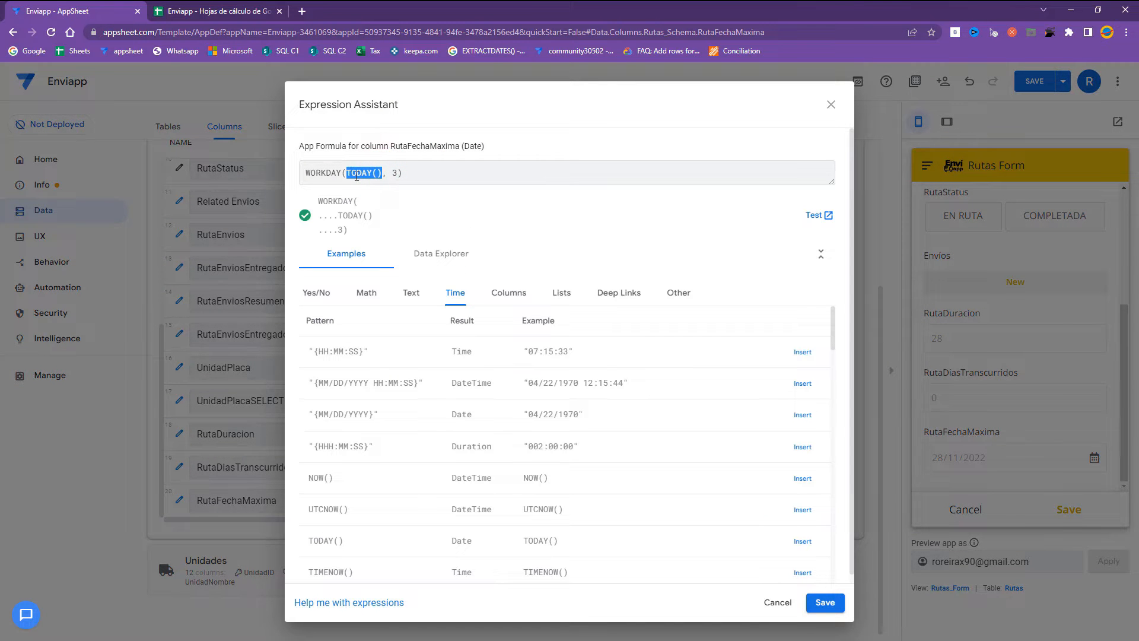
key("BackSpace")
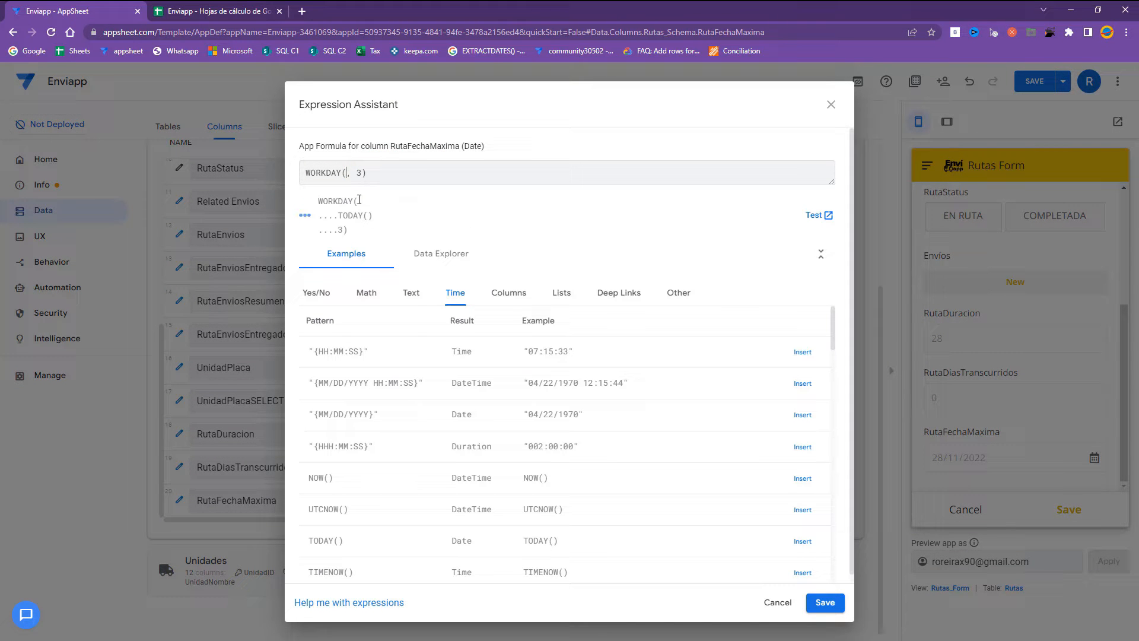
left_click(508, 293)
scroll(783, 555, "down", 1)
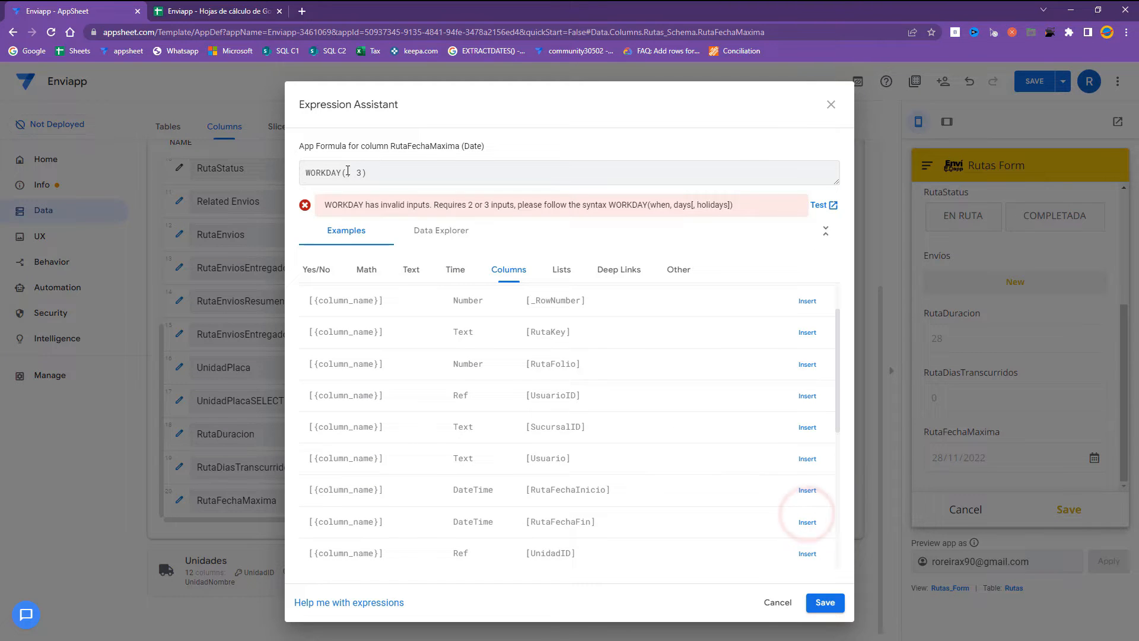
left_click(807, 490)
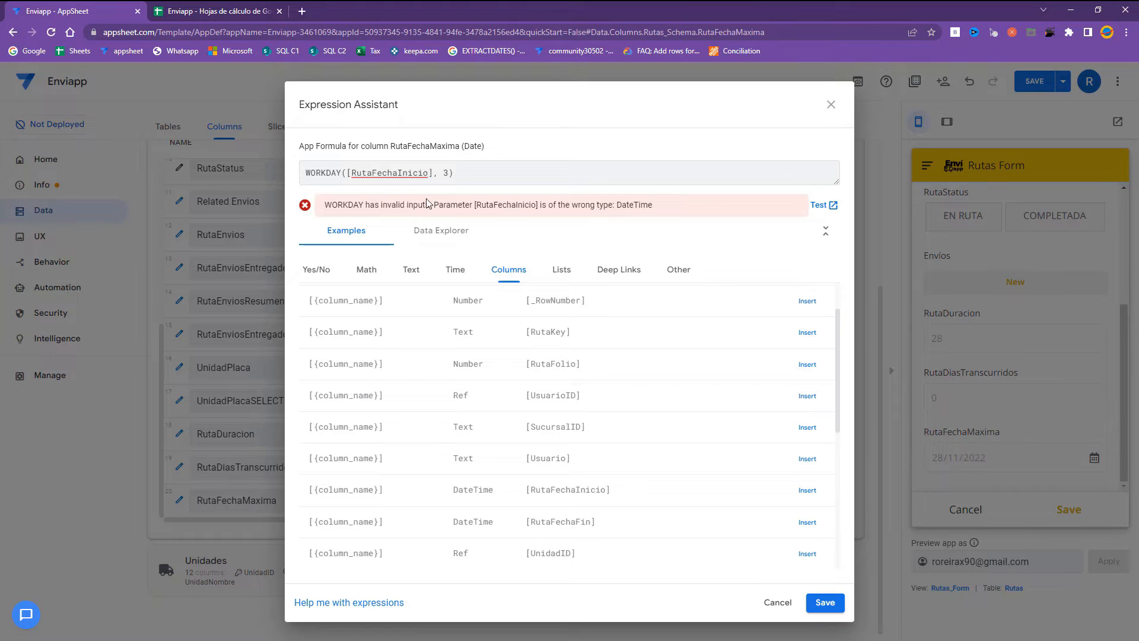
Wrap [RutaFechaInicio] in DATE() within the WORKDAY formula, then save the formula and the app.
left_click(347, 172)
type("DATE(")
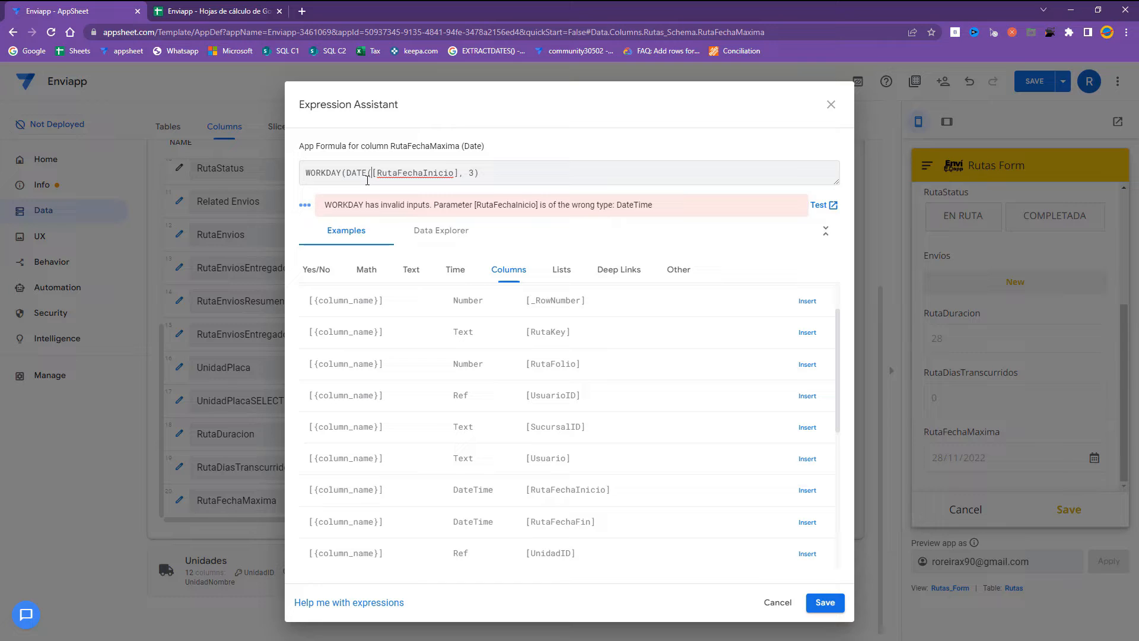
type(")")
left_click(821, 601)
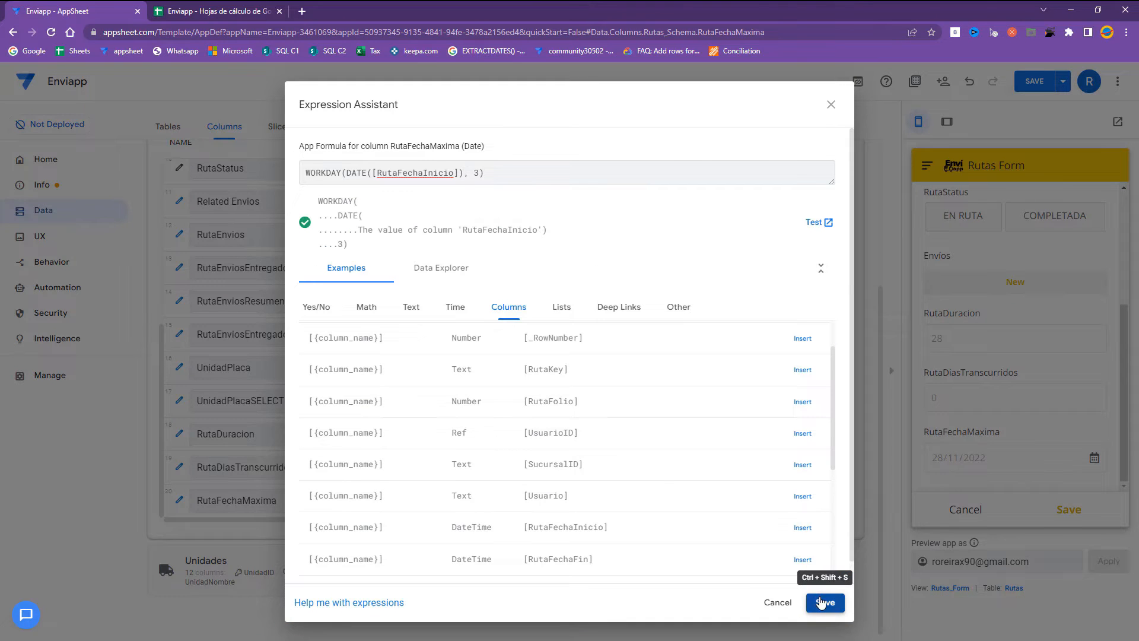
left_click(1031, 82)
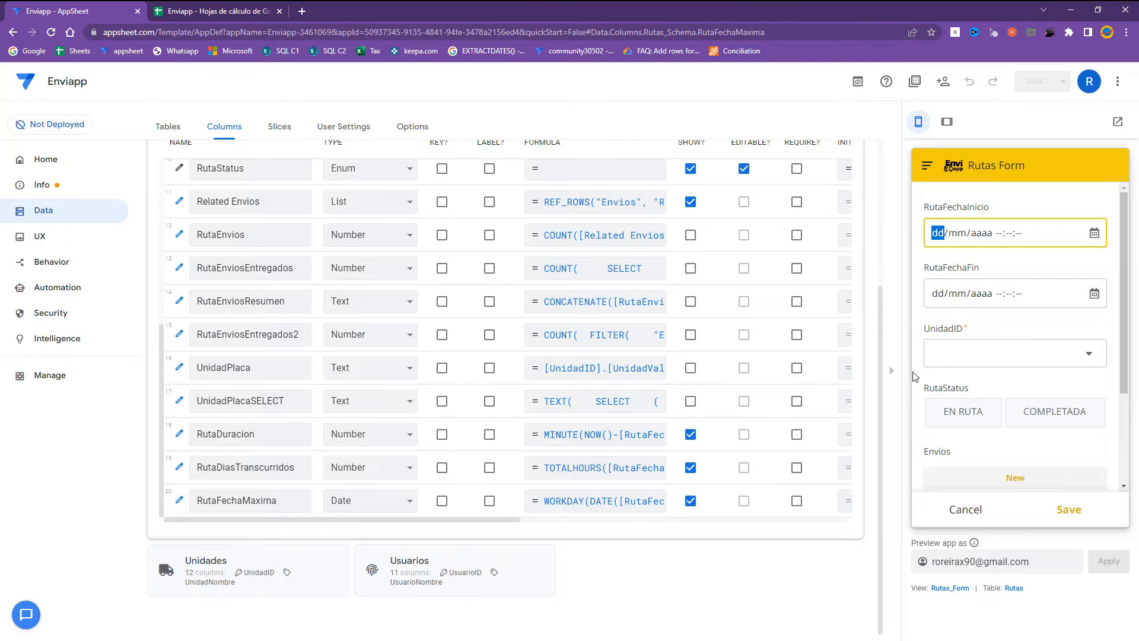
Set RutaFechaInicio to 25/11/2022 in the preview's Rutas form and check RutaFechaMaxima against the system calendar.
left_click(1095, 233)
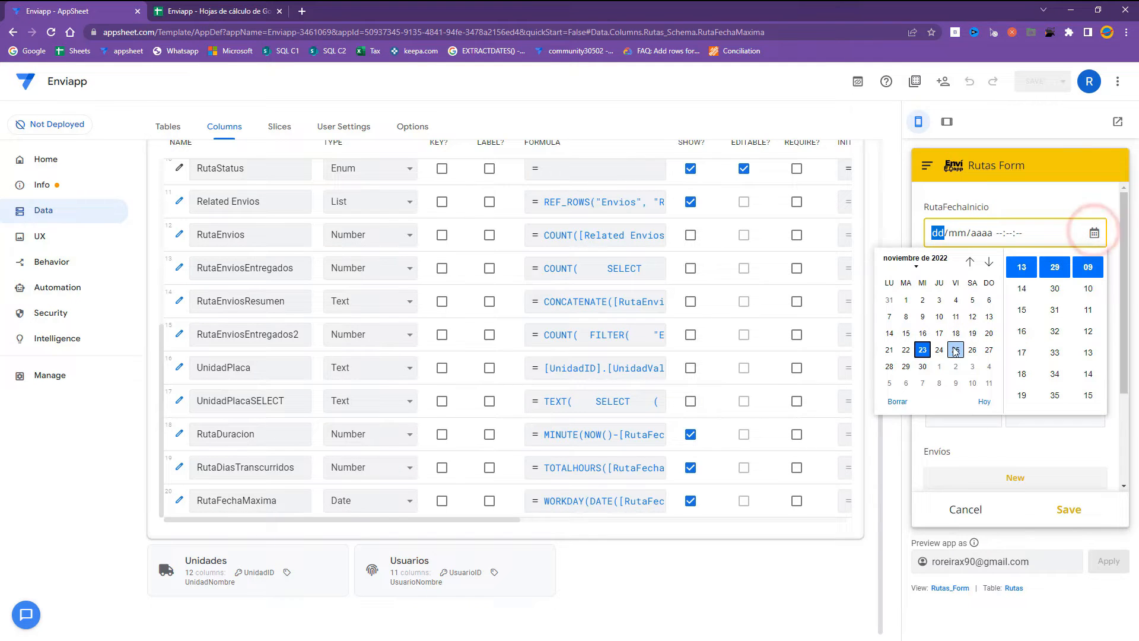
left_click(955, 350)
left_click(1015, 198)
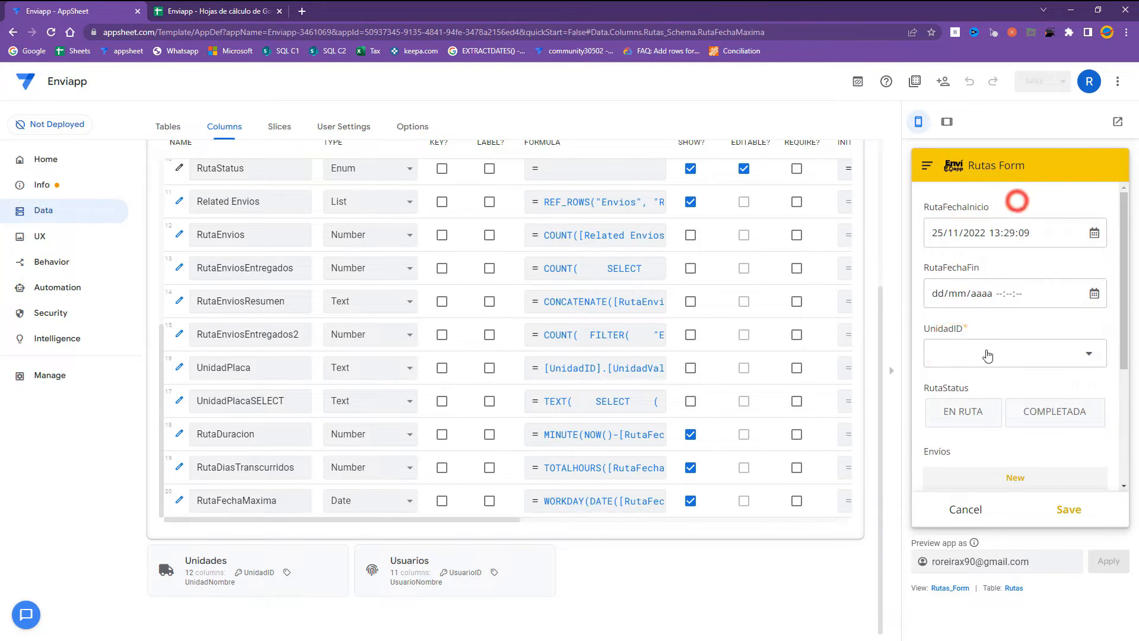
scroll(979, 356, "down", 4)
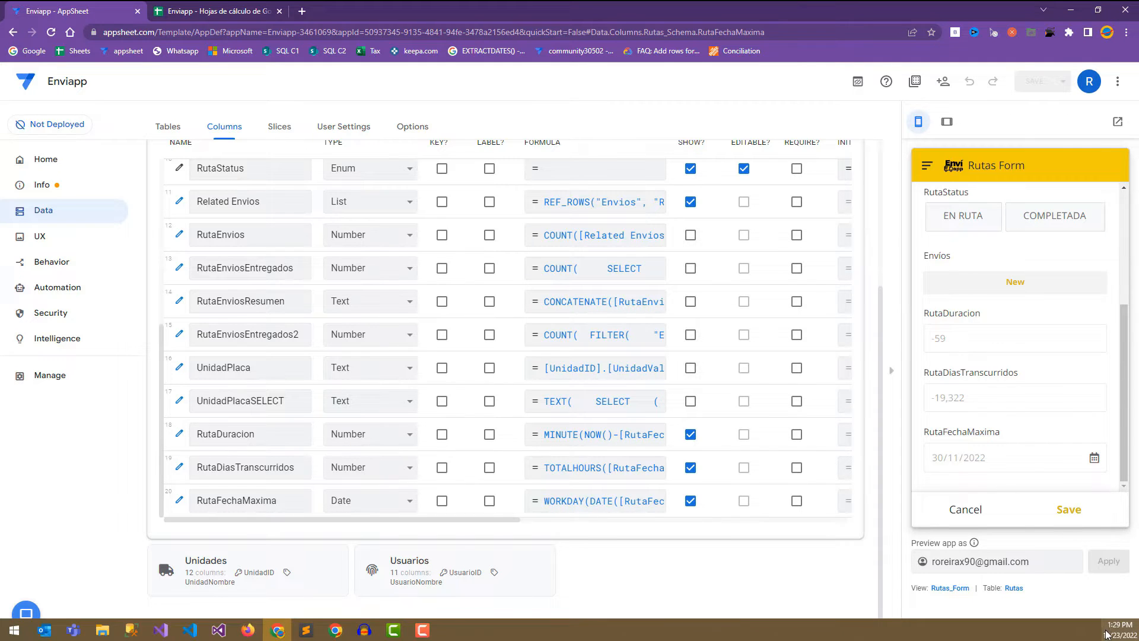
left_click(1109, 630)
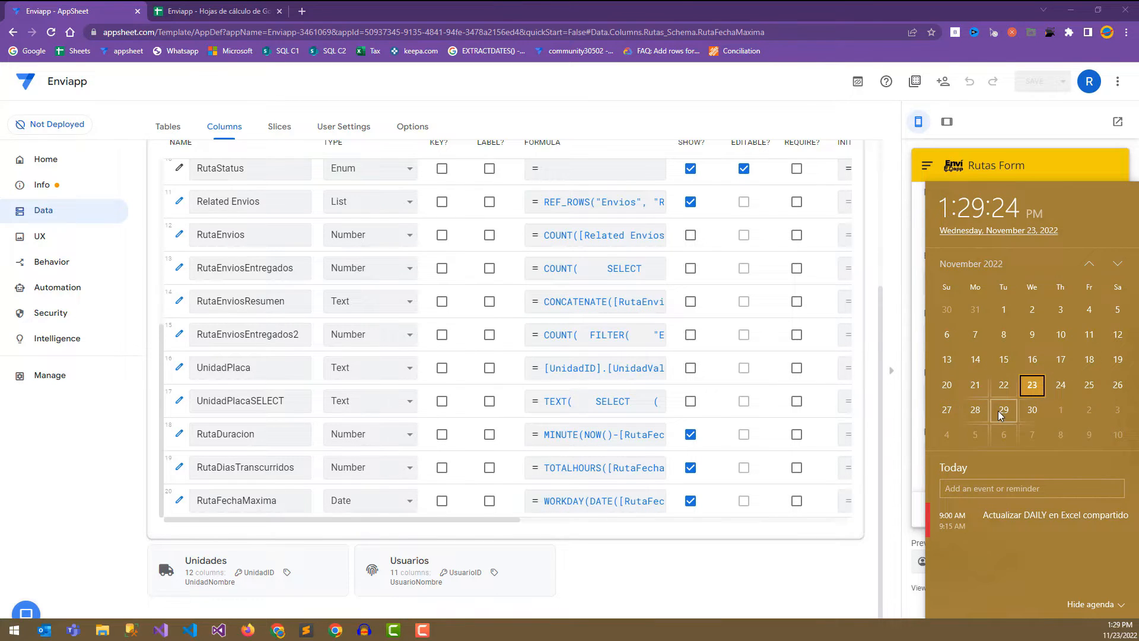
left_click(922, 384)
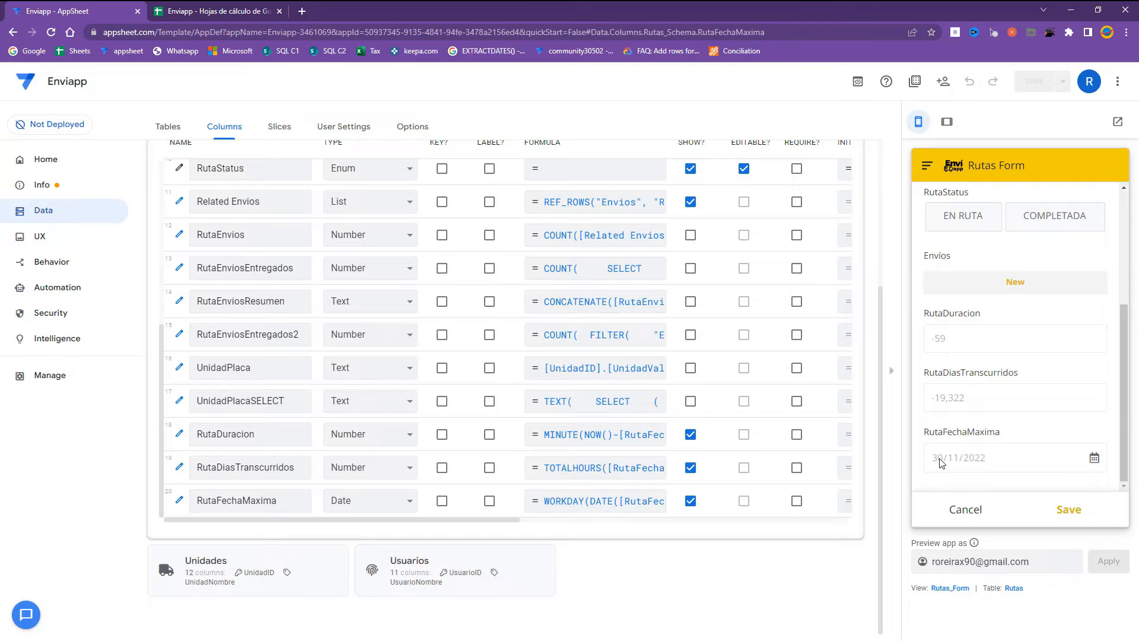
Set the number of working days in the RutaFechaMaxima formula to 5.
left_click(628, 501)
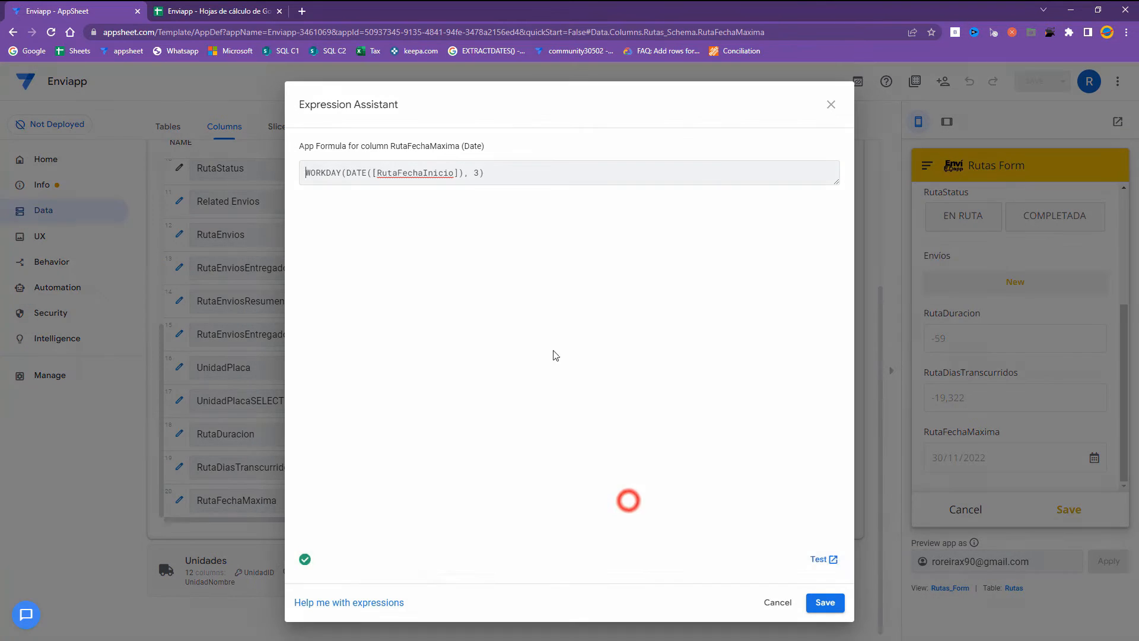
left_click(478, 172)
key("BackSpace")
type("5")
double_click(478, 172)
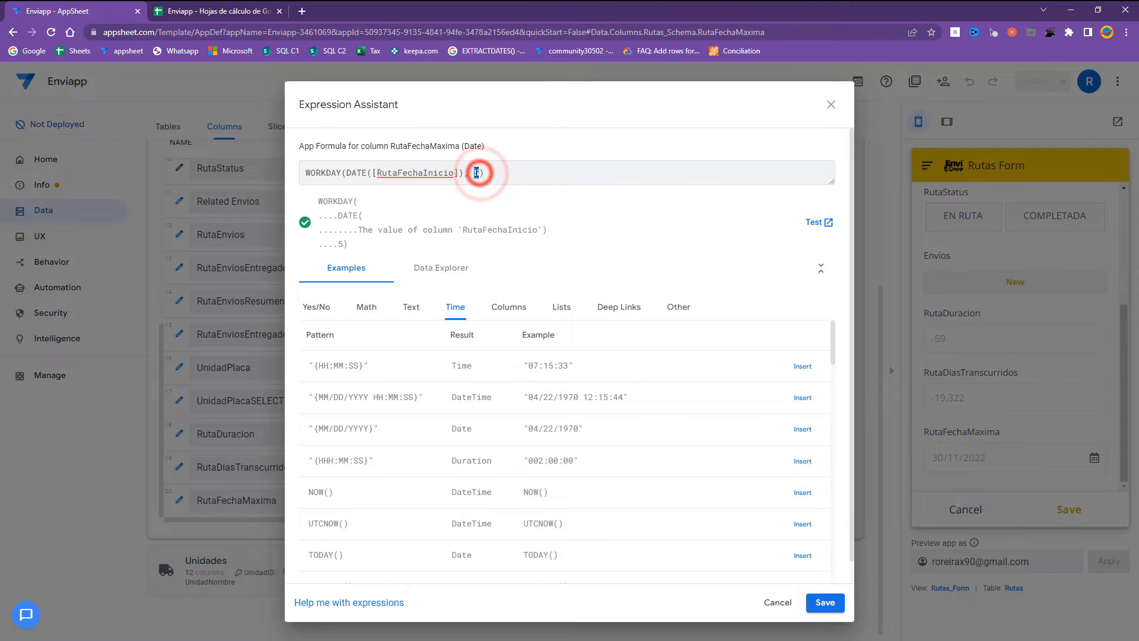
left_click(478, 172)
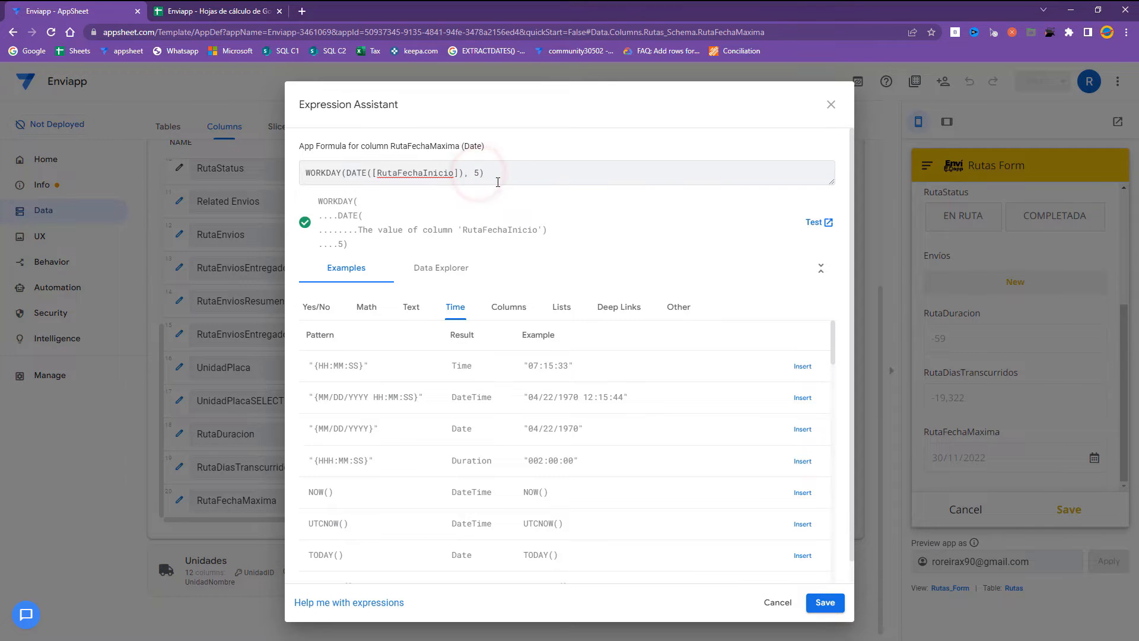
Add "12/21/2022" as the holidays argument of the WORKDAY function.
type(",")
left_click(497, 173)
left_click(1117, 633)
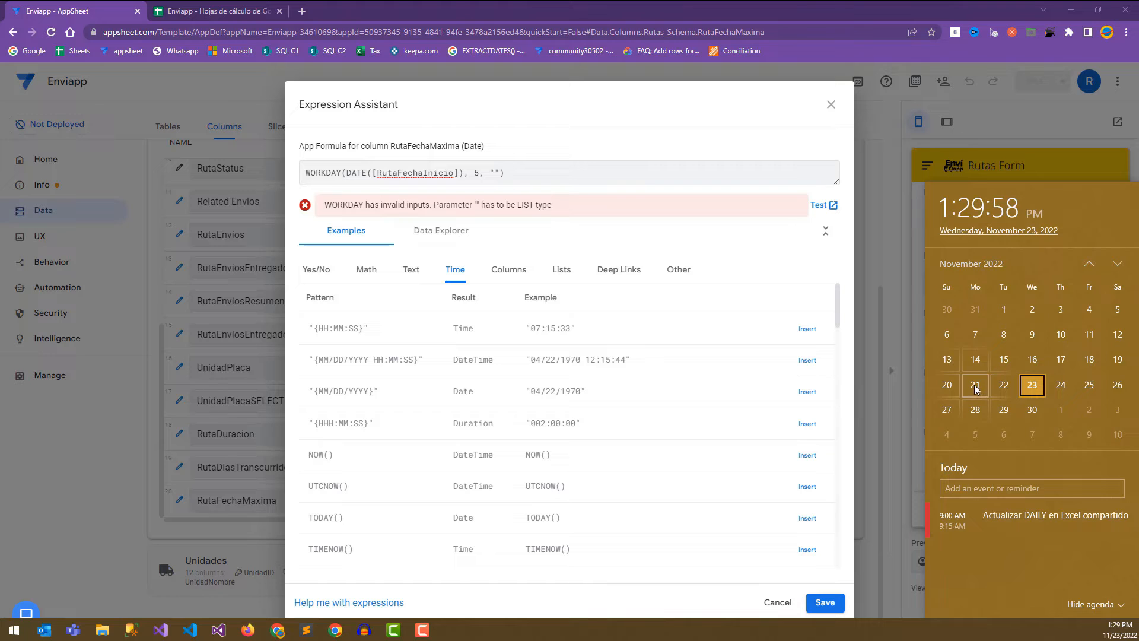
left_click(495, 175)
type("12/21/2022")
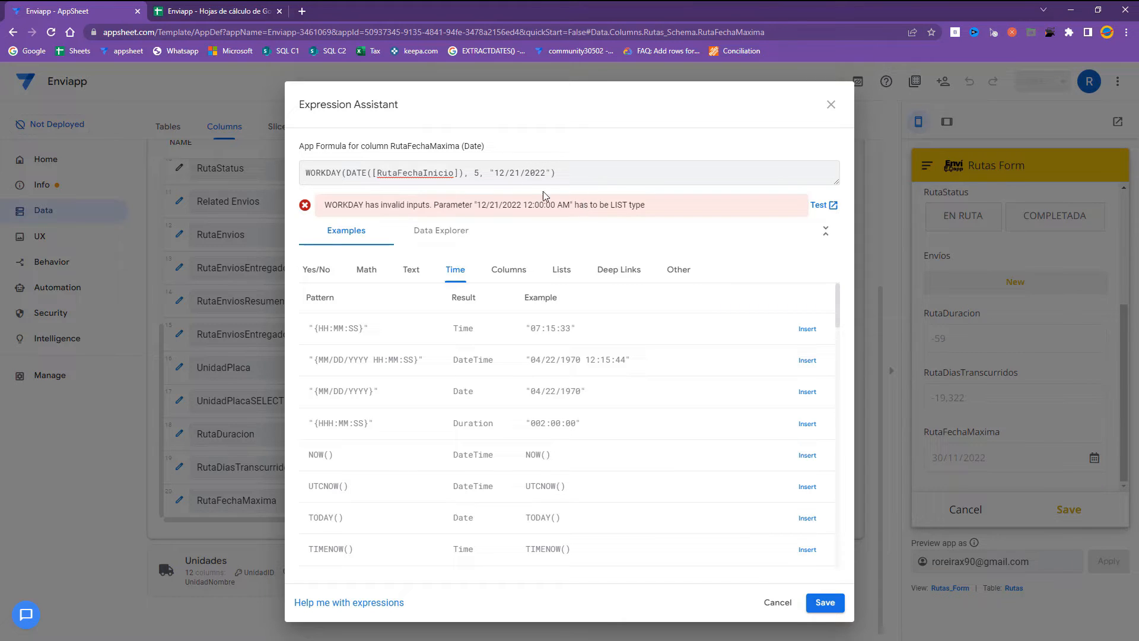
Enclose the holiday date "12/21/2022" in curly braces so the WORKDAY argument is a list.
left_click(491, 172)
type("{")
type("}")
key("BackSpace")
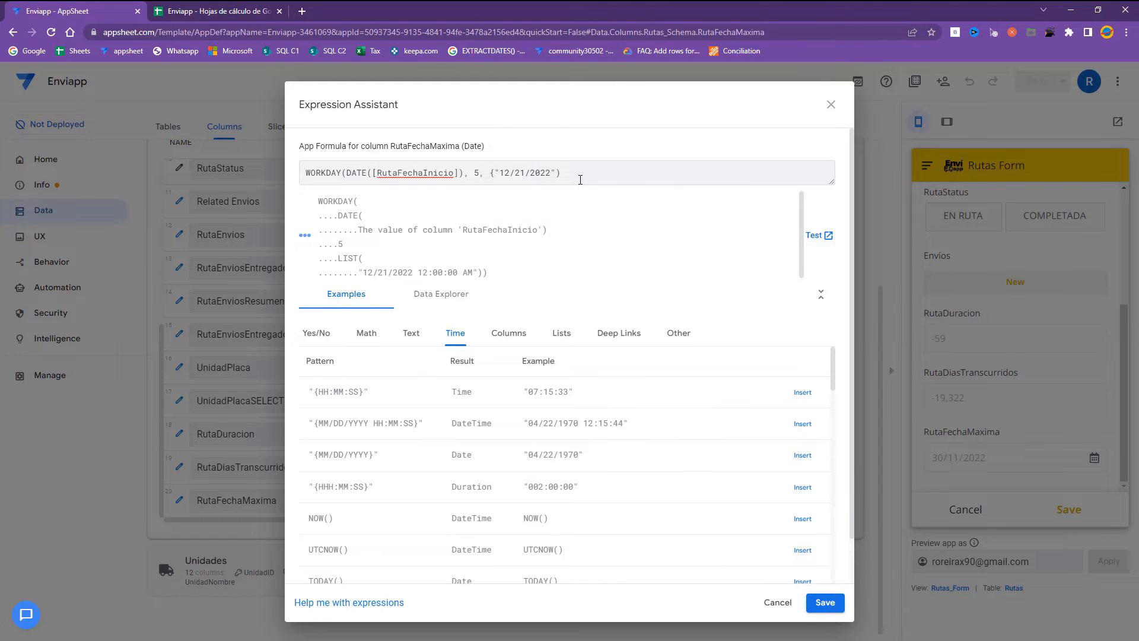
key("super+period")
left_click(615, 220)
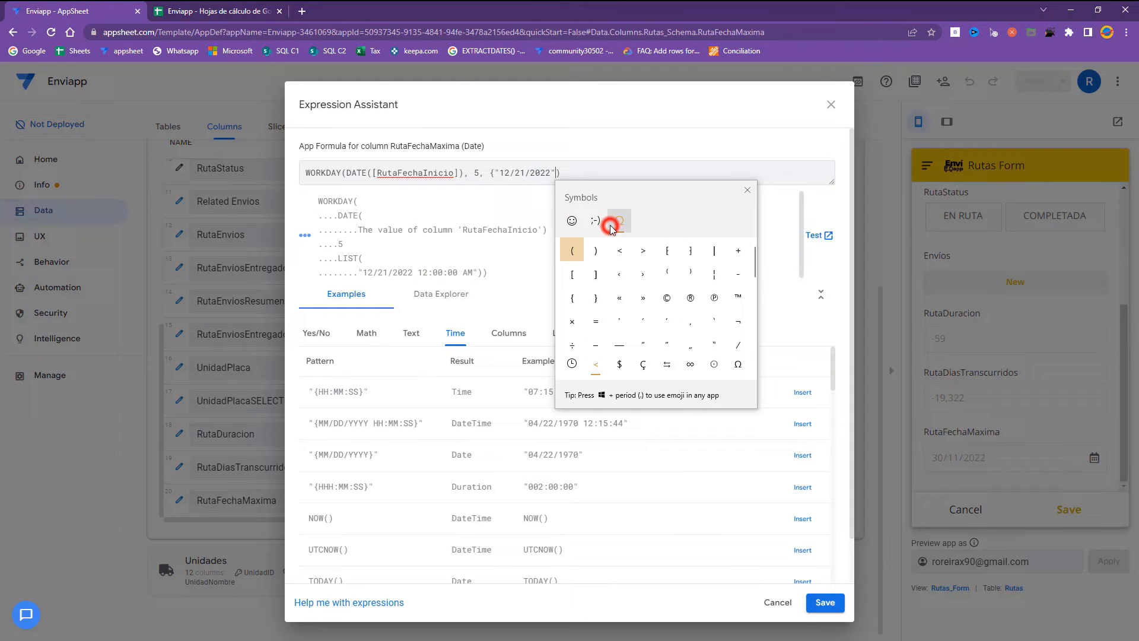
left_click(596, 299)
left_click(609, 165)
left_click(563, 173)
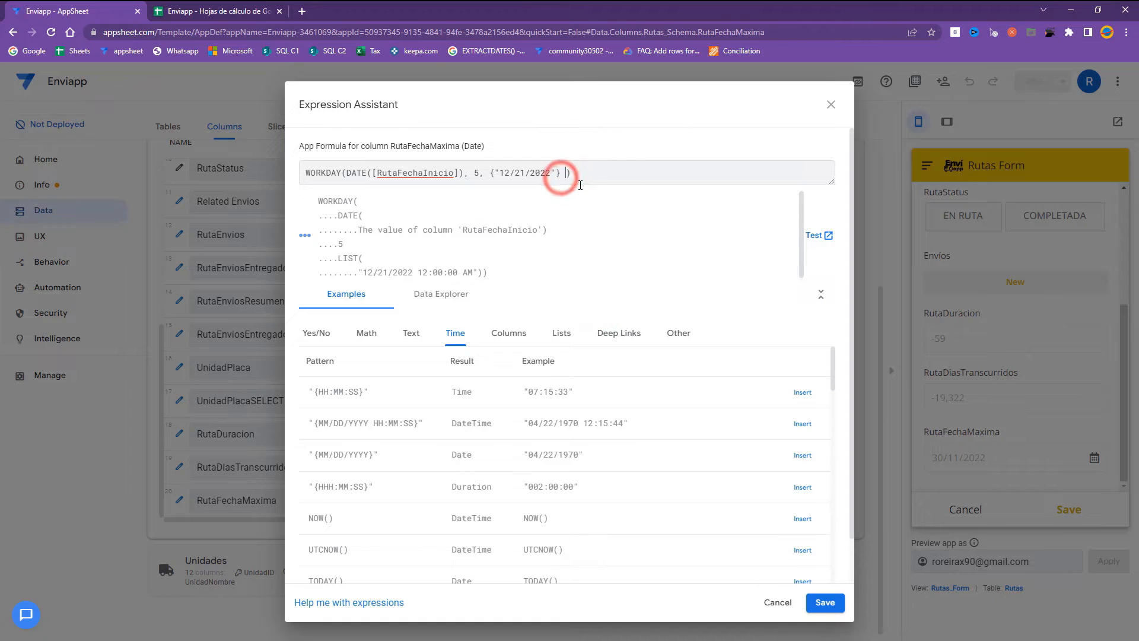
left_click_drag(491, 172, 562, 173)
left_click(572, 177)
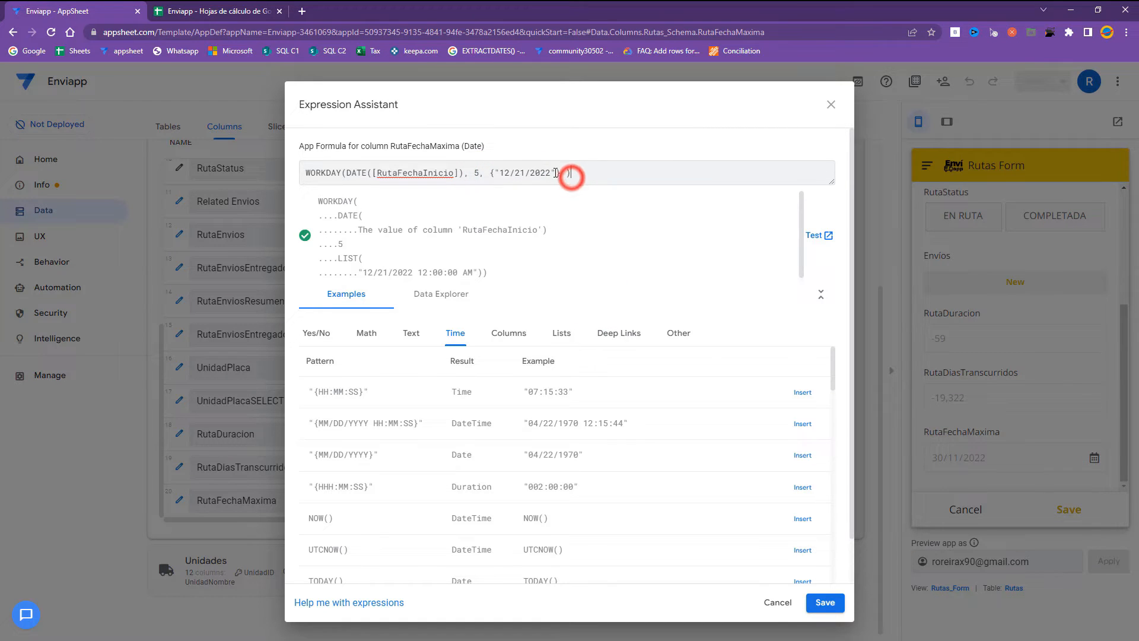
left_click(558, 172)
type(", \"\", \"")
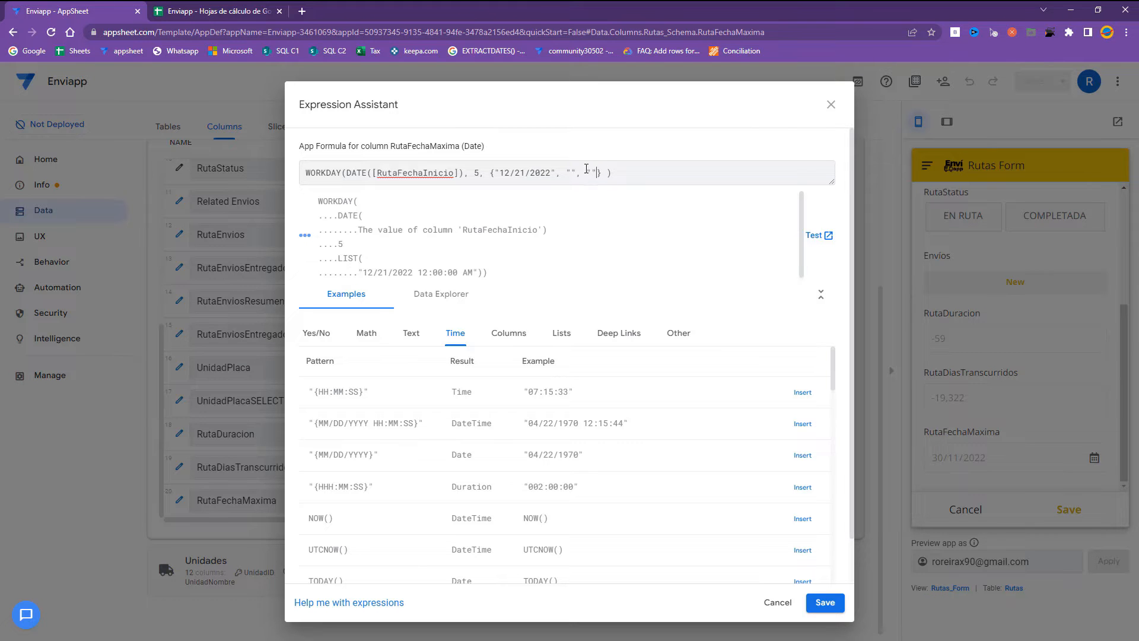
left_click_drag(596, 172, 560, 173)
key("BackSpace")
Save the RutaFechaMaxima formula with its holiday list and save the app.
left_click(825, 602)
left_click(1042, 79)
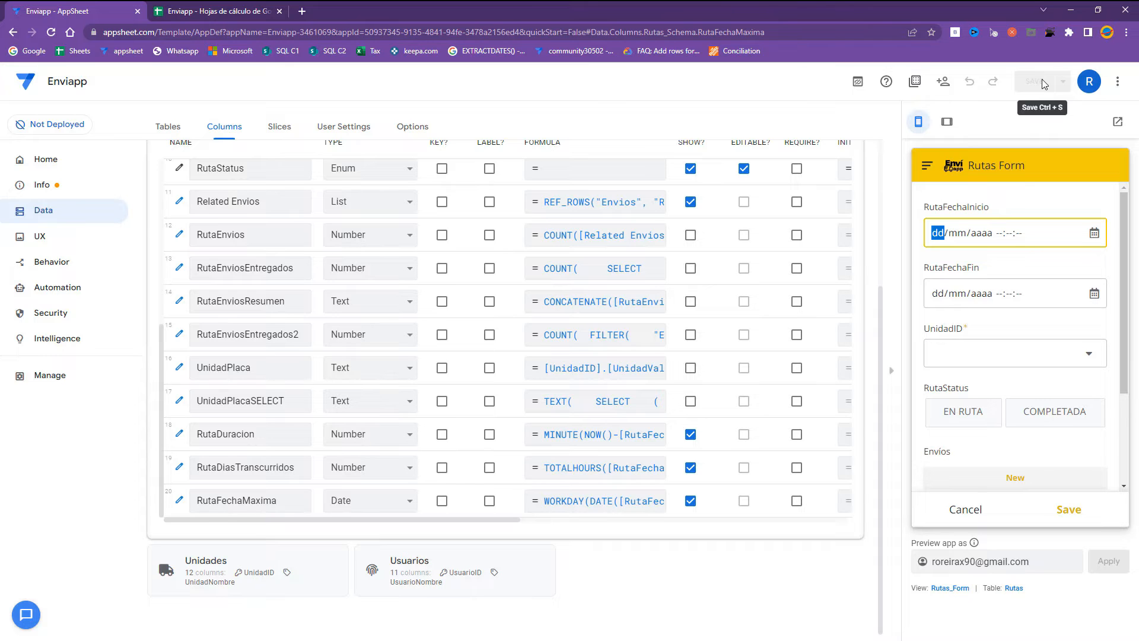
Set RutaFechaInicio to 18/11/2022 in the preview's Rutas form and check the computed RutaFechaMaxima.
left_click(1094, 232)
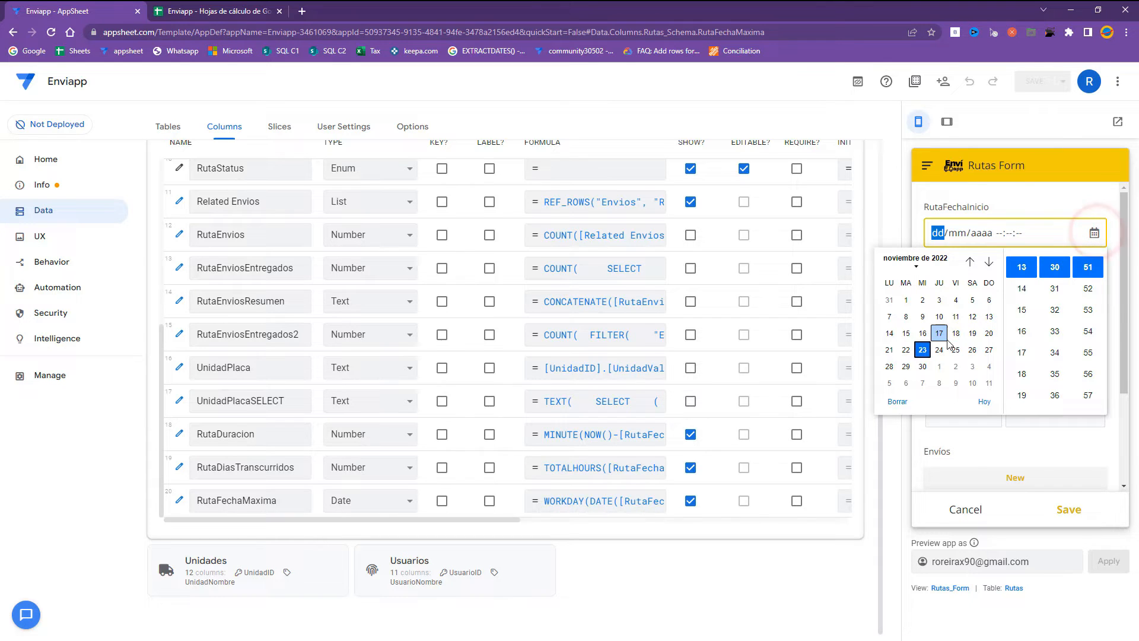
left_click(956, 333)
left_click(1056, 195)
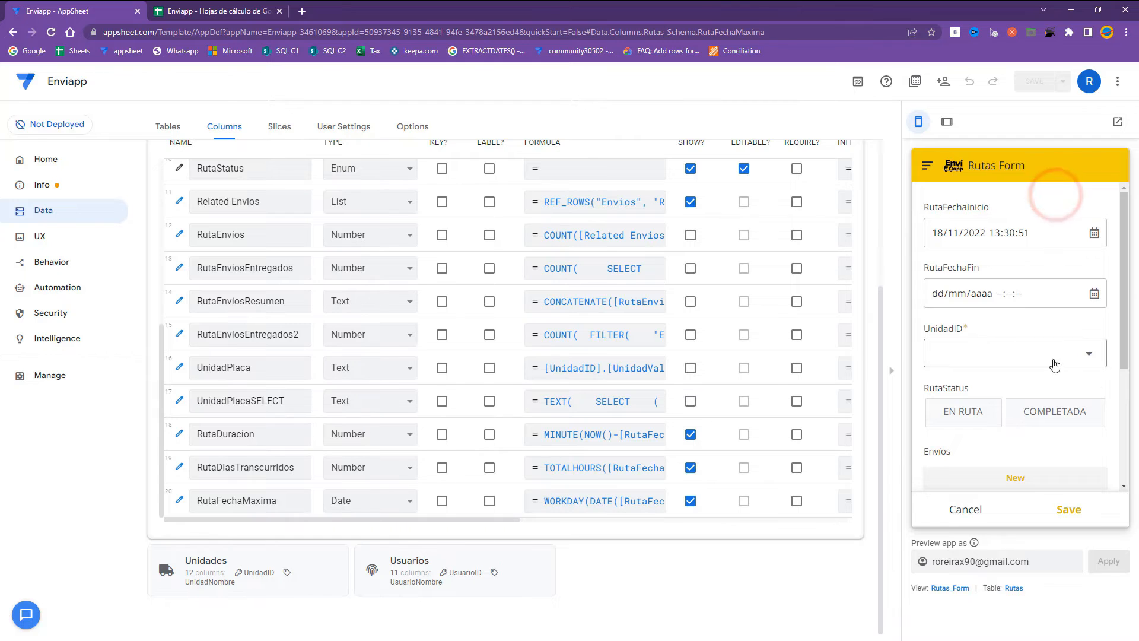
scroll(1055, 364, "down", 3)
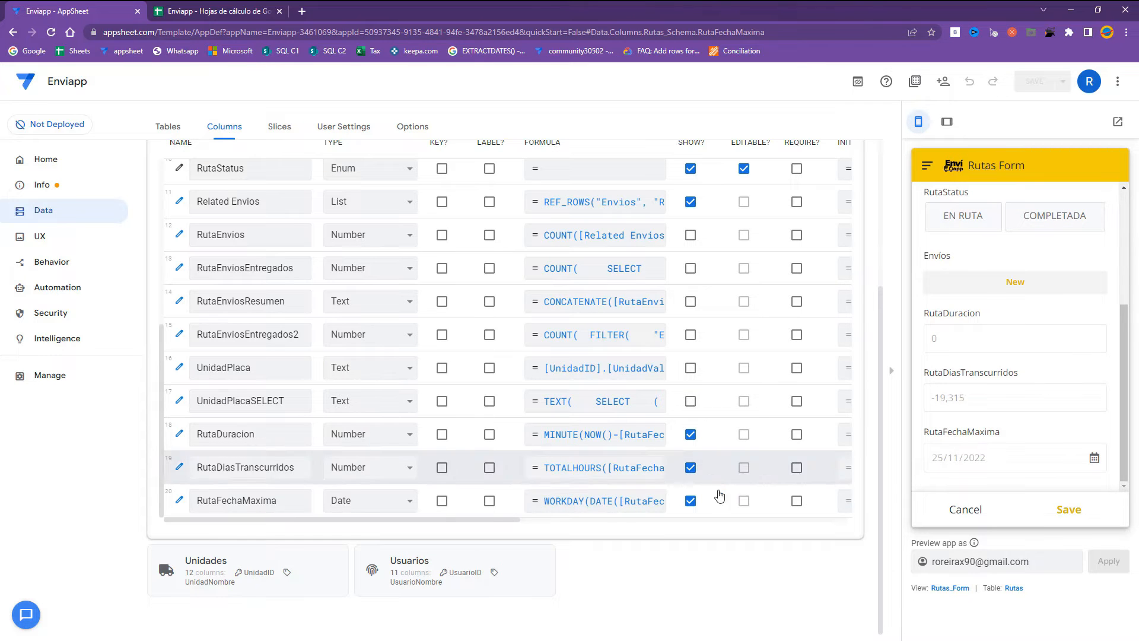
Compare the RutaFechaMaxima formula and its computed date with the working days in the system calendar.
left_click(600, 501)
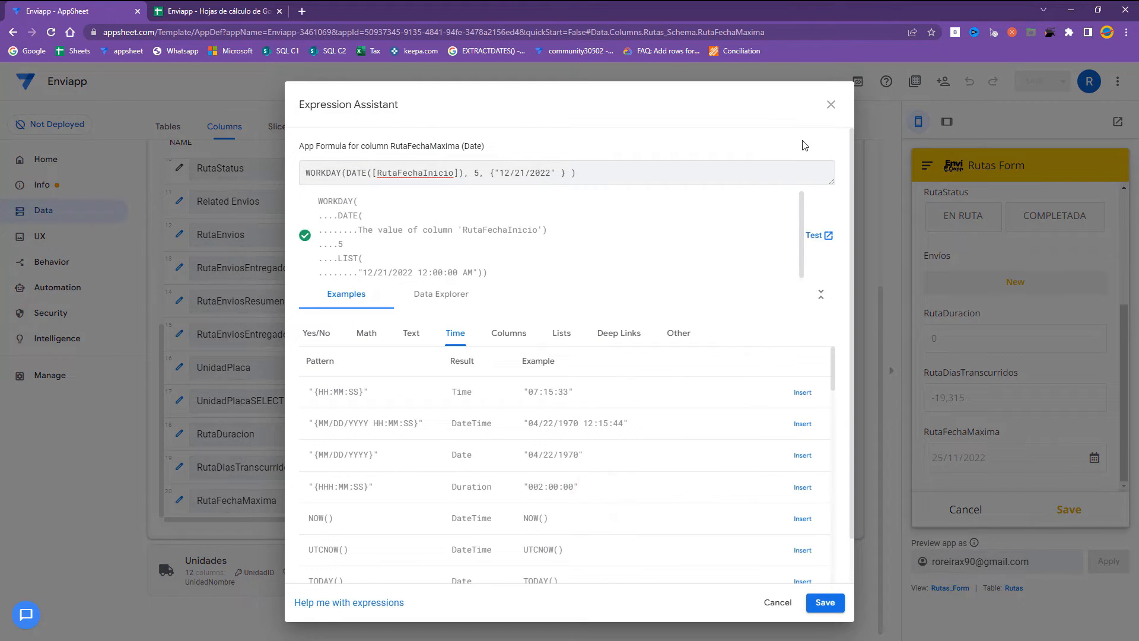
left_click(831, 104)
scroll(985, 282, "up", 3)
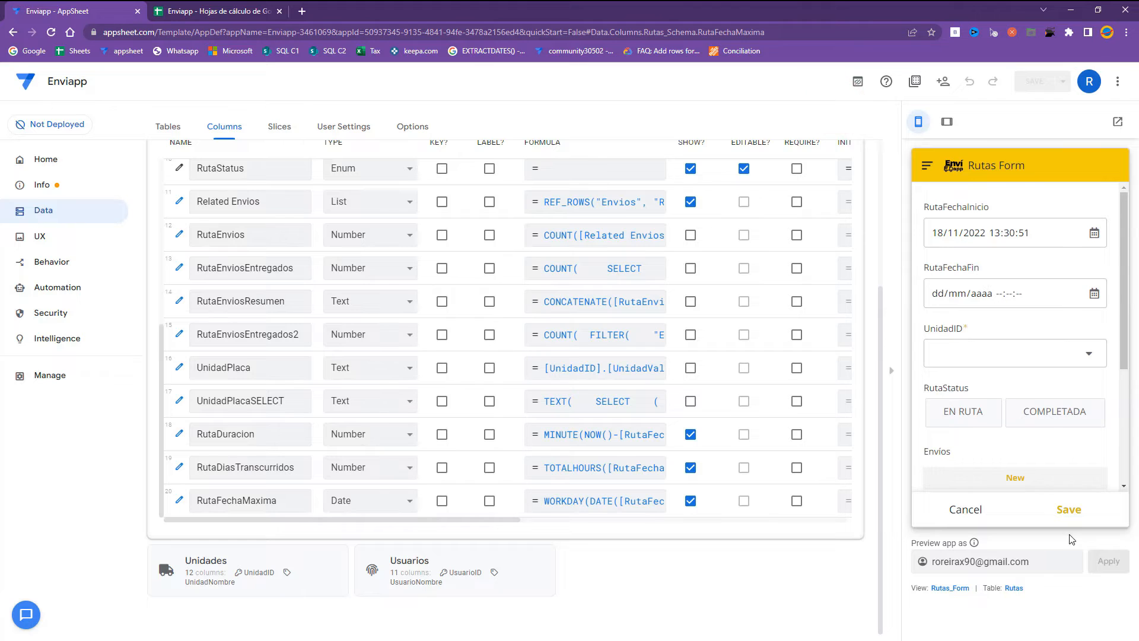
left_click(1116, 629)
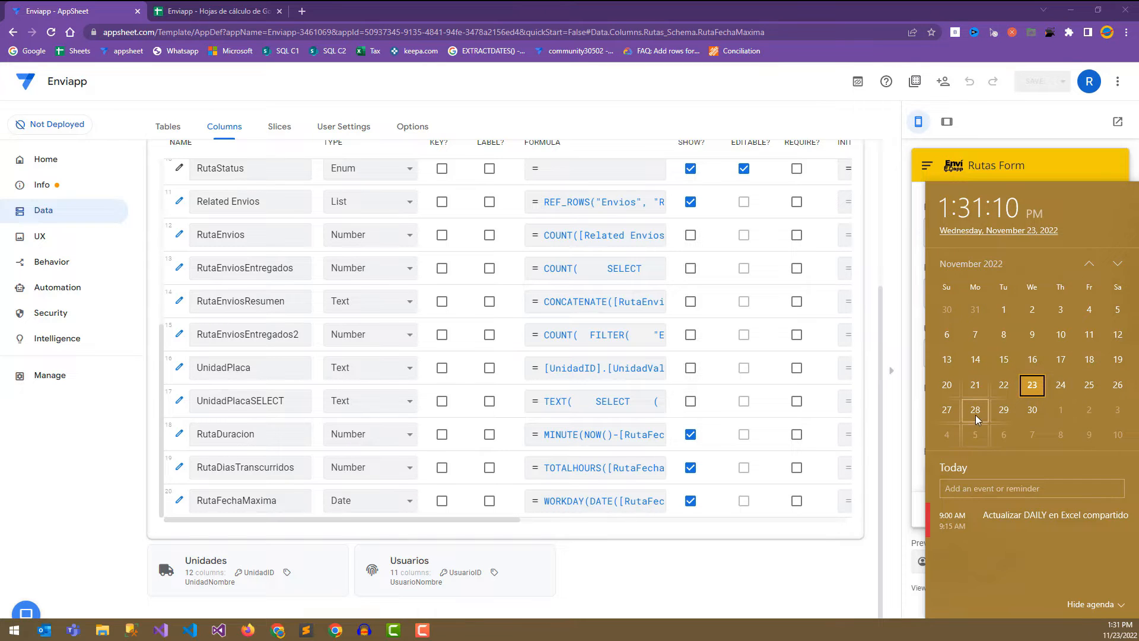
left_click(914, 389)
scroll(961, 449, "down", 3)
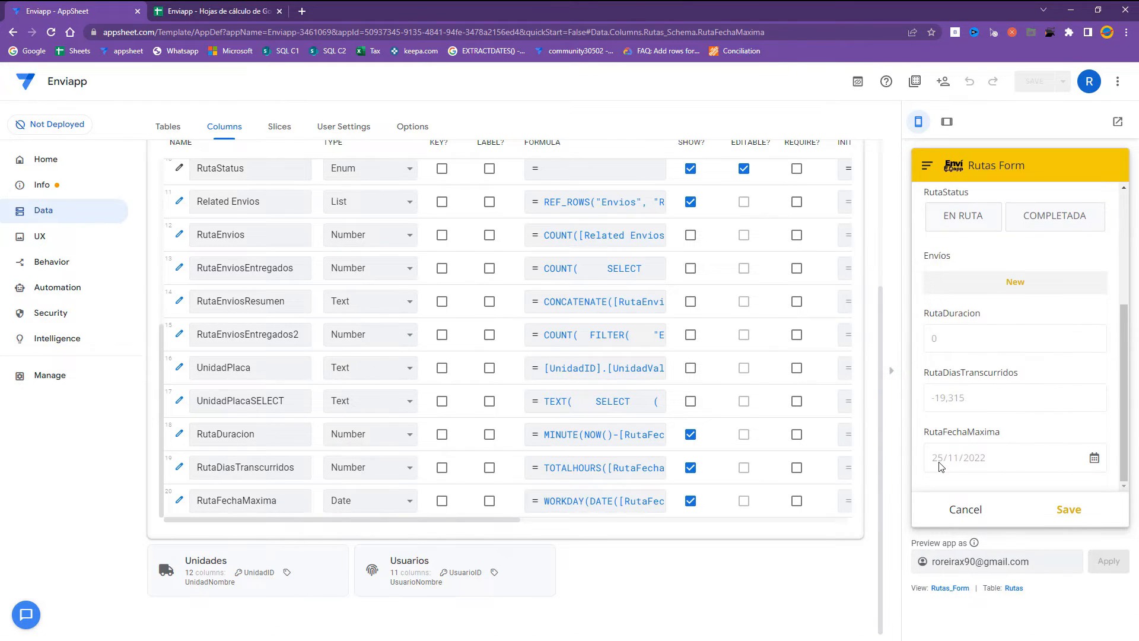
scroll(1017, 317, "up", 4)
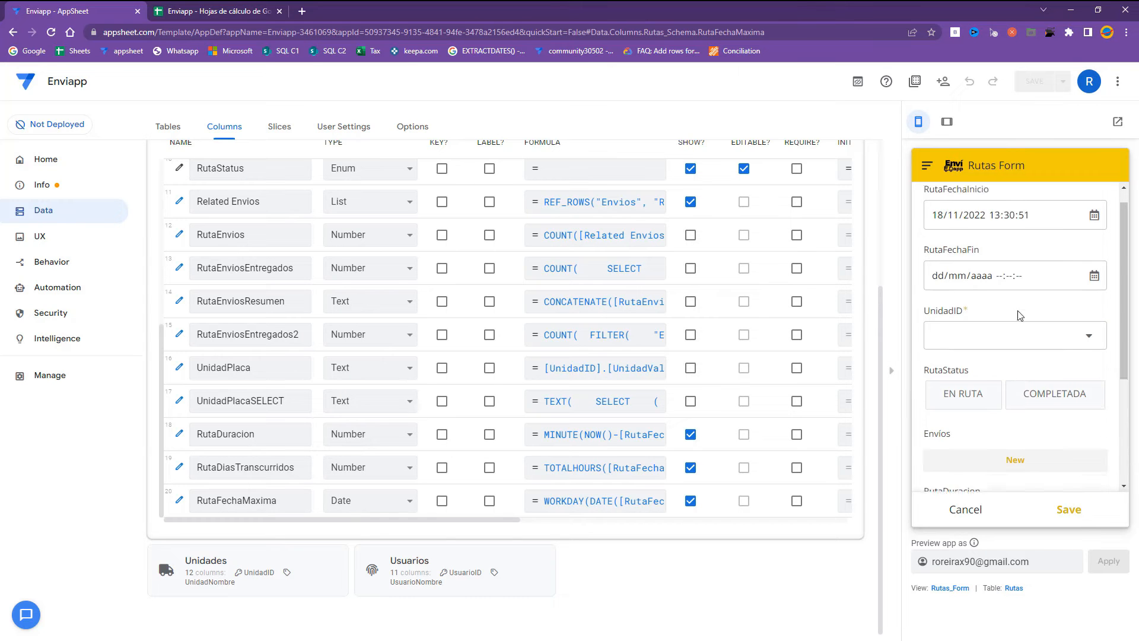
Reopen the RutaFechaMaxima formula and review its working-days and holiday list arguments.
left_click(1094, 235)
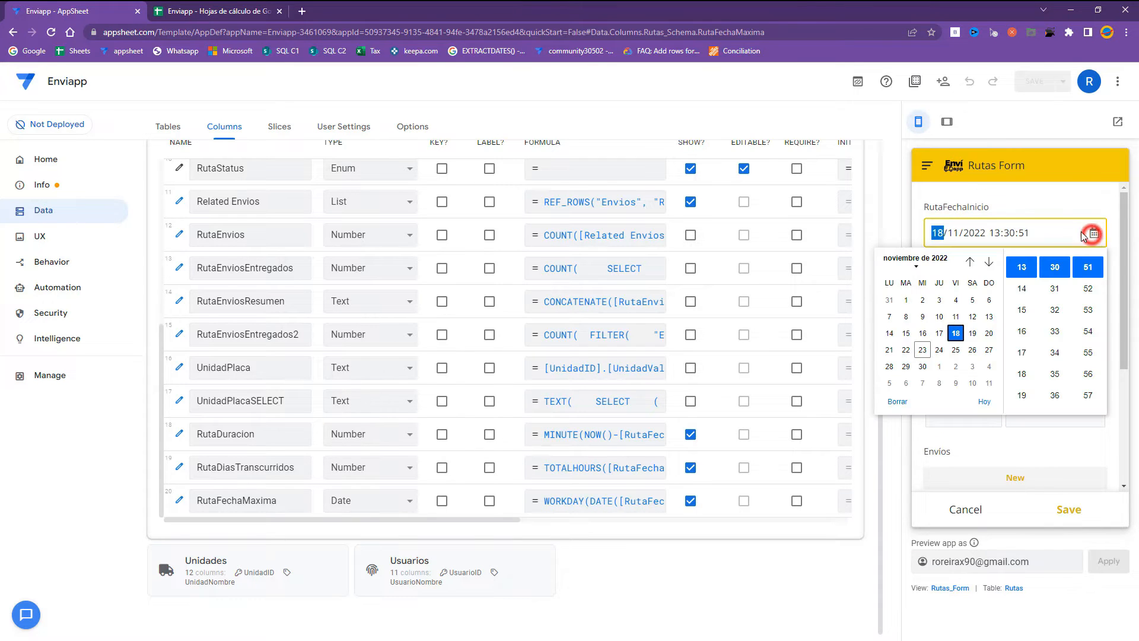
left_click(606, 499)
left_click(473, 172)
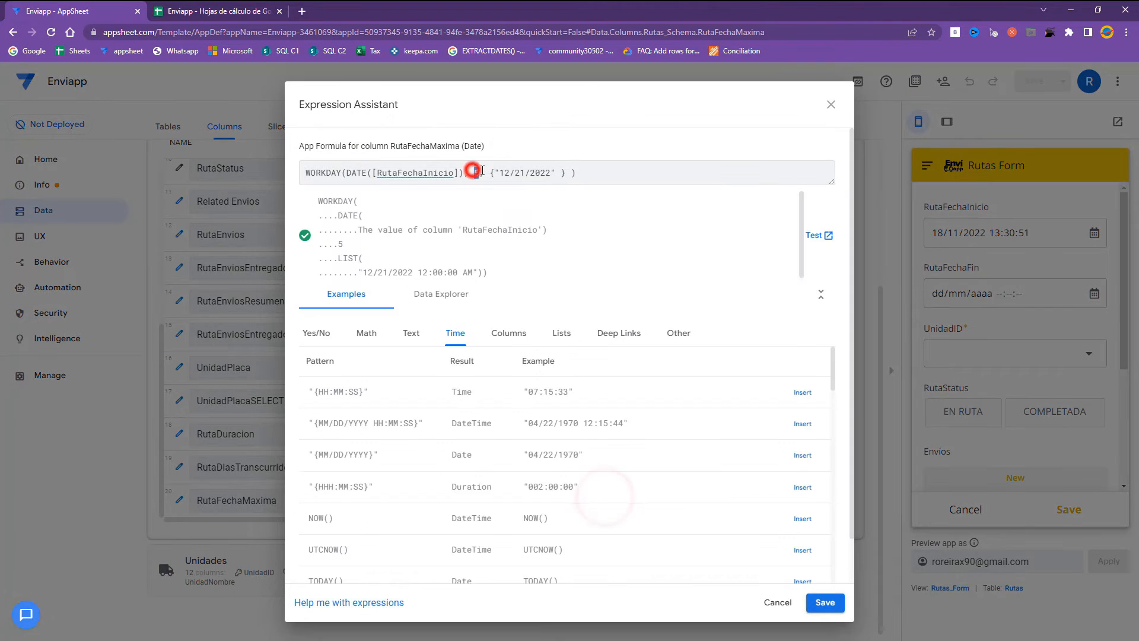
double_click(511, 173)
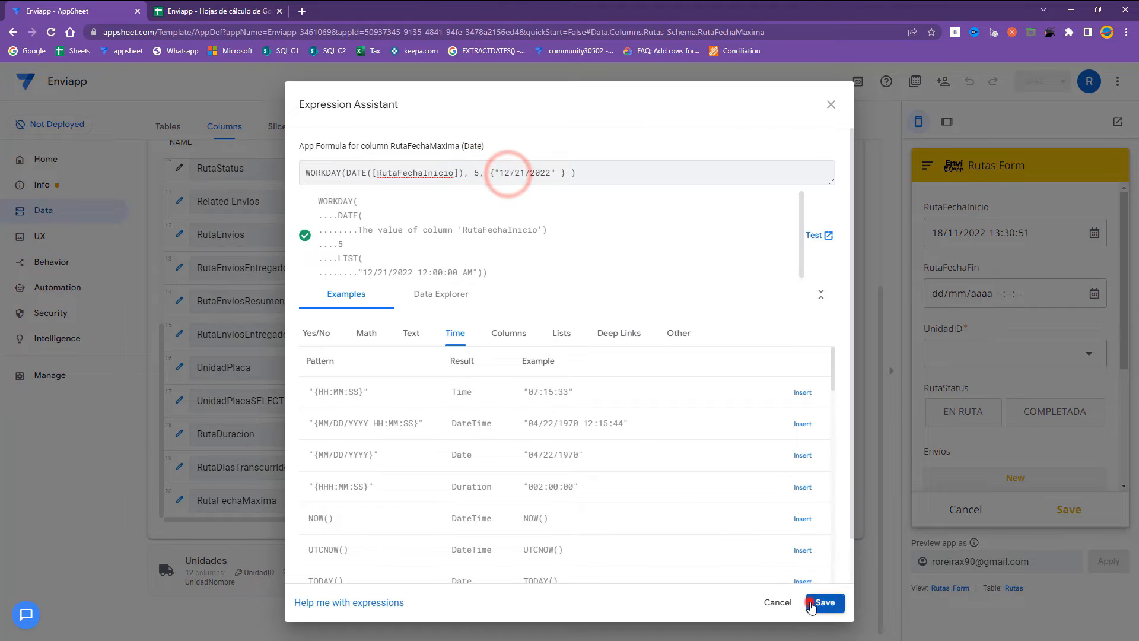
Save the RutaFechaMaxima formula and check the preview form's maximum date for an 18/11/2022 start against the system calendar.
left_click(822, 603)
scroll(1051, 445, "down", 4)
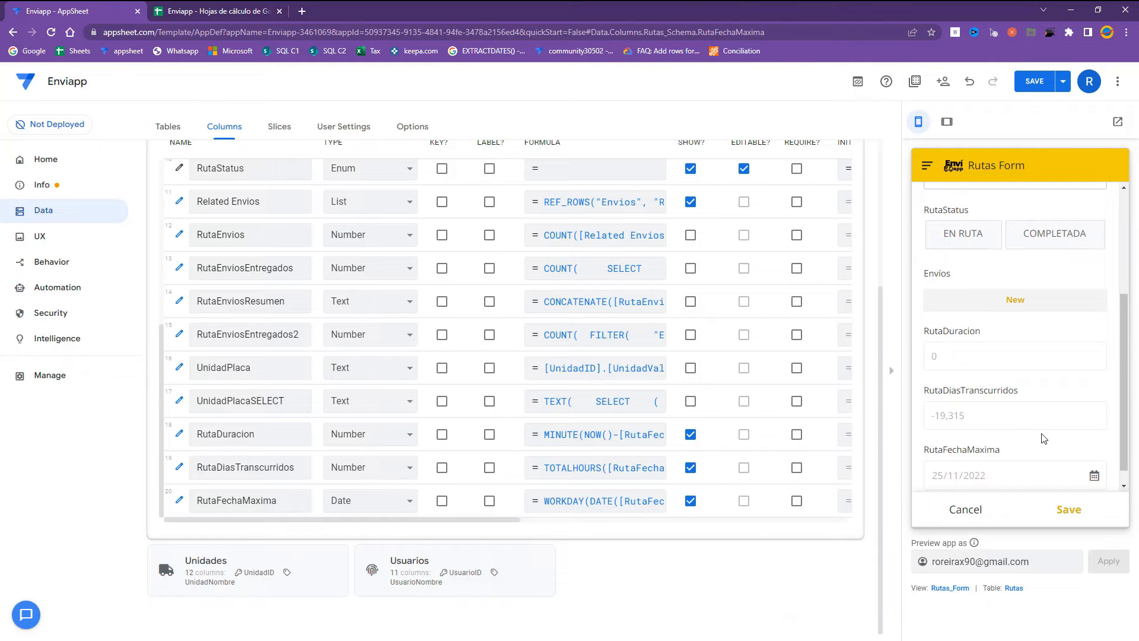
scroll(1050, 445, "up", 3)
left_click(1092, 217)
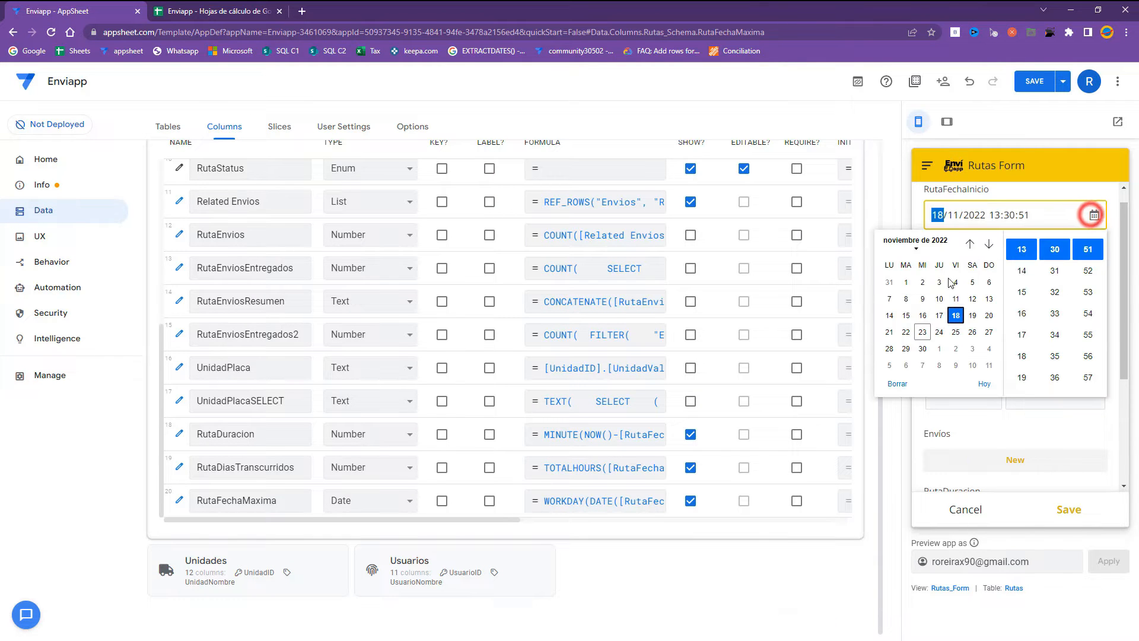
left_click(958, 317)
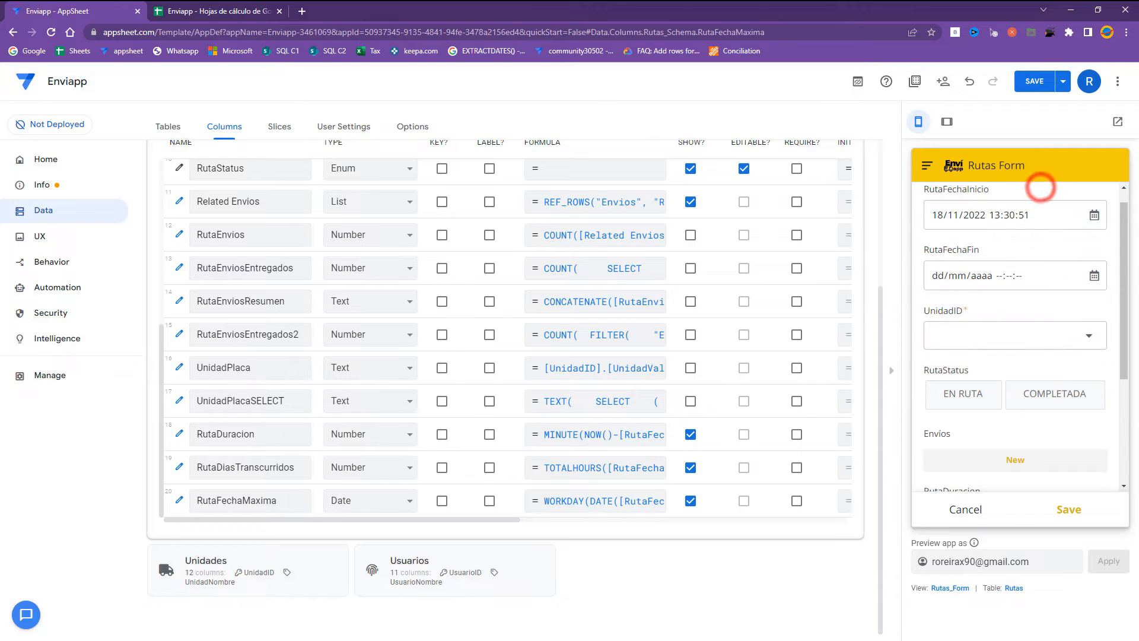
left_click(1118, 630)
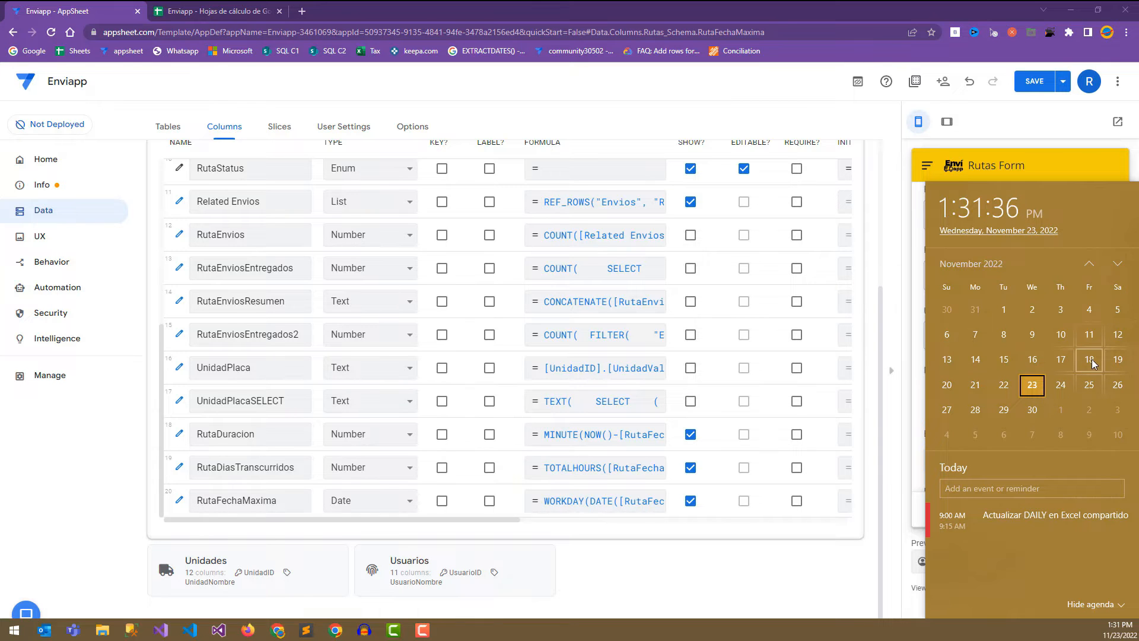
left_click(1047, 165)
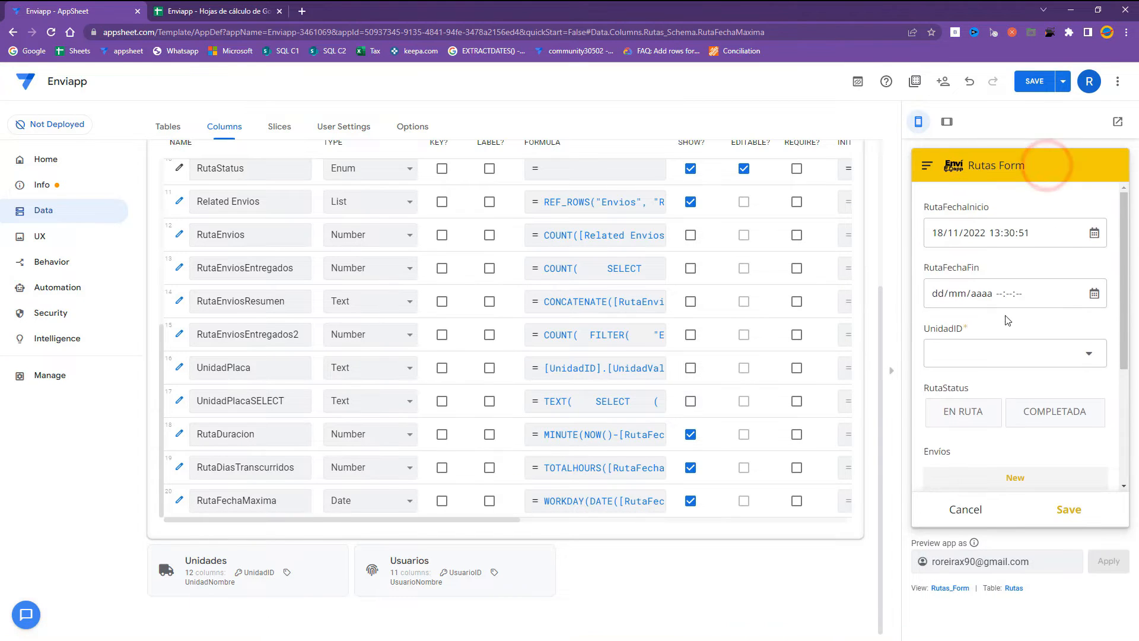
Set RutaFechaInicio to 15/11/2022 in the preview's Rutas form and compare the computed RutaFechaMaxima with the system calendar.
left_click(1095, 232)
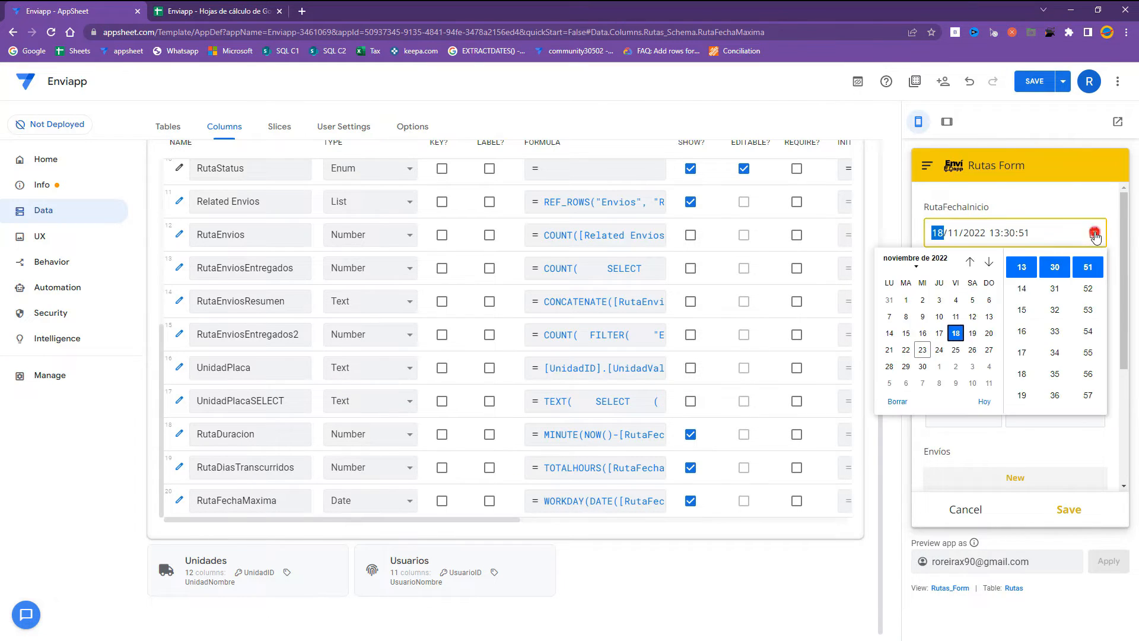
left_click(905, 334)
left_click(1041, 196)
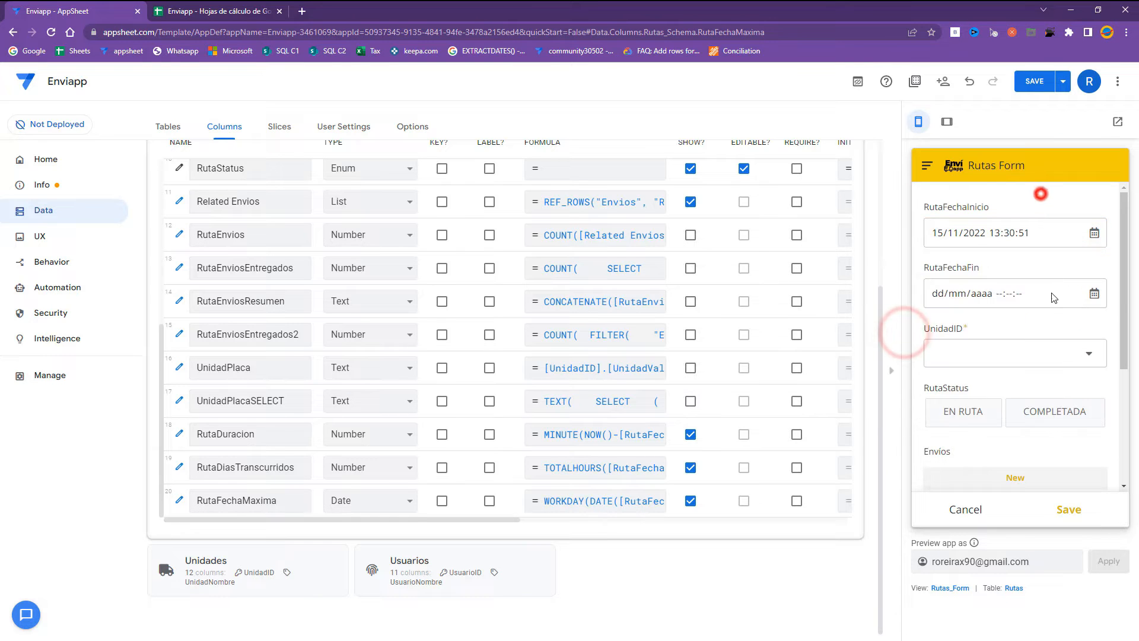
scroll(1015, 333, "down", 3)
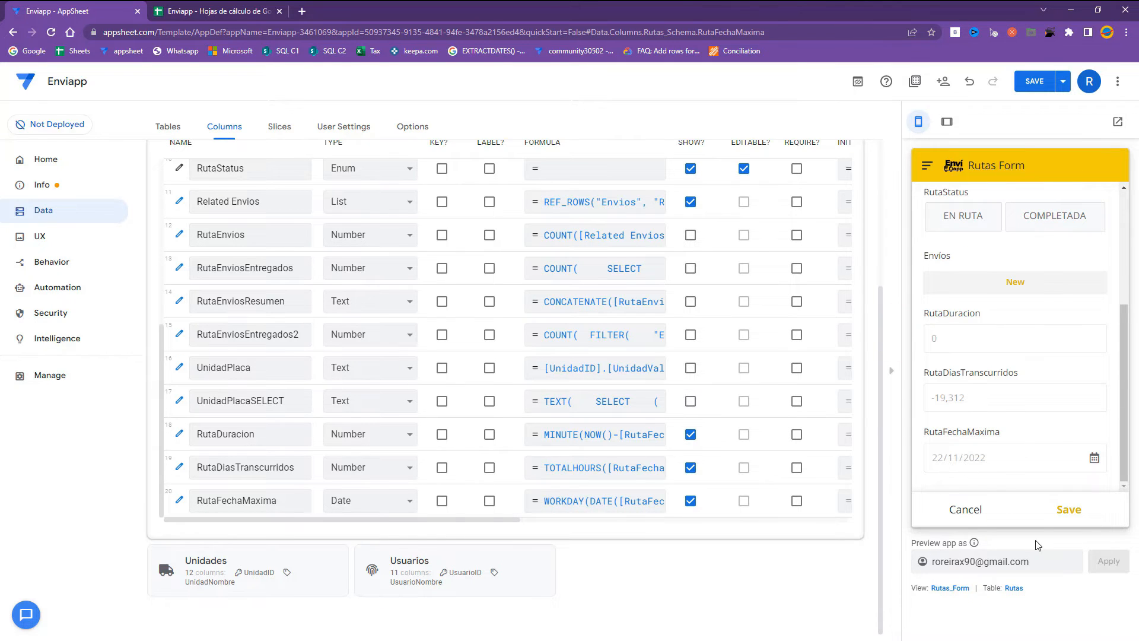
left_click(1114, 630)
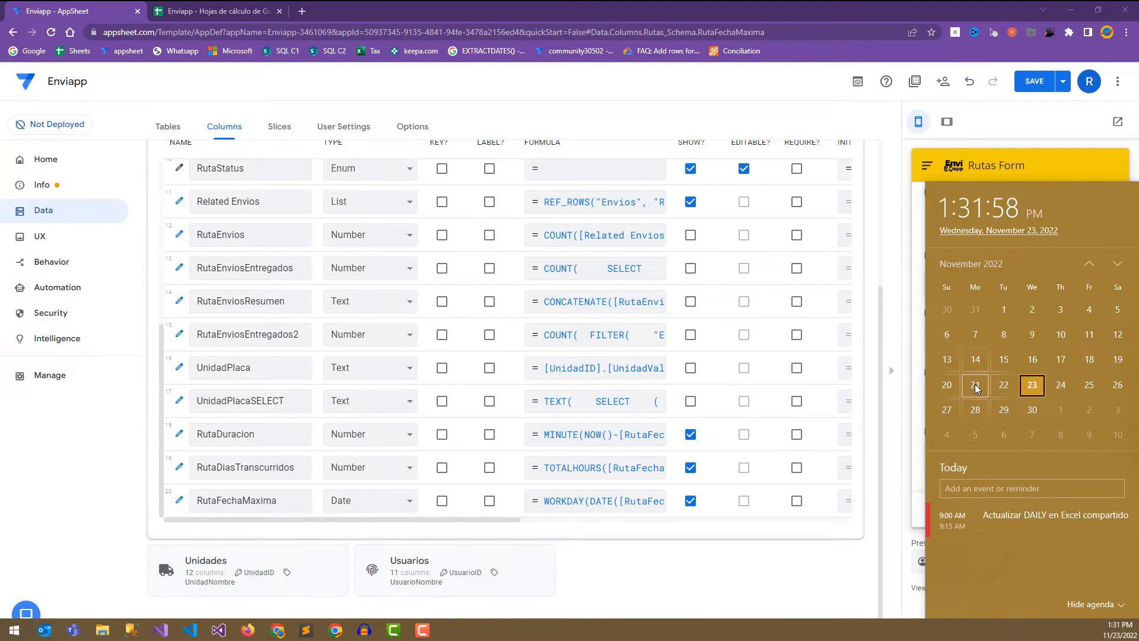
left_click(1027, 168)
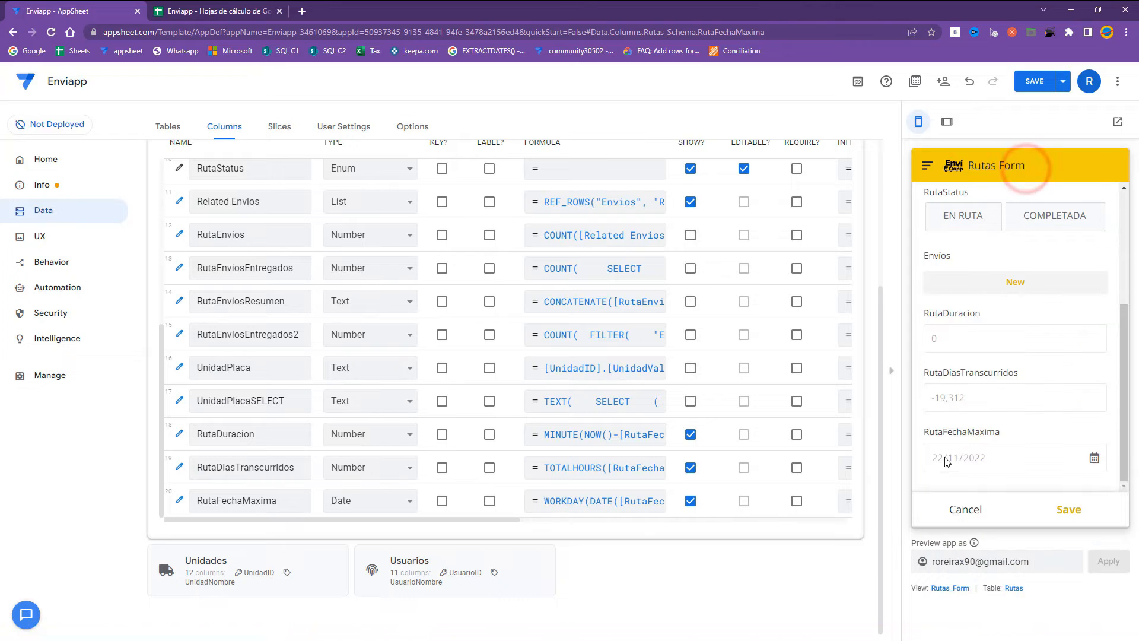
Review the RutaFechaMaxima formula's WORKDAY function and holiday list against the system calendar, saving the formula and app.
left_click(1032, 82)
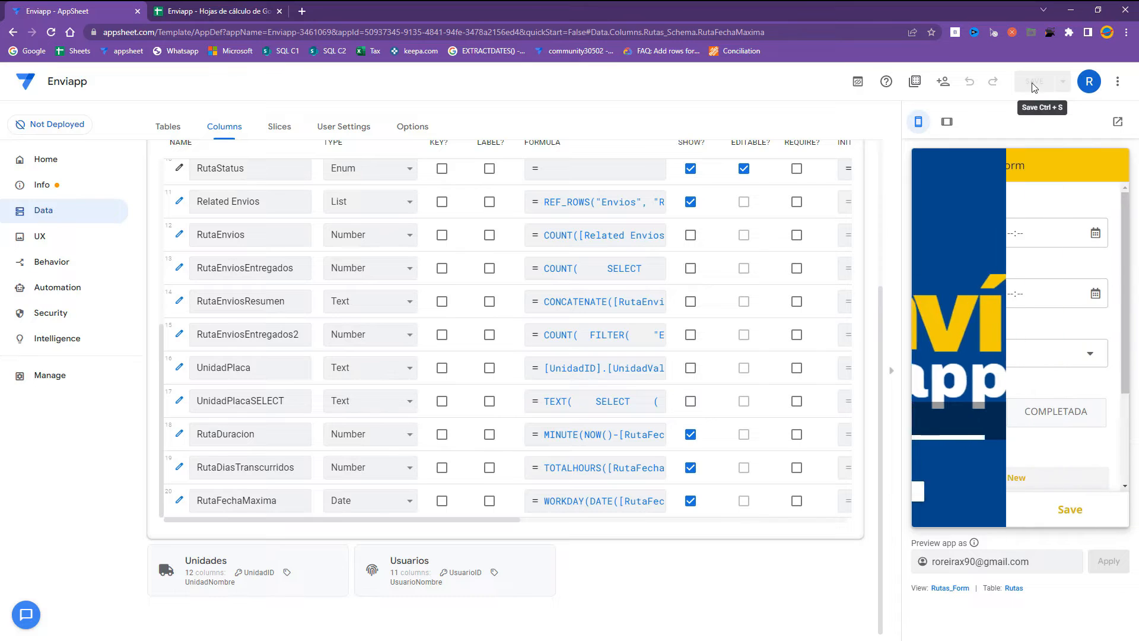
left_click(562, 499)
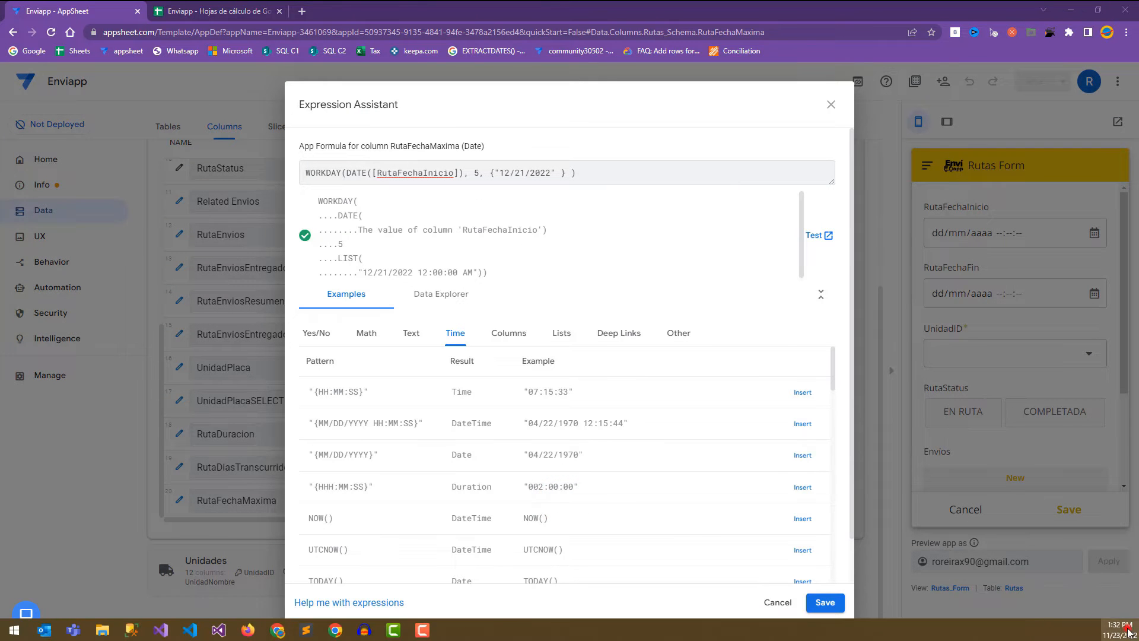
left_click(1117, 630)
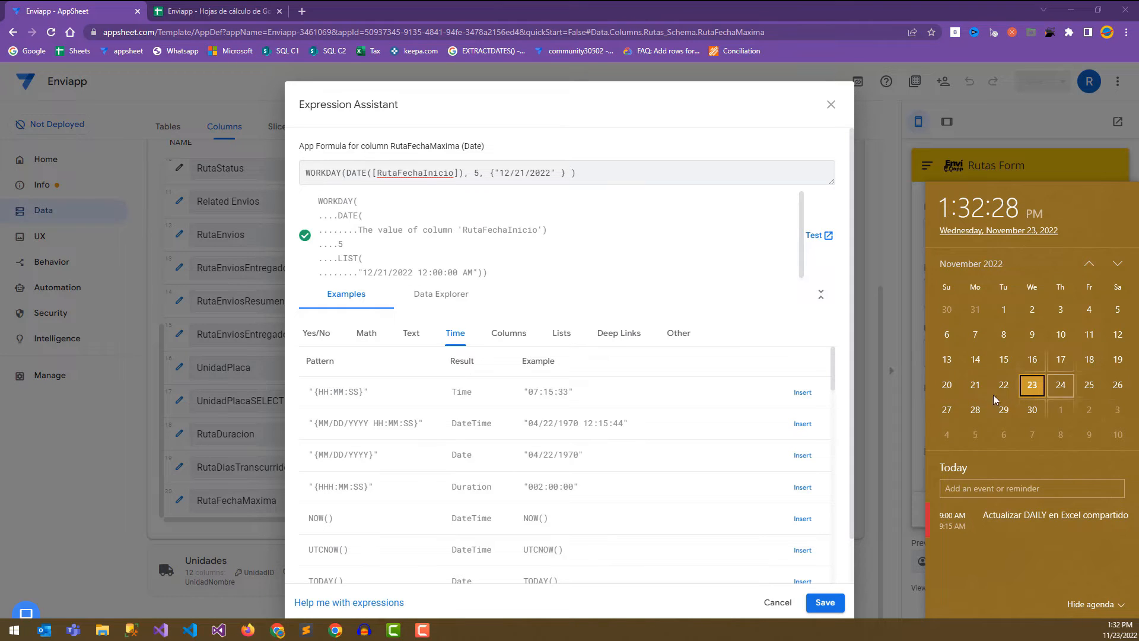
double_click(318, 173)
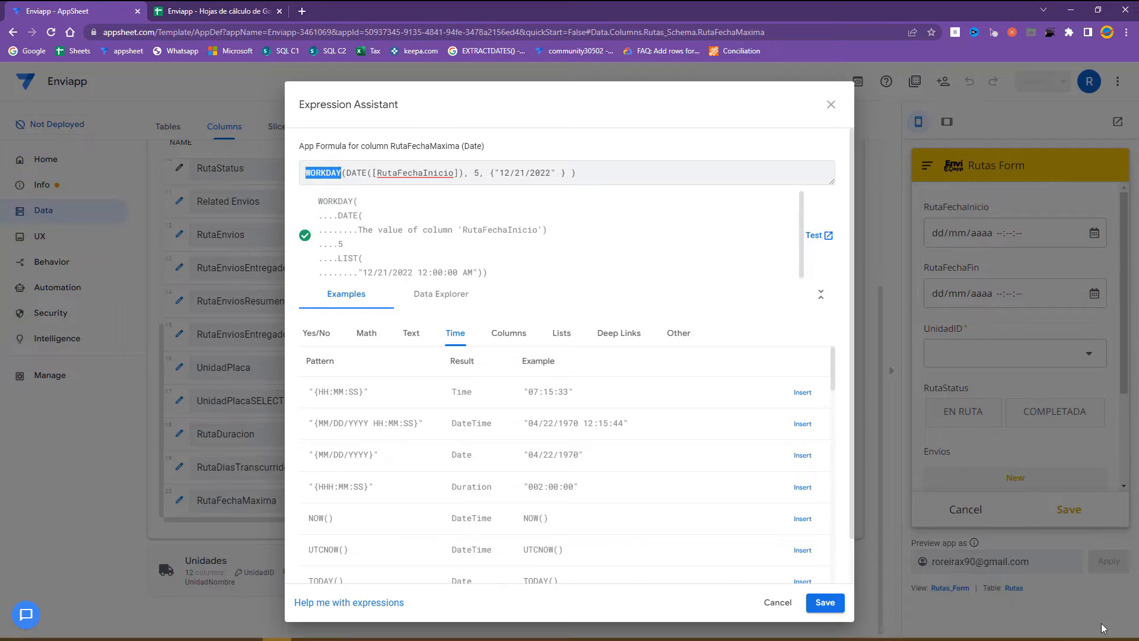
left_click_drag(490, 173, 566, 174)
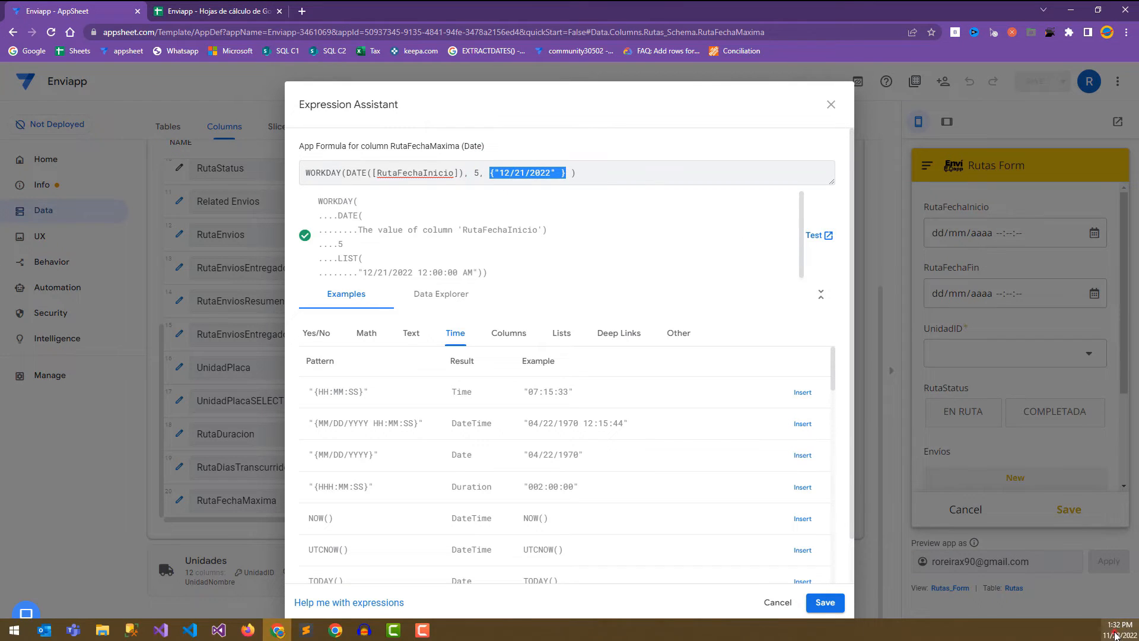
left_click(1116, 630)
left_click(615, 172)
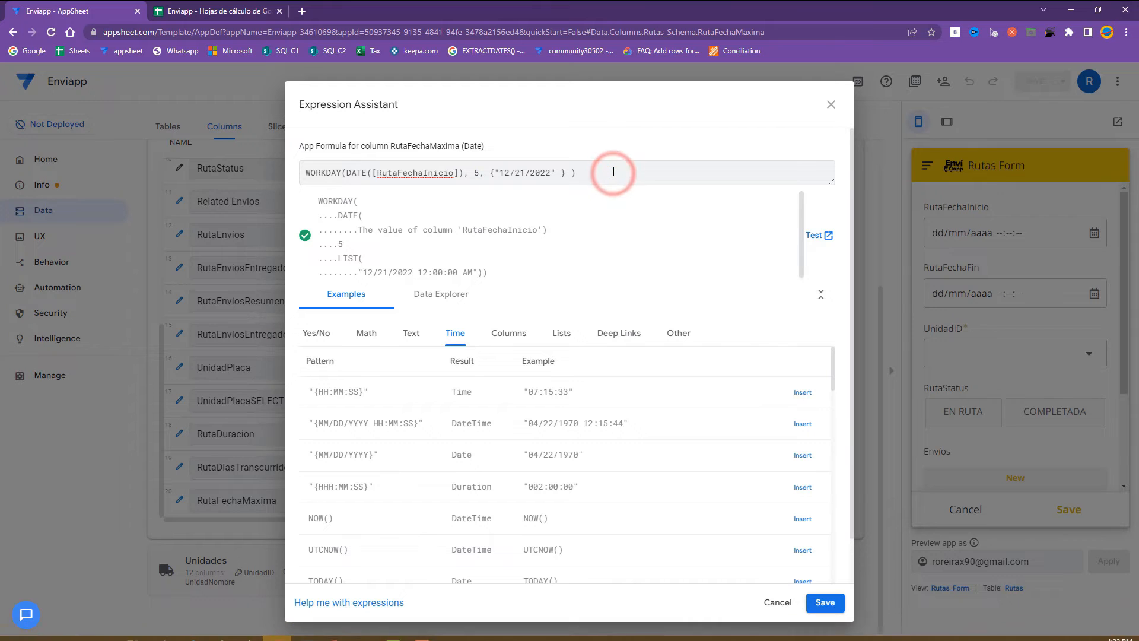
left_click(825, 603)
left_click(1027, 83)
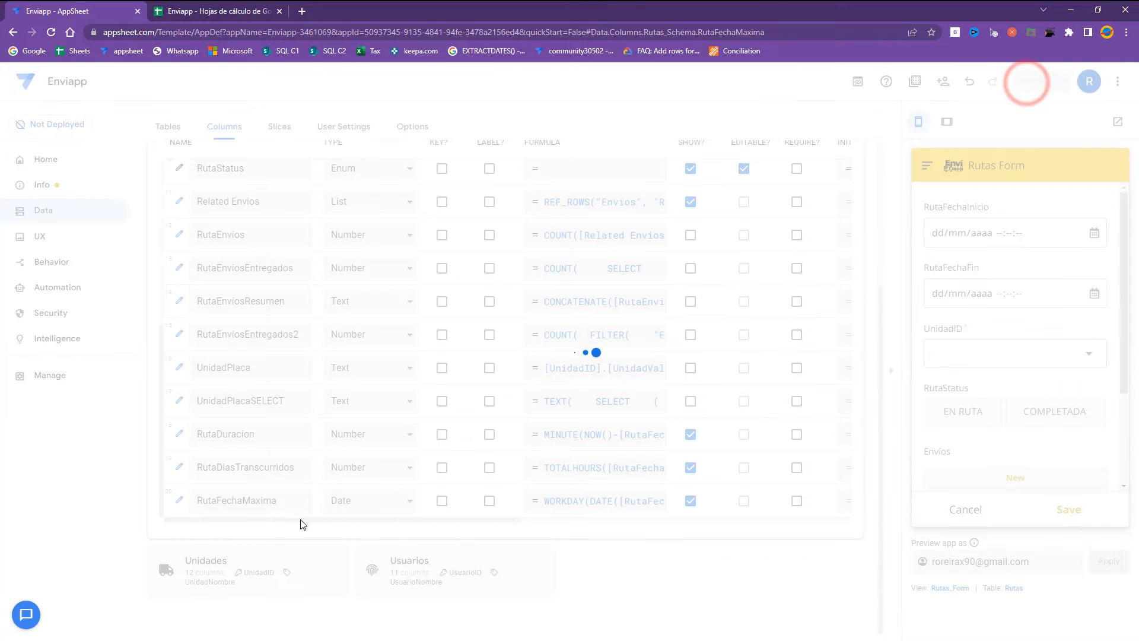
Reopen the RutaFechaMaxima formula to review the complete WORKDAY expression, and save the formula and app again.
left_click(562, 504)
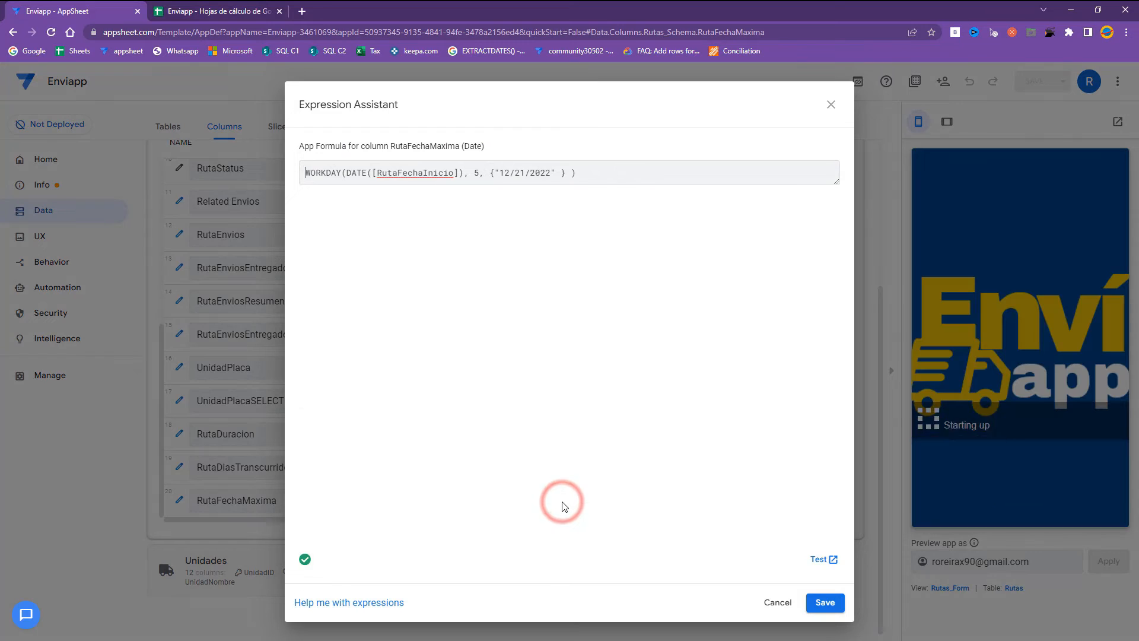
triple_click(604, 171)
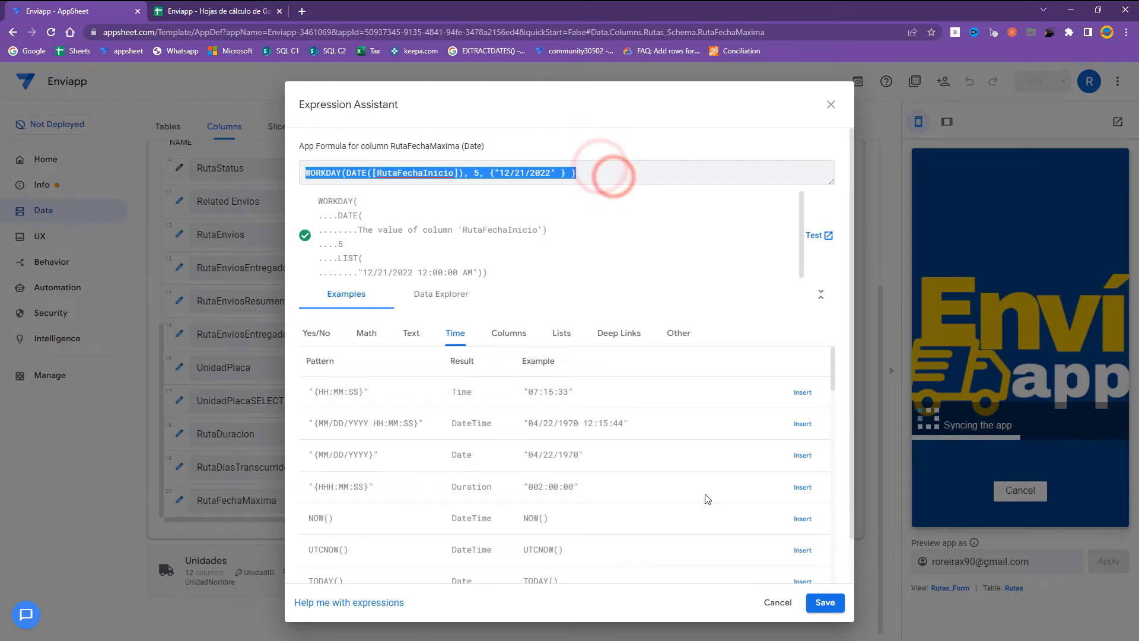
left_click(822, 603)
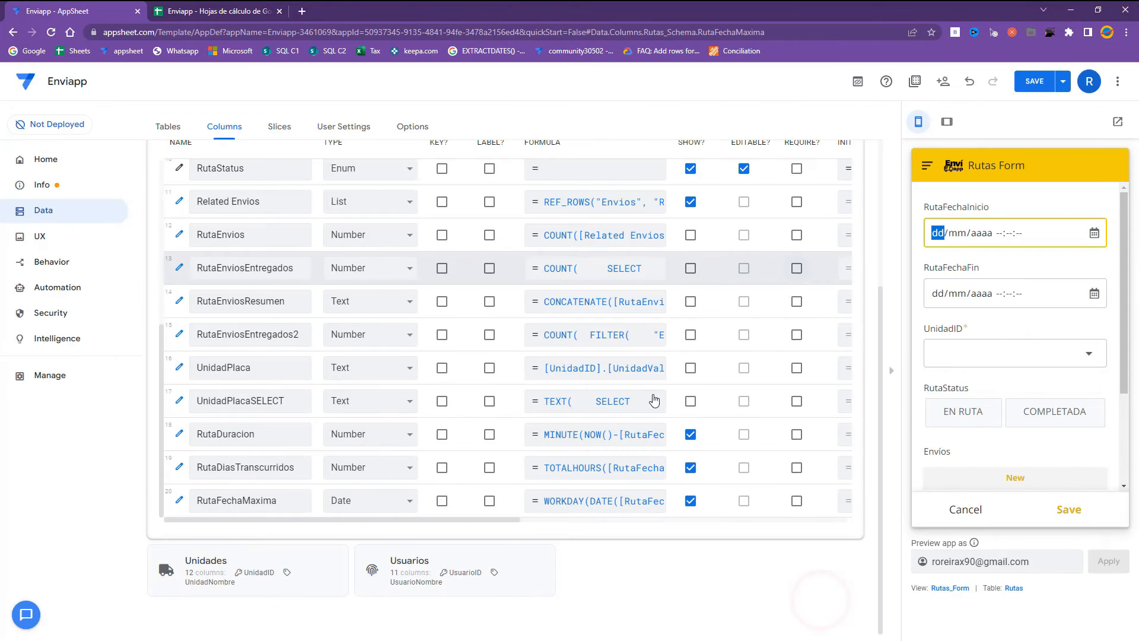
left_click(573, 509)
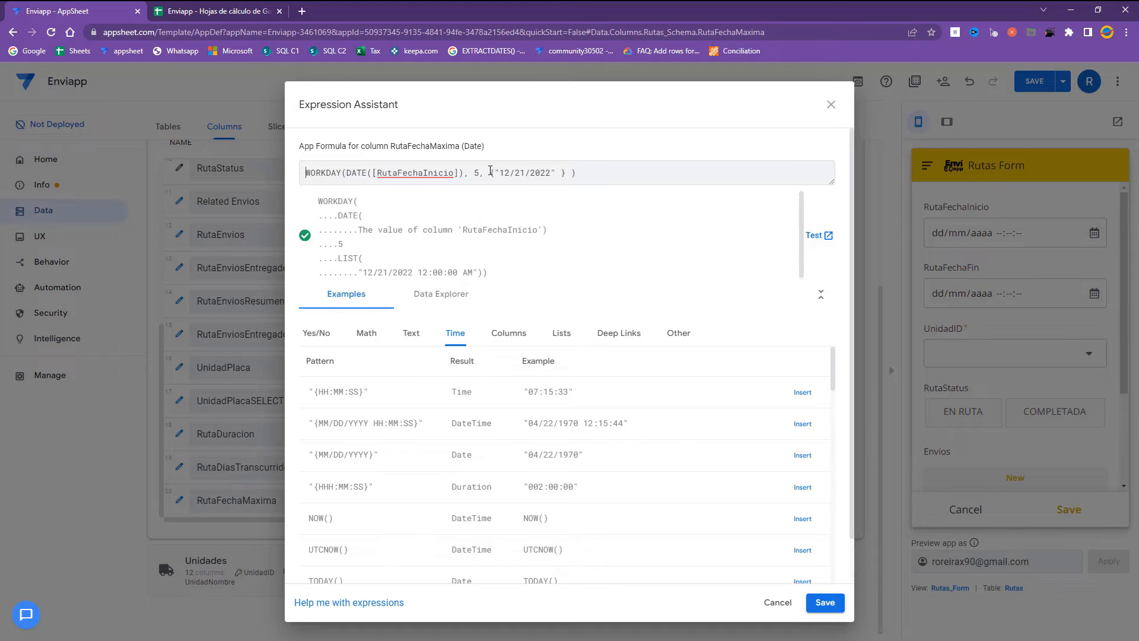
left_click_drag(567, 173, 337, 173)
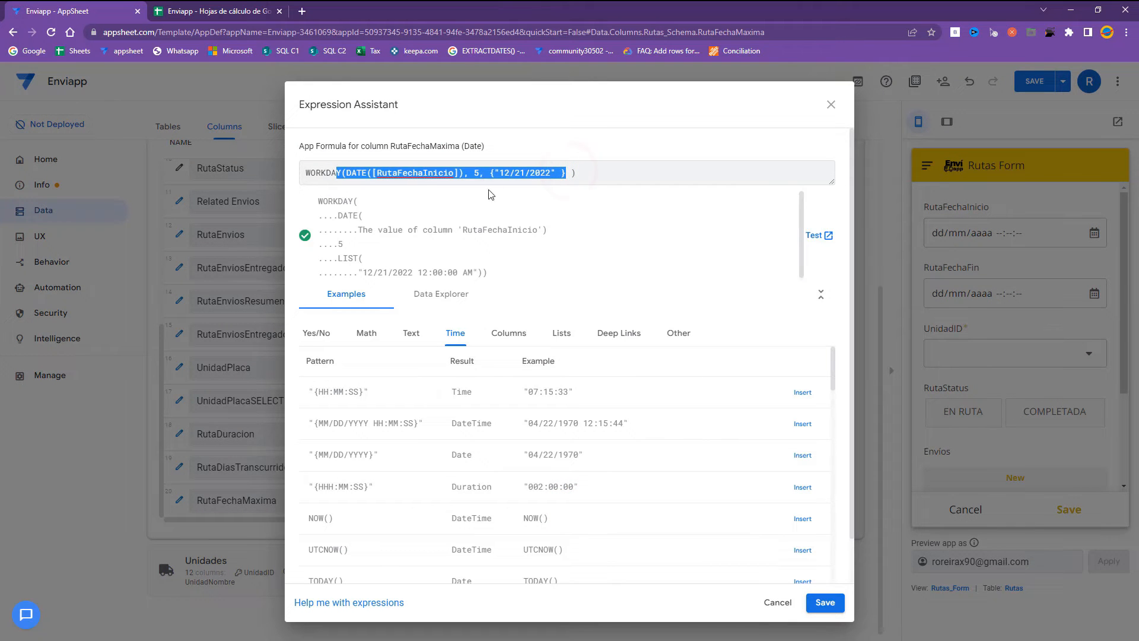
double_click(311, 173)
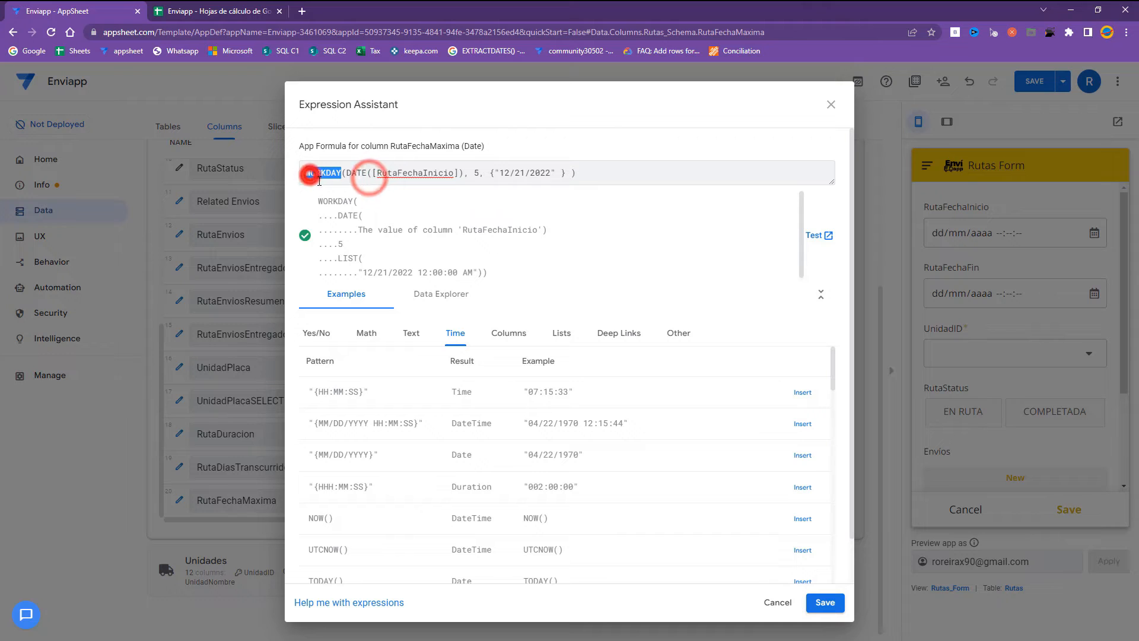
left_click(822, 599)
left_click(1034, 93)
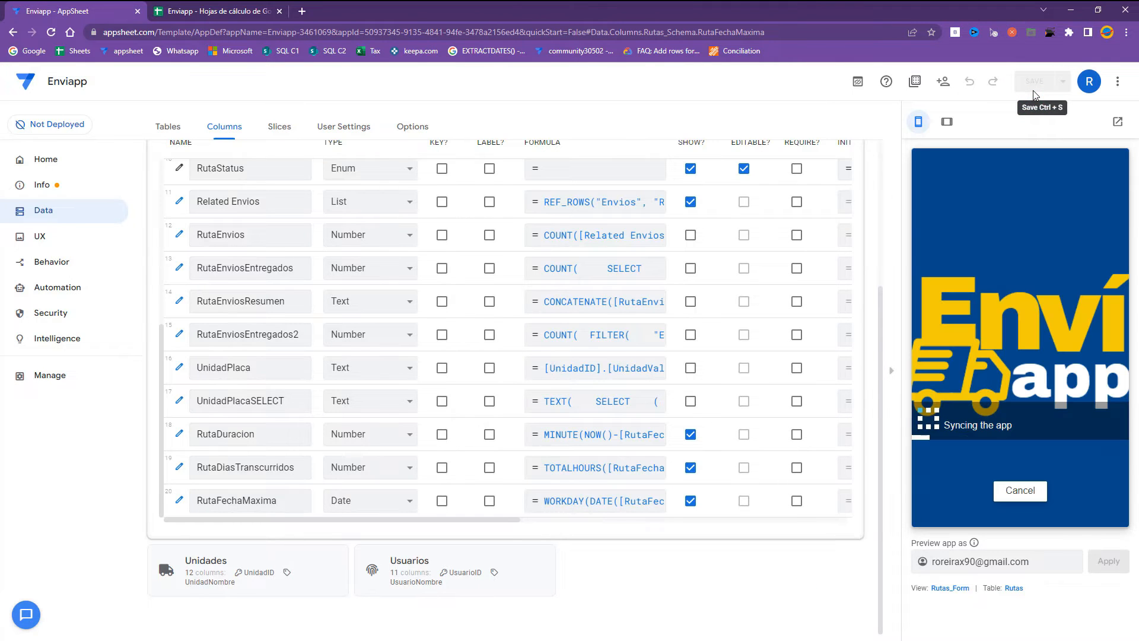
Collapse the Rutas table, expand the columns of the Usuarios table, and cancel the Rutas form in the preview.
scroll(546, 297, "up", 7)
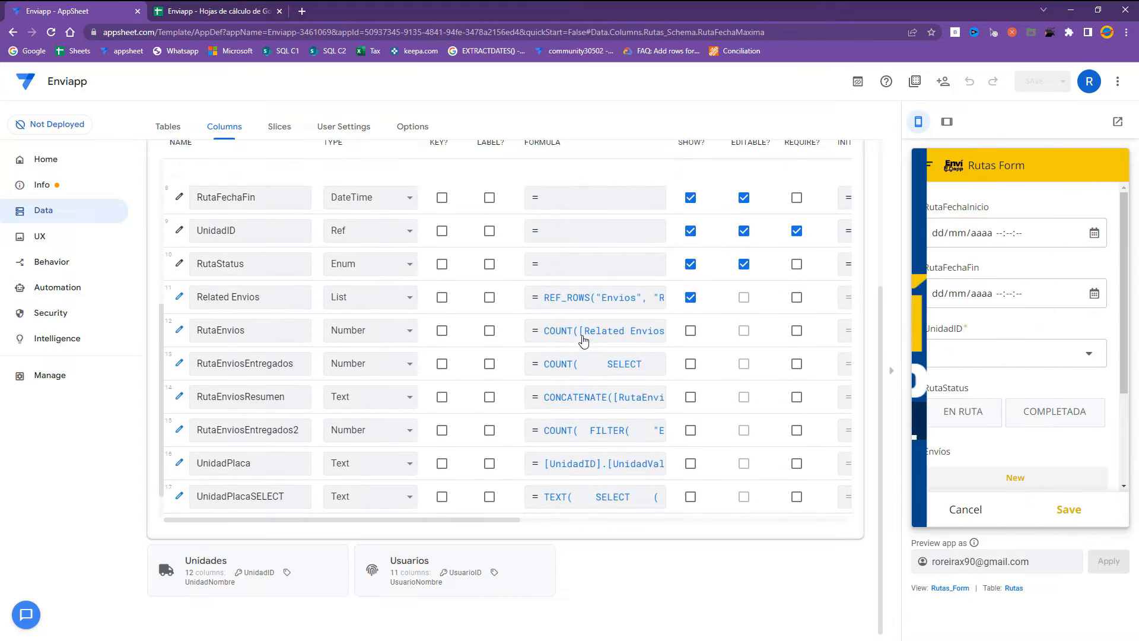
scroll(545, 298, "up", 2)
left_click(305, 300)
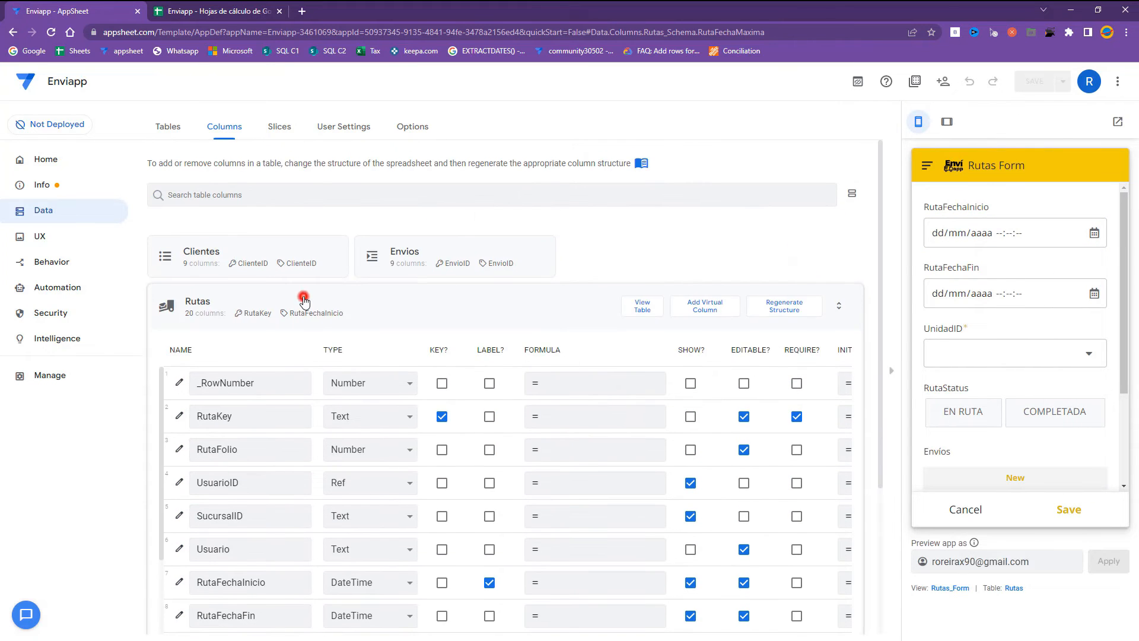
left_click(456, 317)
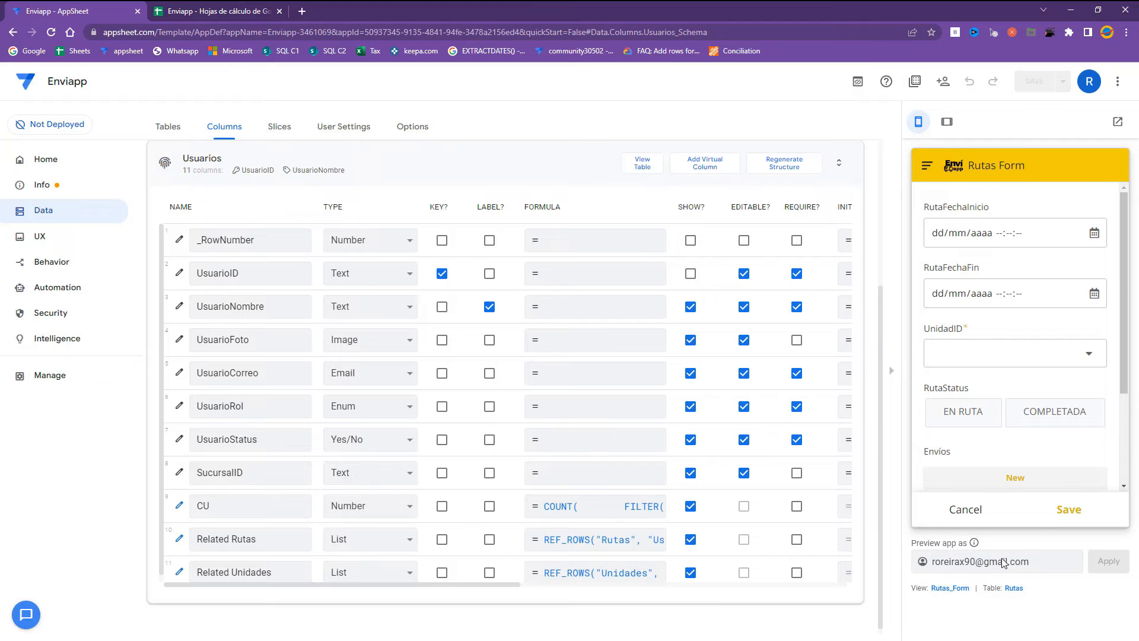
left_click(968, 510)
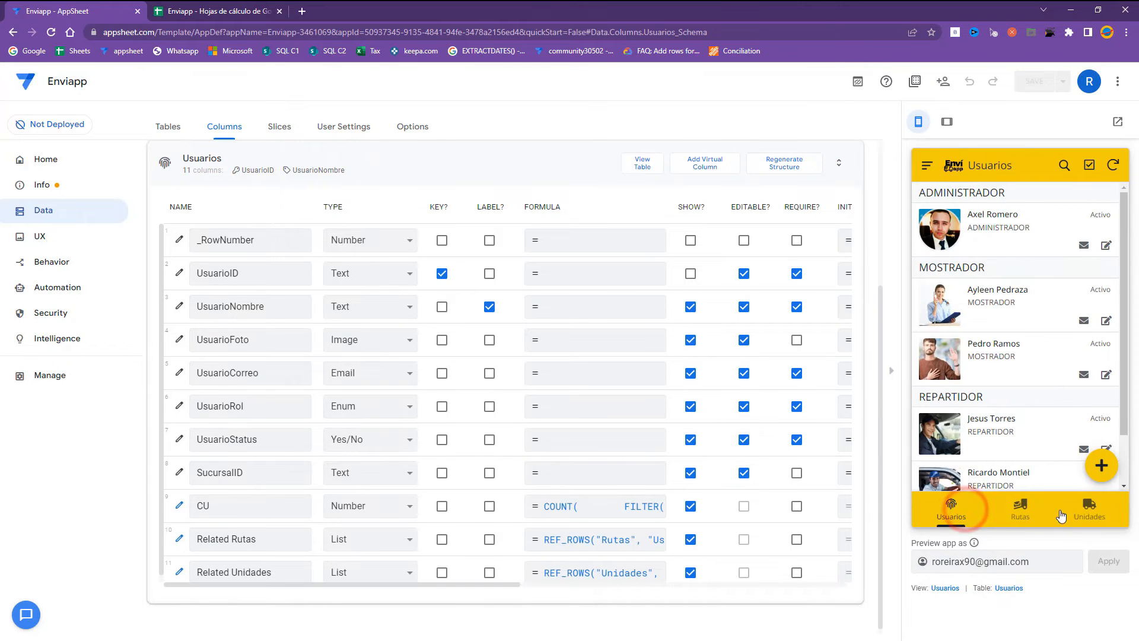
Switch to the Enviapp Google Sheet, add the header UsuarioFechaNacimiento in H1 of the Usuarios sheet, and fit its column width.
left_click(214, 10)
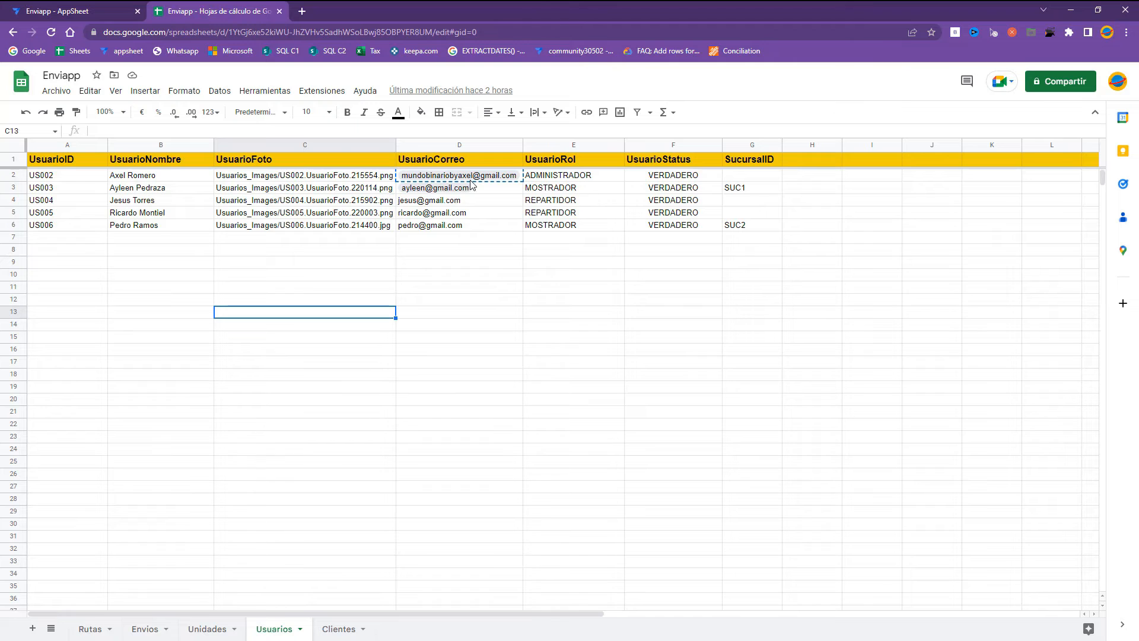
left_click(834, 160)
type("UsuarioFechaNacimiento")
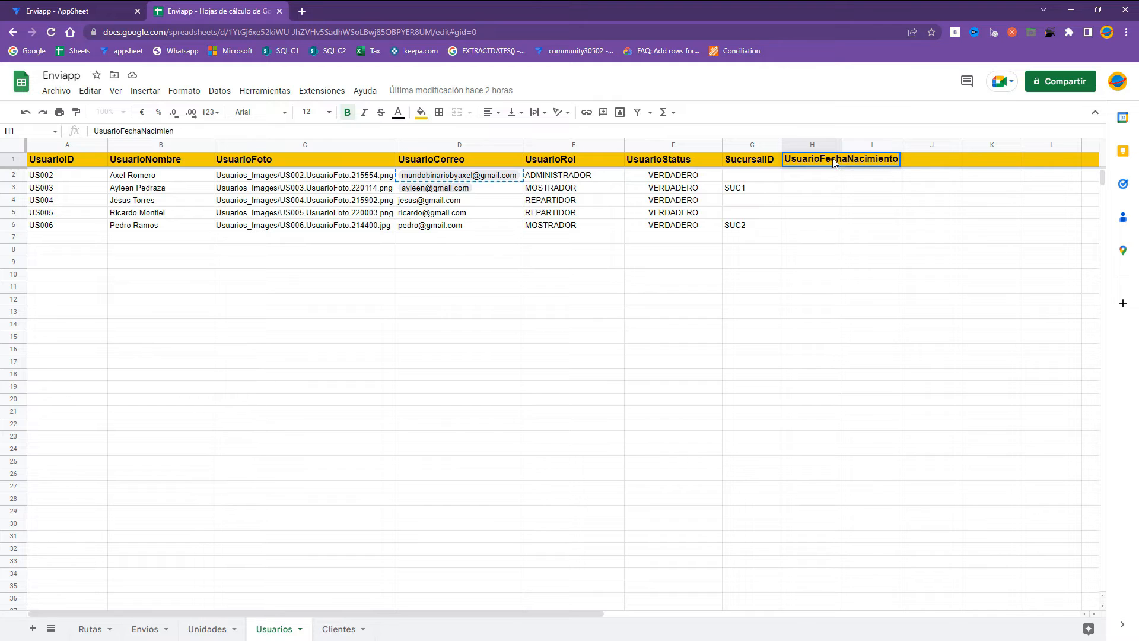
key("Return")
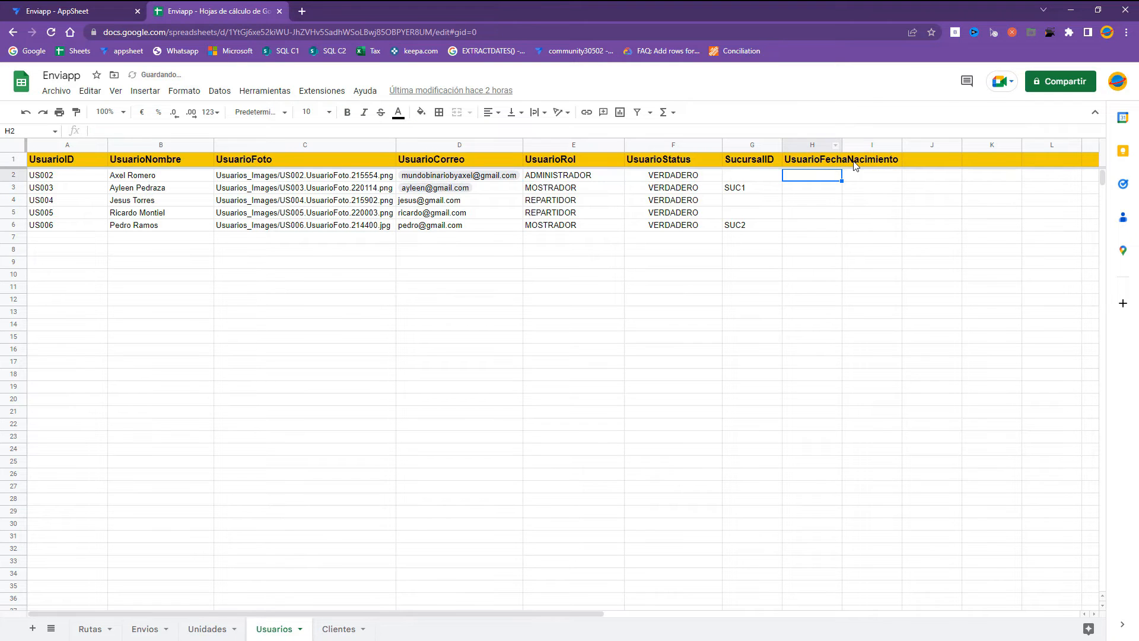
left_click_drag(841, 145, 841, 145)
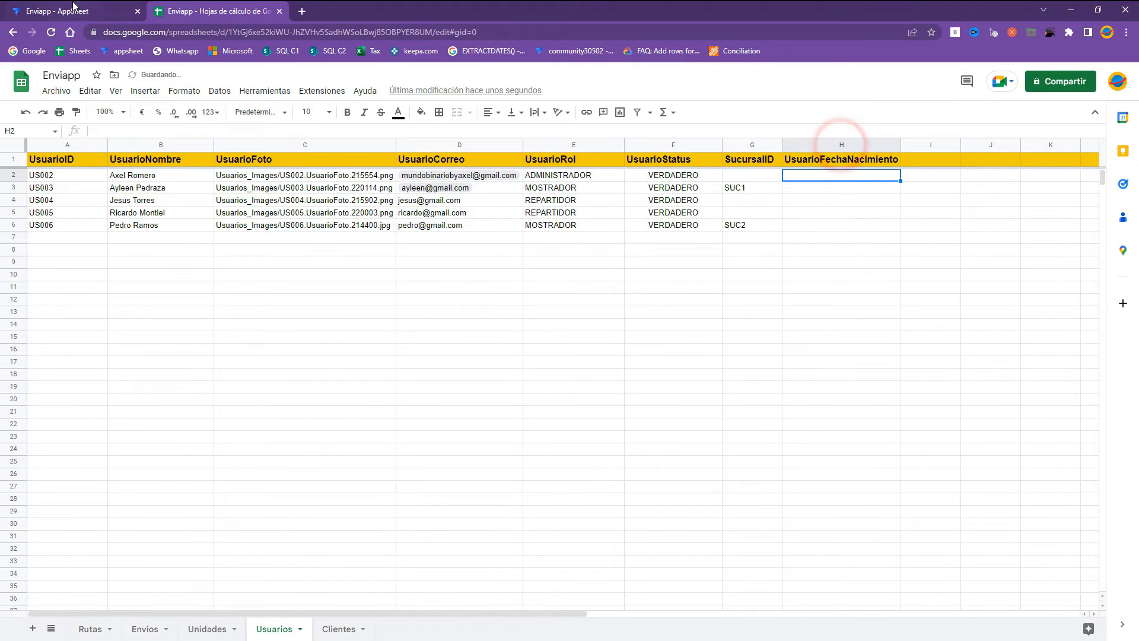
Return to AppSheet and regenerate the column structure of the Usuarios table.
left_click(71, 9)
left_click(300, 157)
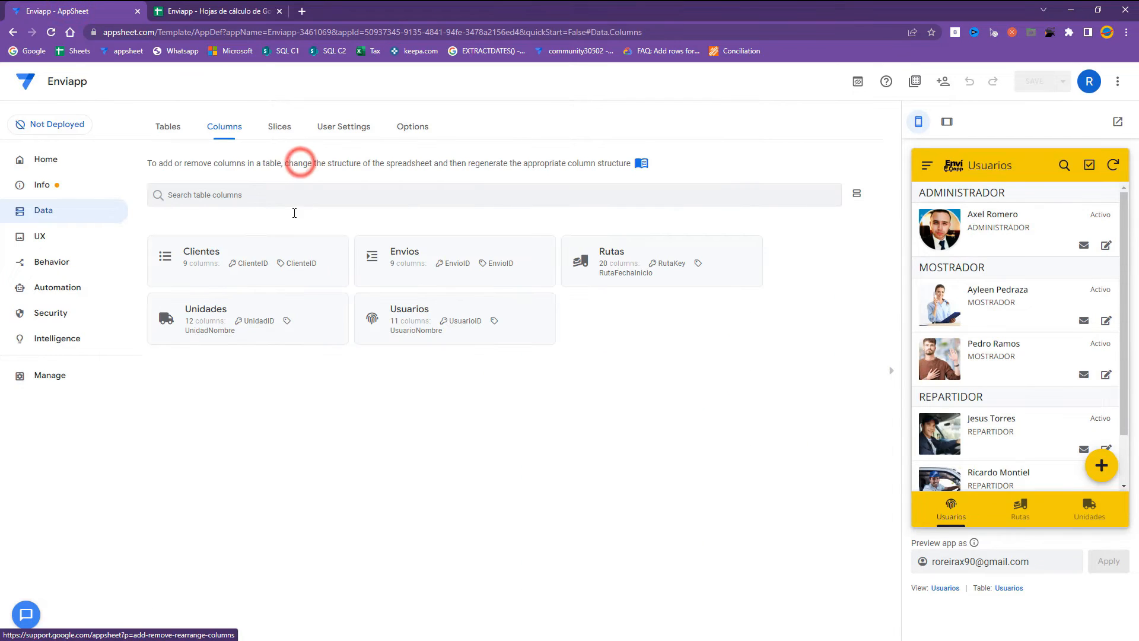
left_click(415, 304)
left_click(772, 163)
left_click(718, 188)
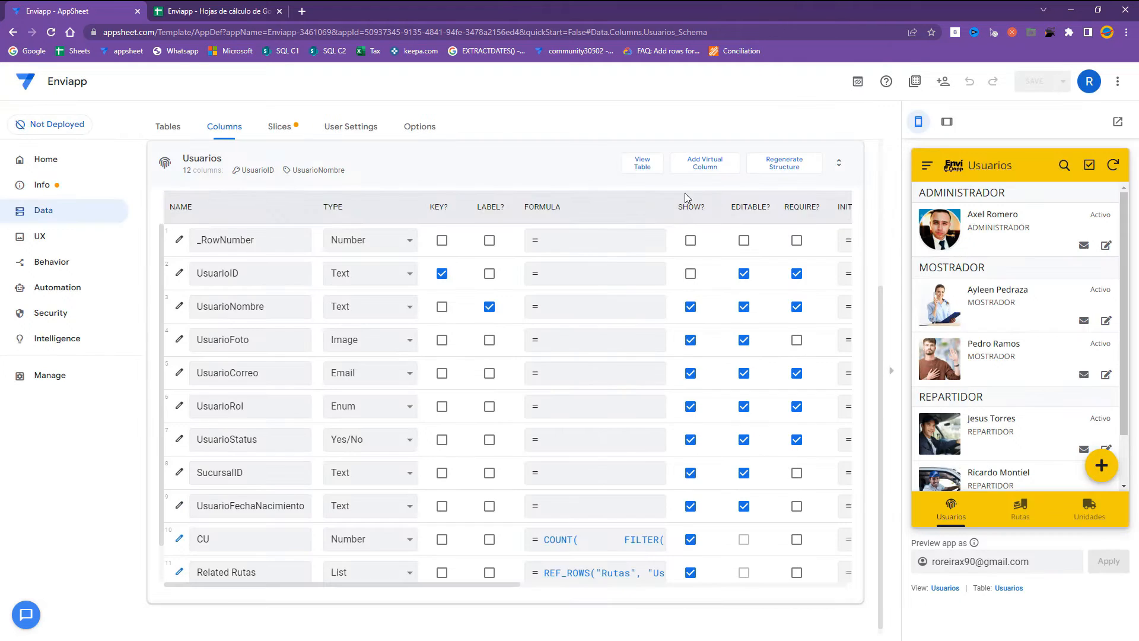
Check the UsuarioFechaNacimiento header in cell H1 of the Enviapp Google Sheet and return to AppSheet.
left_click(214, 10)
left_click(826, 158)
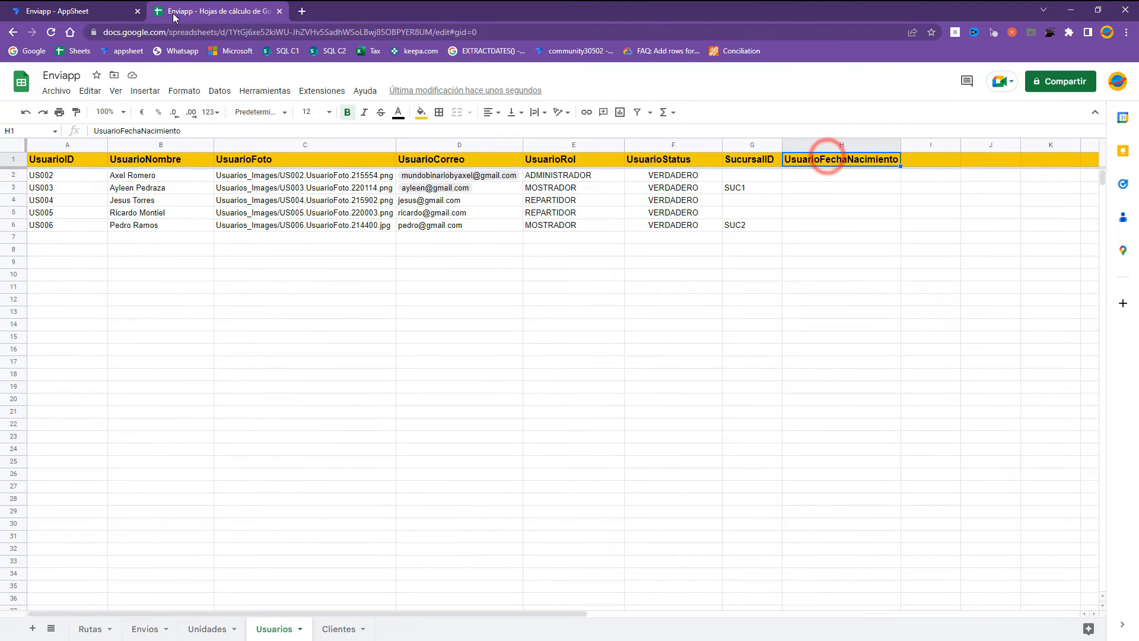
left_click(36, 11)
Set the type of the UsuarioFechaNacimiento column in the Usuarios table to Date.
scroll(334, 534, "down", 1)
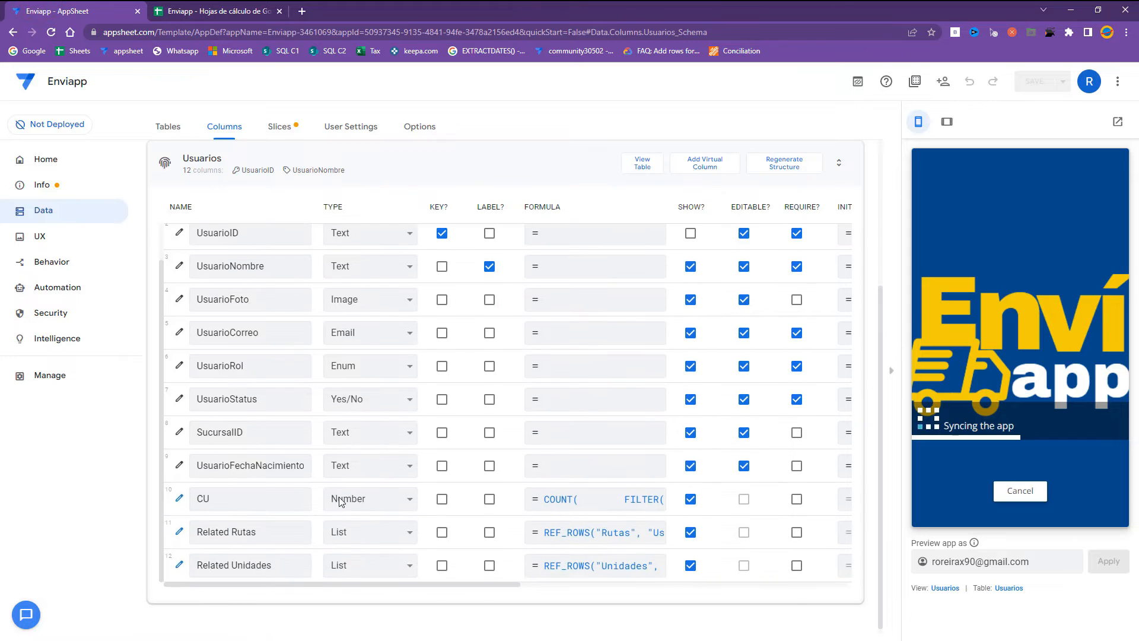
double_click(226, 457)
left_click(356, 463)
key("d")
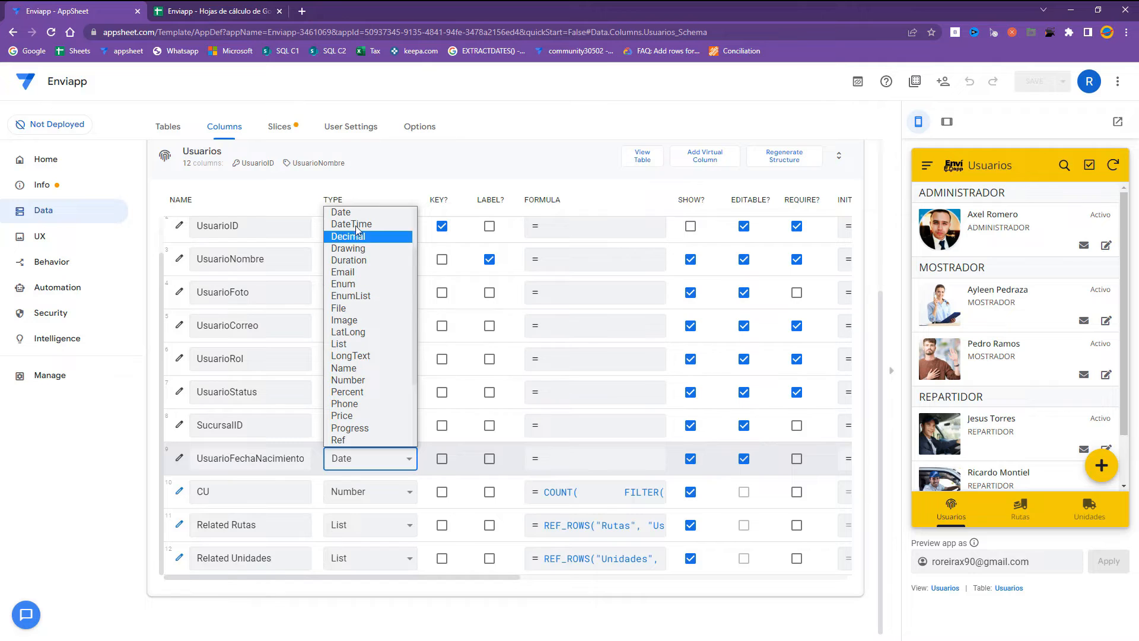
left_click(343, 214)
Give the UsuarioFechaNacimiento column the display name "Fecha de Nacimiento" and save the app.
left_click_drag(492, 582, 668, 584)
left_click(669, 462)
type("Fecha de Nacimiento")
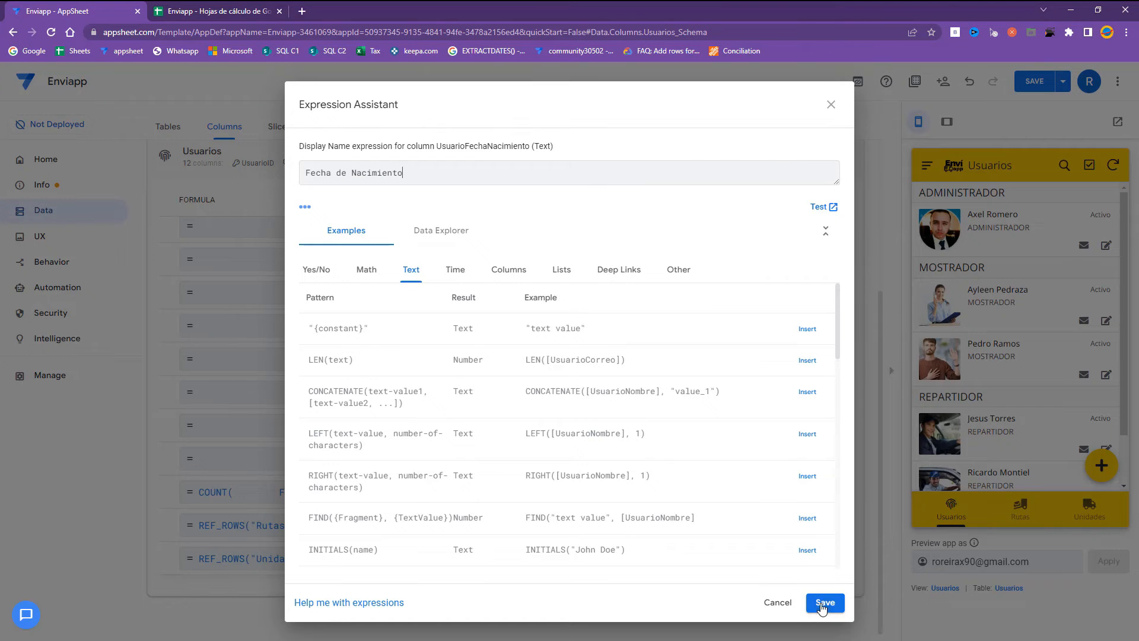
left_click(825, 603)
left_click(1035, 81)
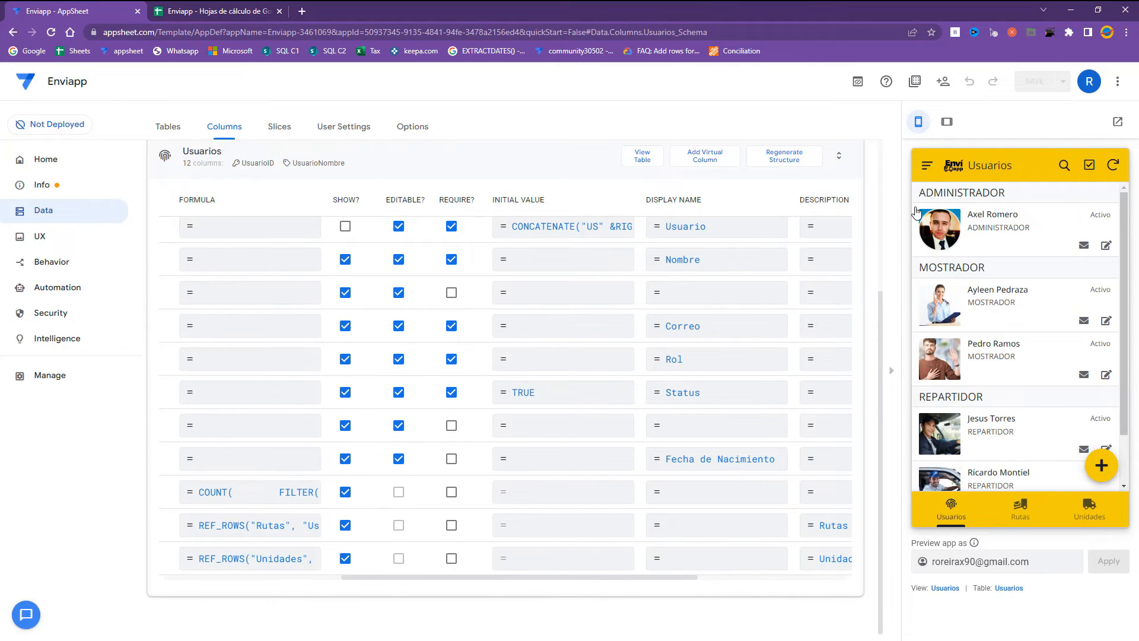
In the app preview, open the first MOSTRADOR user's record for editing and go to the Fecha de Nacimiento field.
left_click(985, 295)
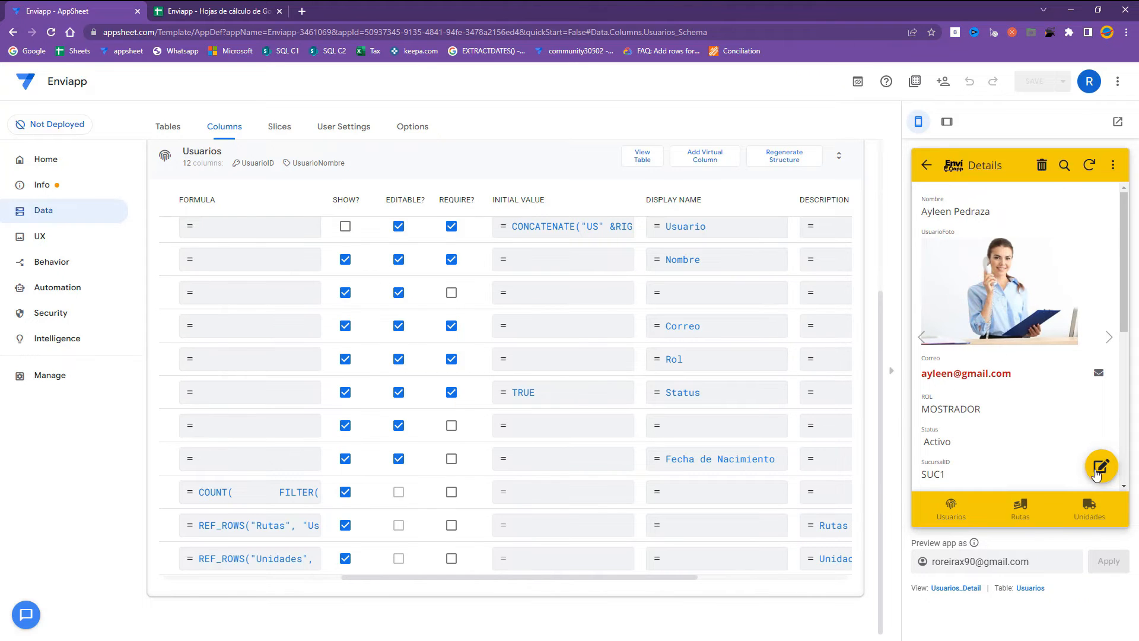
left_click(1099, 467)
scroll(1094, 465, "down", 6)
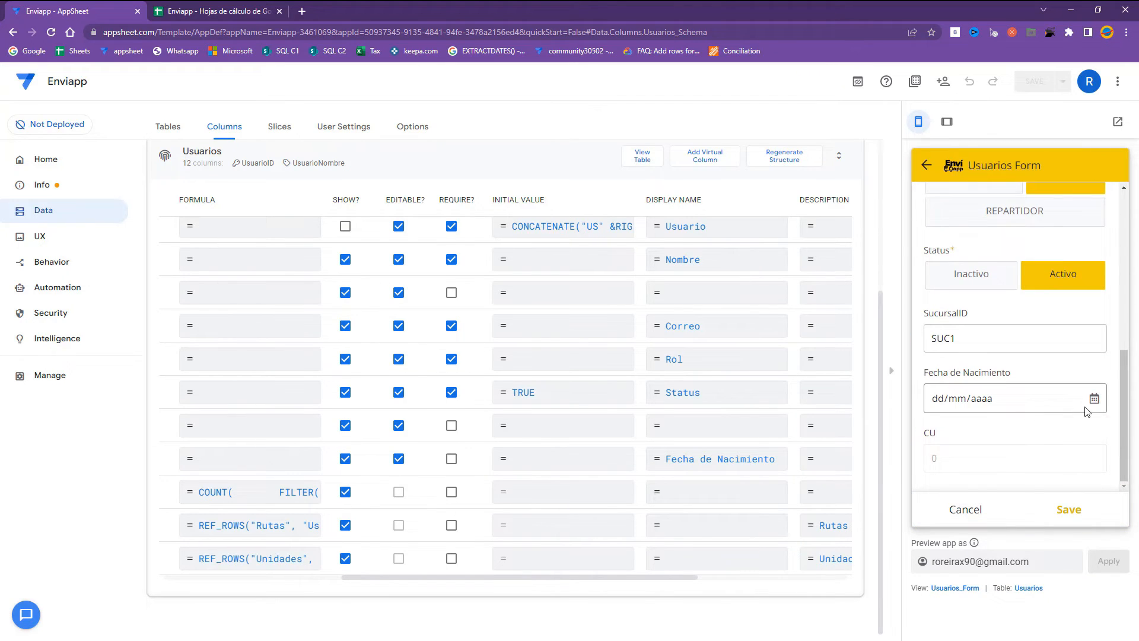
Pick the user's birth date in the Fecha de Nacimiento calendar and save the Usuarios form.
left_click(1093, 399)
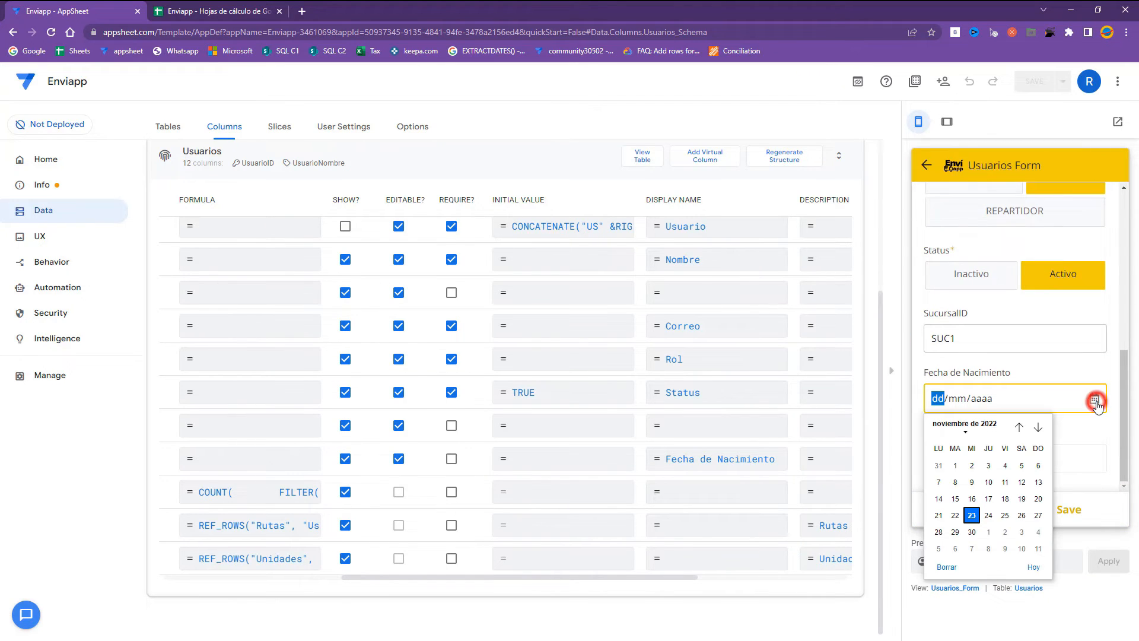
left_click(987, 427)
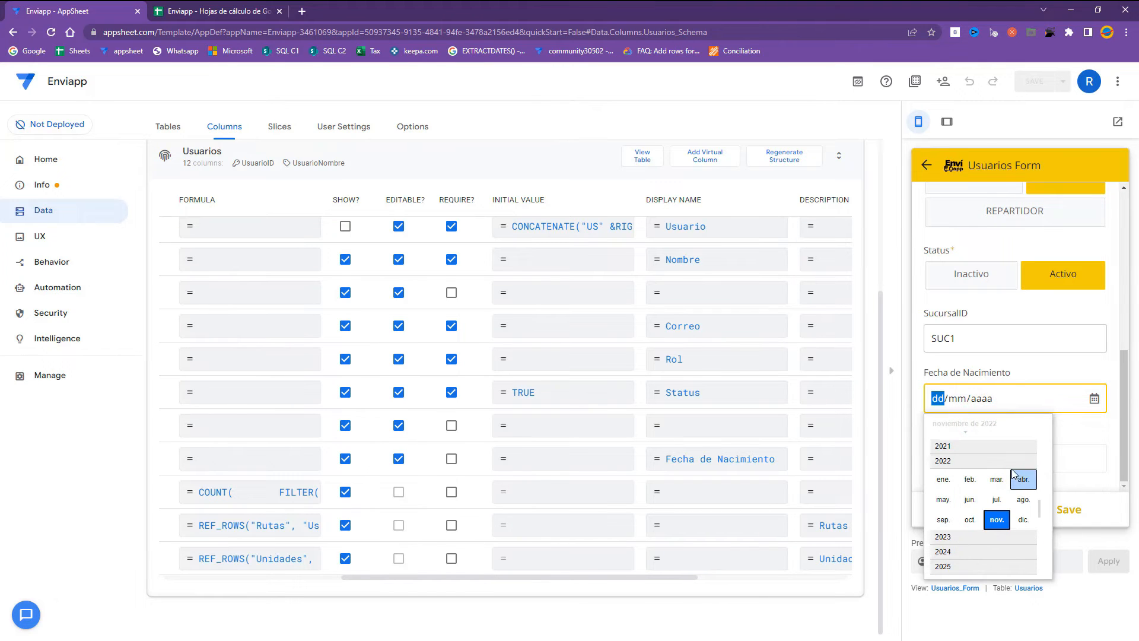
scroll(1010, 473, "up", 5)
scroll(1006, 466, "up", 5)
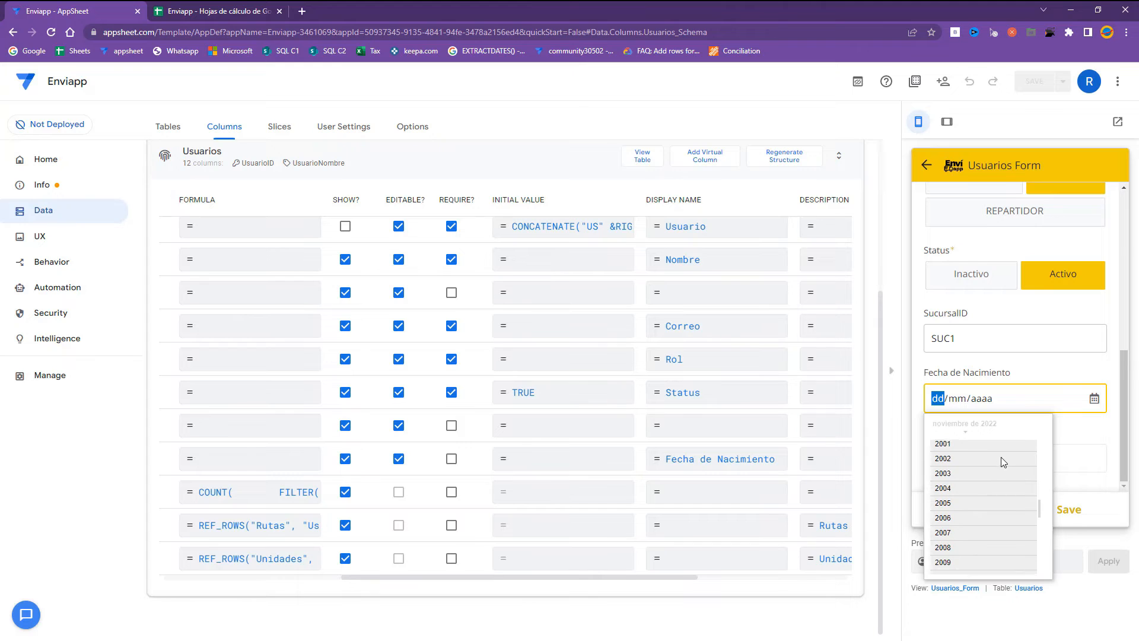
left_click(964, 451)
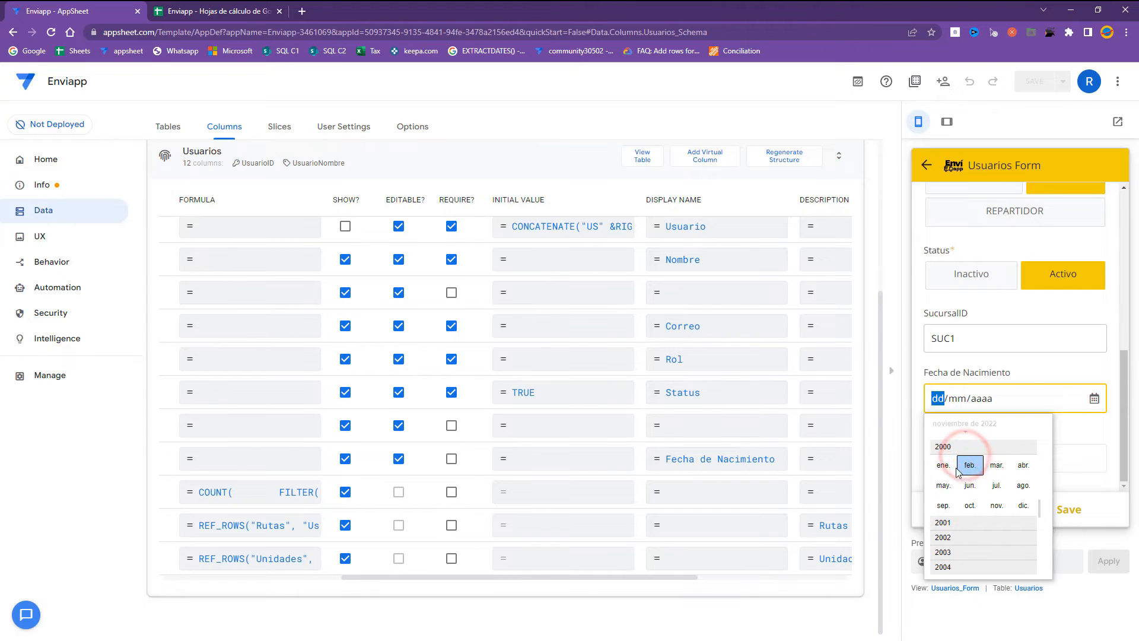
left_click(945, 470)
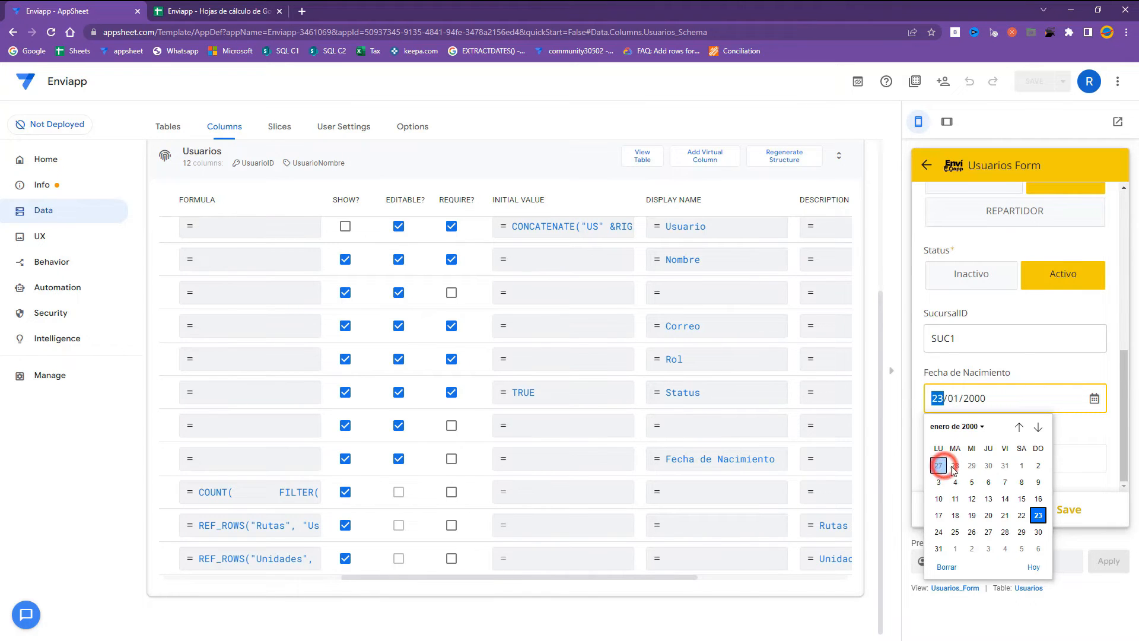
left_click(1021, 465)
left_click(1072, 510)
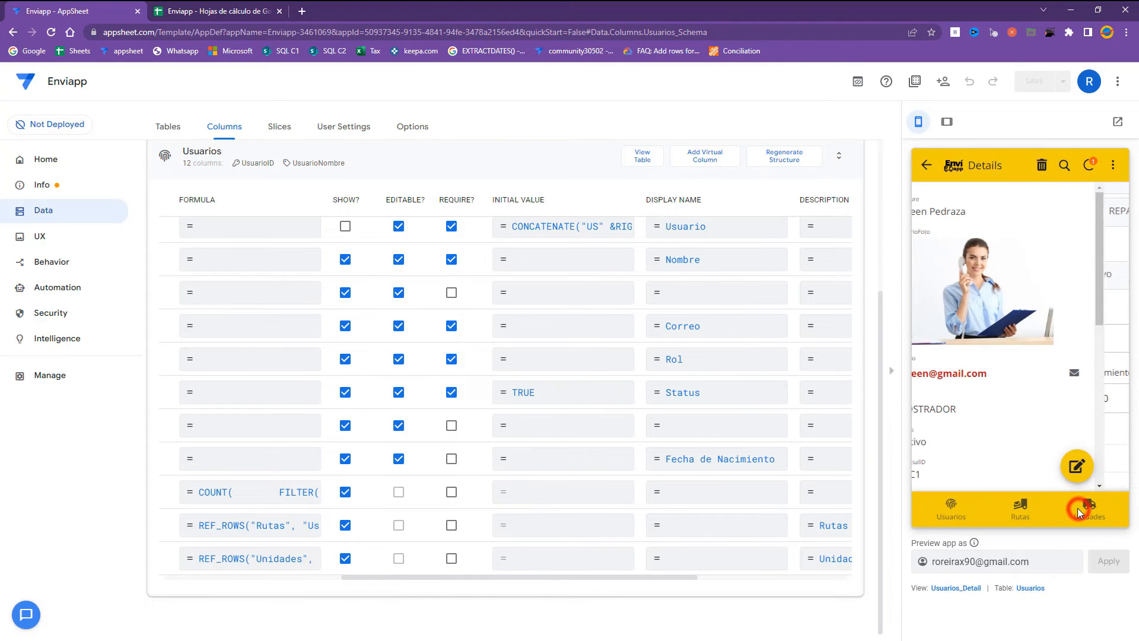
Check the edited user's row, including the birth date, in the Enviapp Google Sheet and return to AppSheet.
left_click(217, 11)
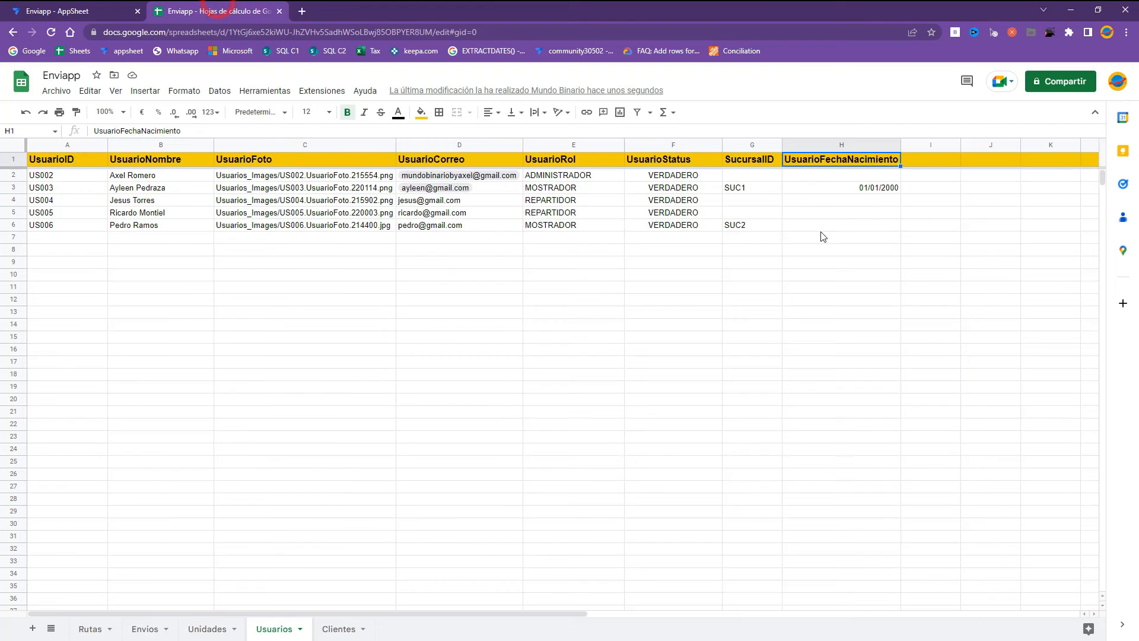
left_click_drag(859, 188, 42, 190)
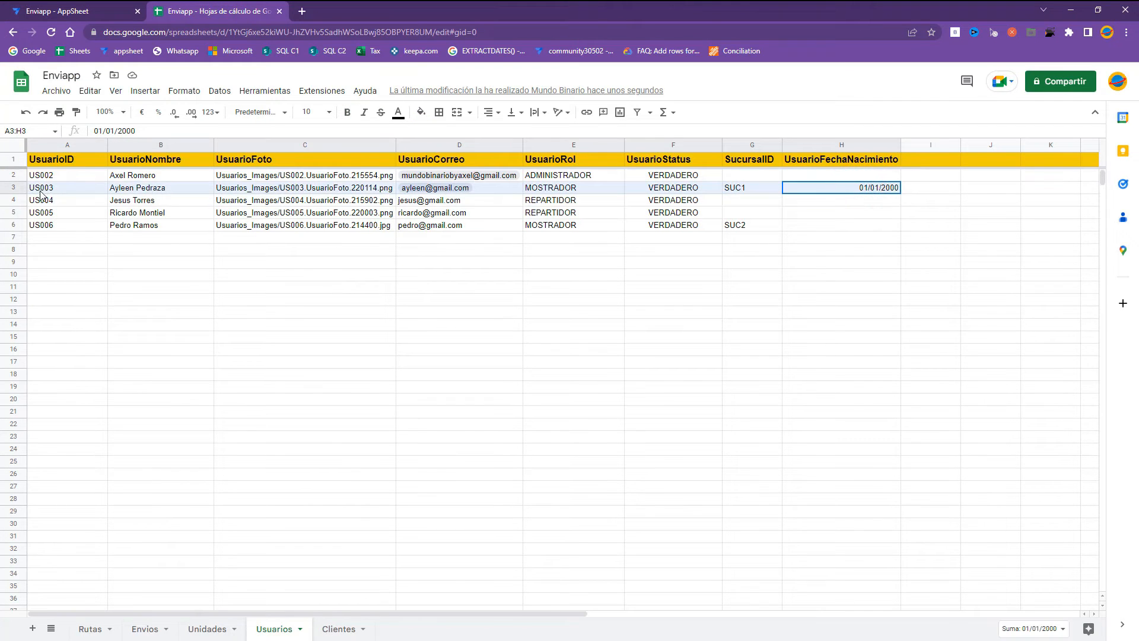
left_click(62, 7)
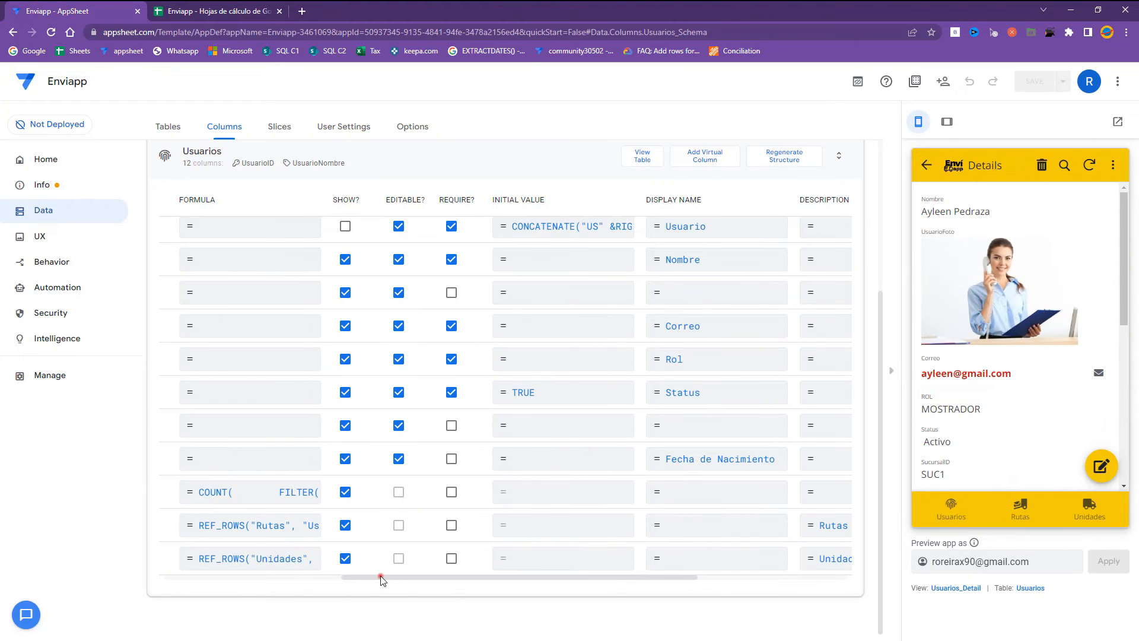
Add a virtual column named UsuarioEdad to the Usuarios table.
left_click_drag(380, 577, 219, 583)
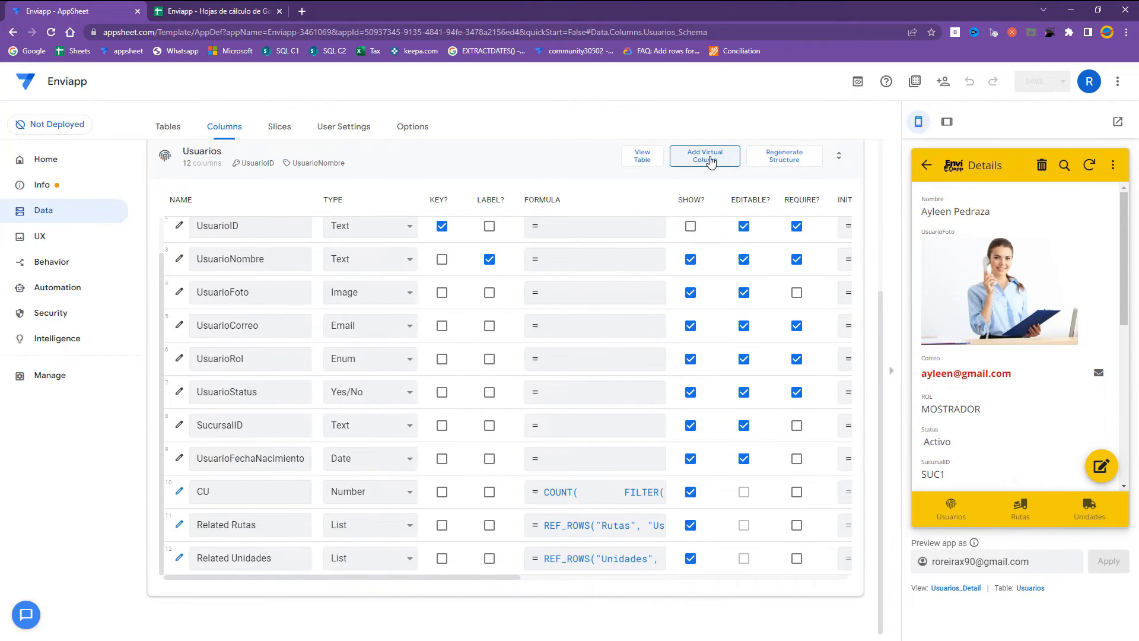
left_click(708, 159)
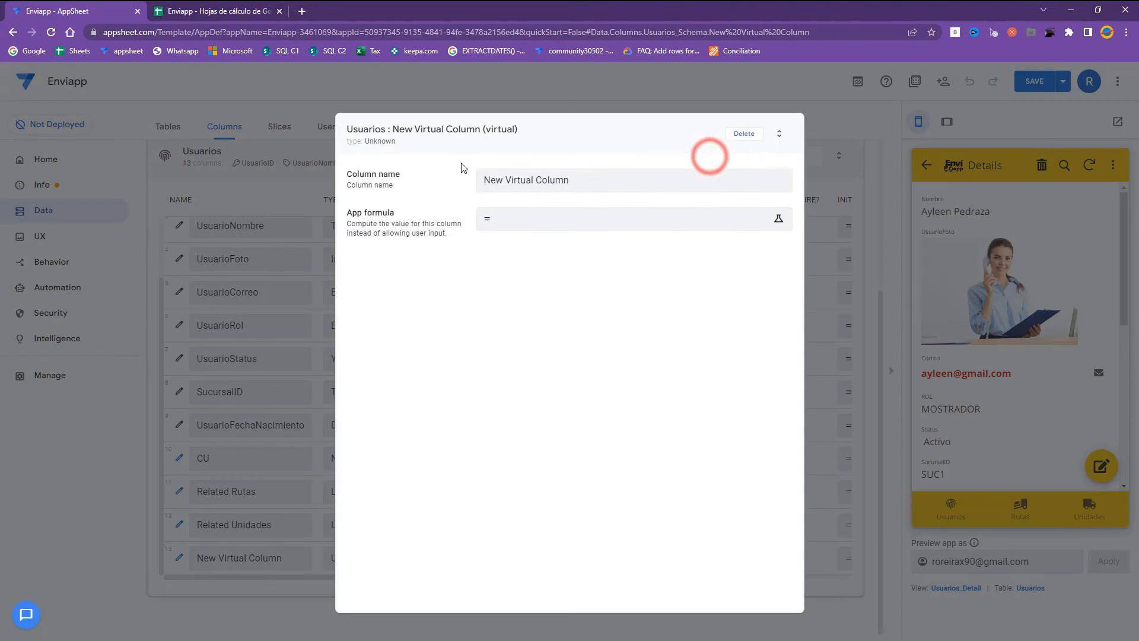
type("UsuarioEdad")
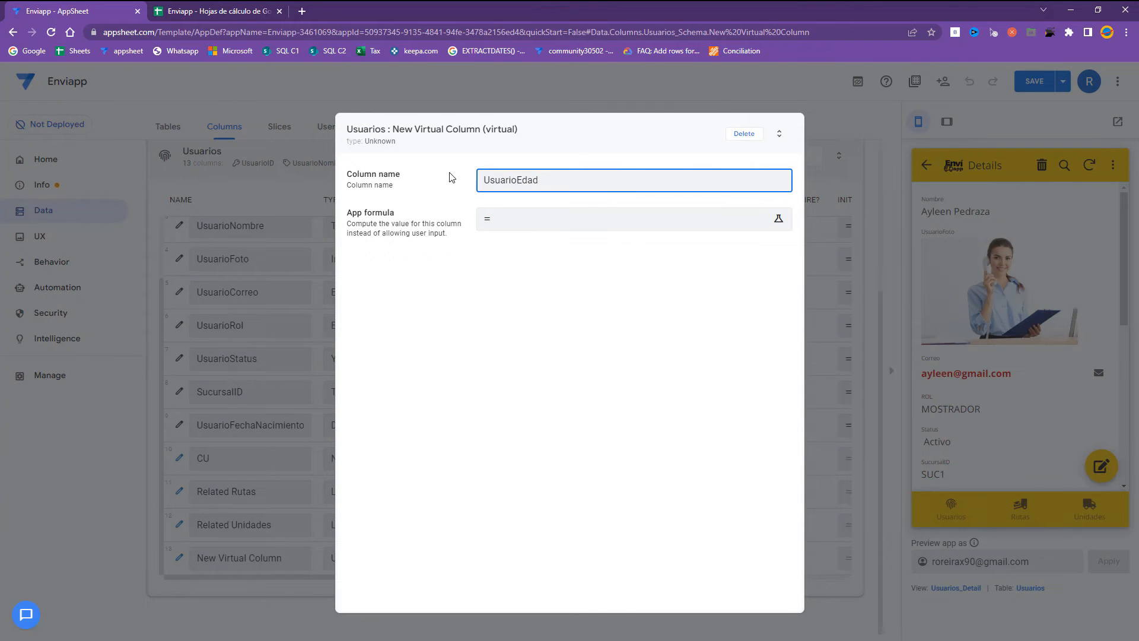
Start the UsuarioEdad app formula with the expression TODAY()-[UsuarioFechaNacimiento].
left_click(498, 218)
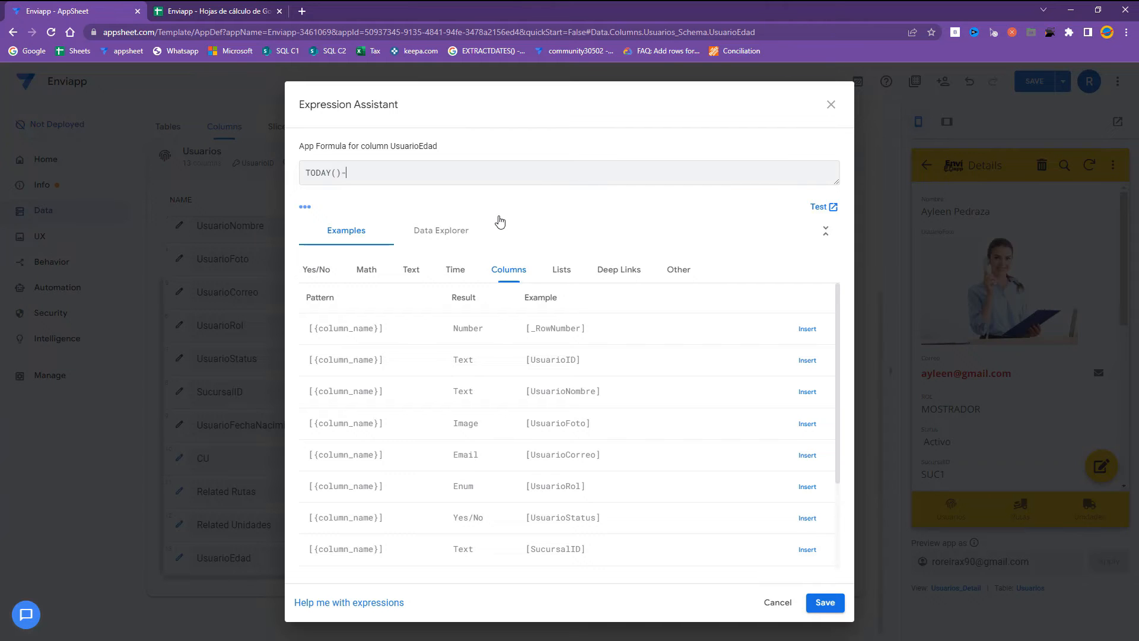
scroll(644, 505, "down", 2)
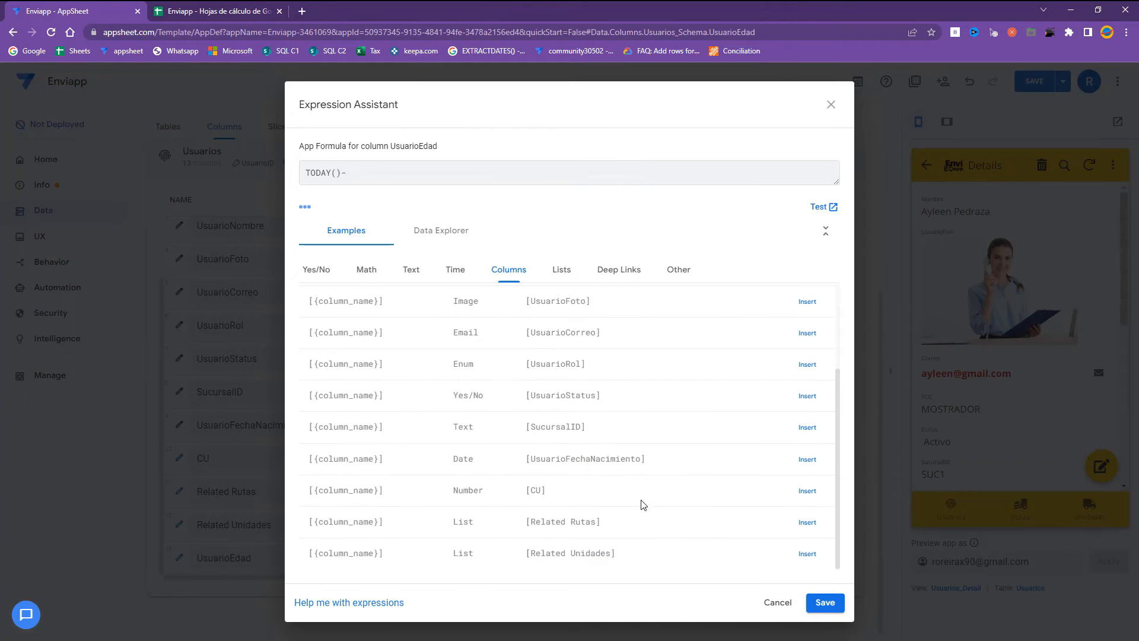
left_click(809, 465)
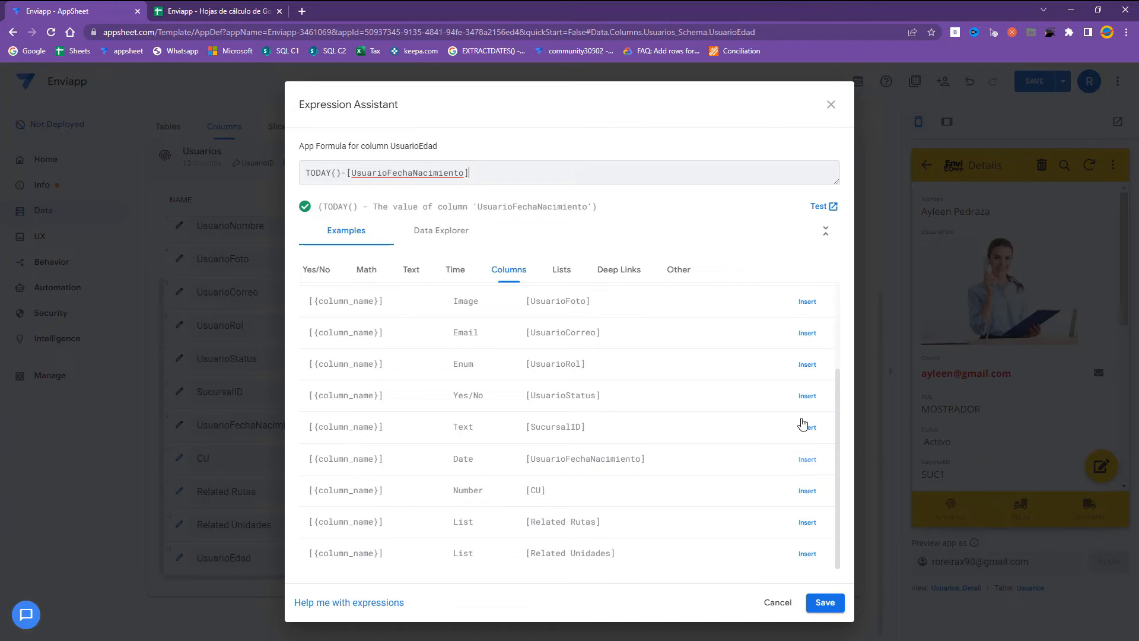
Convert the difference to days by extending the formula to TOTALHOURS(TODAY()-[UsuarioFechaNacimiento])/24.
left_click(307, 172)
type("TOTAL")
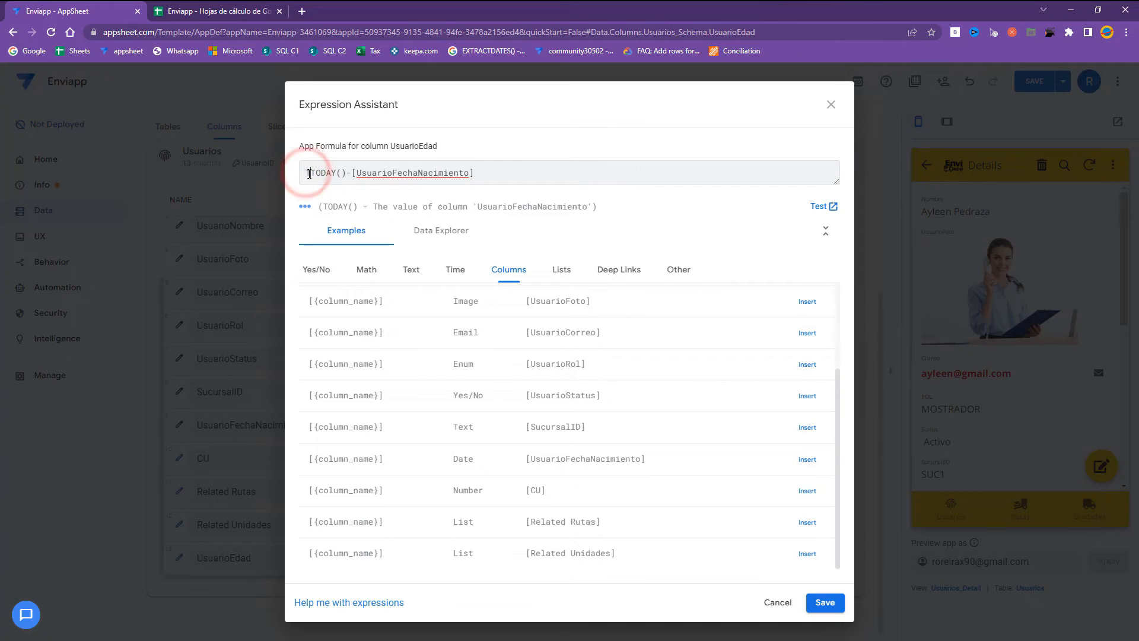
type("HOURS")
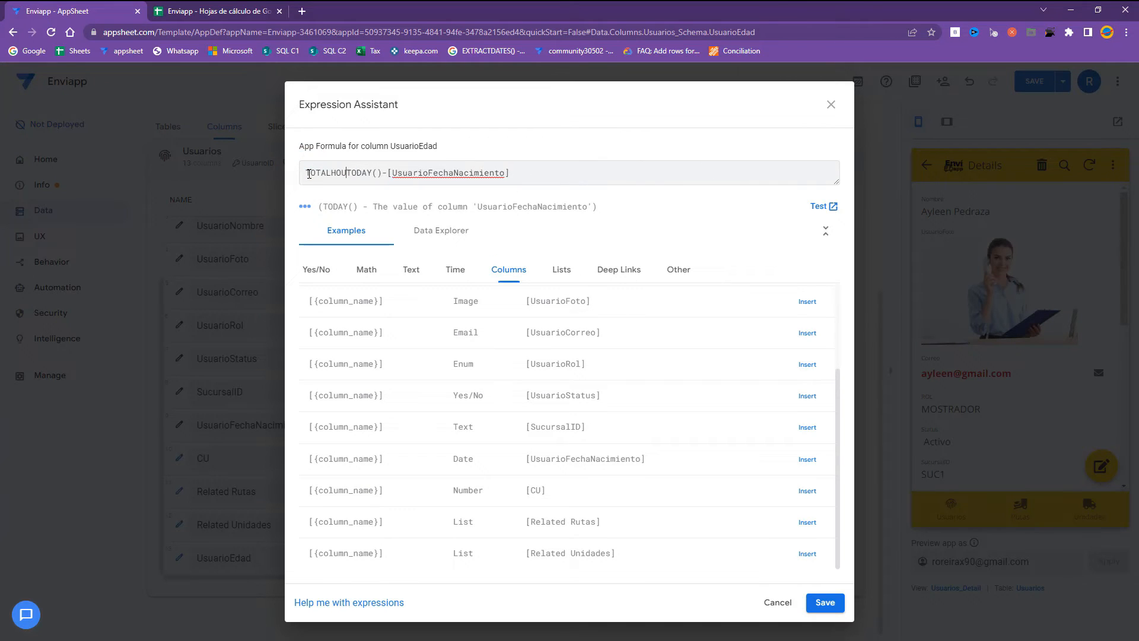
type("(TODAY(")
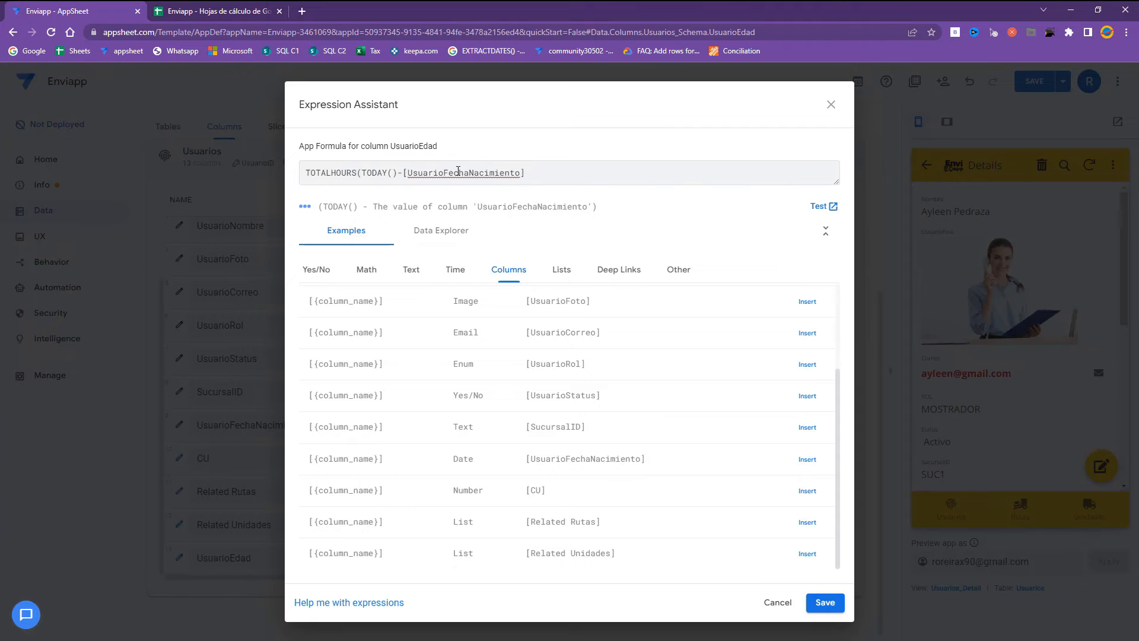
type(")/24")
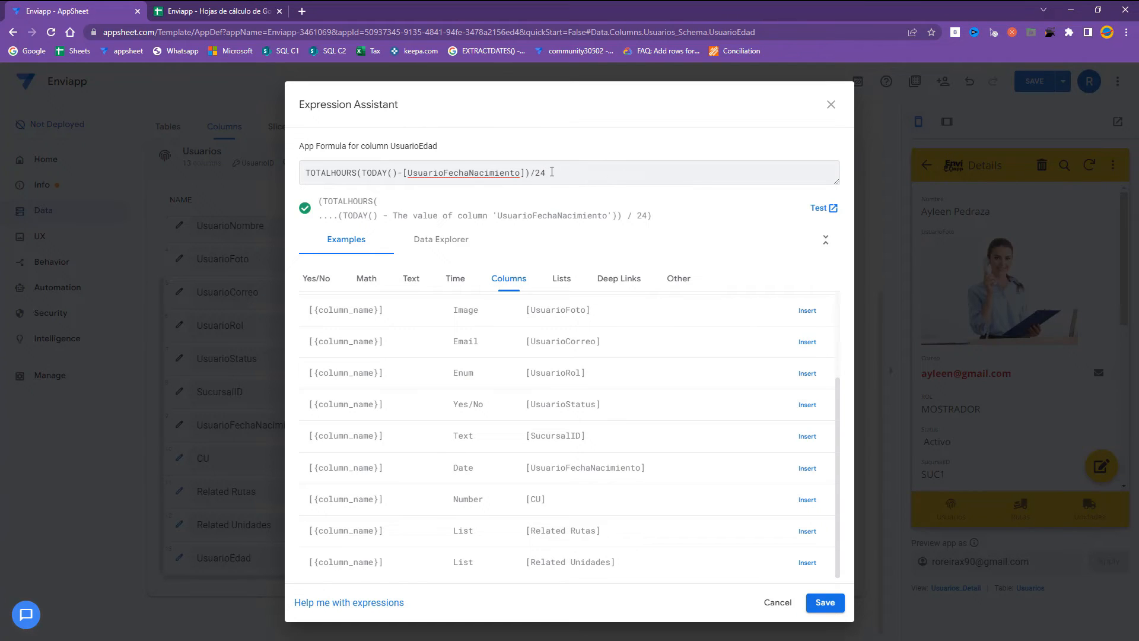
Convert the result to years with (TOTALHOURS(TODAY()-[UsuarioFechaNacimiento])/24)/365, and save the formula, the column and the app.
type("(")
left_click(592, 176)
type(")/365")
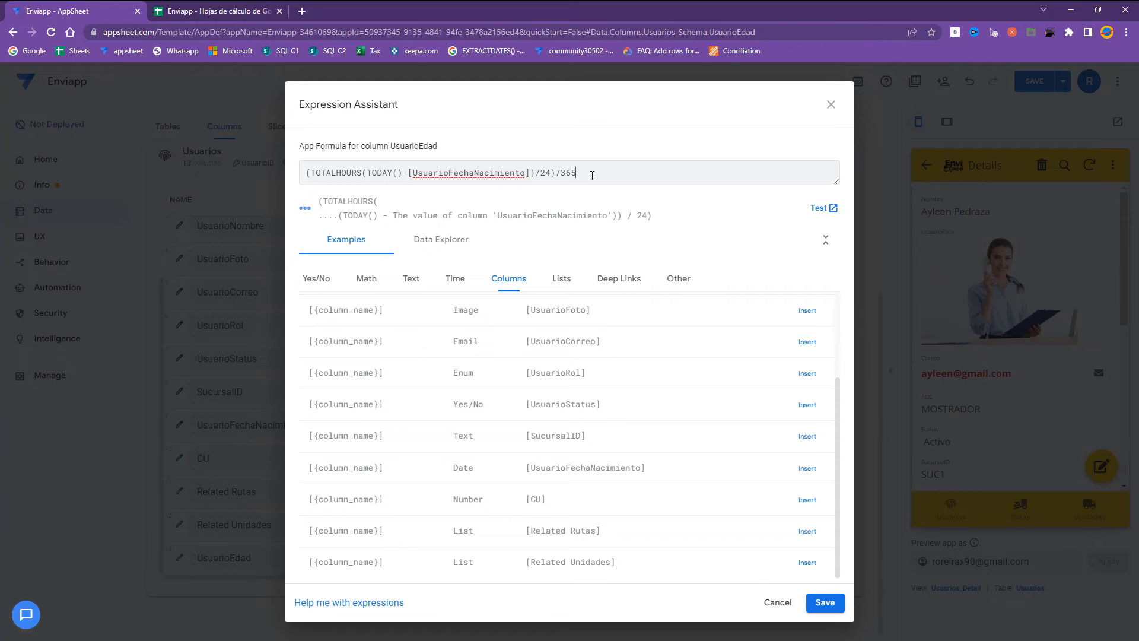
left_click(825, 601)
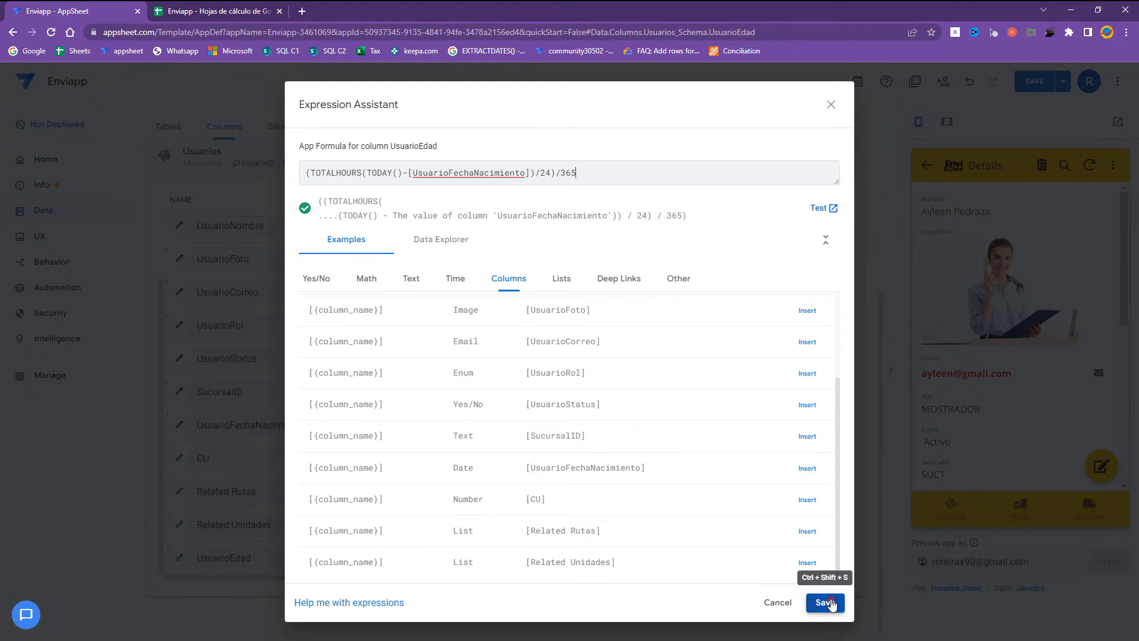
left_click(749, 134)
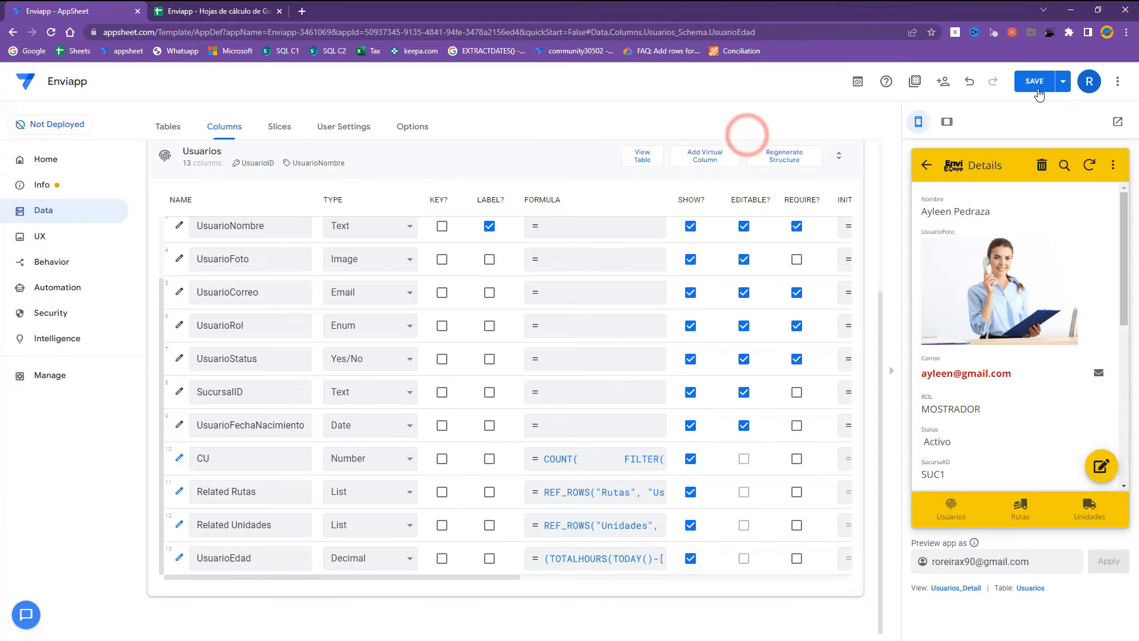
left_click(1036, 83)
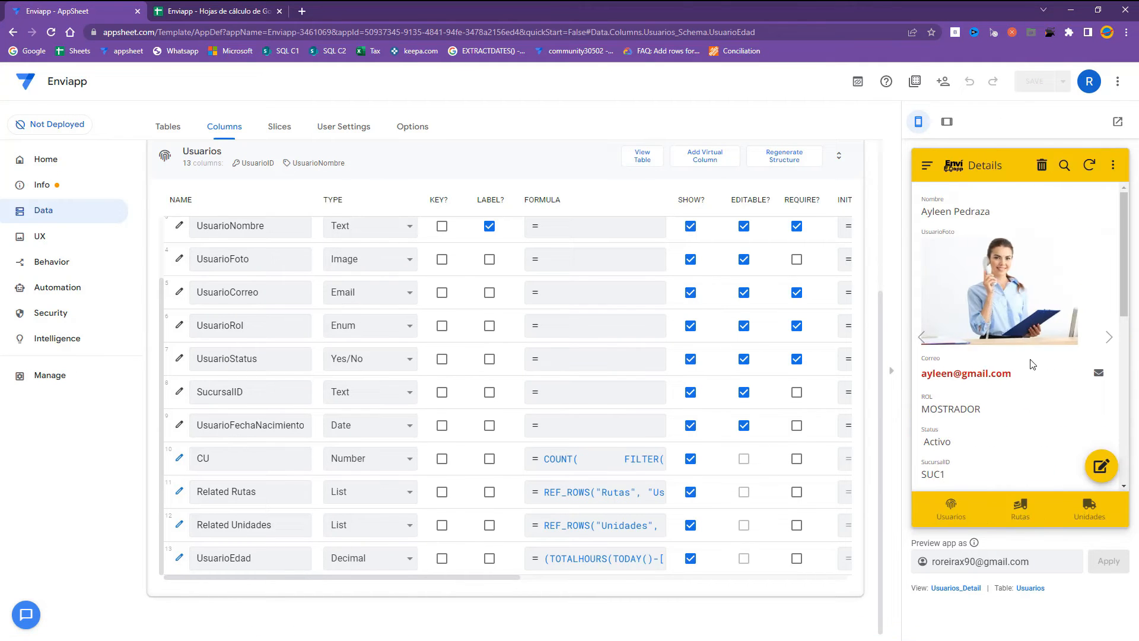
Examine the UsuarioEdad value at the end of the user's details in the app preview.
scroll(990, 445, "down", 10)
left_click_drag(924, 437, 956, 442)
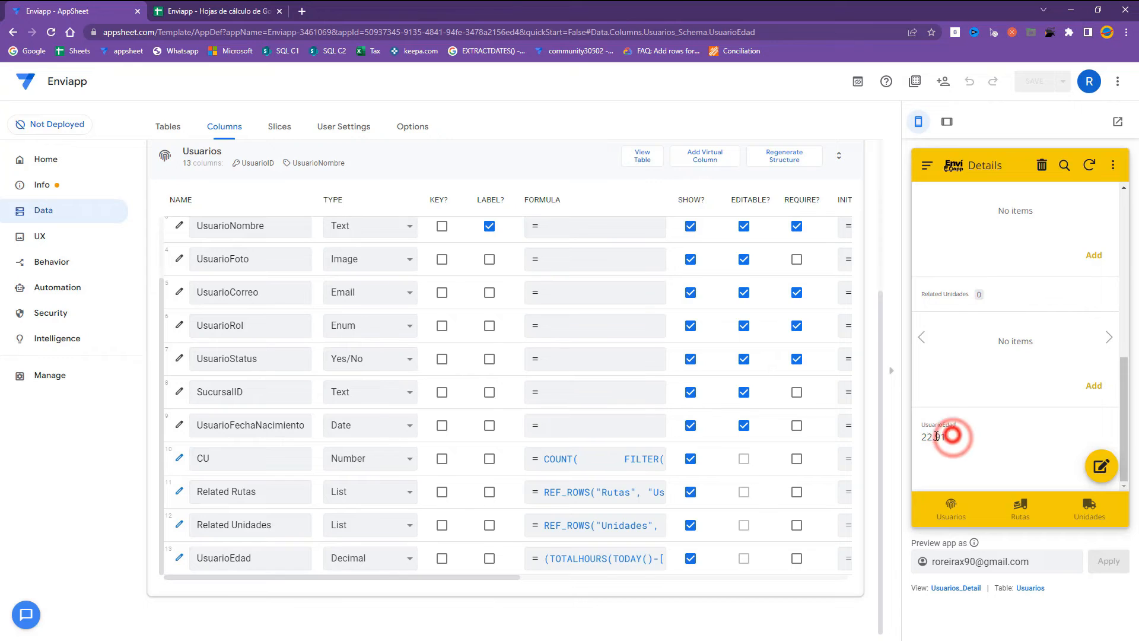
left_click(953, 440)
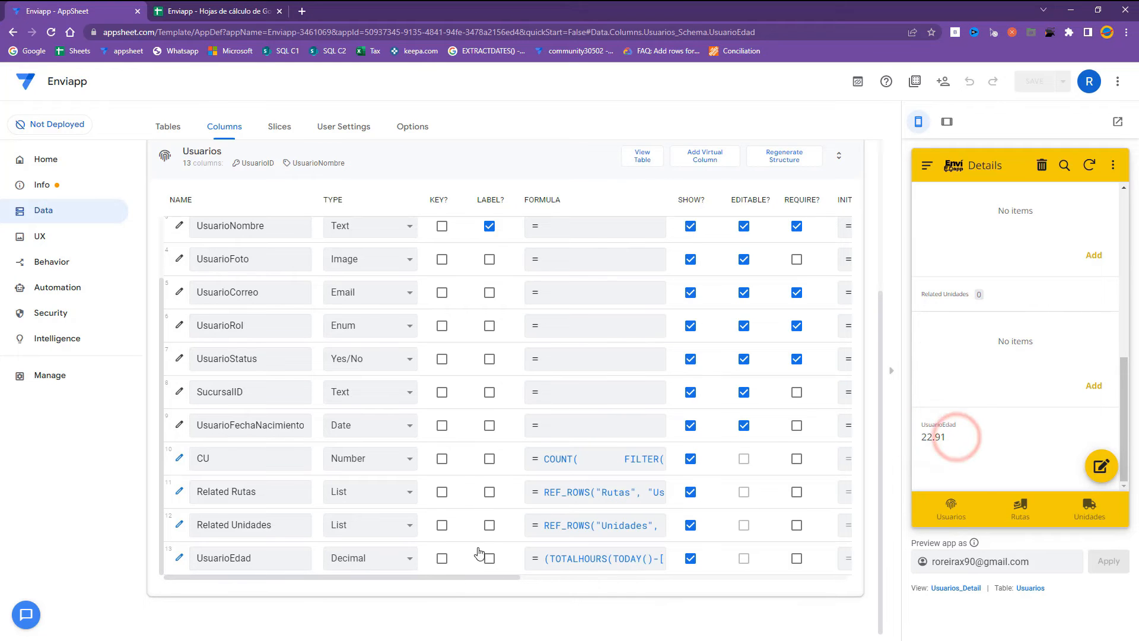
Try the Number type for the UsuarioEdad column and look at its value in the preview.
left_click(373, 558)
type("nu")
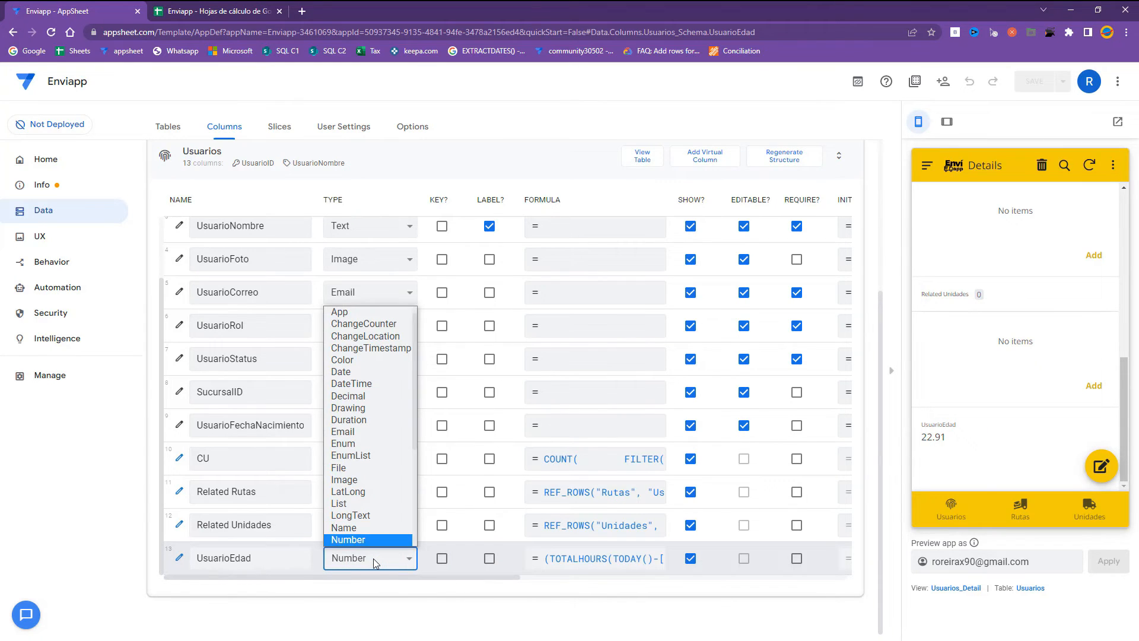
key("Return")
left_click(921, 438)
Restore the UsuarioEdad column type to Decimal and save the app.
left_click(406, 560)
type("de")
key("Return")
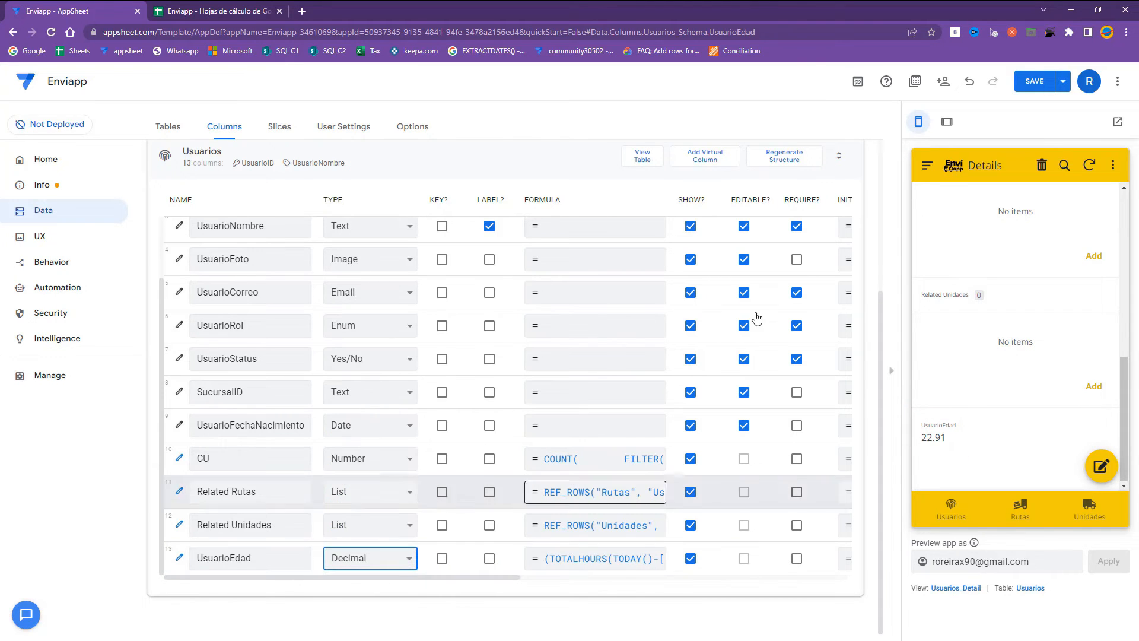
left_click(1034, 84)
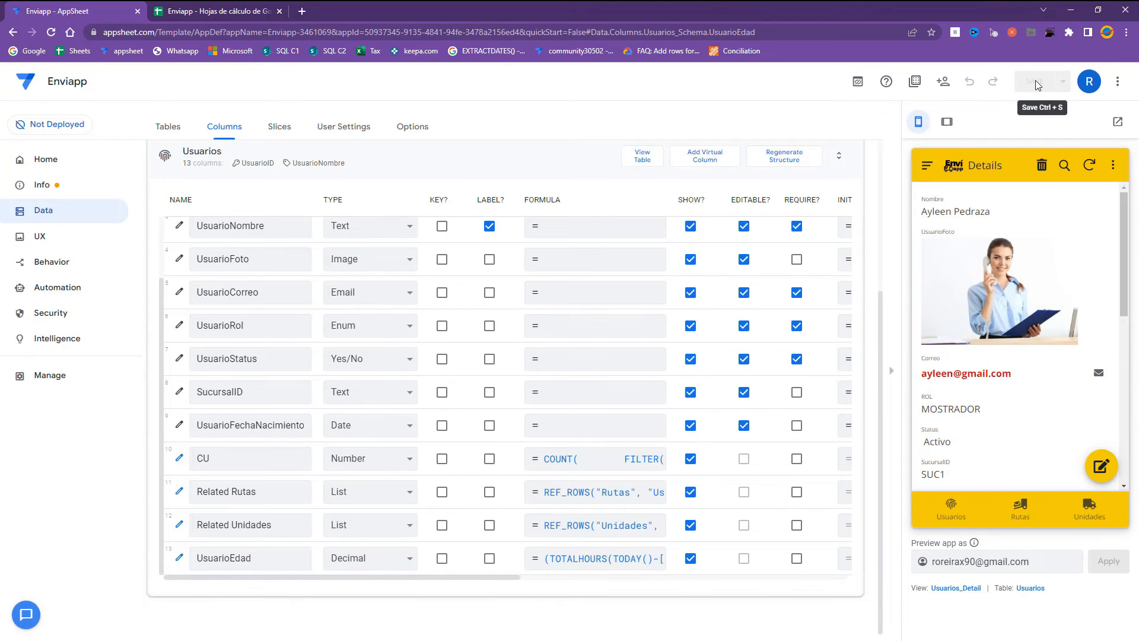
Enter a birth date in Fecha de Nacimiento for the second MOSTRADOR user and save the record.
scroll(1016, 252, "down", 10)
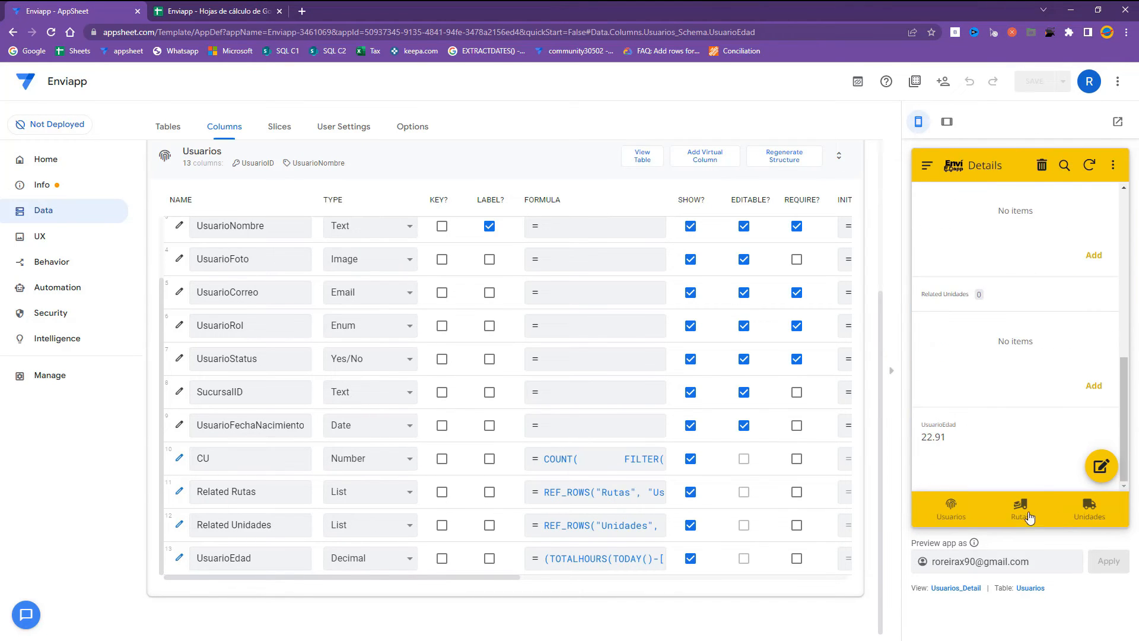
left_click(954, 509)
left_click(995, 359)
left_click(1102, 466)
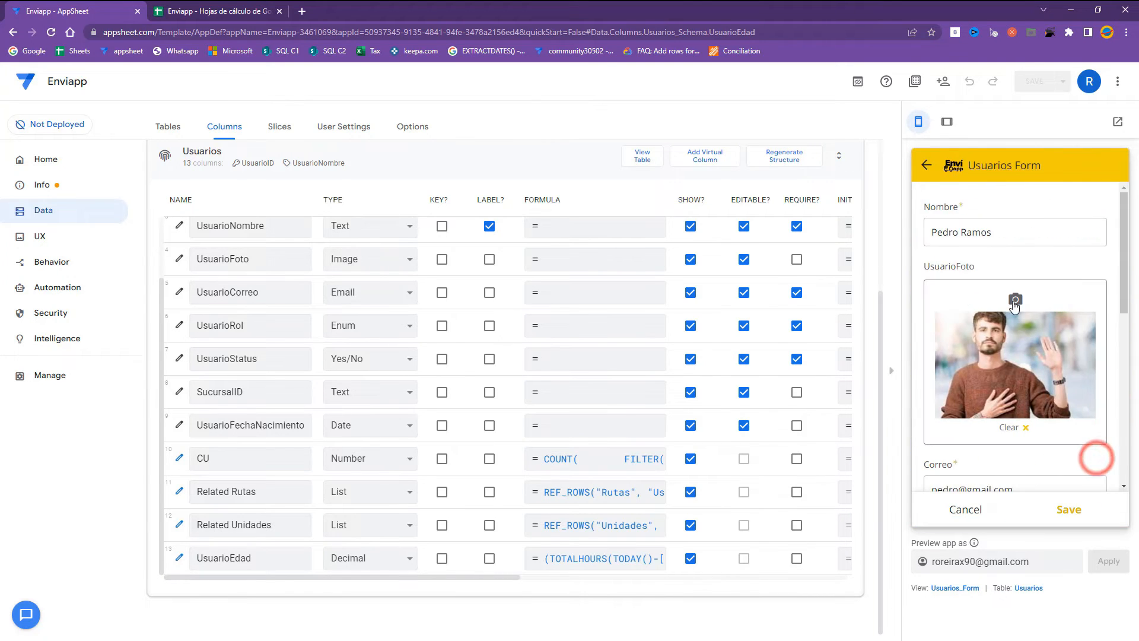
scroll(999, 432, "down", 6)
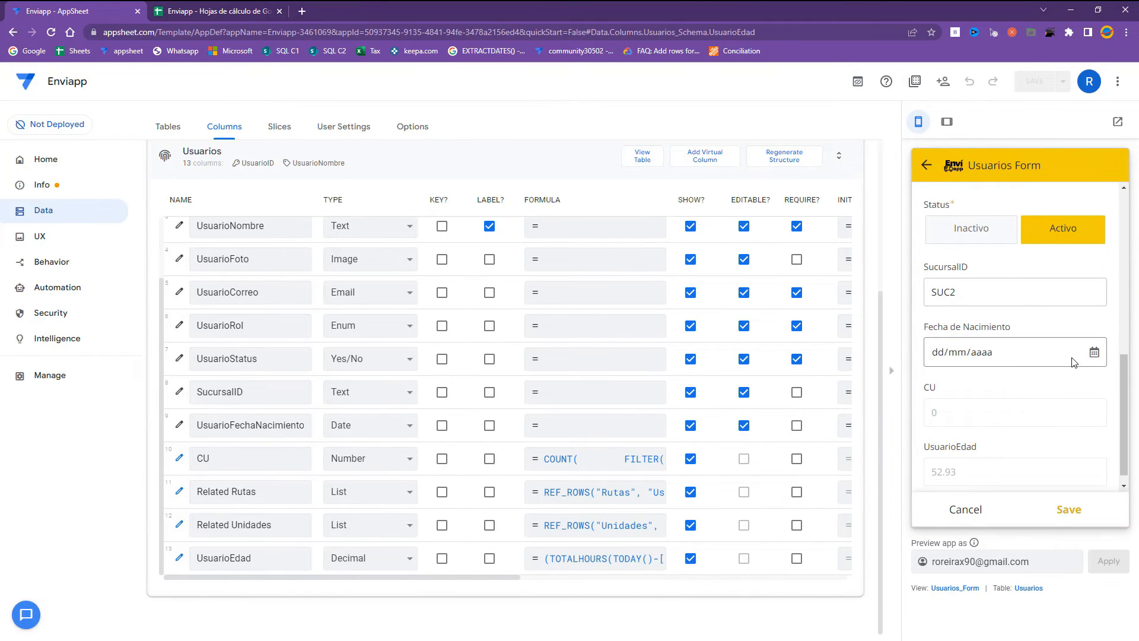
left_click(1095, 353)
left_click(984, 383)
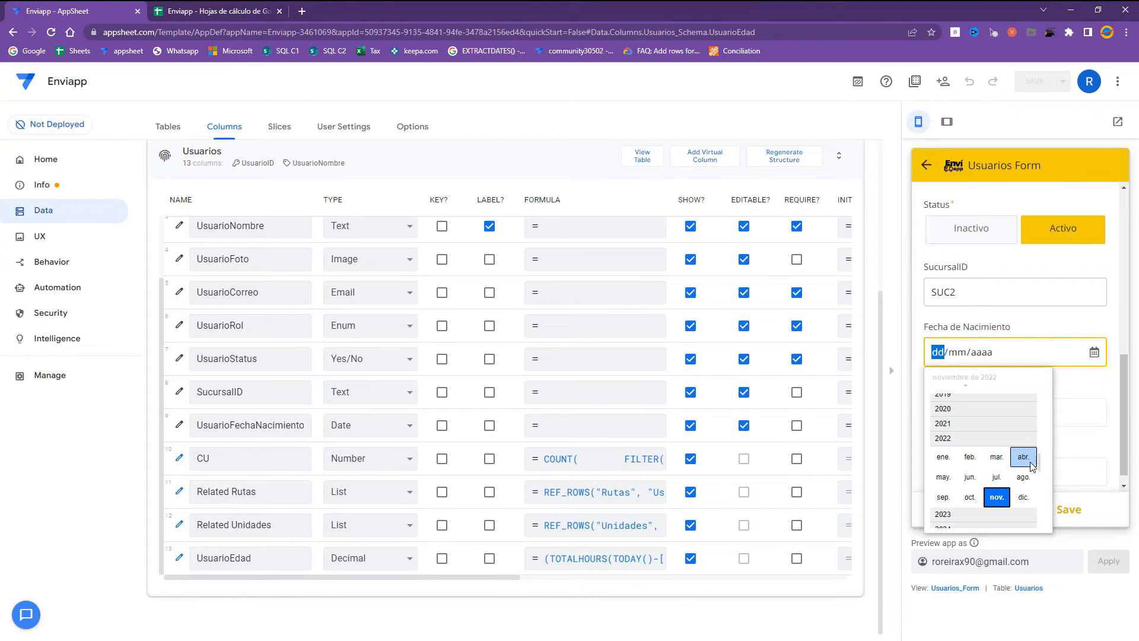
left_click_drag(1039, 458, 1039, 429)
scroll(1040, 429, "up", 5)
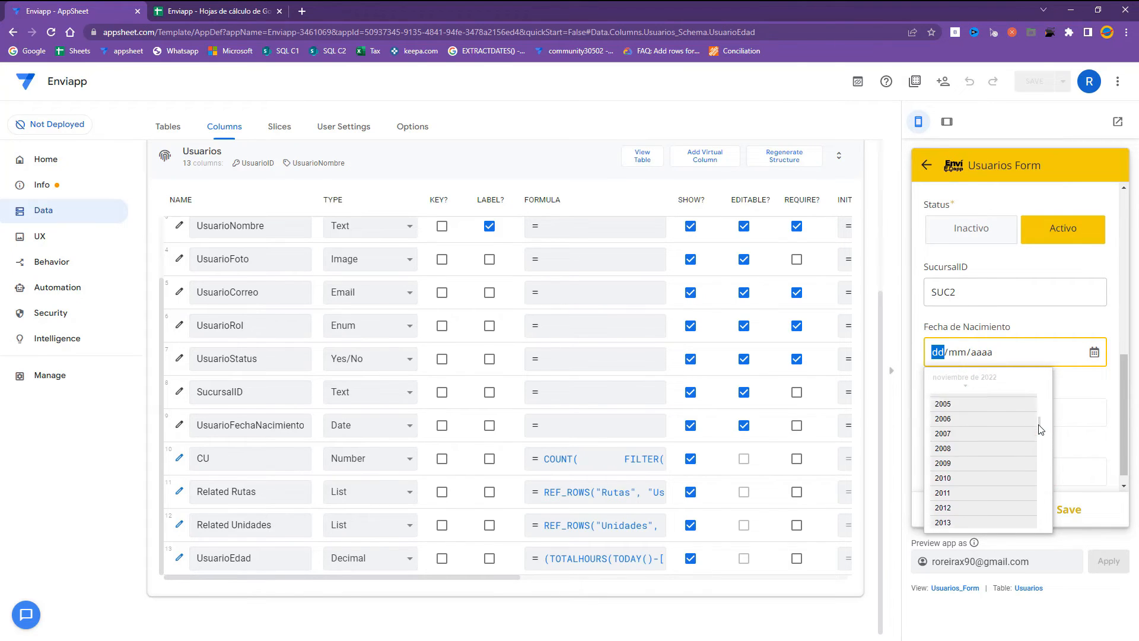
left_click(958, 436)
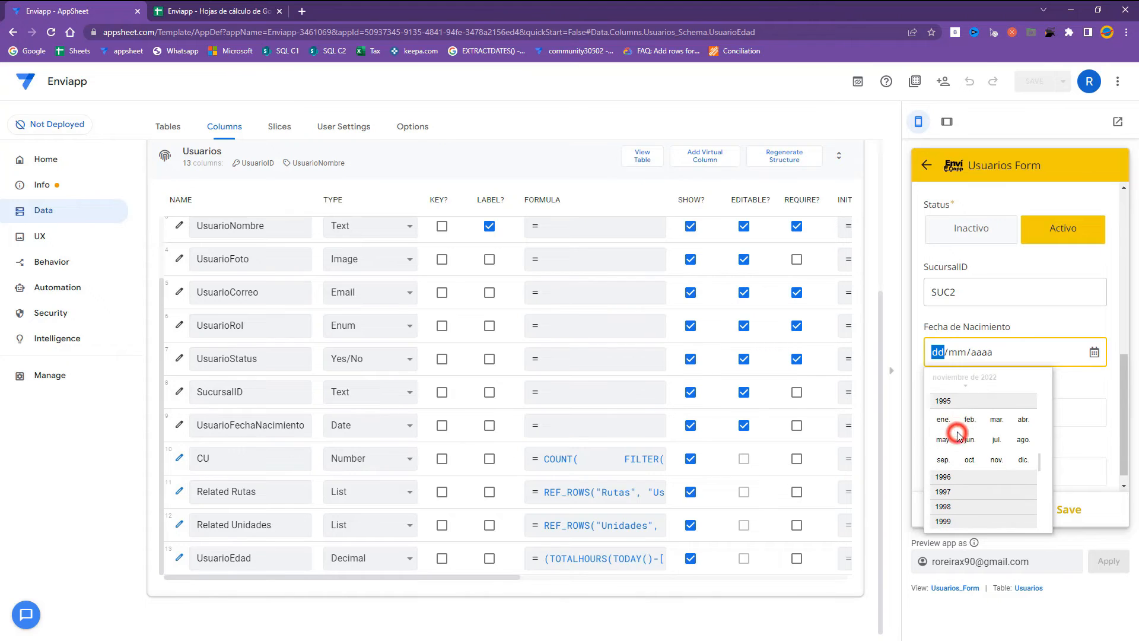
left_click(948, 424)
left_click(946, 414)
left_click(1082, 383)
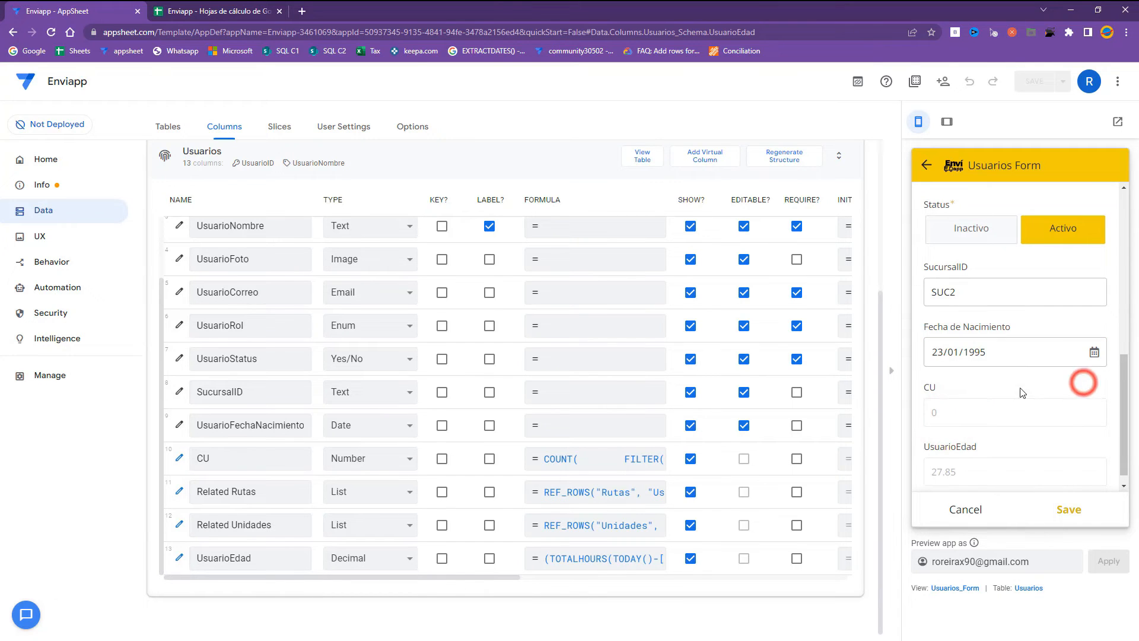
left_click(1070, 514)
Sync the preview app and examine the UsuarioEdad value at the end of this user's details.
scroll(1060, 445, "down", 10)
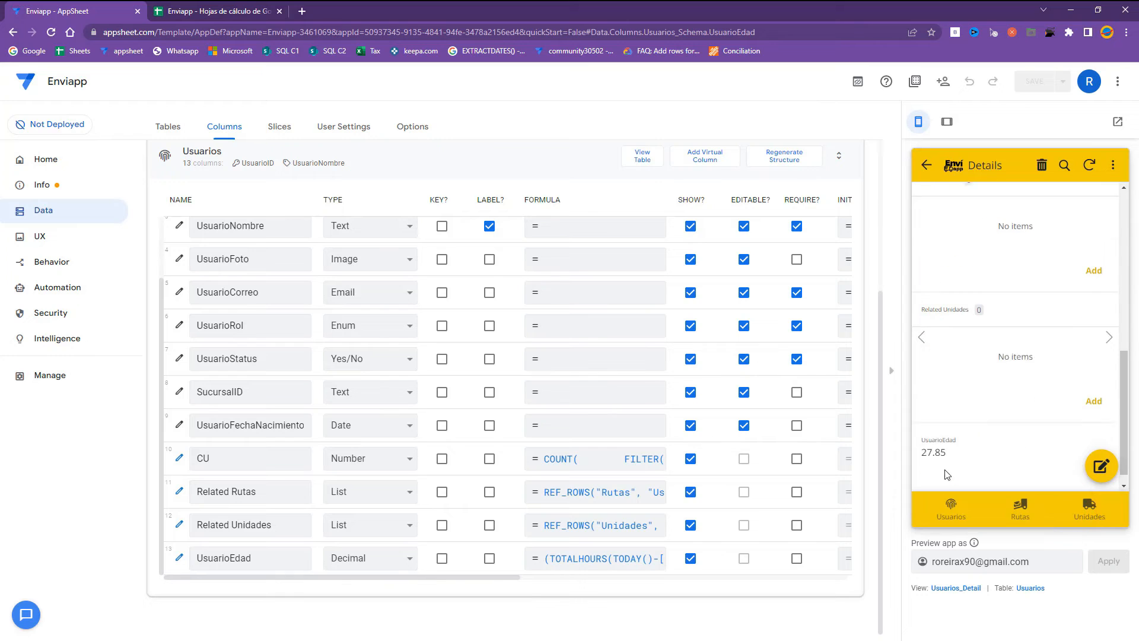
left_click(1090, 166)
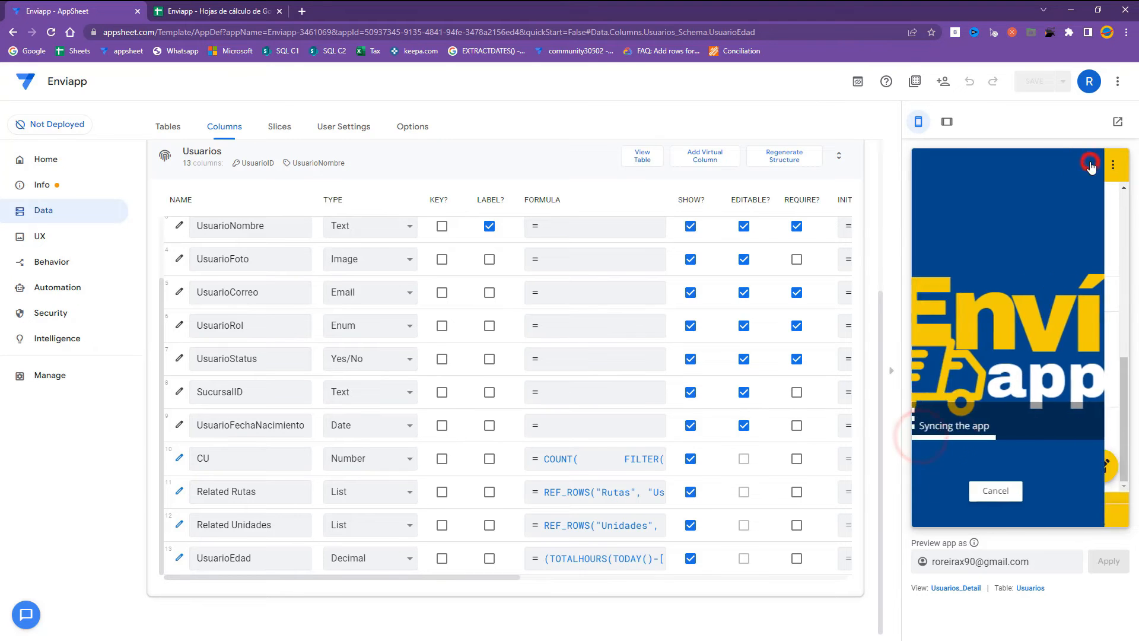
scroll(1015, 356, "down", 10)
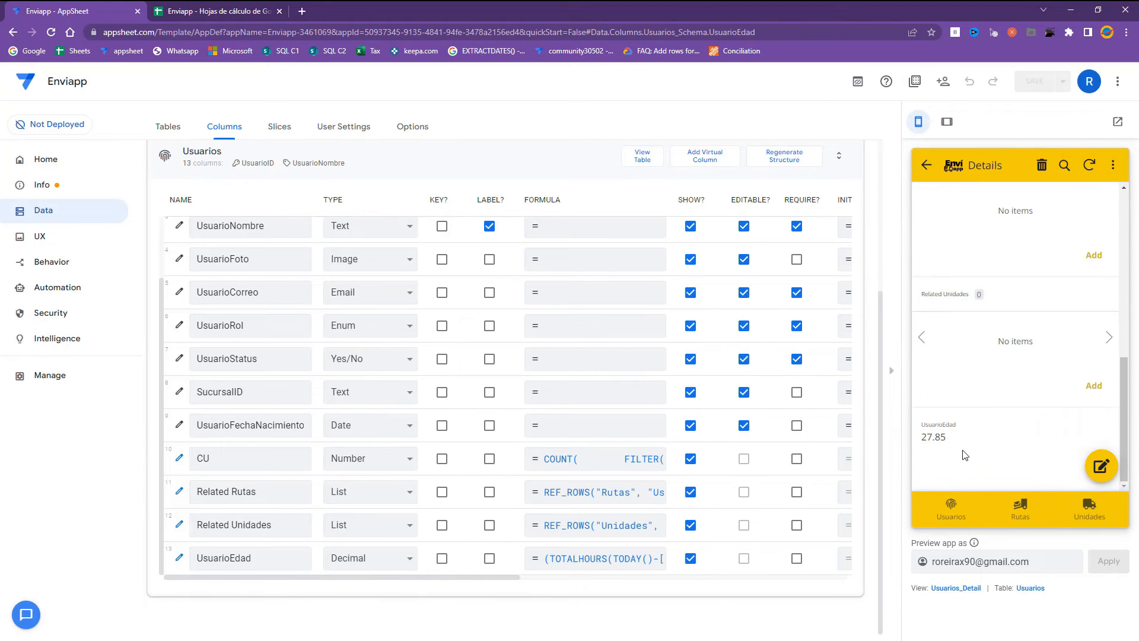
left_click(975, 439)
Edit the first REPARTIDOR user's record, enter a birth date in Fecha de Nacimiento, and save it.
left_click(969, 520)
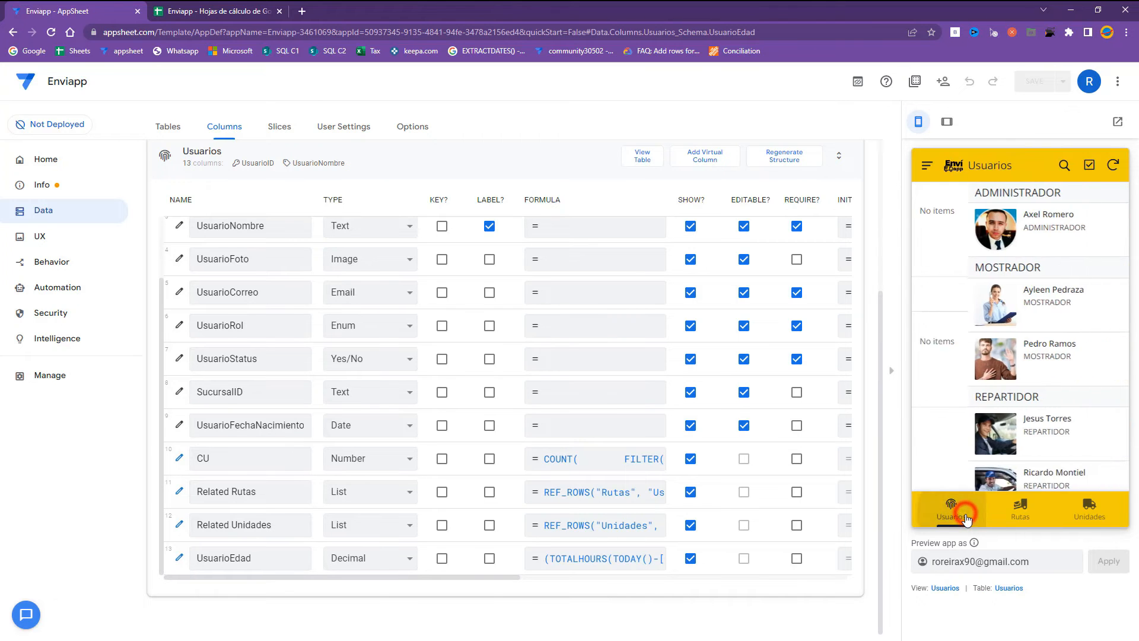
left_click(982, 437)
left_click(1098, 462)
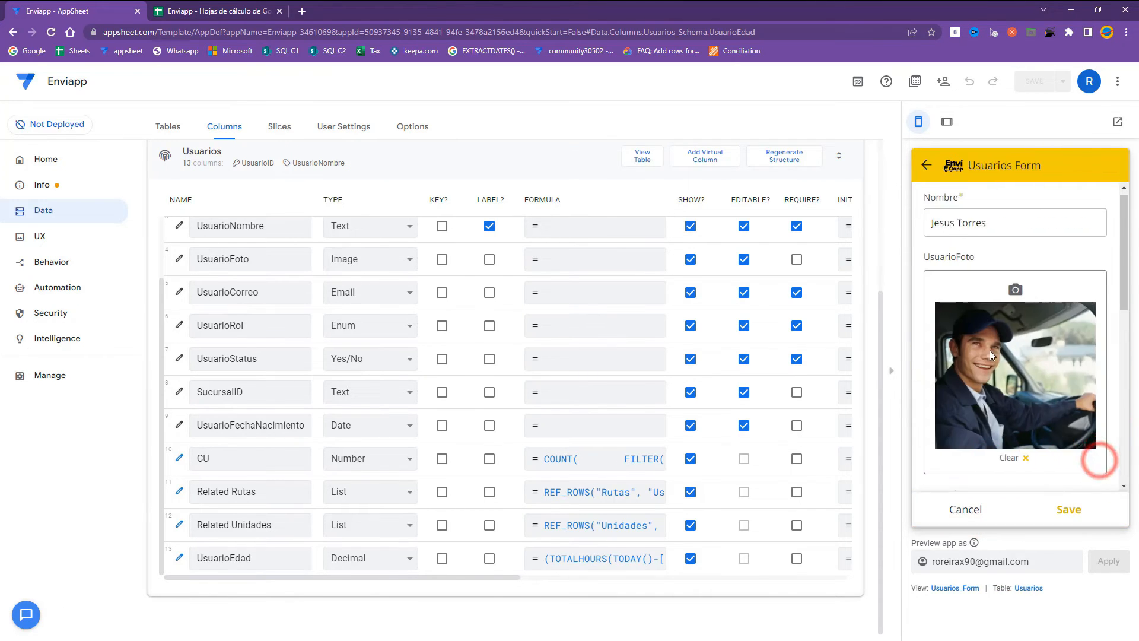
scroll(990, 350, "down", 8)
left_click(1093, 339)
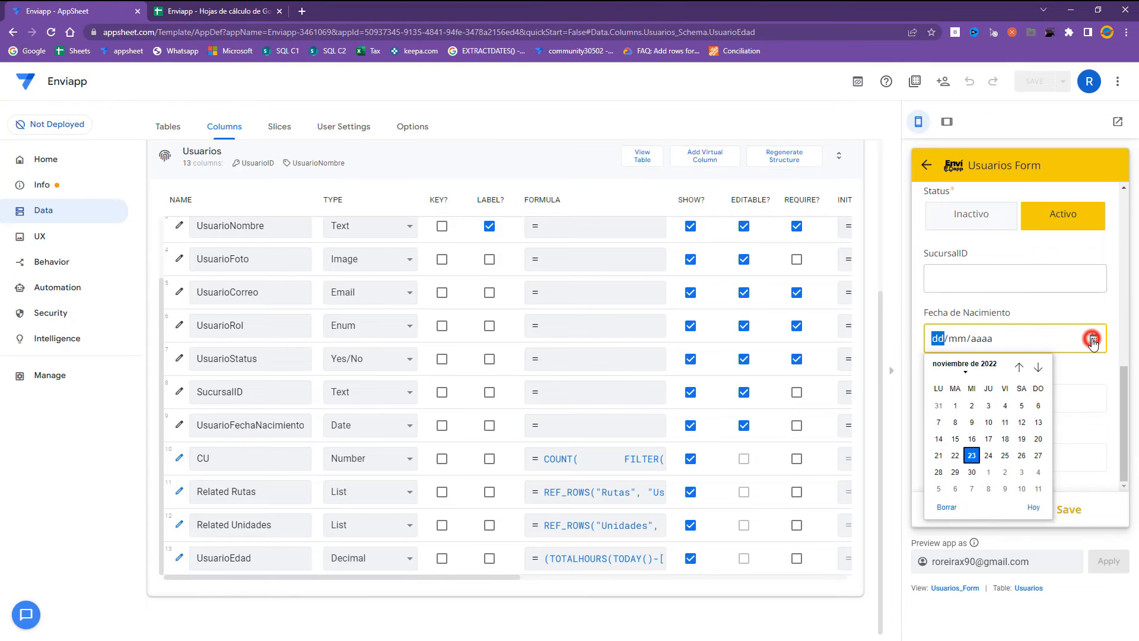
left_click(1019, 367)
left_click(1019, 368)
left_click(1019, 367)
left_click(1019, 368)
left_click(1019, 367)
left_click(1019, 367)
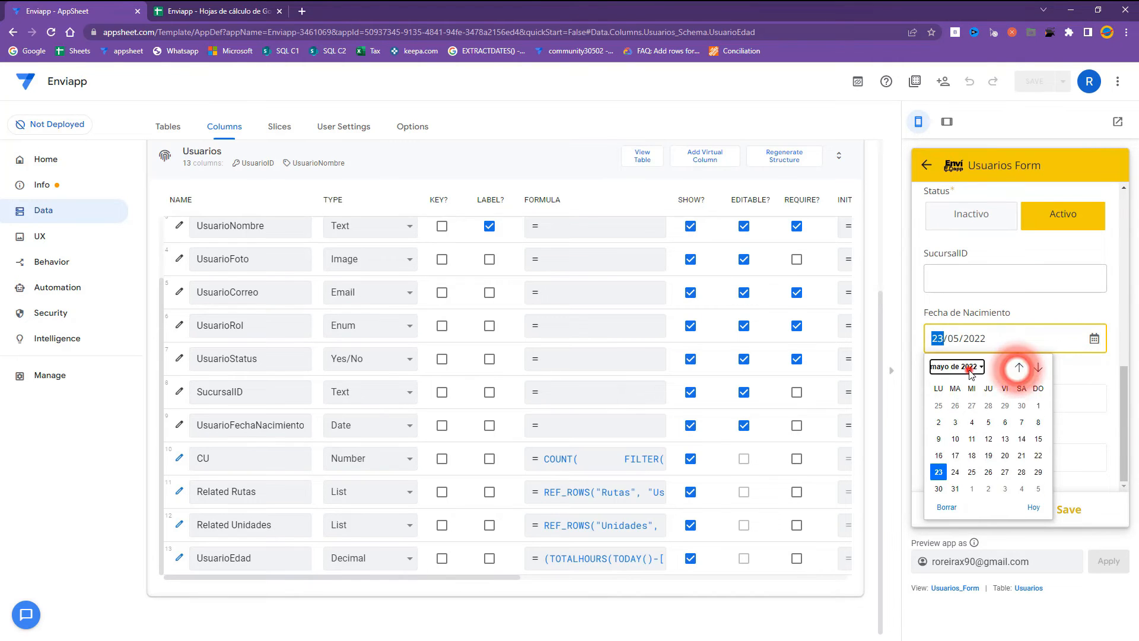
left_click(971, 370)
left_click_drag(1045, 455, 1040, 403)
scroll(1009, 425, "up", 5)
left_click(957, 404)
left_click(991, 407)
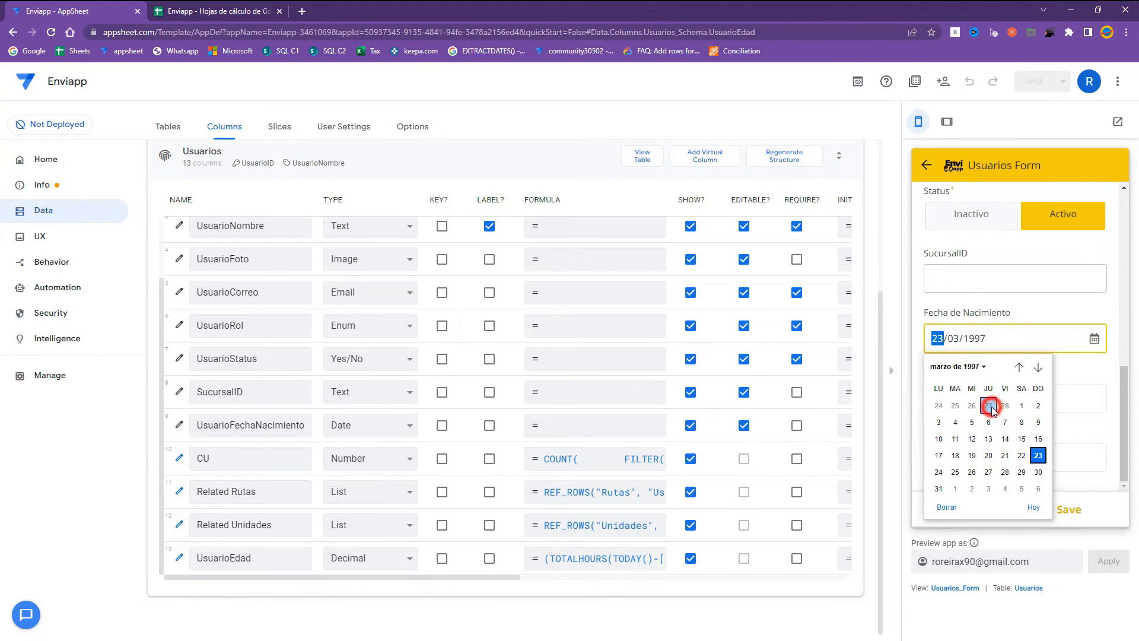
left_click(1007, 455)
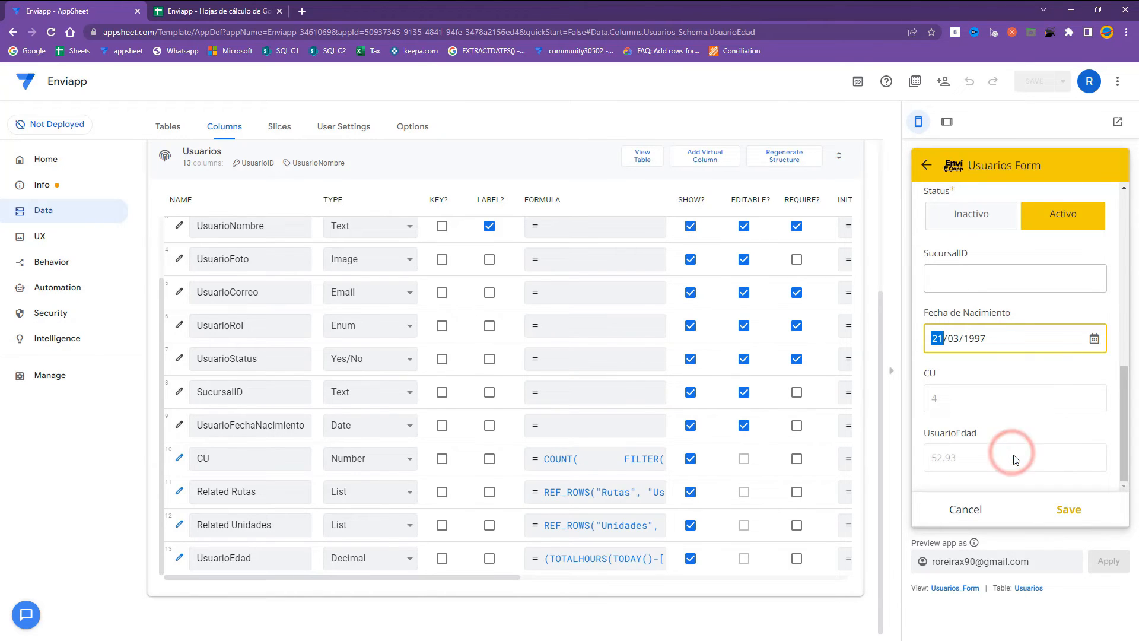
left_click(1071, 509)
Examine the first REPARTIDOR user's UsuarioEdad value and return to the Usuarios list.
scroll(1042, 440, "down", 5)
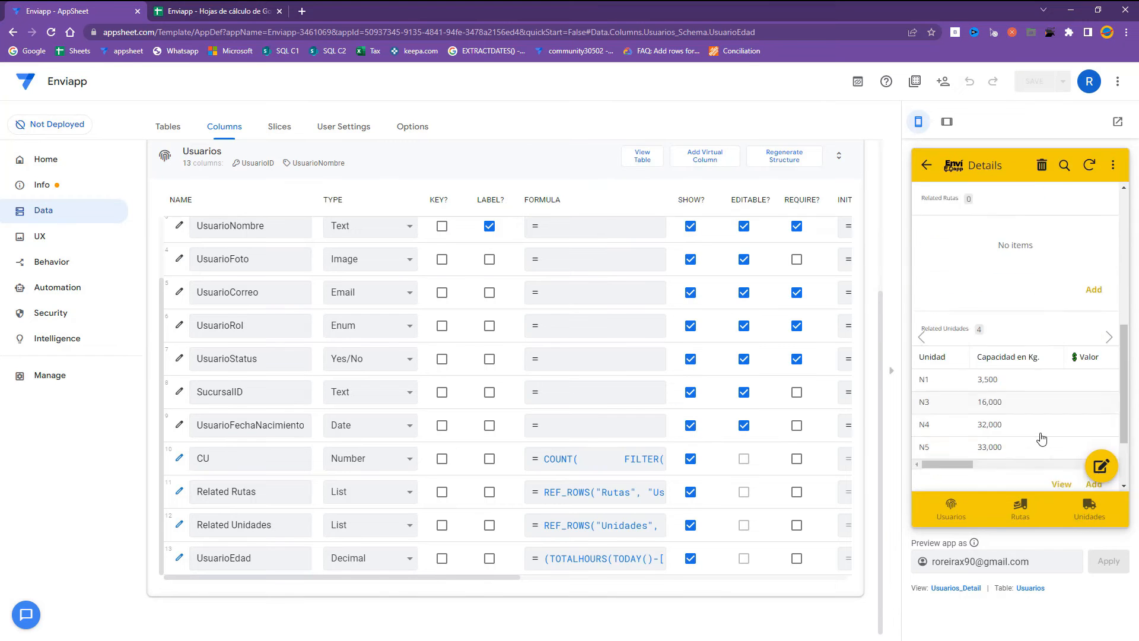
scroll(1043, 439, "down", 2)
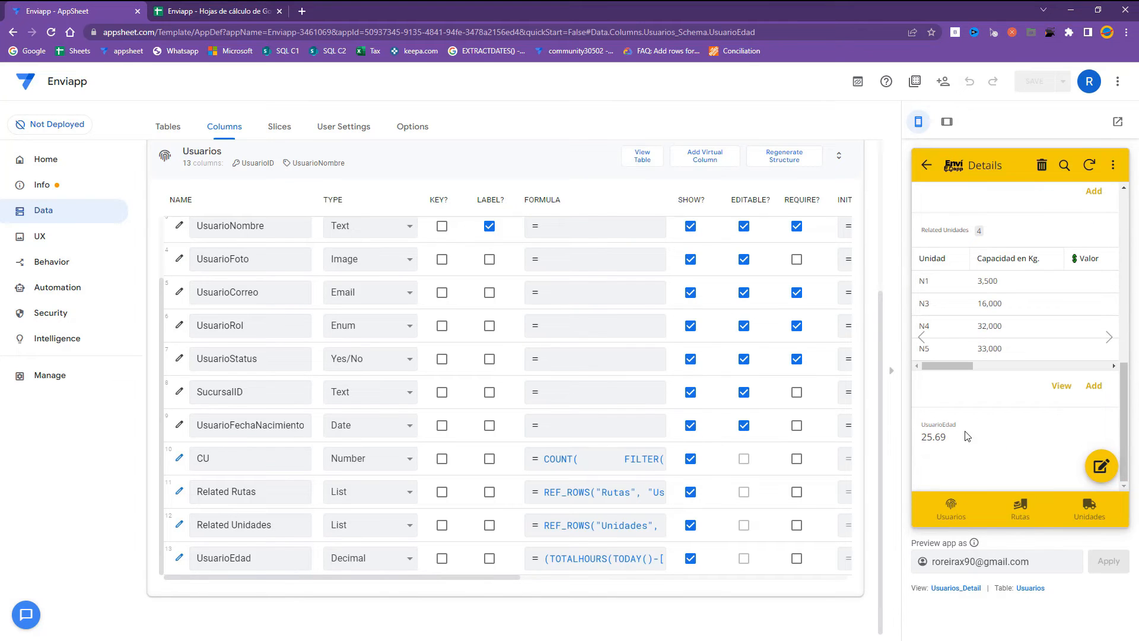
left_click(961, 514)
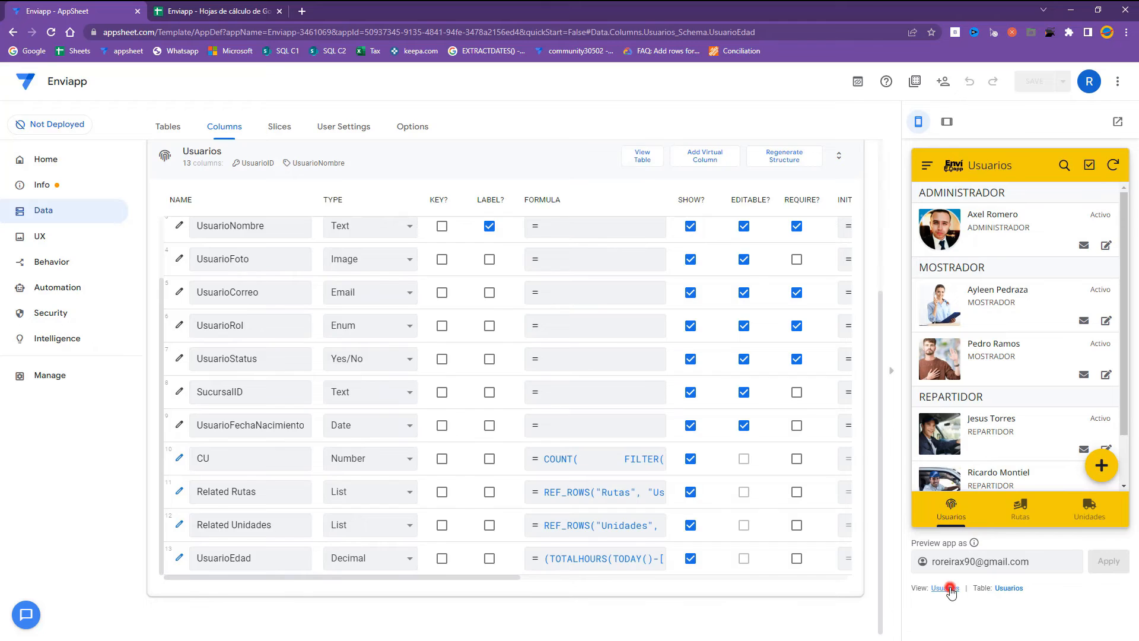
Open the Usuarios view's configuration and look over the users listed in the preview.
left_click(948, 589)
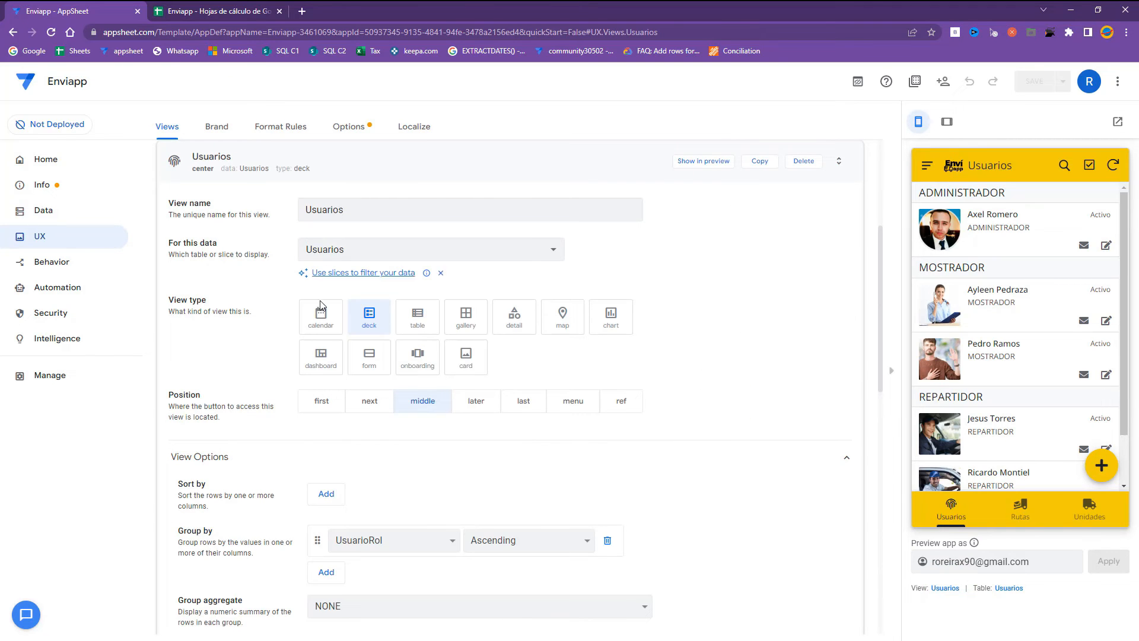
scroll(1003, 389, "down", 2)
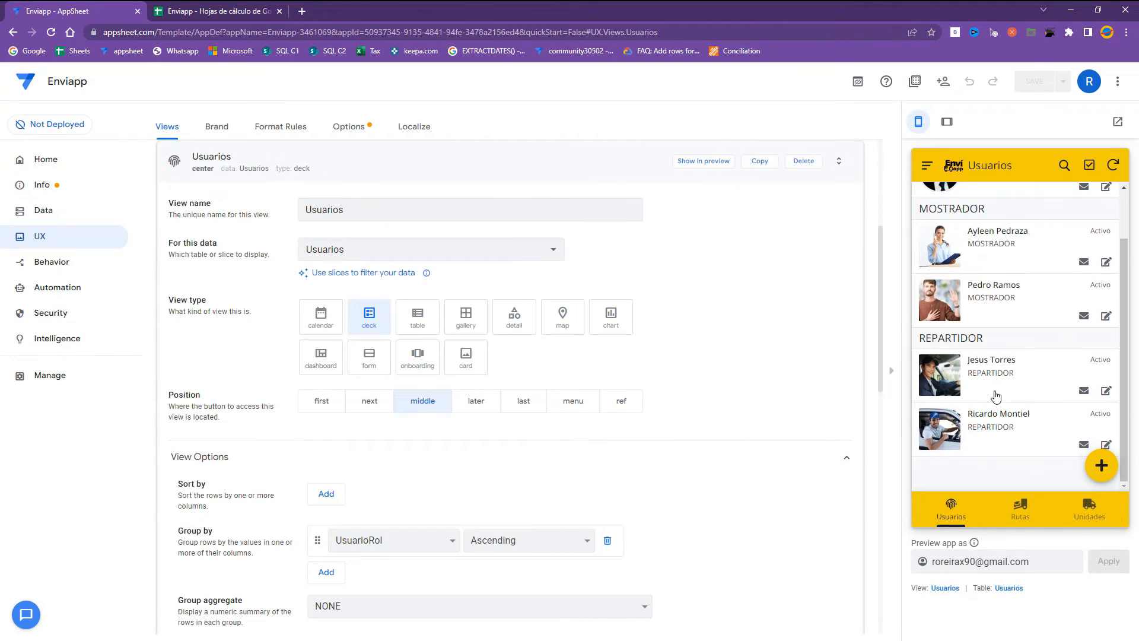
scroll(996, 396, "up", 2)
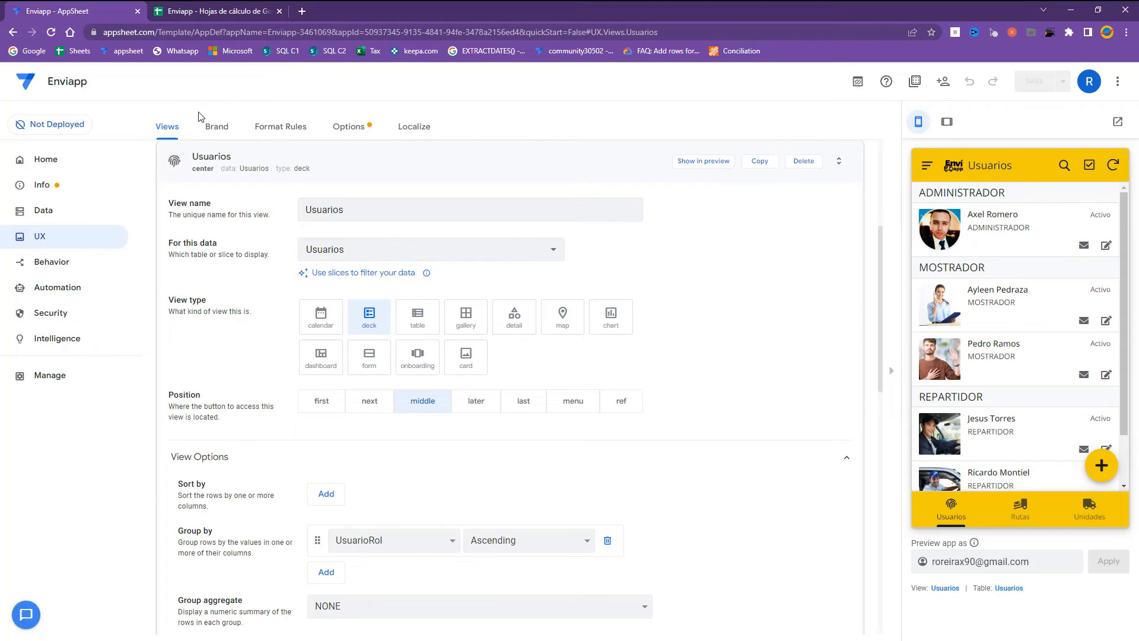
scroll(983, 356, "down", 2)
scroll(993, 348, "up", 2)
Change the first MOSTRADOR user's Fecha de Nacimiento to a day in a later month of the same year and save.
left_click(989, 308)
scroll(1098, 245, "down", 4)
left_click(1104, 462)
scroll(1044, 427, "down", 6)
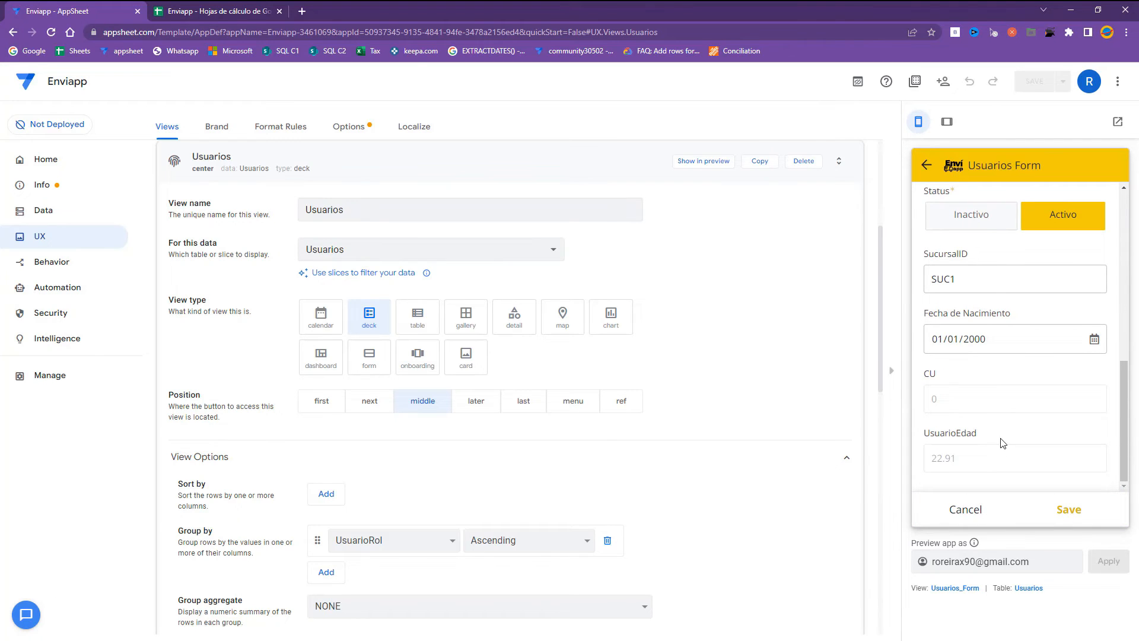
left_click(1095, 338)
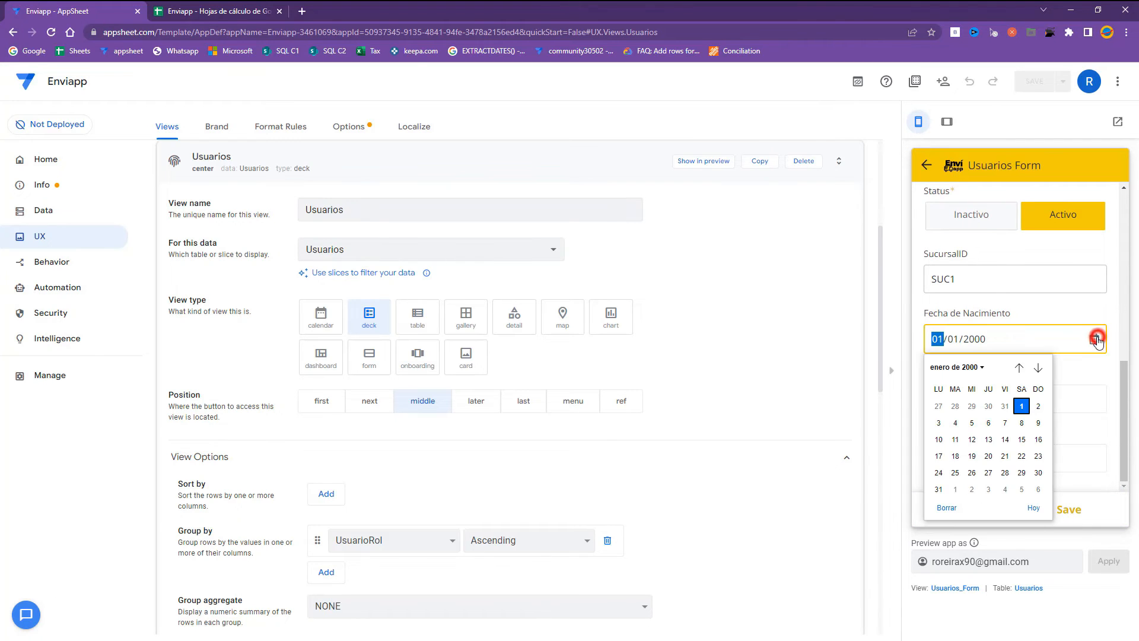
left_click(1038, 369)
left_click(1038, 369)
left_click(1038, 368)
left_click(1037, 369)
left_click(1038, 368)
left_click(1038, 368)
left_click(1037, 369)
left_click(1038, 369)
left_click(1019, 369)
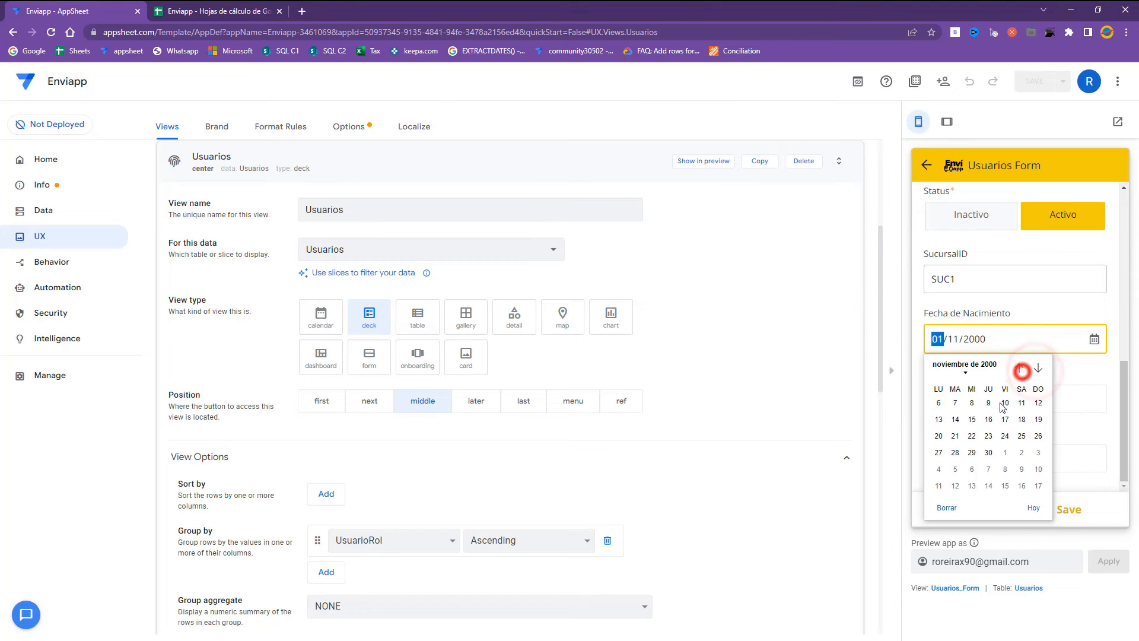
left_click(991, 439)
left_click(1068, 510)
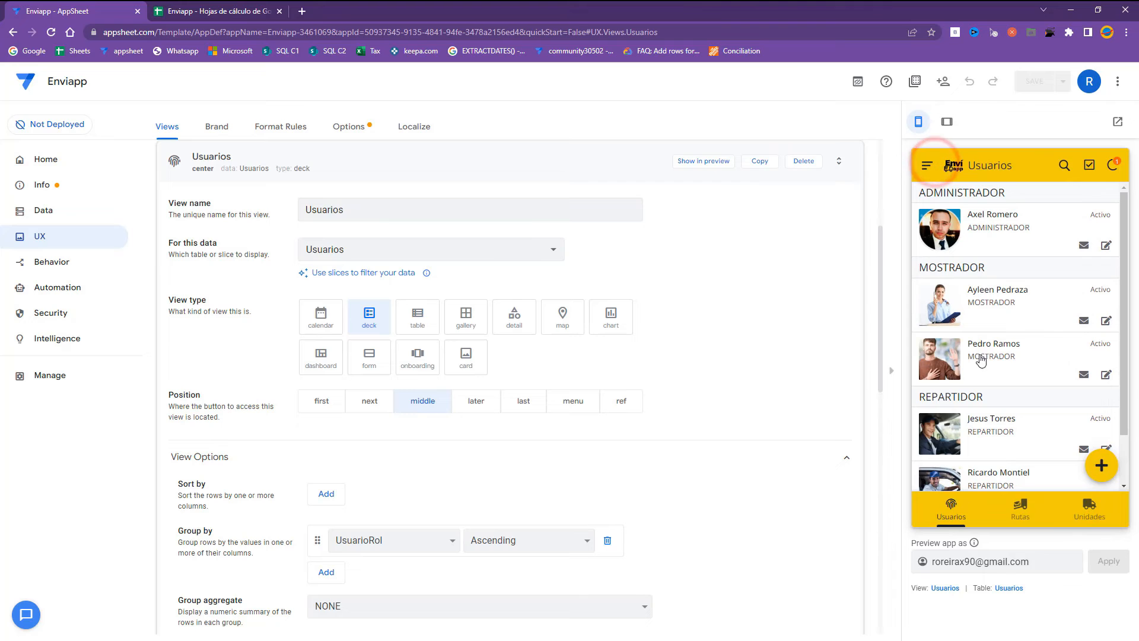
Move the second MOSTRADOR user's birth date to a later month of the same year, save the record, and sync the app.
left_click(979, 359)
left_click(1103, 465)
scroll(1039, 411, "down", 6)
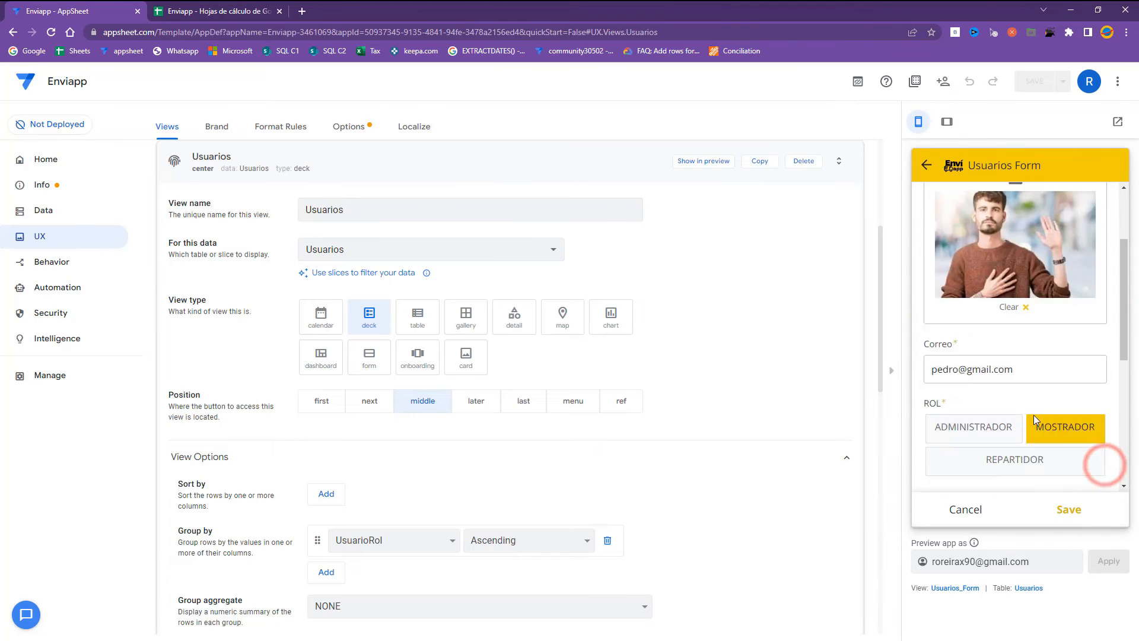
left_click(1093, 415)
left_click(1040, 440)
left_click(1040, 439)
left_click(1039, 439)
left_click(1040, 439)
left_click(1040, 439)
left_click(1040, 439)
left_click(1040, 439)
left_click(1039, 439)
left_click(1039, 439)
left_click(972, 512)
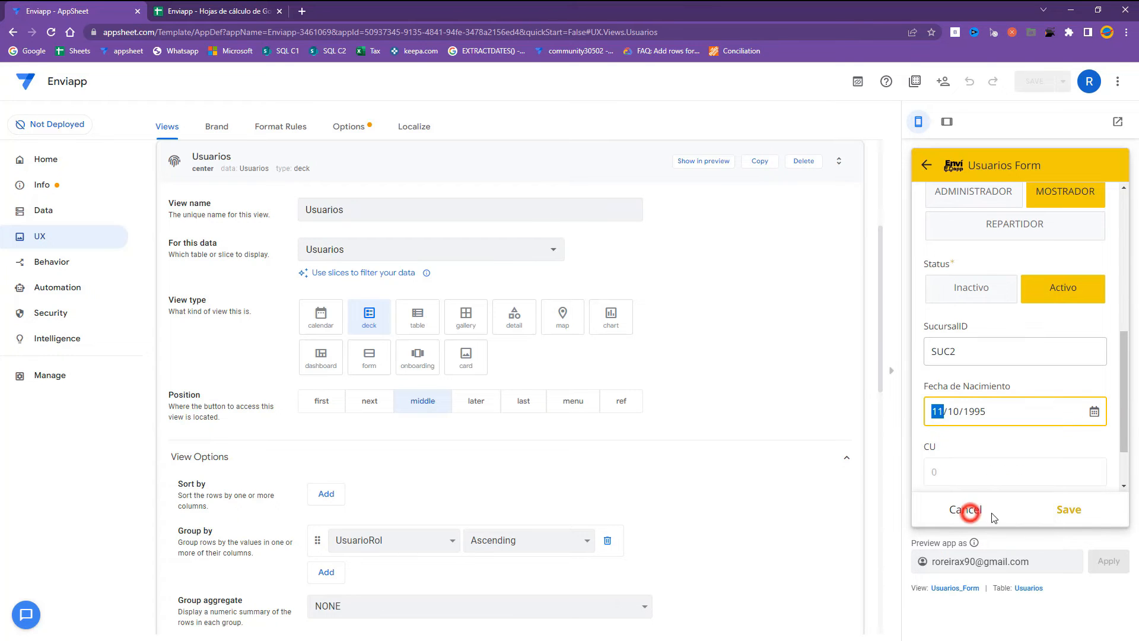
left_click(1096, 412)
left_click(1037, 440)
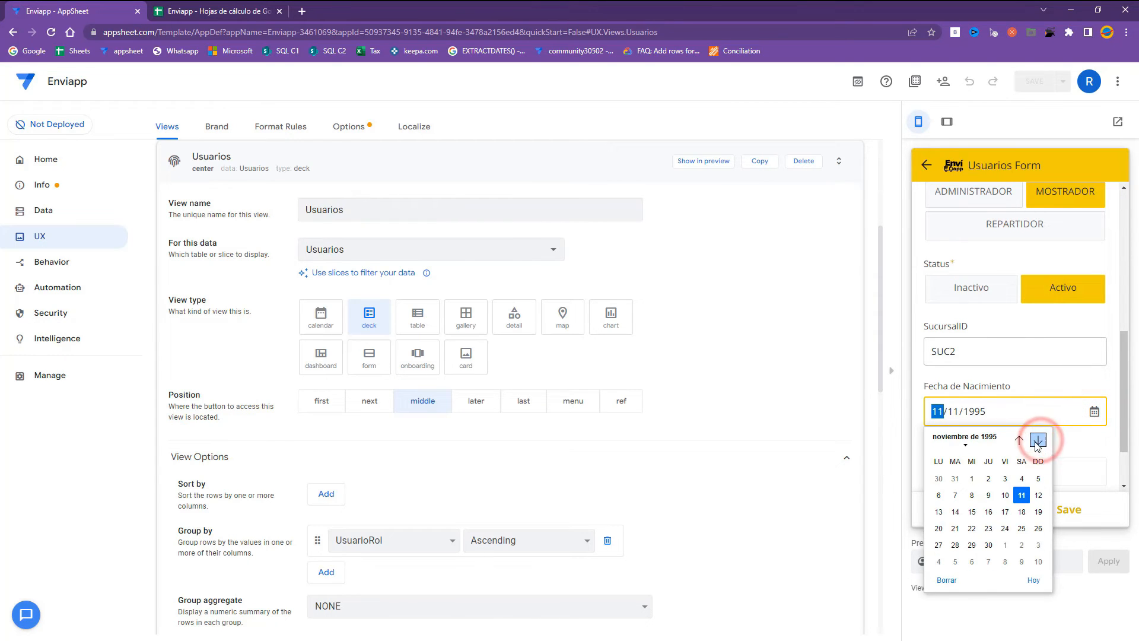
left_click(1005, 511)
left_click(1062, 514)
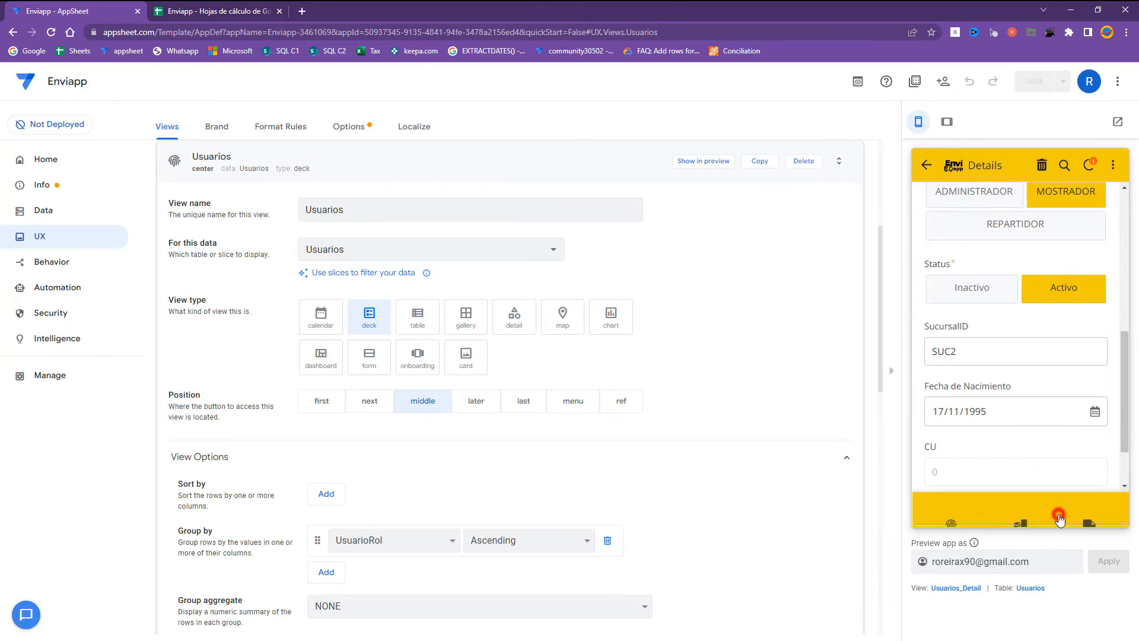
left_click(1092, 170)
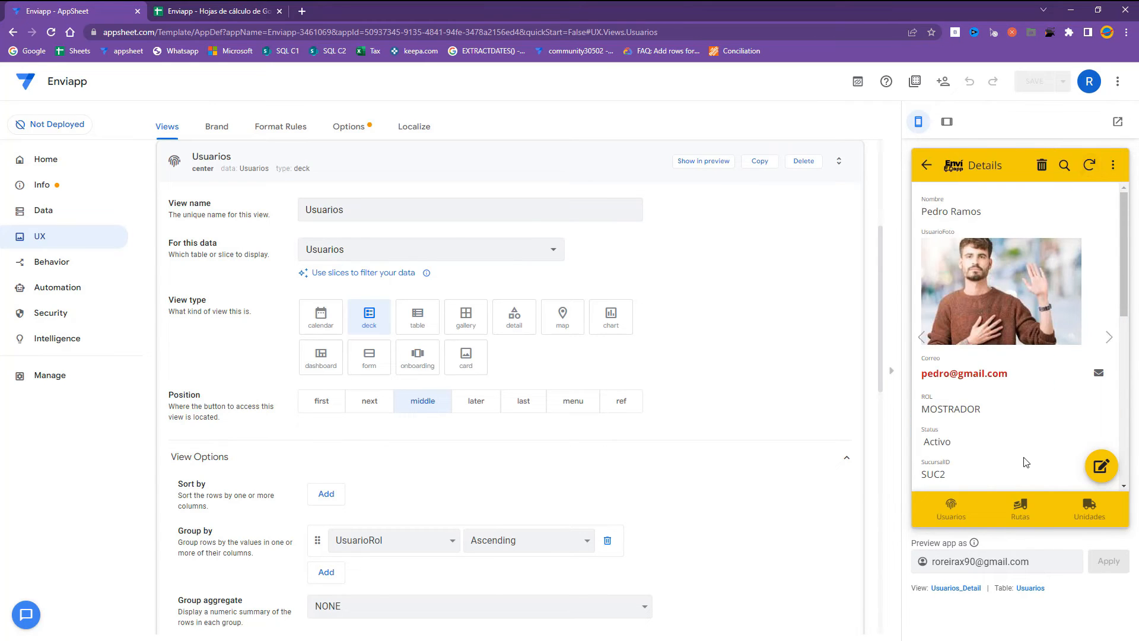
Compare the UsuarioEdad and Fecha de Nacimiento values in the first REPARTIDOR user's details.
left_click(969, 520)
left_click(984, 436)
scroll(986, 432, "down", 10)
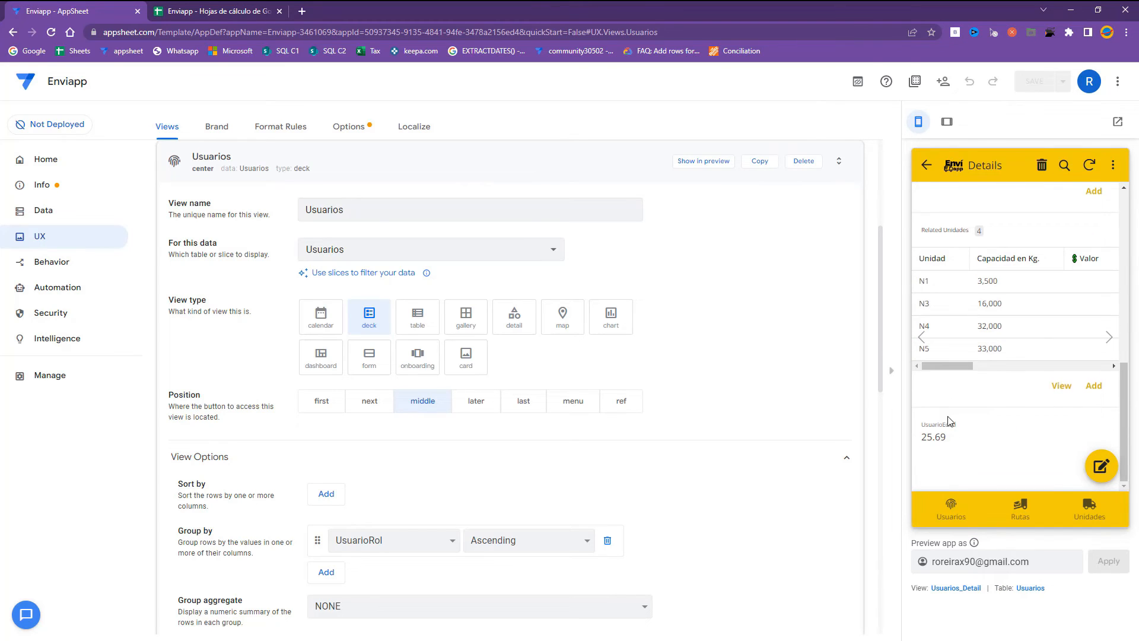
scroll(949, 421, "up", 5)
left_click_drag(932, 388, 954, 389)
left_click(995, 395)
Return the preview to the Usuarios list, close the view's configuration, and open the app's data tables.
left_click(944, 514)
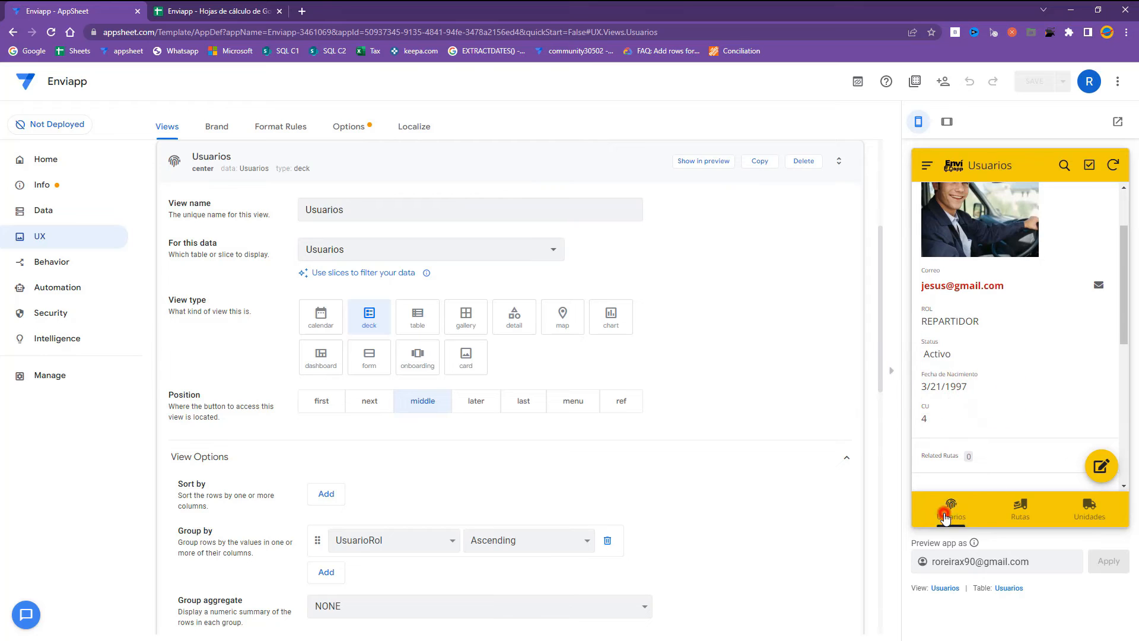
left_click(327, 158)
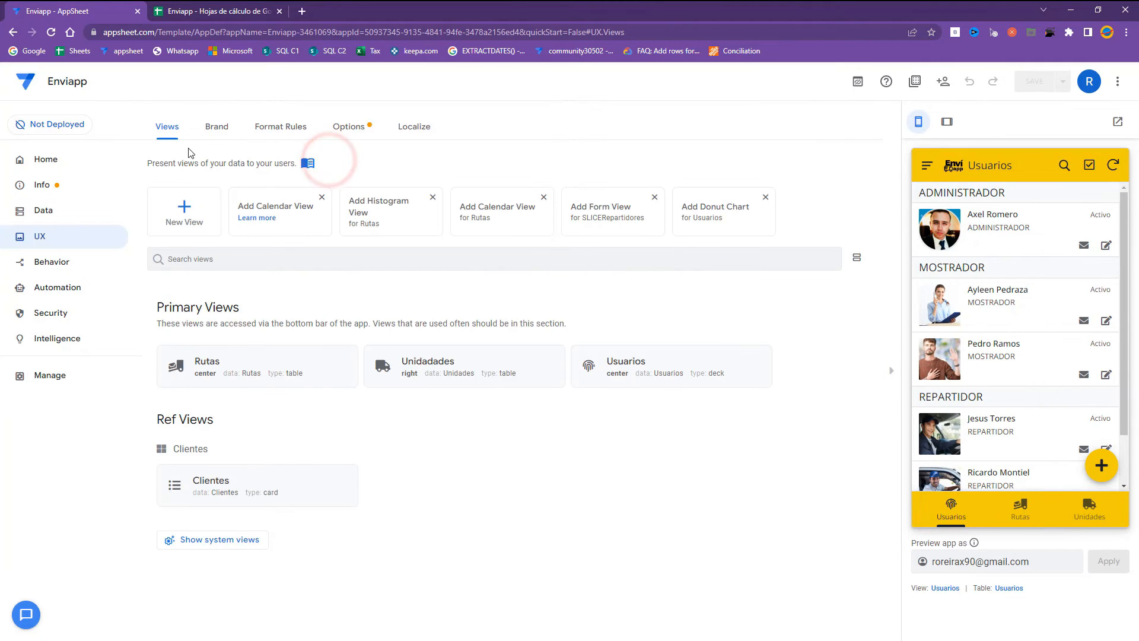
left_click(78, 215)
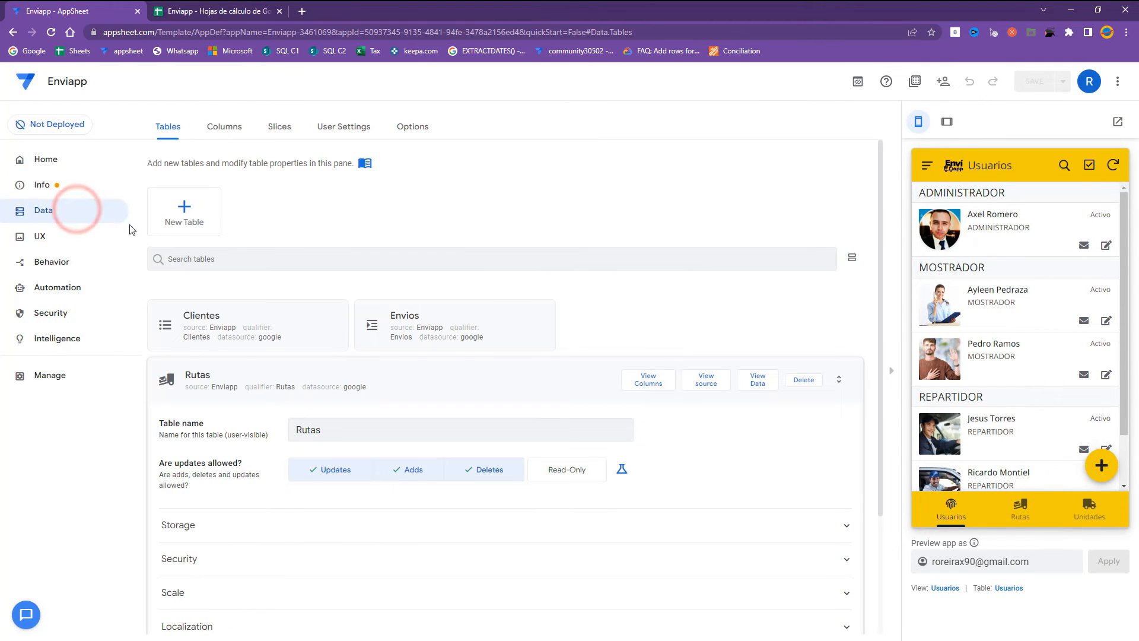
Add a virtual column named UsuarioMesCumpleanos to the Usuarios table.
left_click(350, 381)
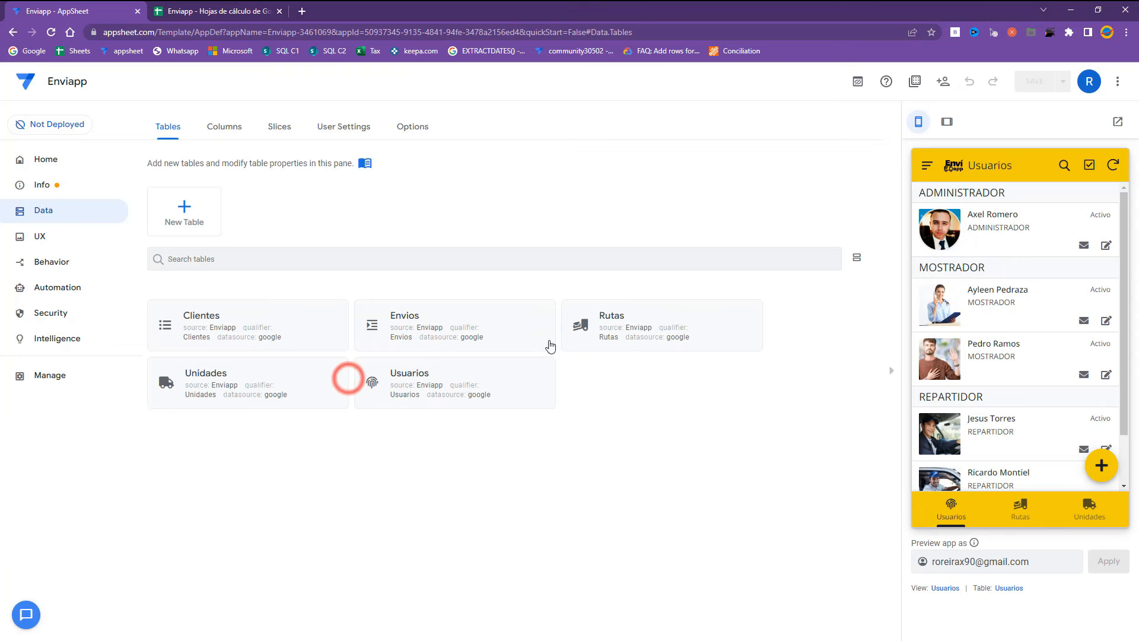
left_click(421, 382)
left_click(650, 282)
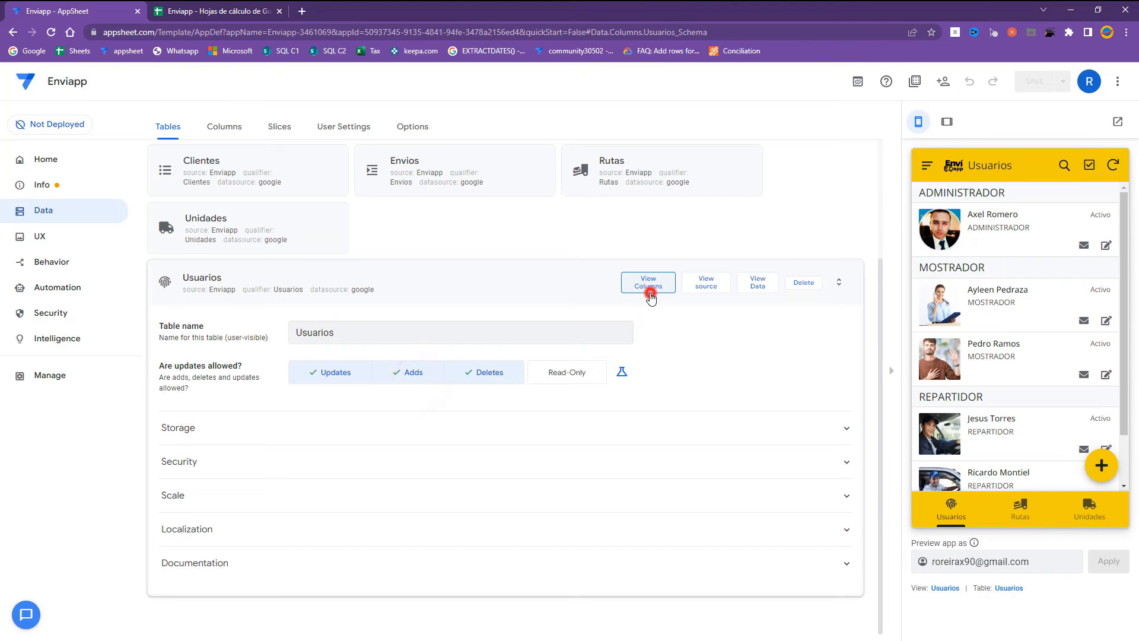
left_click(718, 159)
triple_click(598, 178)
type("UsuarioMesCumpleanos")
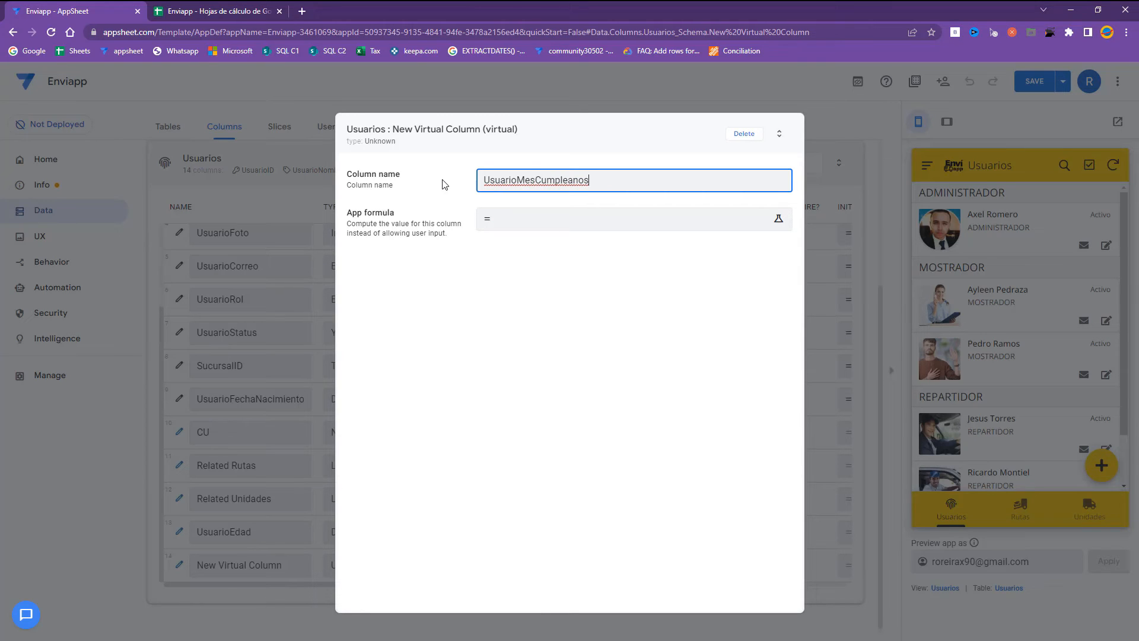
double_click(572, 178)
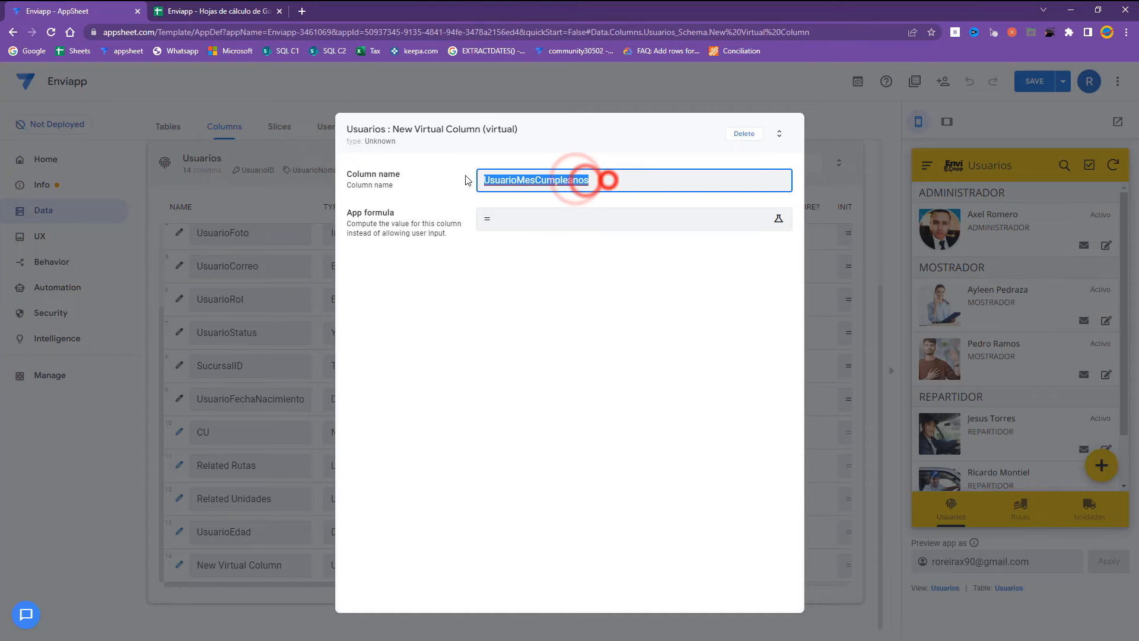
left_click(627, 181)
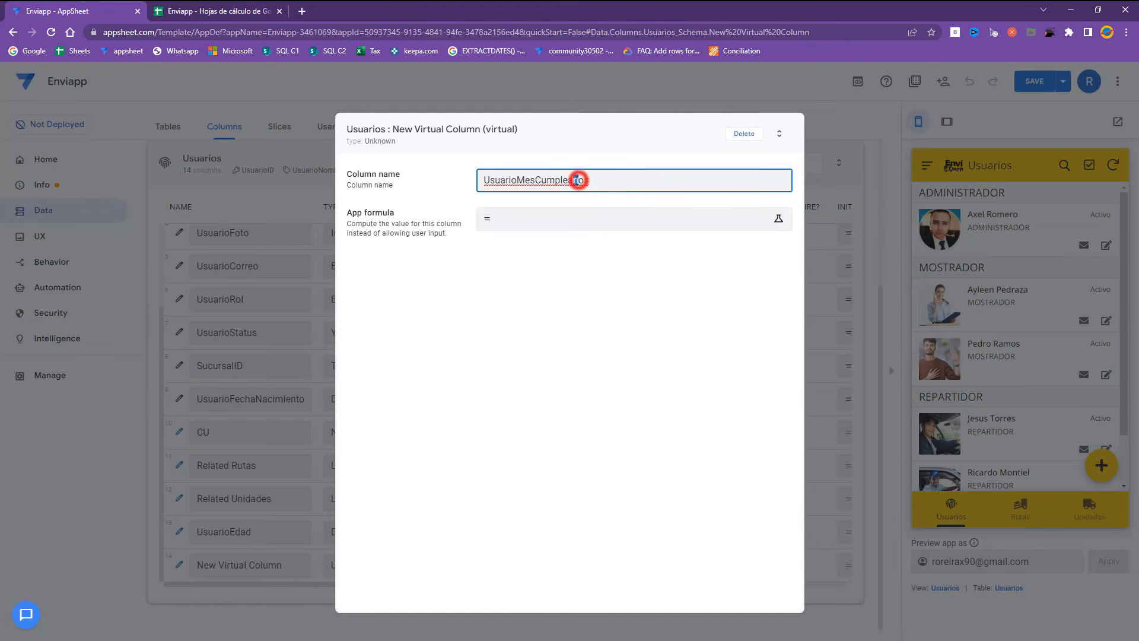
Open the new column's app formula and examine the Time function examples, including MONTH, WEEKDAY and EOMONTH.
left_click(506, 227)
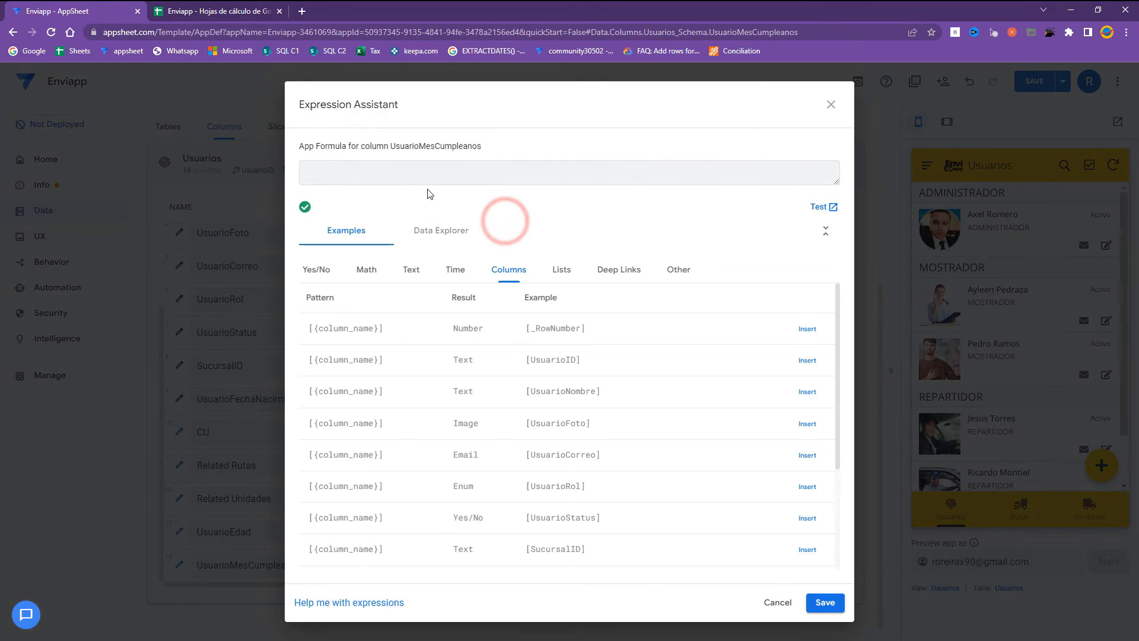
left_click(455, 271)
scroll(439, 422, "down", 5)
scroll(457, 451, "down", 10)
scroll(458, 457, "up", 10)
scroll(572, 488, "down", 3)
scroll(542, 412, "up", 2)
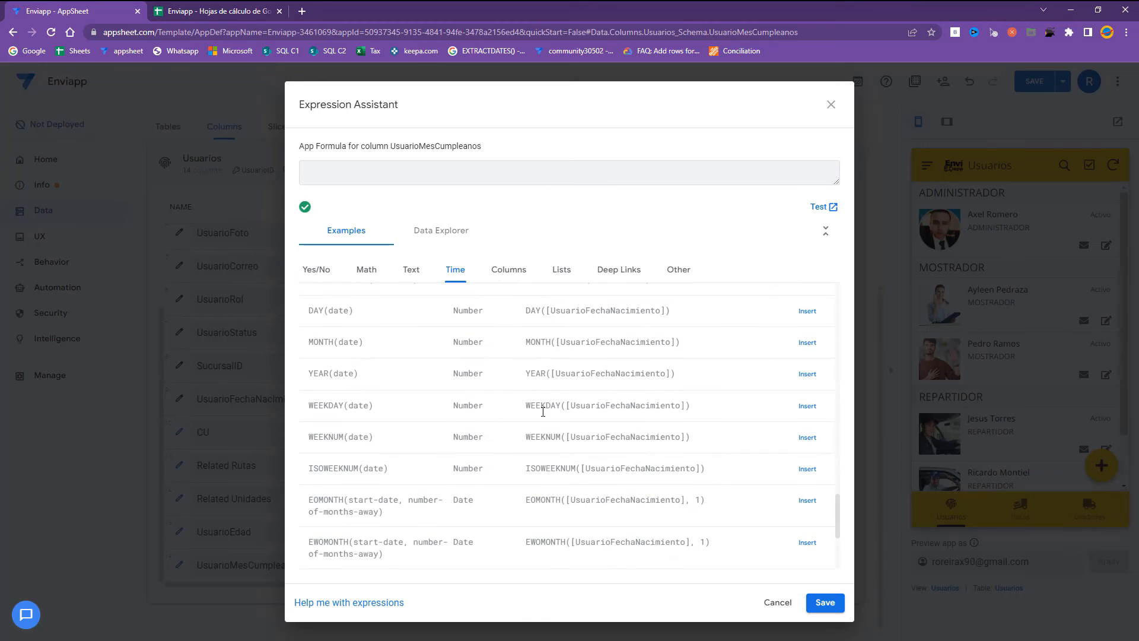
left_click_drag(556, 406, 544, 438)
scroll(564, 463, "down", 1)
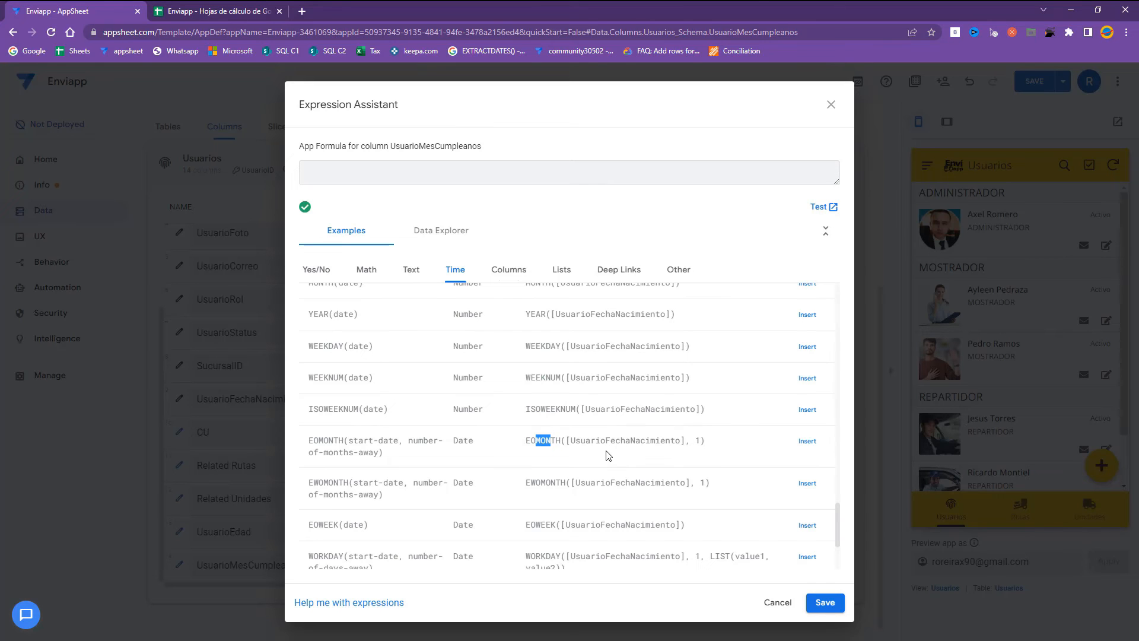
scroll(580, 459, "down", 1)
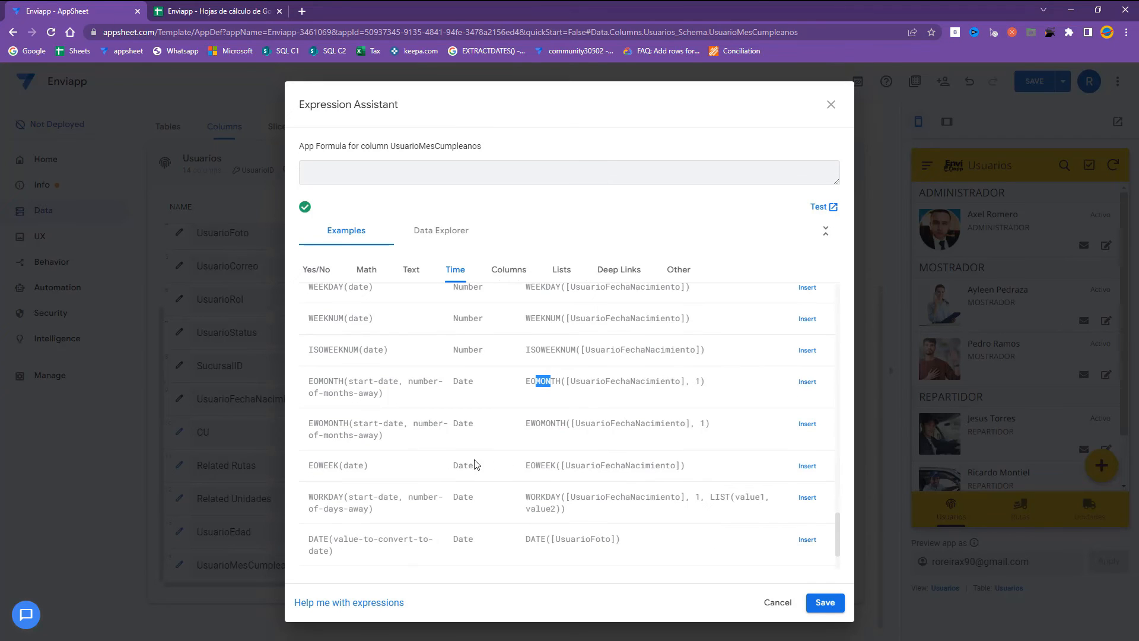
Set the UsuarioMesCumpleanos formula to MONTH([UsuarioFechaNacimiento]), then save the column and the app.
left_click(808, 466)
triple_click(483, 171)
key("BackSpace")
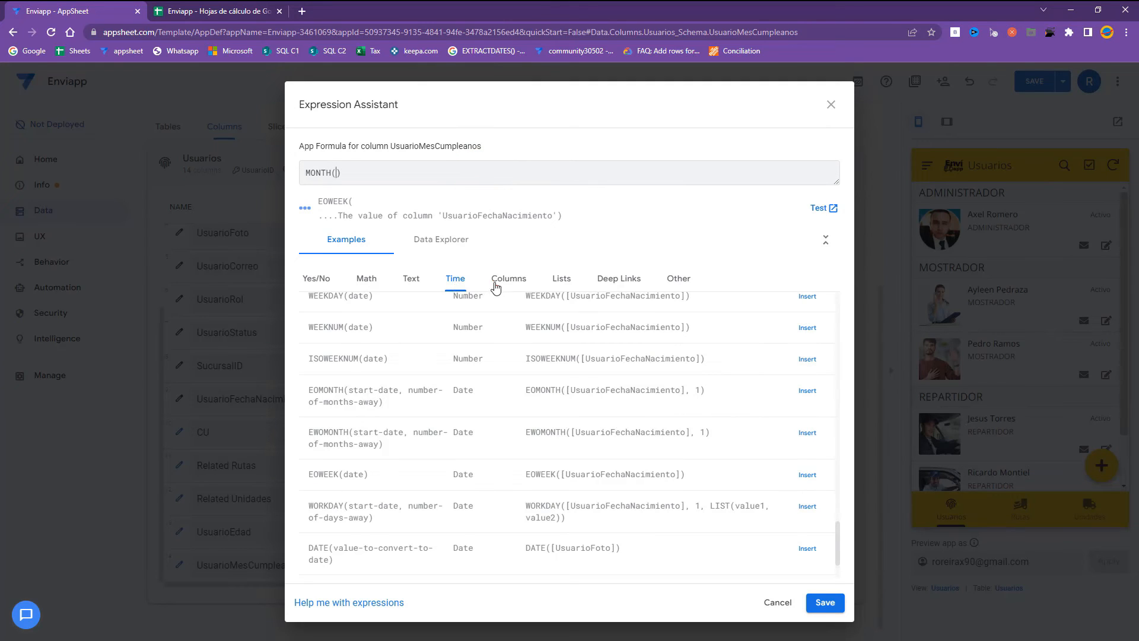
left_click(497, 286)
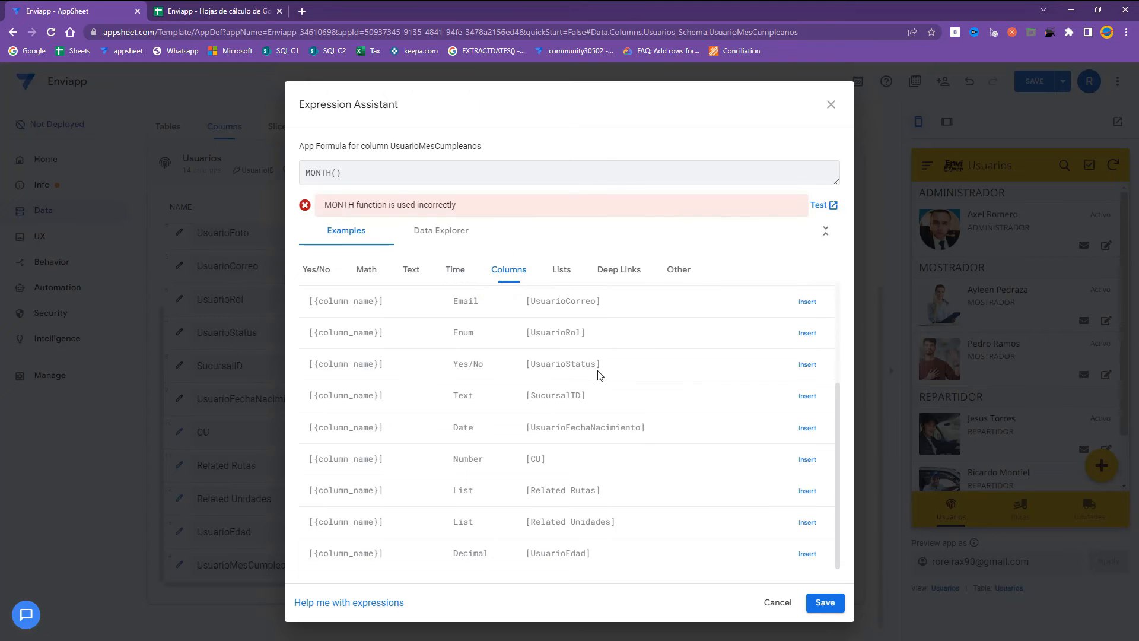
scroll(586, 421, "up", 3)
scroll(571, 375, "down", 3)
left_click(807, 428)
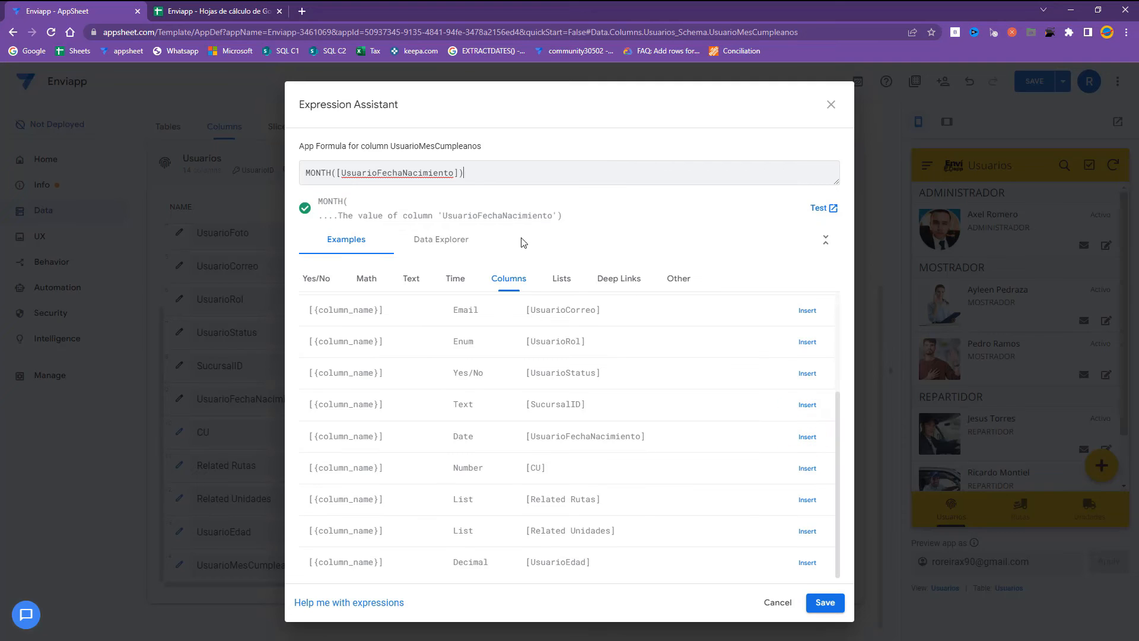
left_click(826, 602)
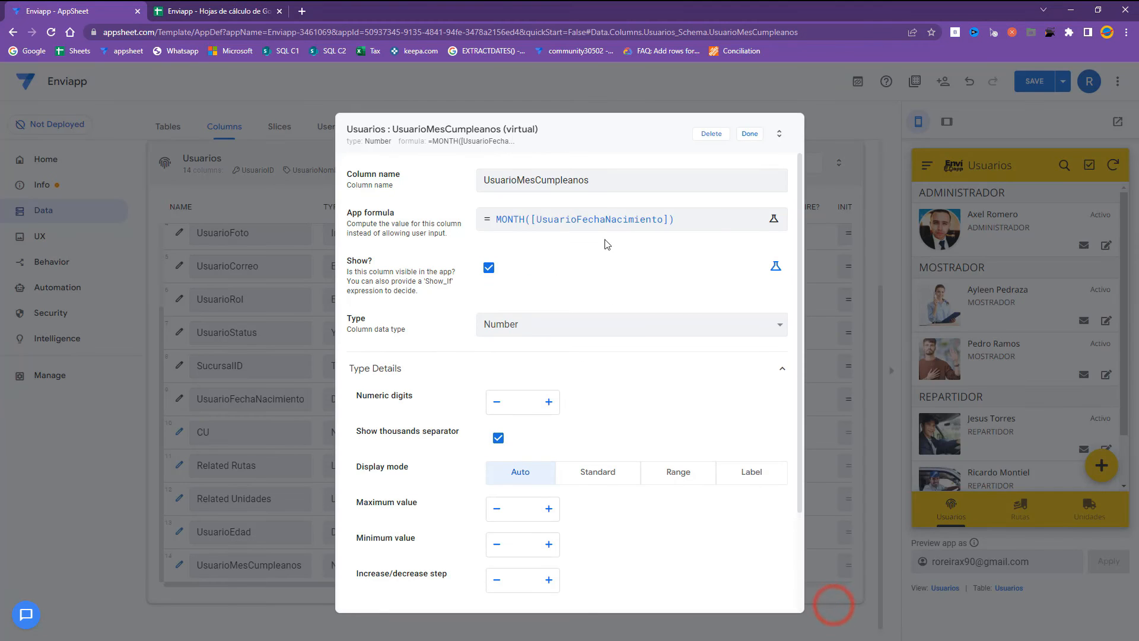
left_click(750, 133)
left_click(1031, 81)
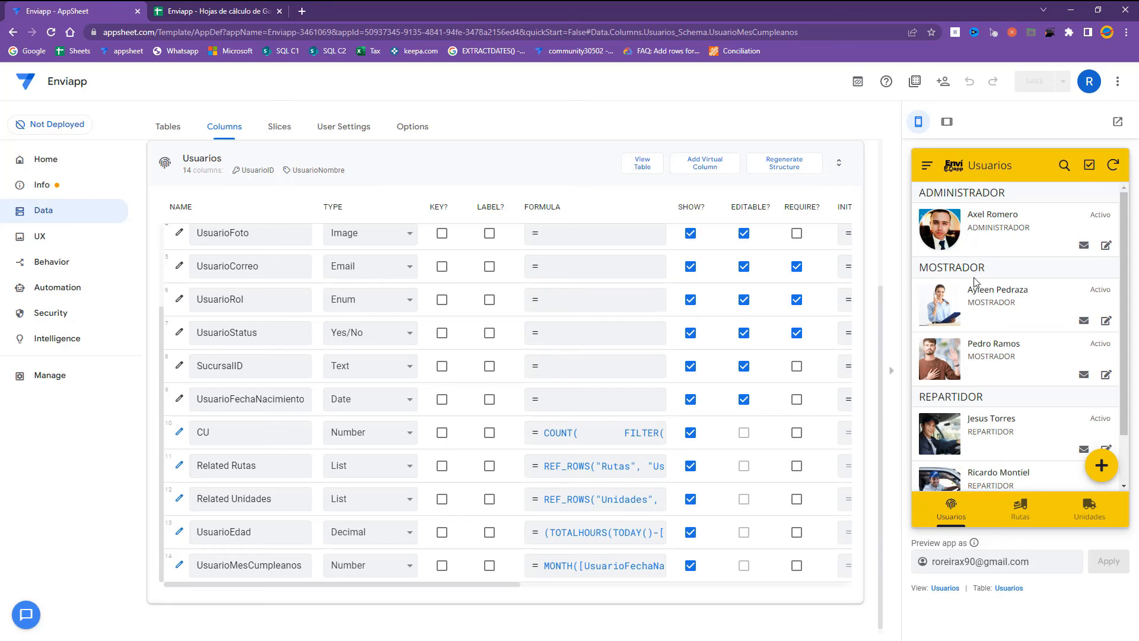
Check the UsuarioMesCumpleanos value in the first MOSTRADOR user's details.
left_click(971, 304)
scroll(976, 294, "down", 10)
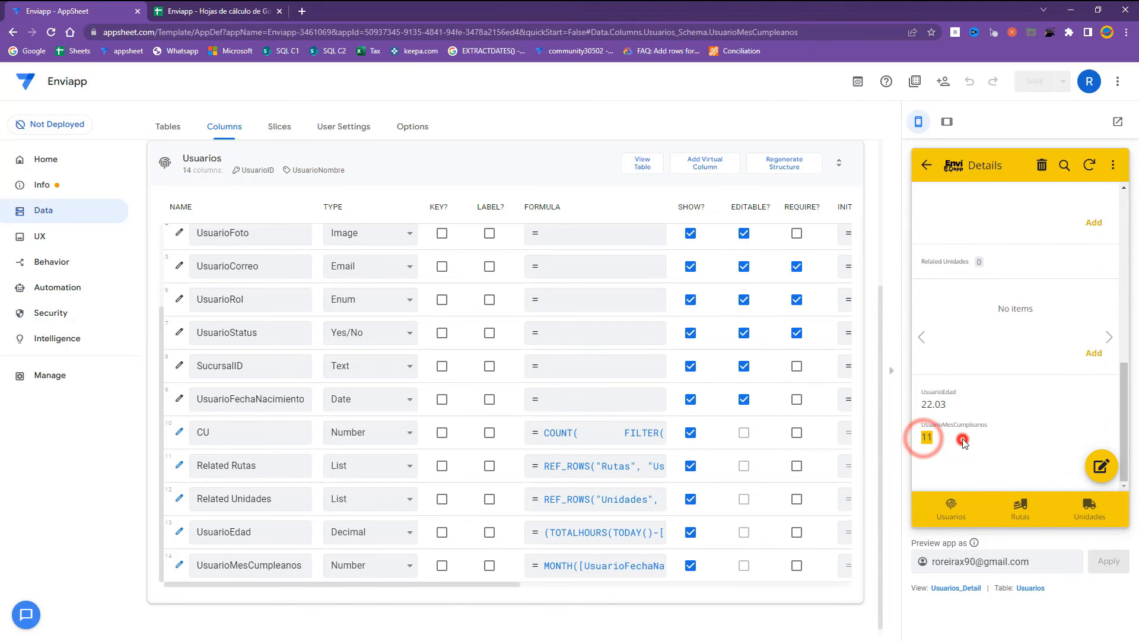
left_click(999, 442)
left_click(943, 439)
left_click(936, 440)
left_click(944, 439)
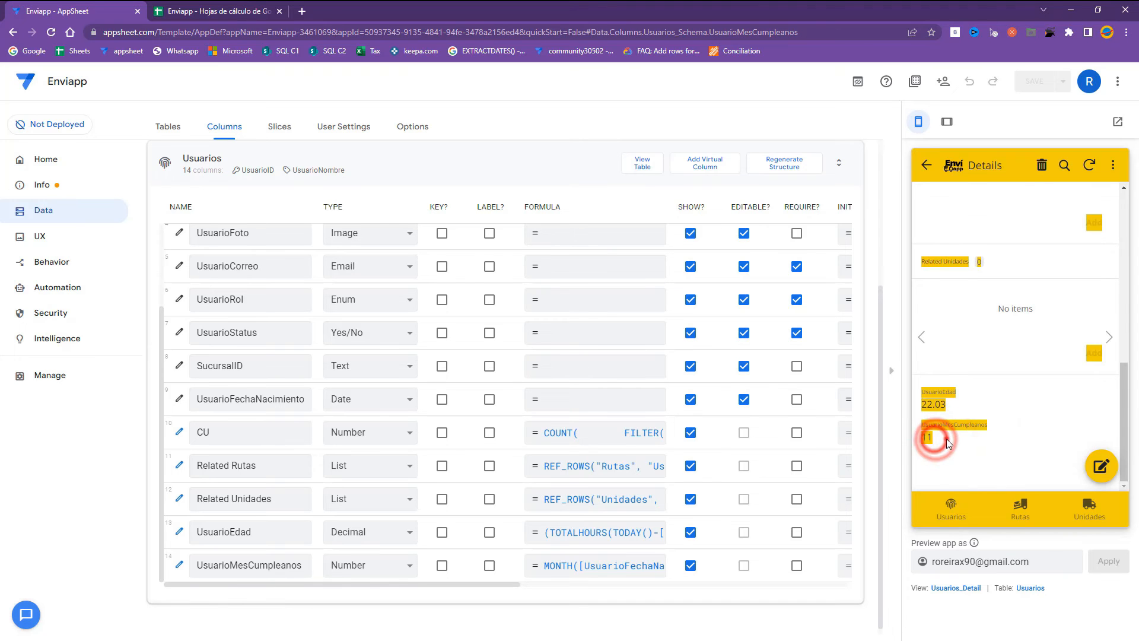
Replace the UsuarioMesCumpleanos formula with INDEX over a LIST of month names from "Enero" to "Diciembre", positioned by MONTH([UsuarioFechaNacimiento]).
left_click(558, 567)
left_click_drag(475, 172, 276, 175)
type("INDEX(   LIST(     \"Enero\", \"Febrero\", \"Marzo\", \"Abril\", \"Mayo\", \"Junio\",     \"Julio\", \"Agosto\", \"Septiembre\", \"Octubre\", \"Noviembre\", \"Diciembre\"   ),   MONTH() )")
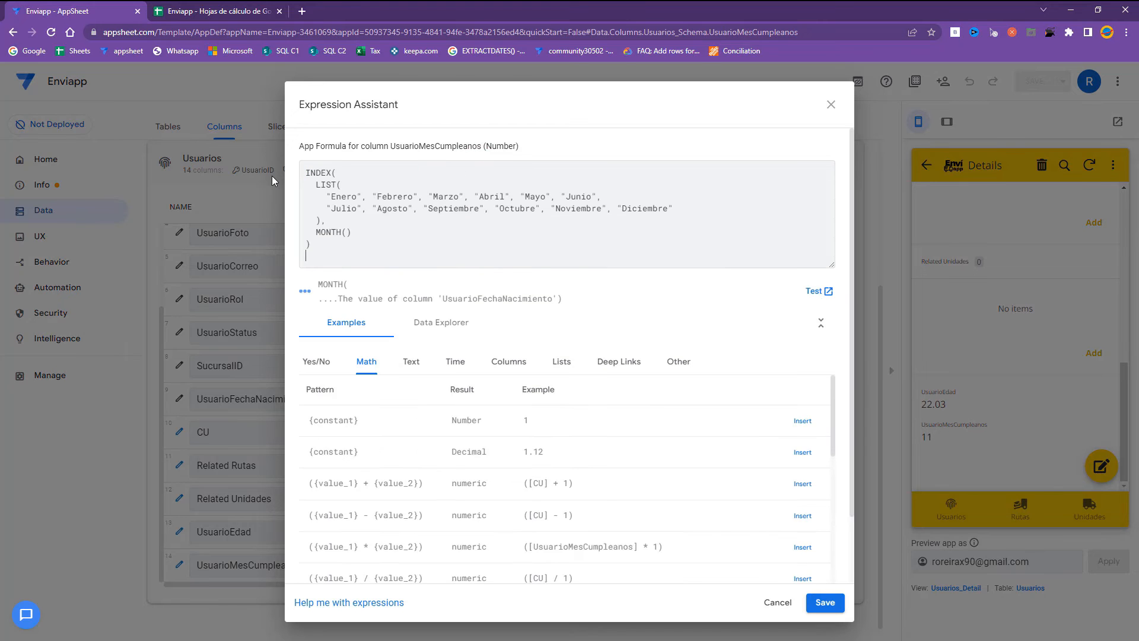
left_click(349, 233)
left_click(508, 362)
scroll(675, 524, "down", 1)
scroll(675, 524, "down", 2)
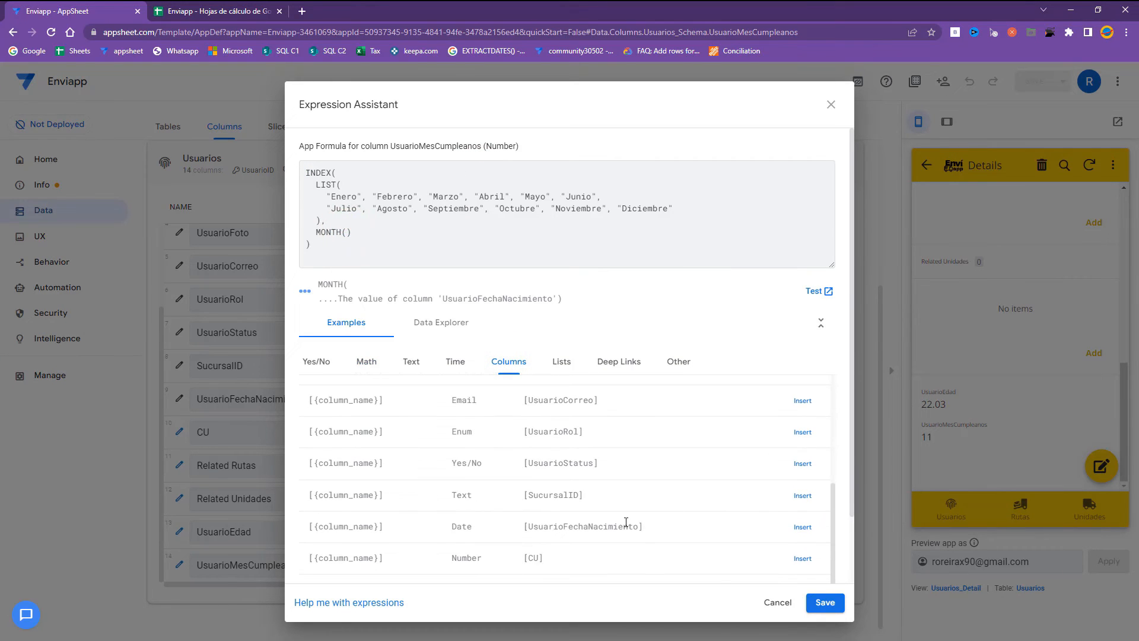
left_click(802, 527)
left_click(349, 233)
left_click(803, 515)
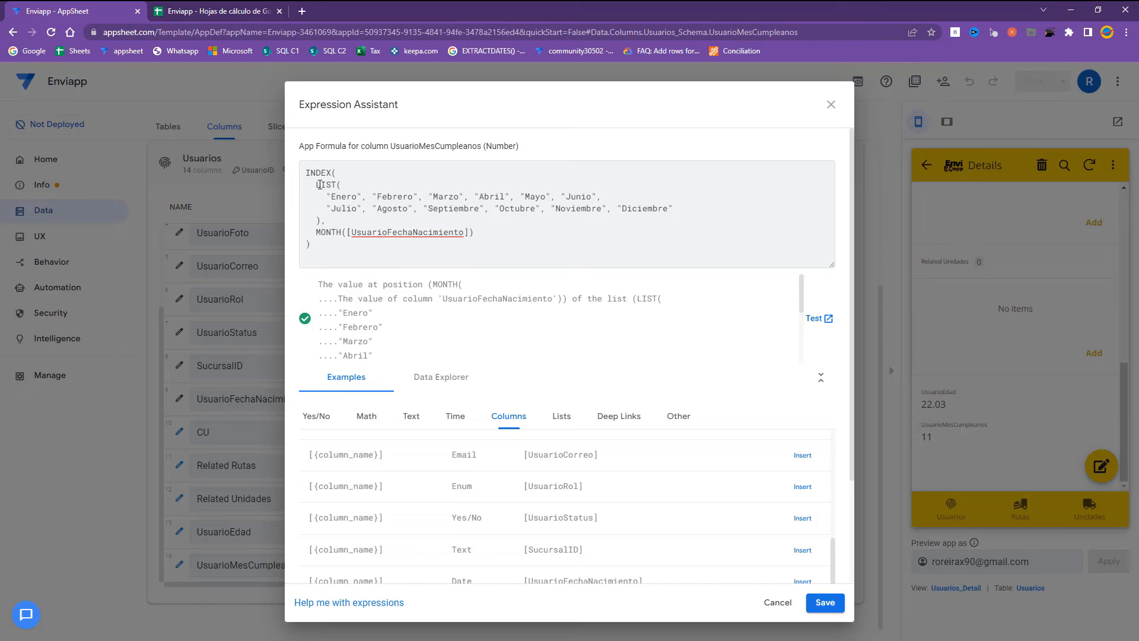
Review how the formula's MONTH expression maps to each month name in the LIST.
left_click_drag(315, 185, 331, 217)
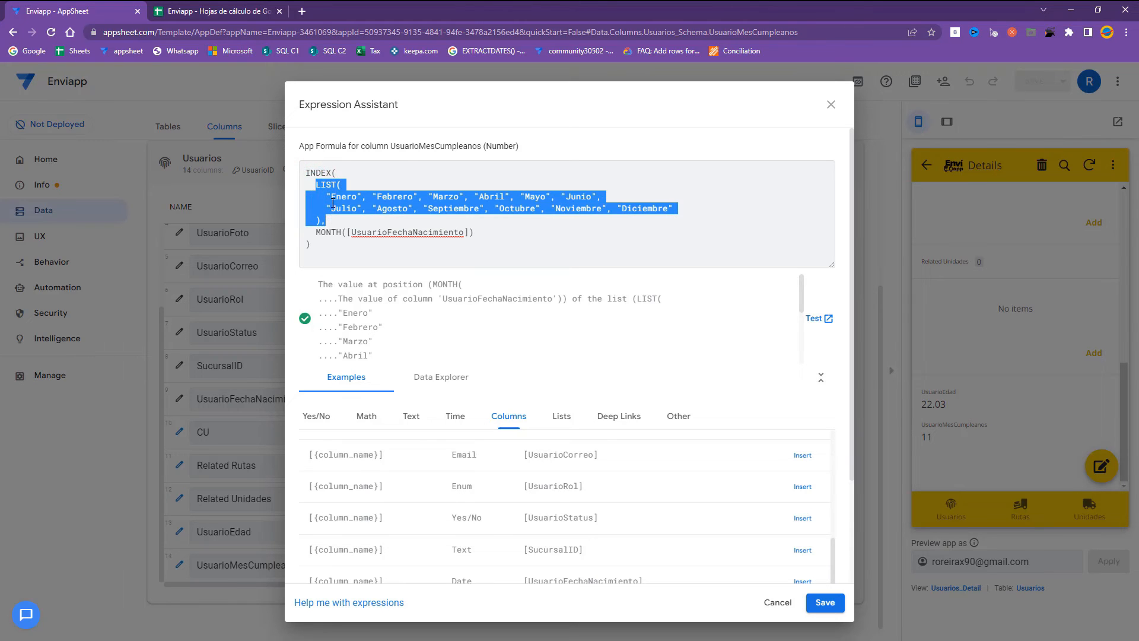
left_click(342, 196)
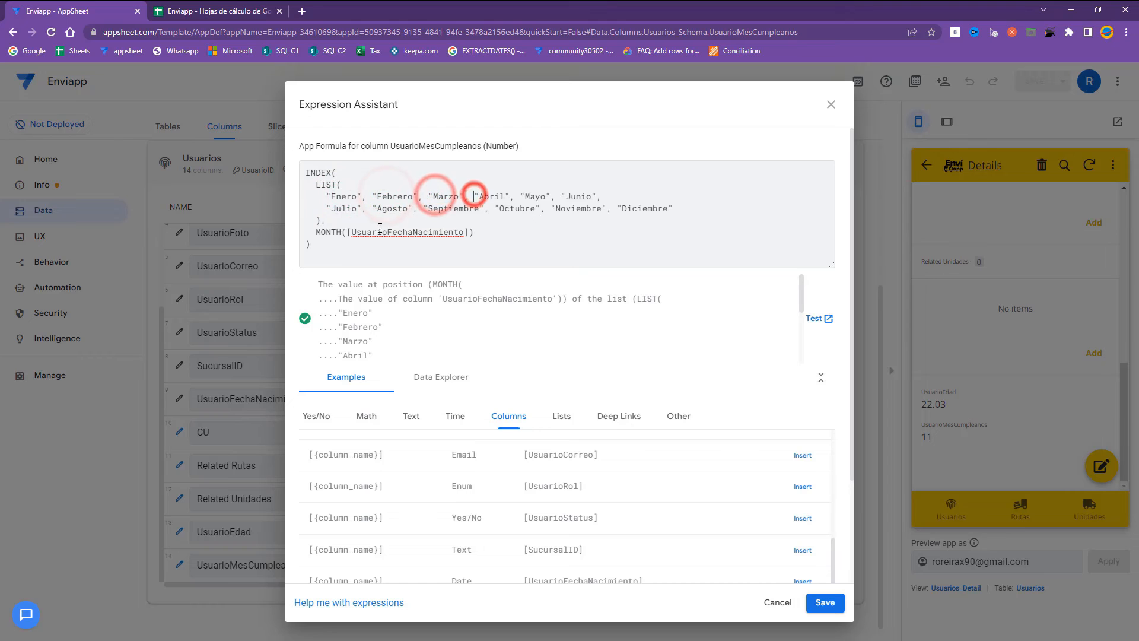
left_click_drag(317, 232, 468, 232)
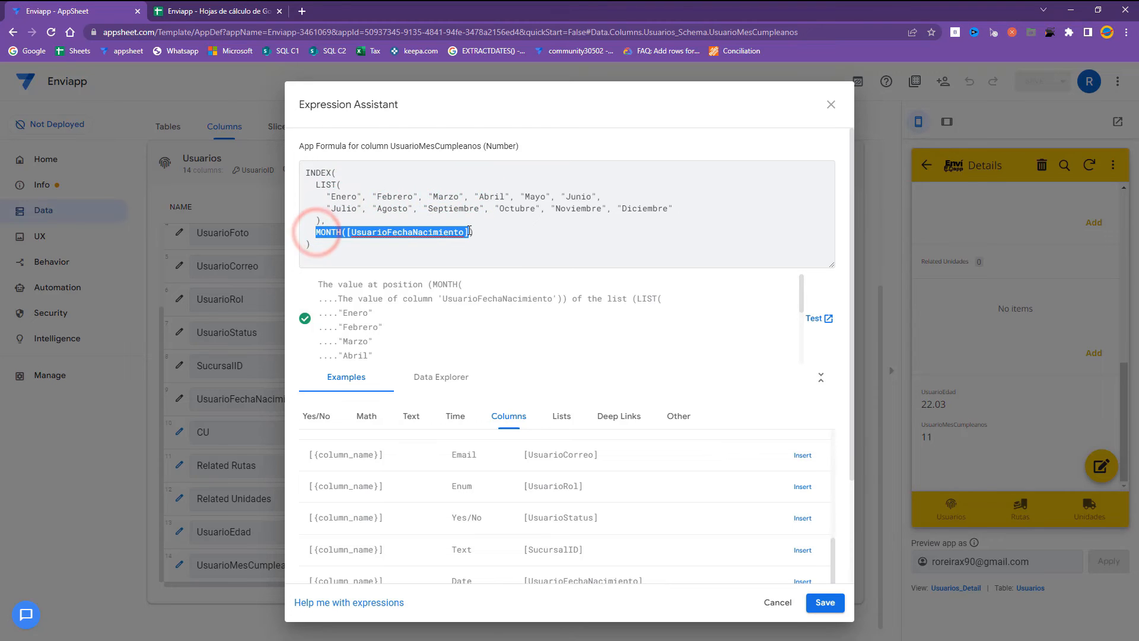
left_click(353, 198)
left_click(397, 197)
left_click(448, 196)
left_click(488, 196)
left_click(537, 197)
left_click(578, 196)
left_click(345, 208)
left_click(392, 209)
left_click(452, 208)
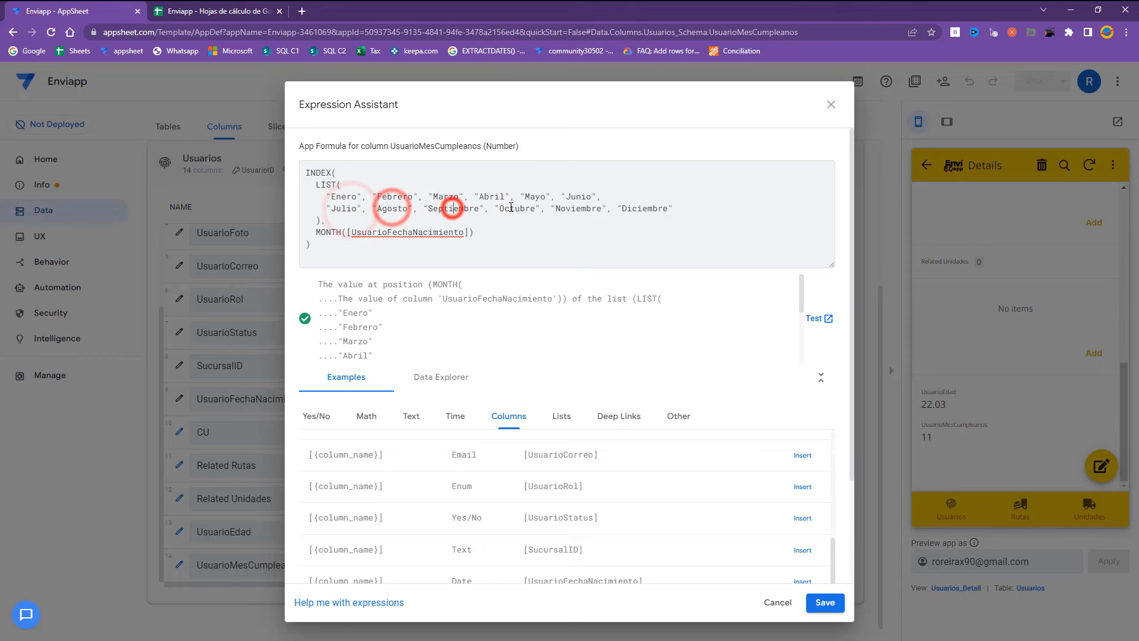
left_click(511, 208)
left_click_drag(562, 209, 592, 208)
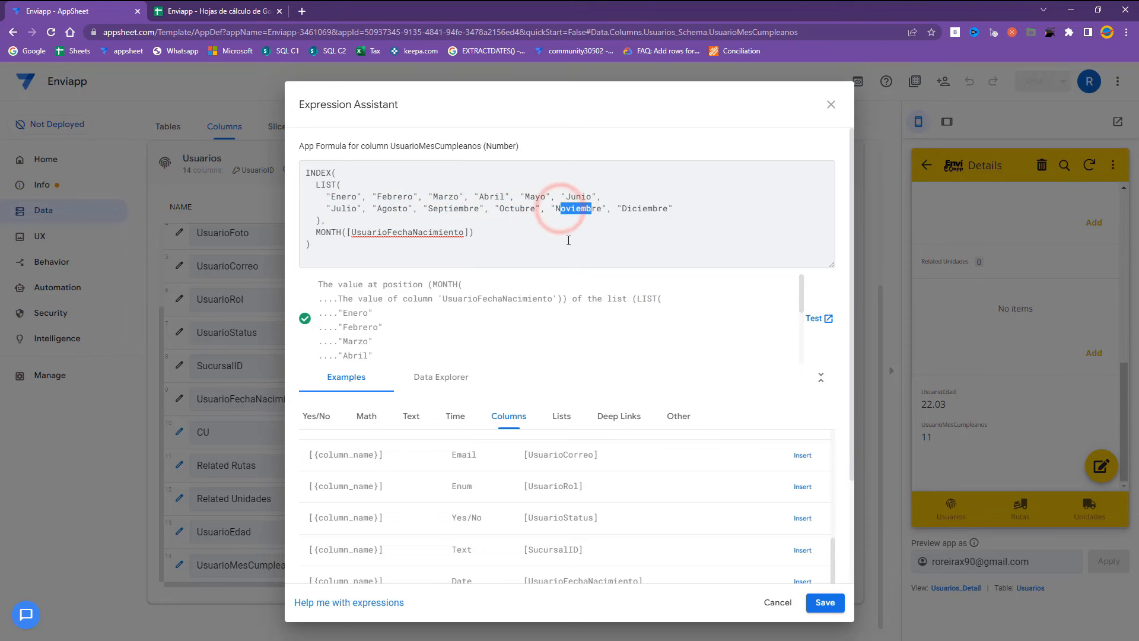
Save the formula with UsuarioMesCumpleanos set to type Text, save the app, and check the birthday month in the user's details.
left_click(825, 602)
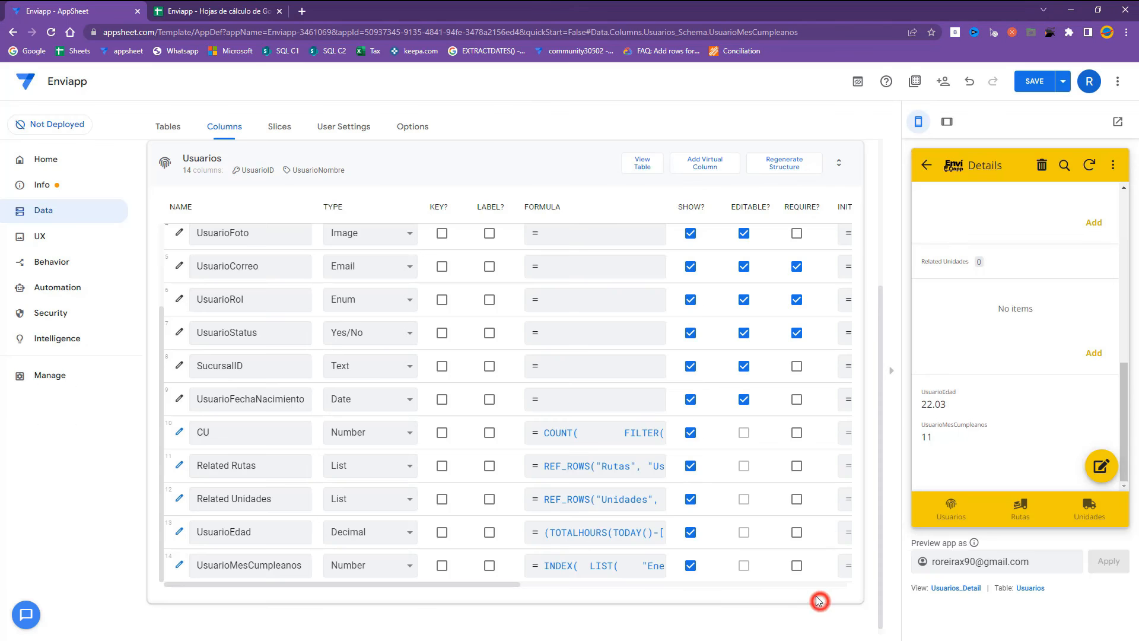
left_click(392, 566)
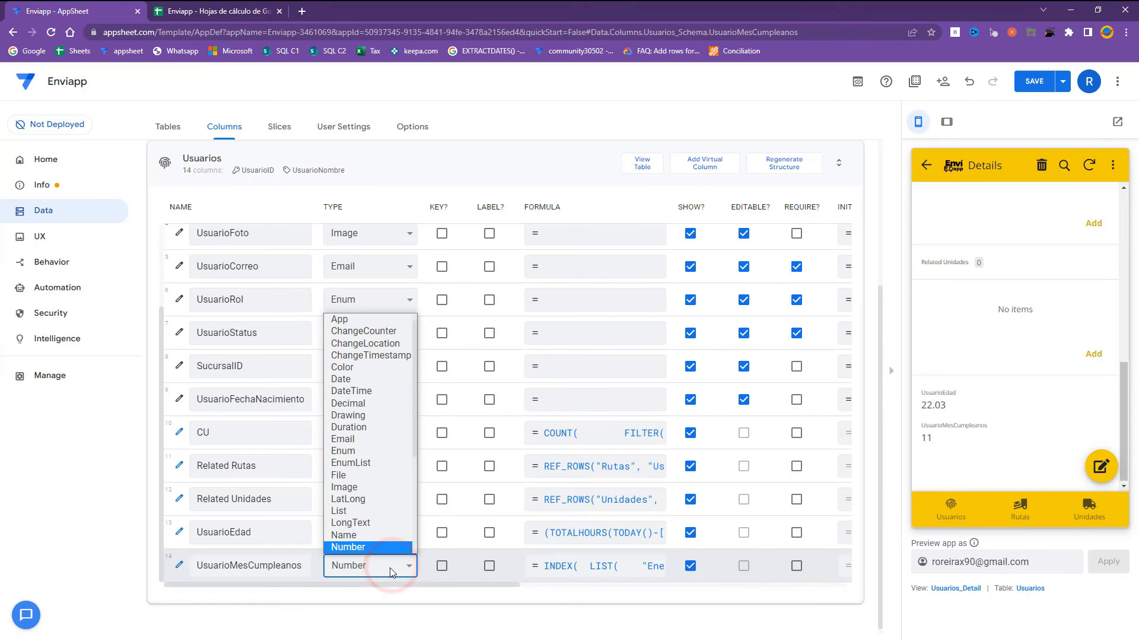
key("t")
key("Return")
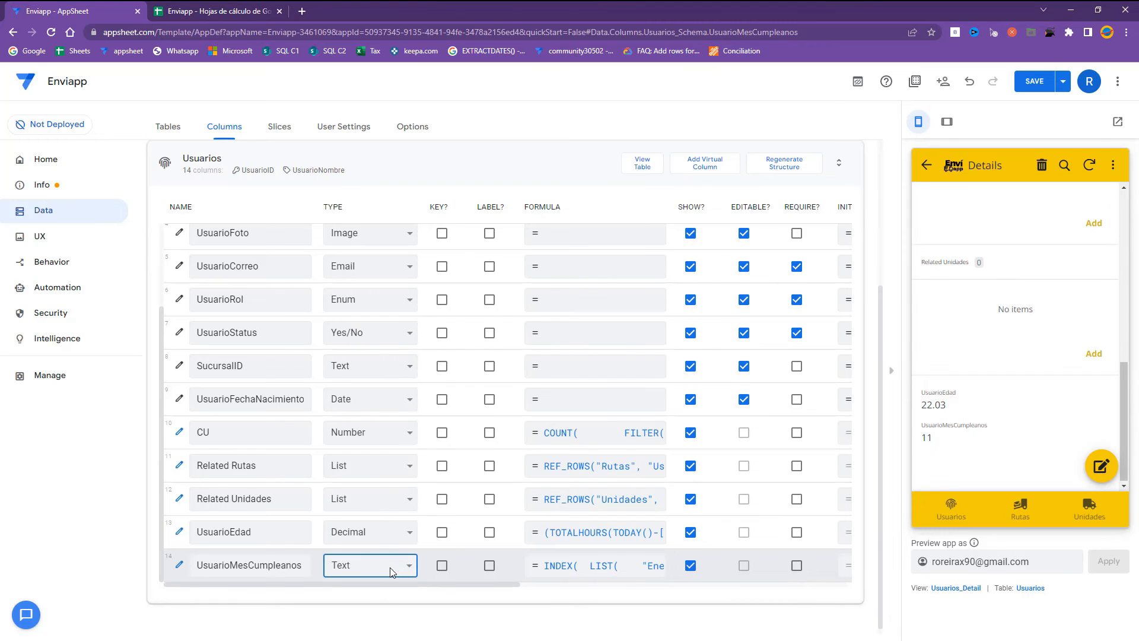
left_click(1032, 84)
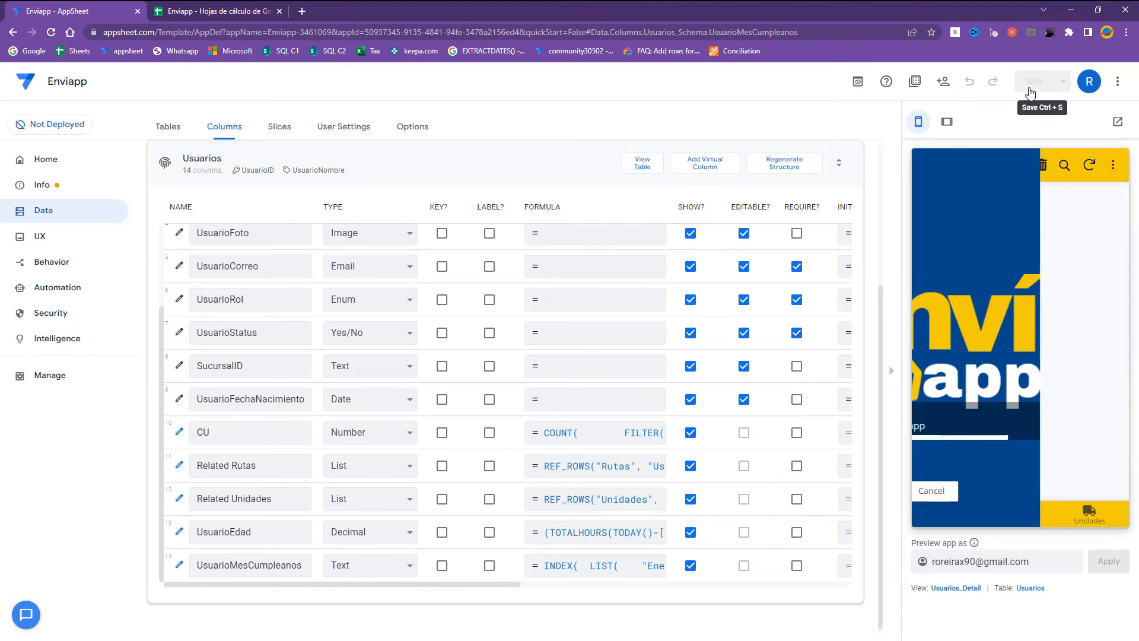
scroll(955, 459, "down", 10)
left_click(999, 437)
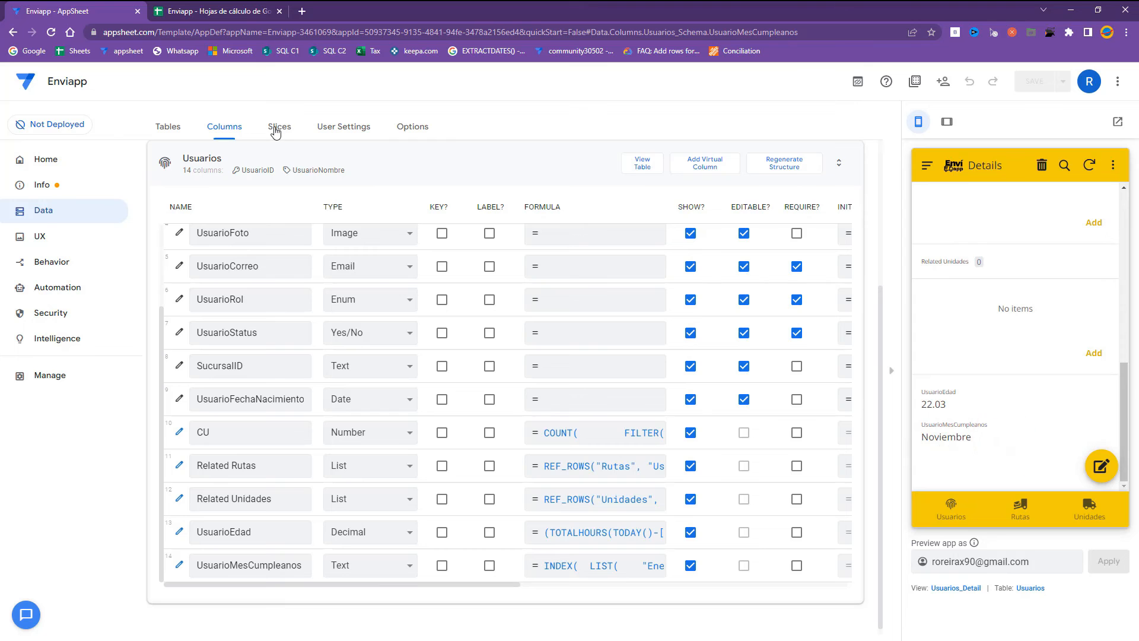
Create a new data slice and name it SLICECumpleaneros.
left_click(52, 215)
left_click(270, 129)
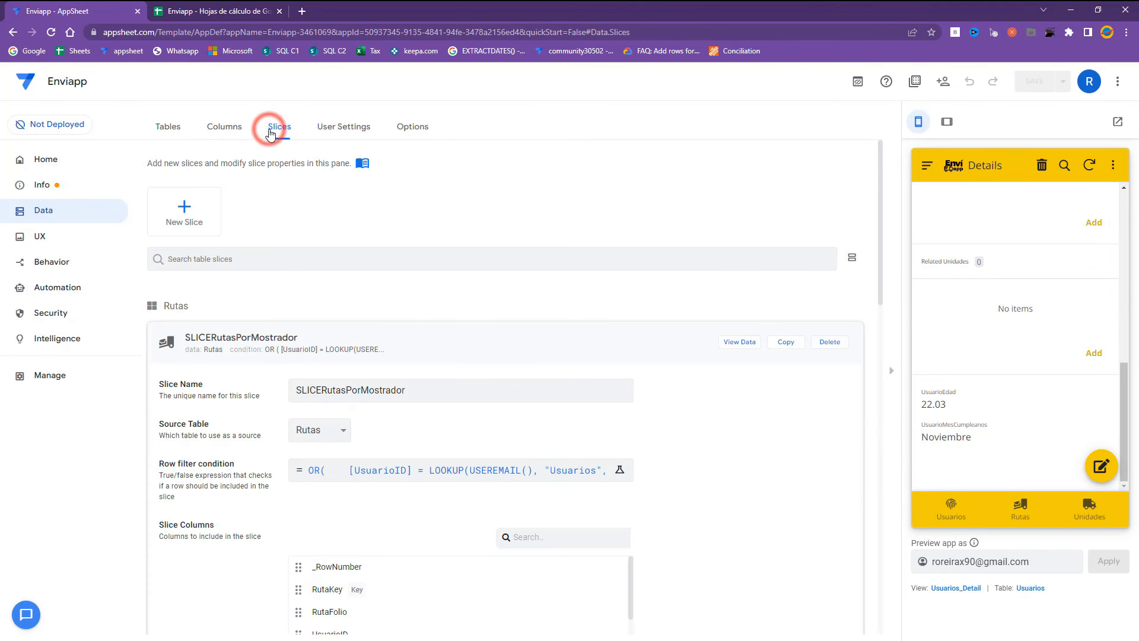
left_click(200, 227)
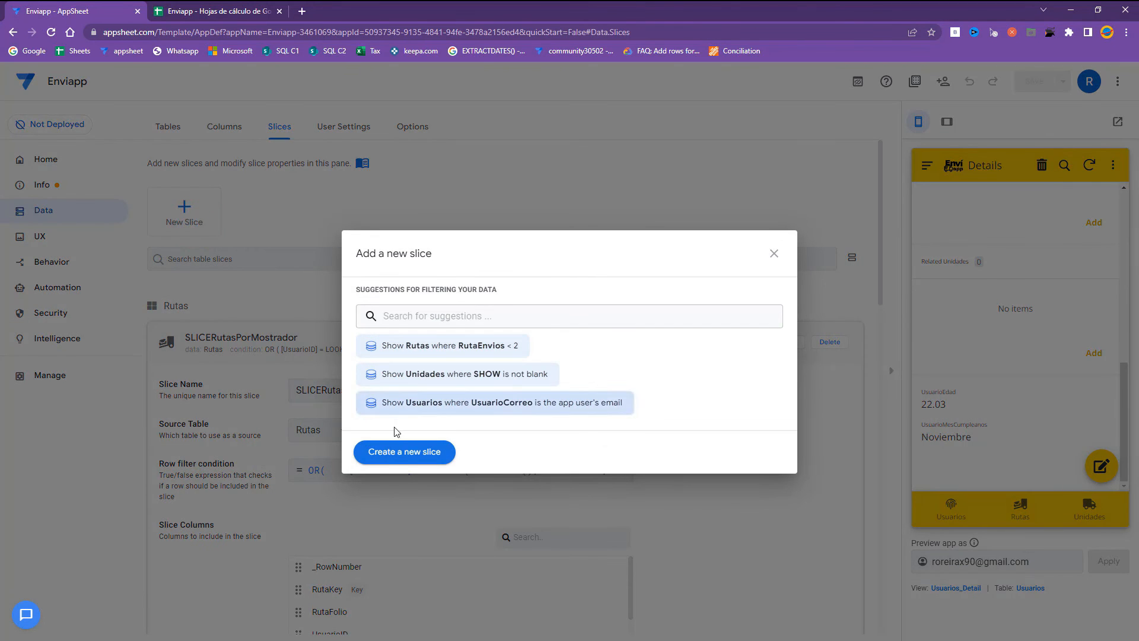
left_click(395, 449)
left_click(363, 205)
key("ctrl+a")
type("SLICE")
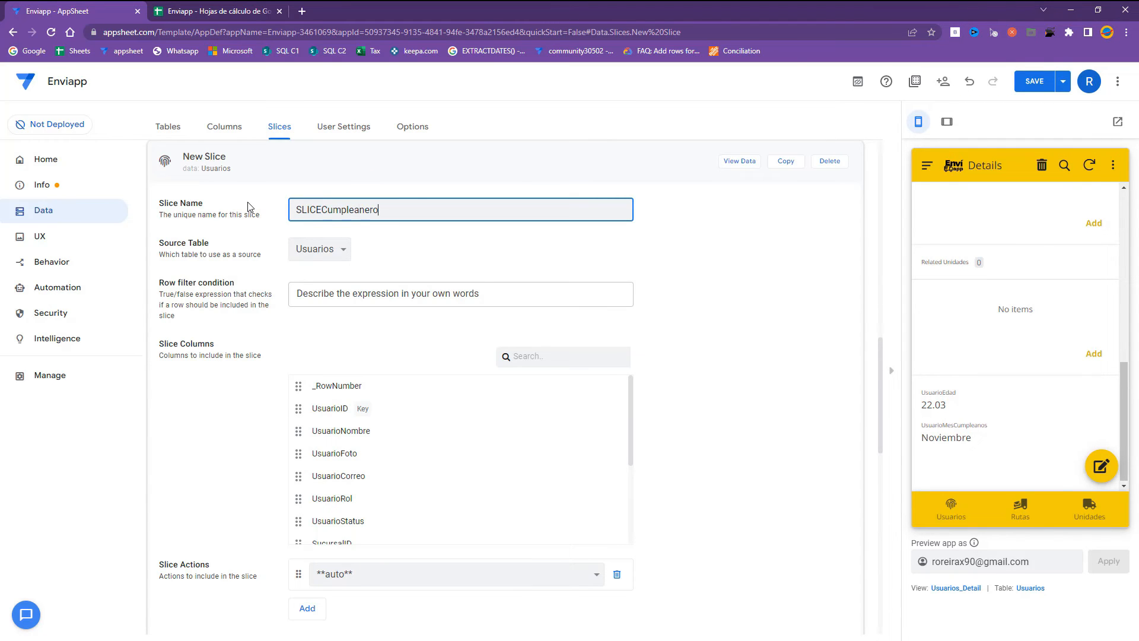
type("Cumpleaneros")
Switch the slice's source table to Clientes and return it to Usuarios.
left_click(315, 244)
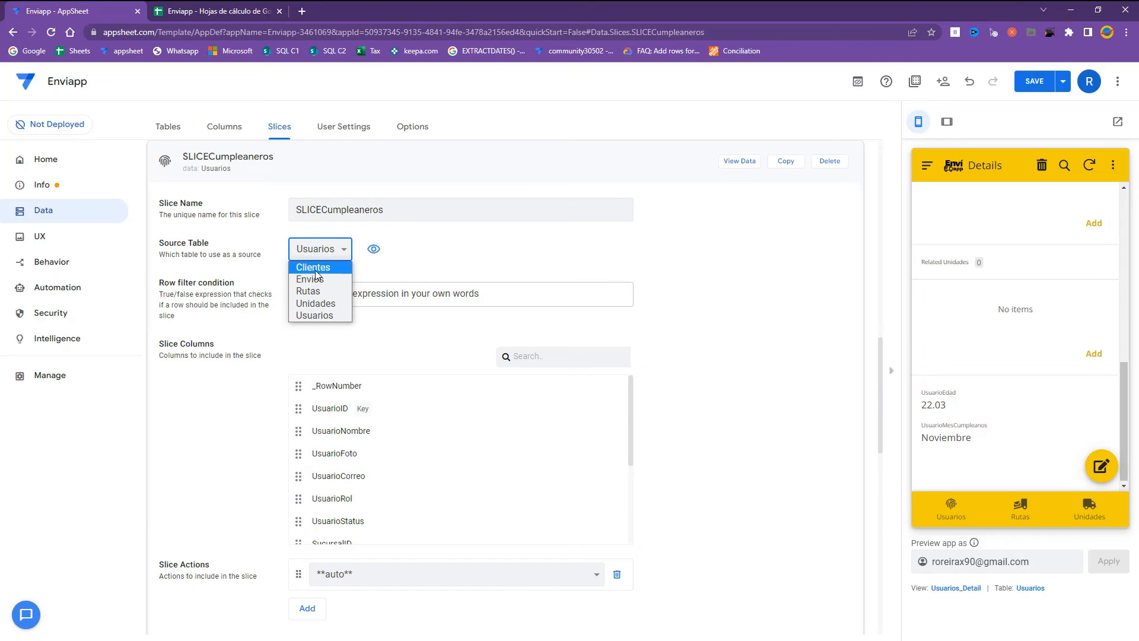
left_click(315, 269)
left_click(318, 250)
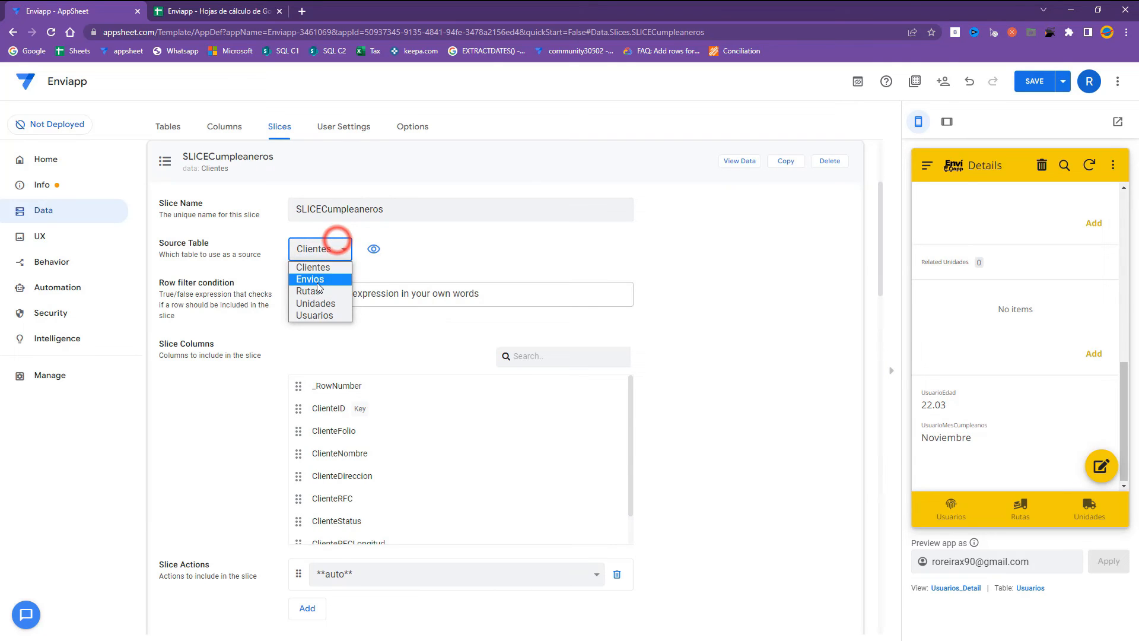
left_click(324, 314)
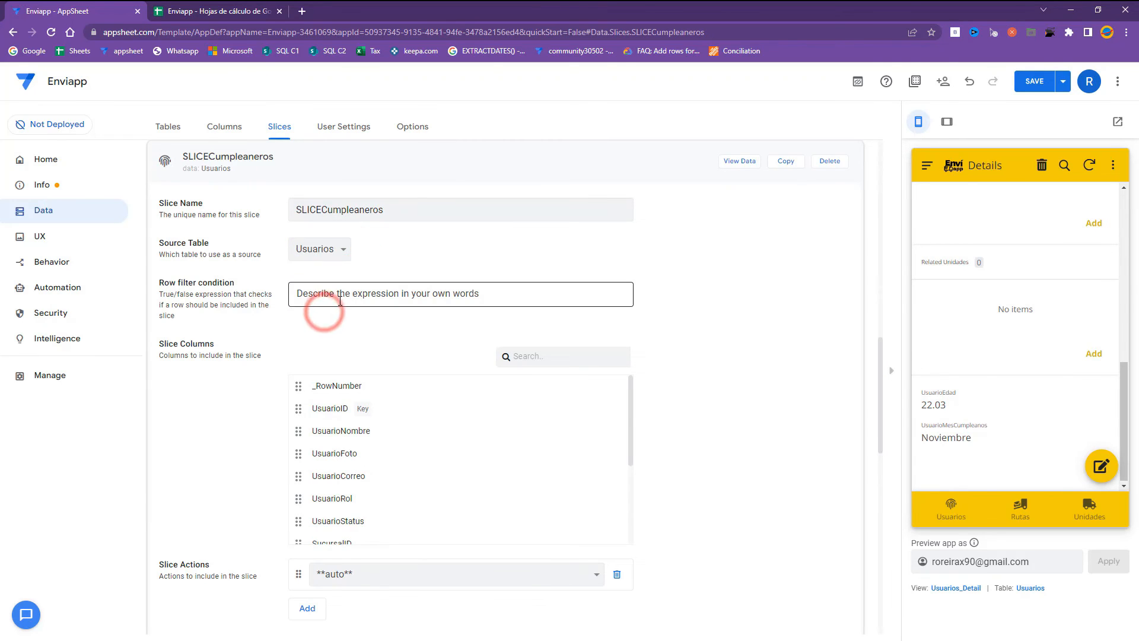
Enter the row filter condition MONTH([UsuarioFechaNacimiento]) = MONTH(TODAY()) for the SLICECumpleaneros slice.
left_click(338, 300)
left_click(340, 463)
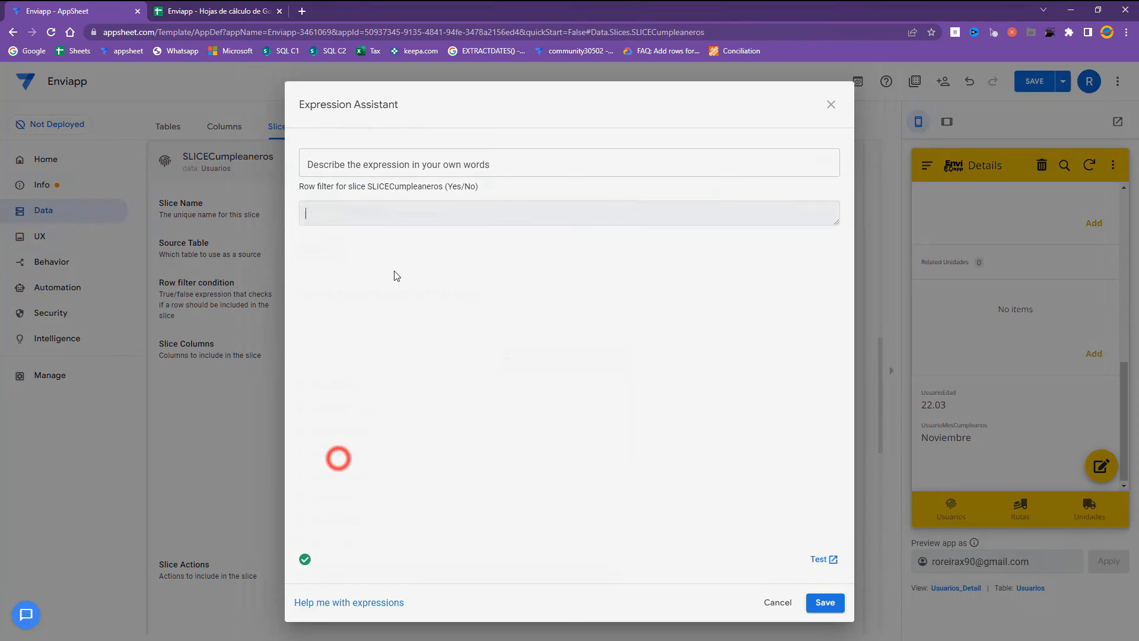
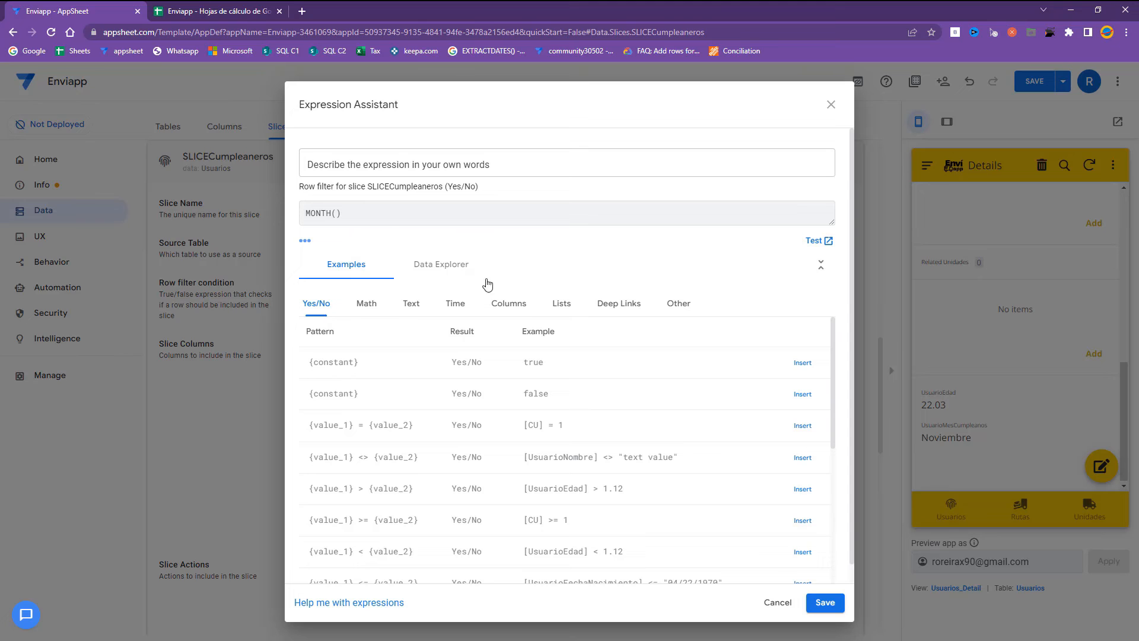
left_click(483, 304)
scroll(578, 487, "down", 3)
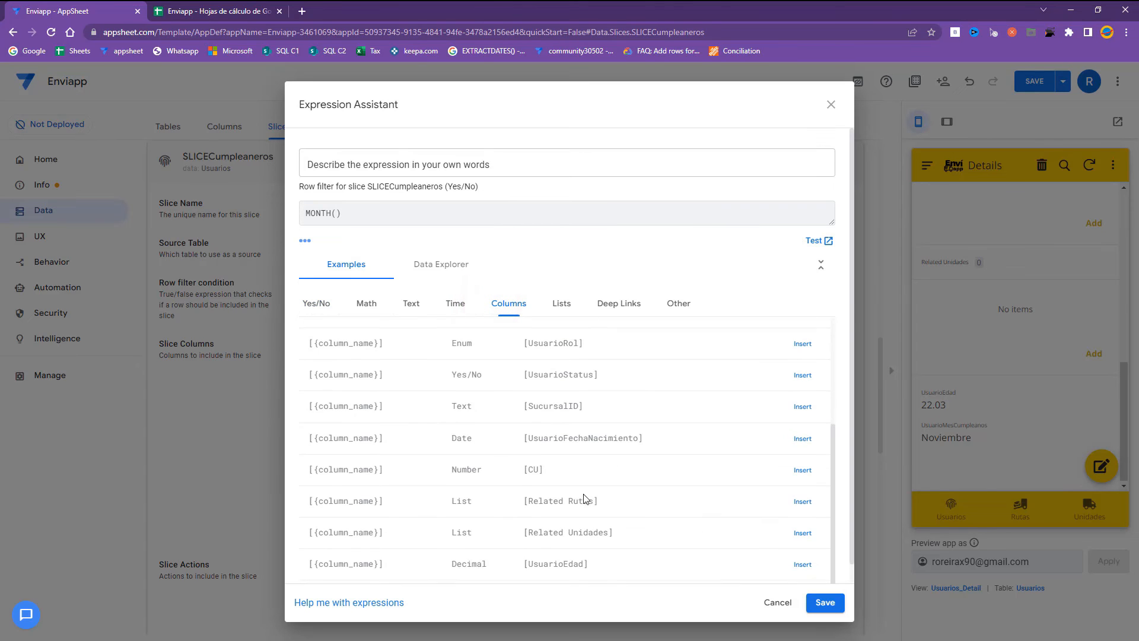
left_click(802, 441)
left_click_drag(371, 212, 457, 213)
left_click(472, 213)
left_click(340, 213)
key("BackSpace")
left_click(487, 215)
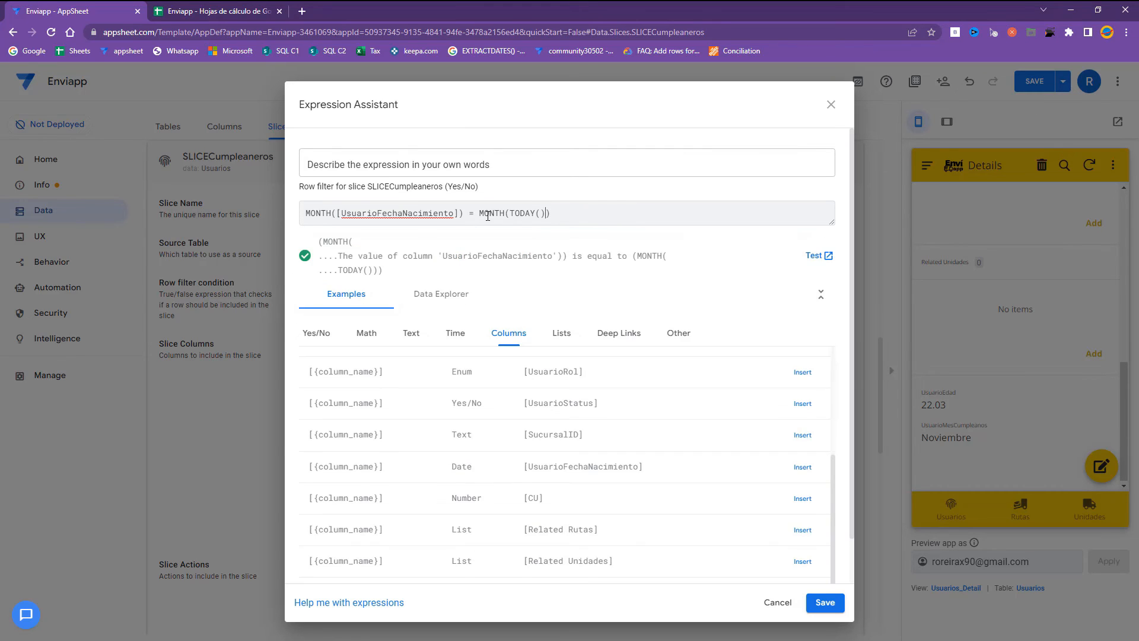
Save the slice's row filter expression and save the app.
triple_click(560, 217)
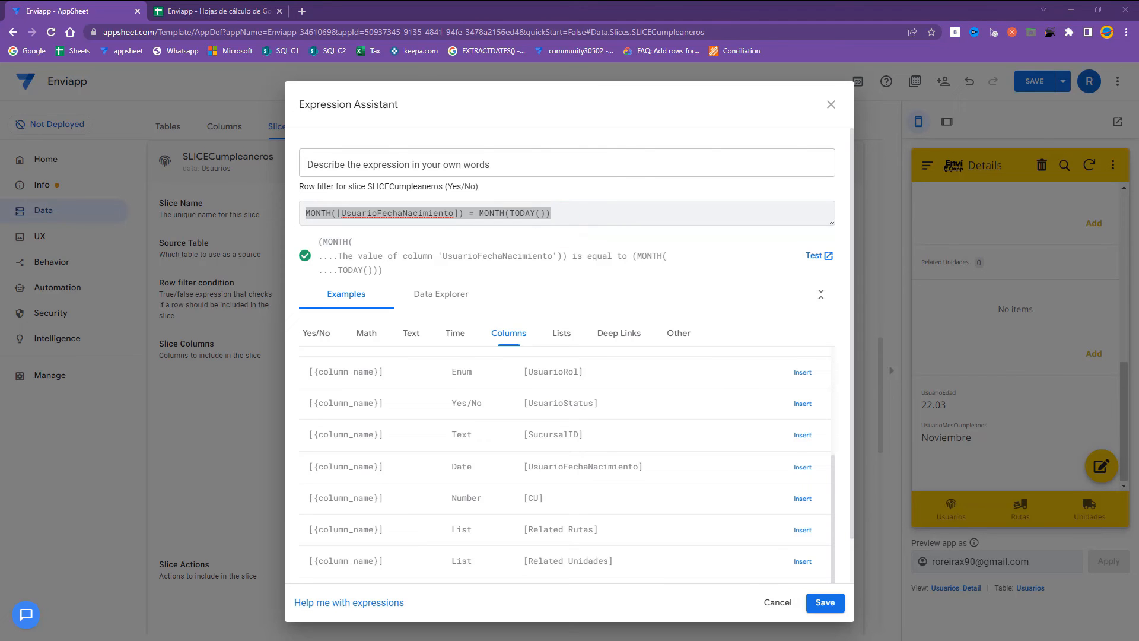
left_click(619, 213)
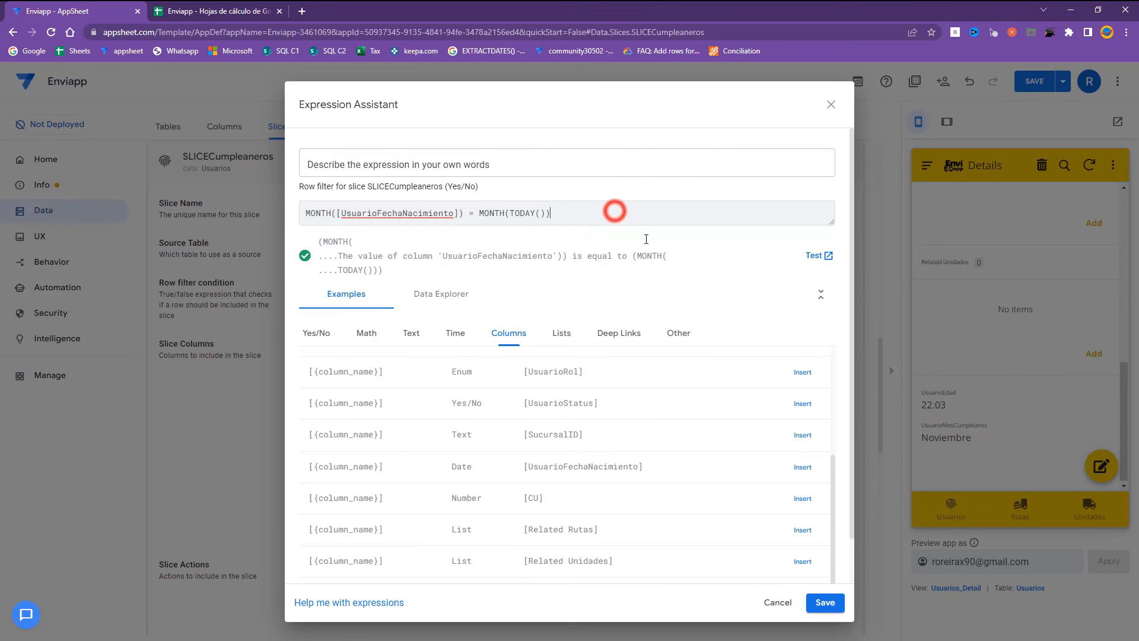
left_click(825, 602)
left_click(1038, 83)
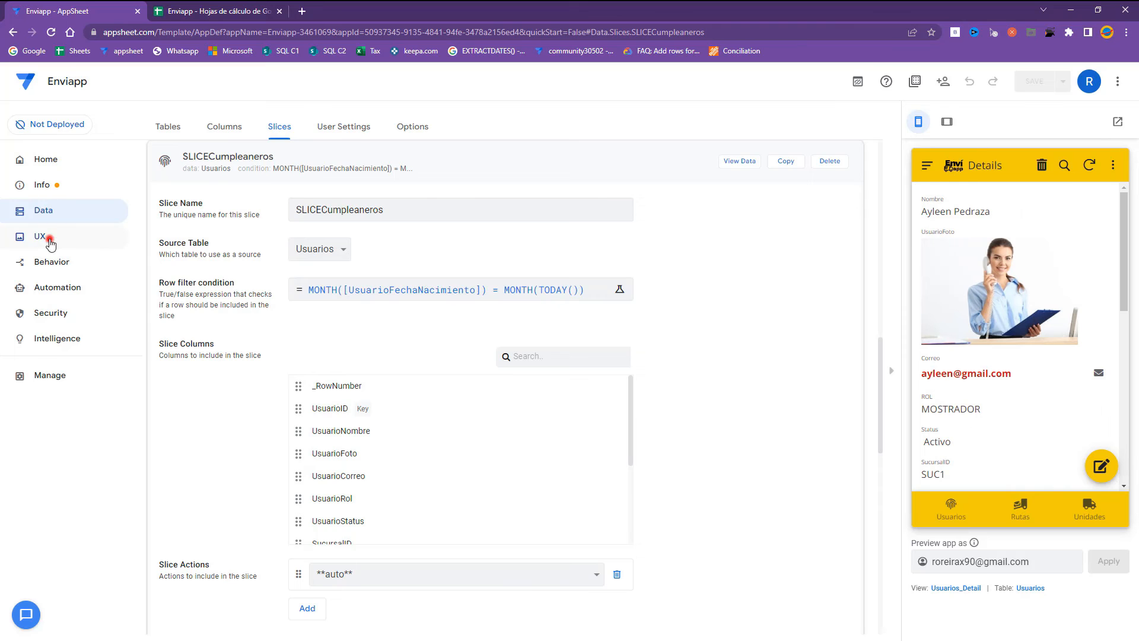
Create a new view based on the SLICECumpleaneros slice and name it Cumpeaneros.
left_click(40, 236)
left_click(181, 215)
left_click(445, 208)
triple_click(479, 207)
type("Cumpeaneros")
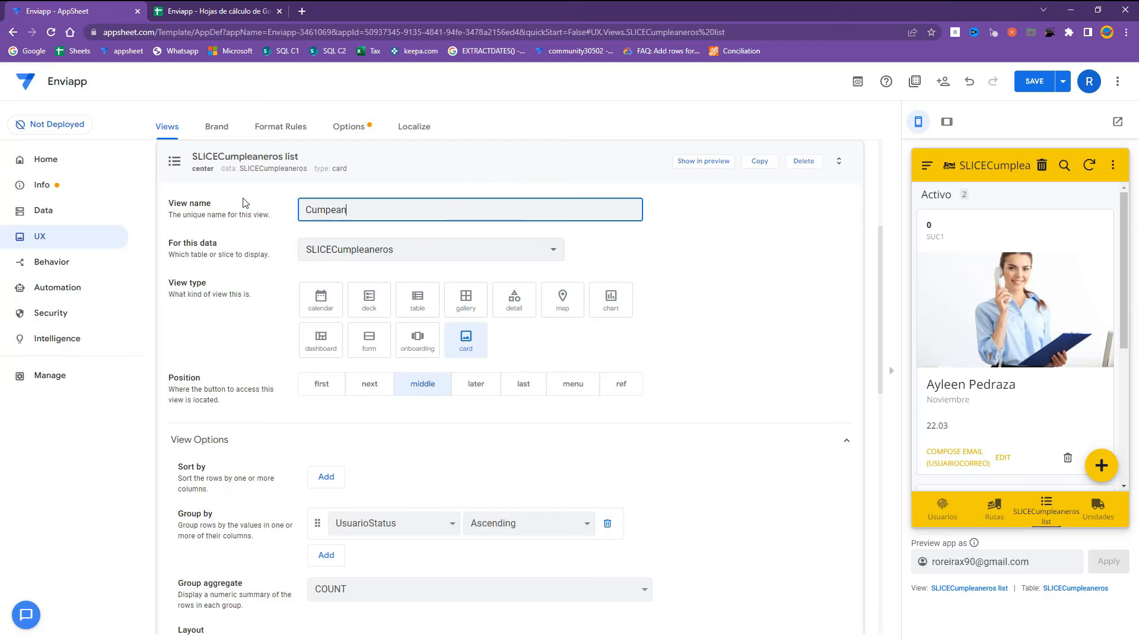
Set the Cumpeaneros view type to deck and turn off its action bar.
left_click(418, 298)
left_click(369, 298)
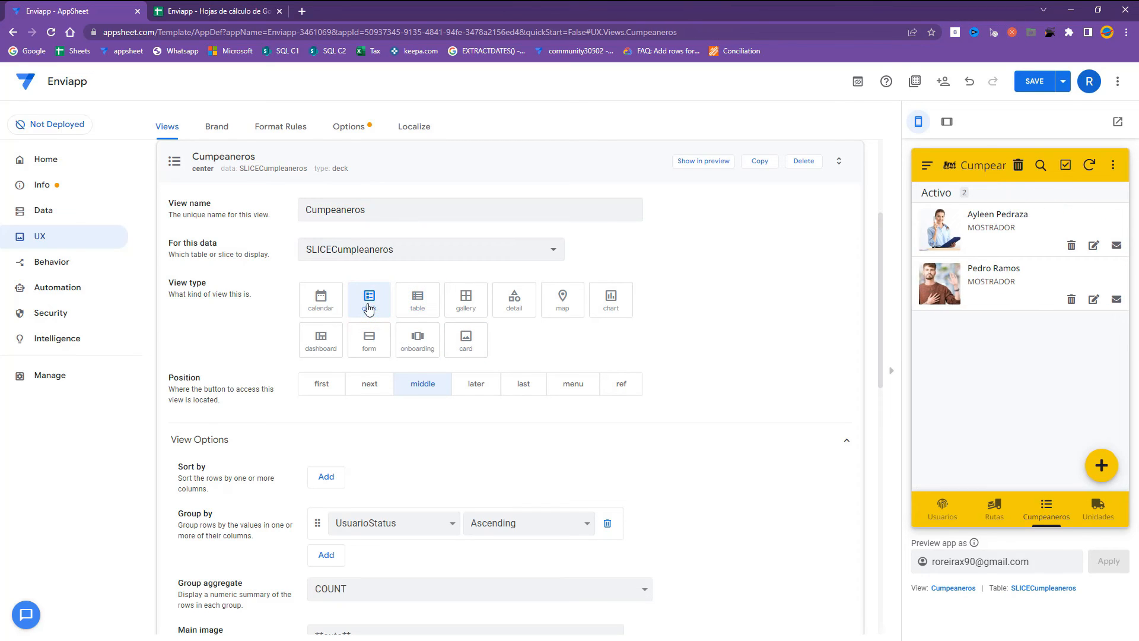
scroll(361, 432, "down", 7)
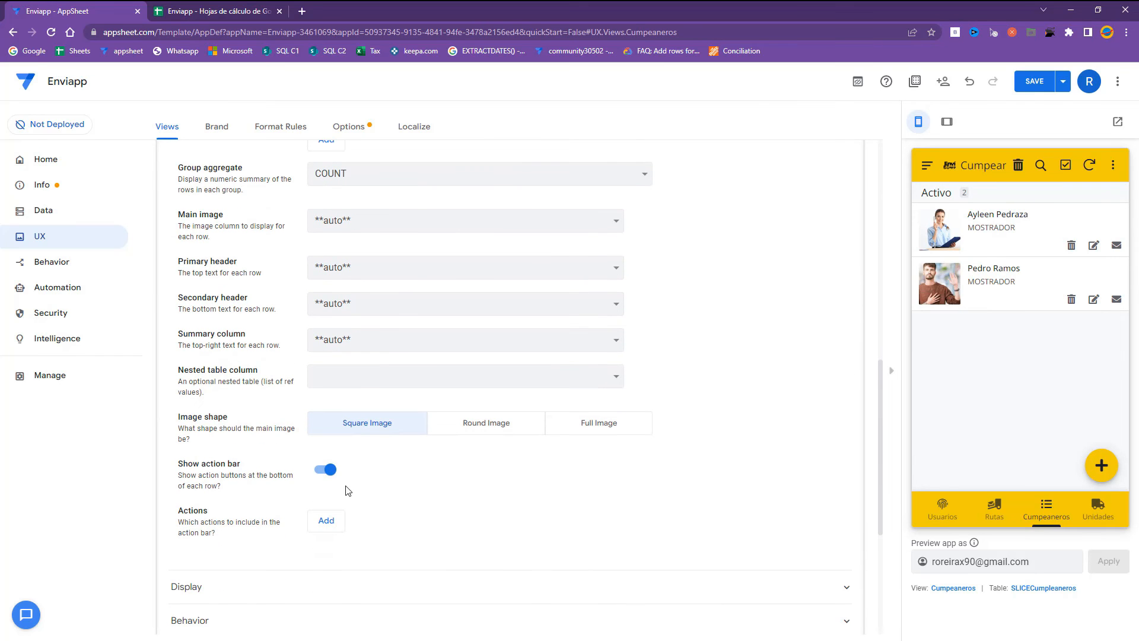
left_click(326, 471)
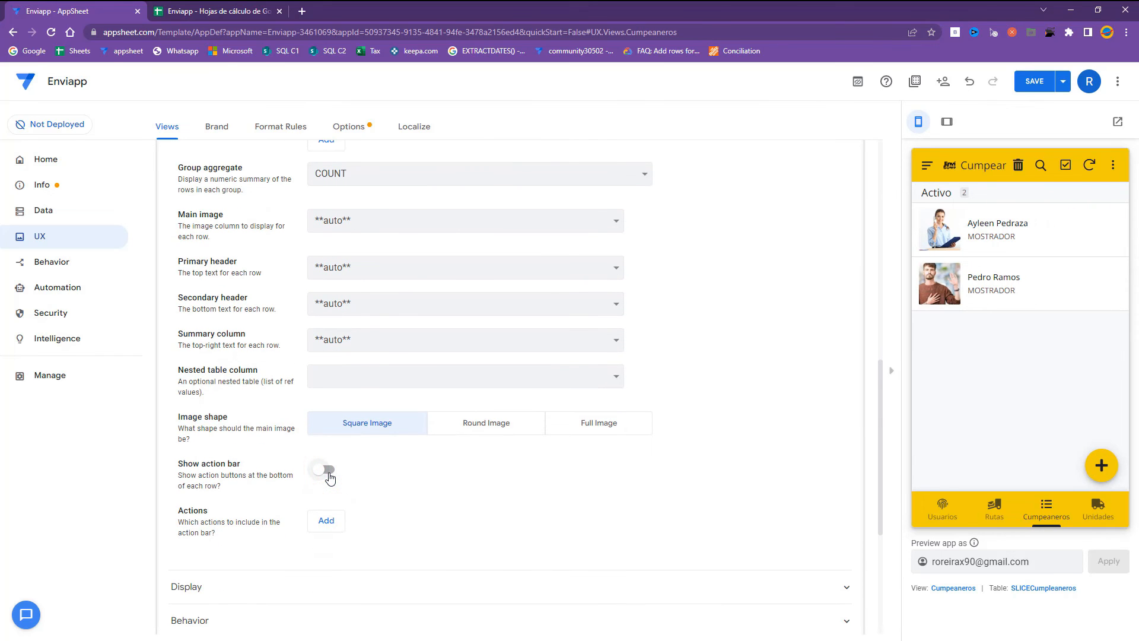
Search the view's icons for "part" and assign the solid birthday cake icon.
scroll(208, 571, "down", 1)
left_click(204, 529)
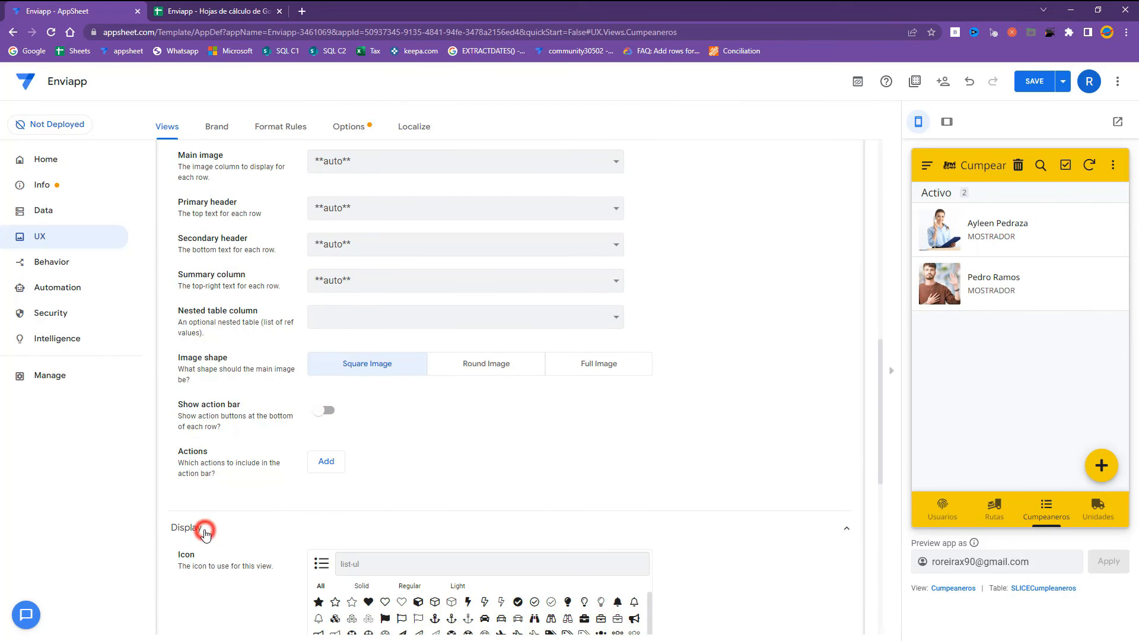
scroll(205, 533, "down", 2)
left_click(349, 439)
left_click(373, 442)
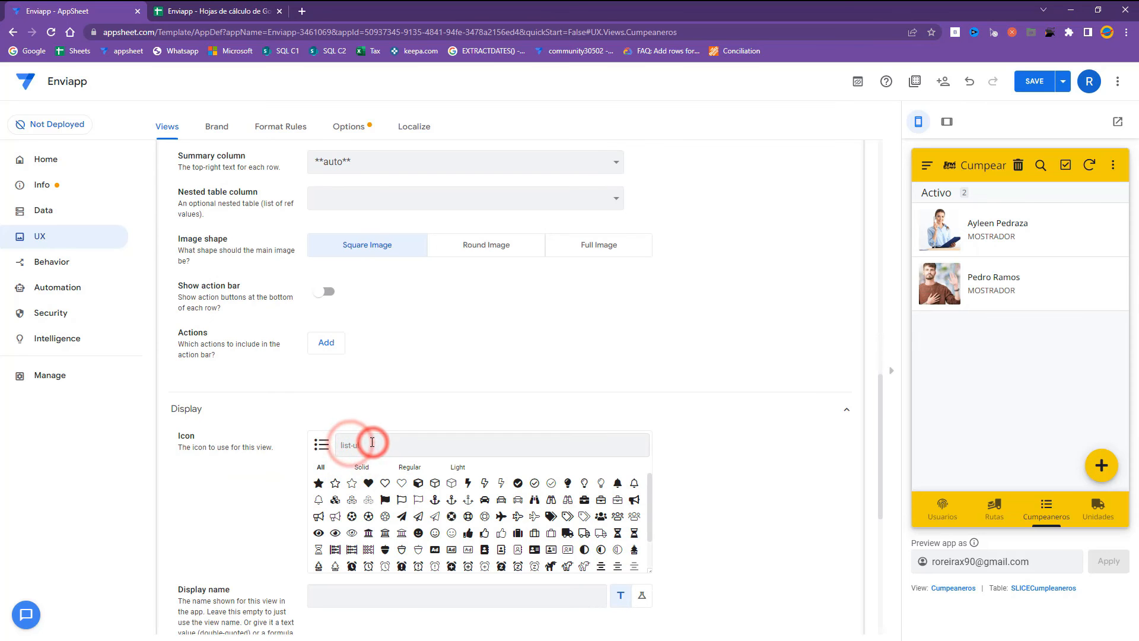
type("part")
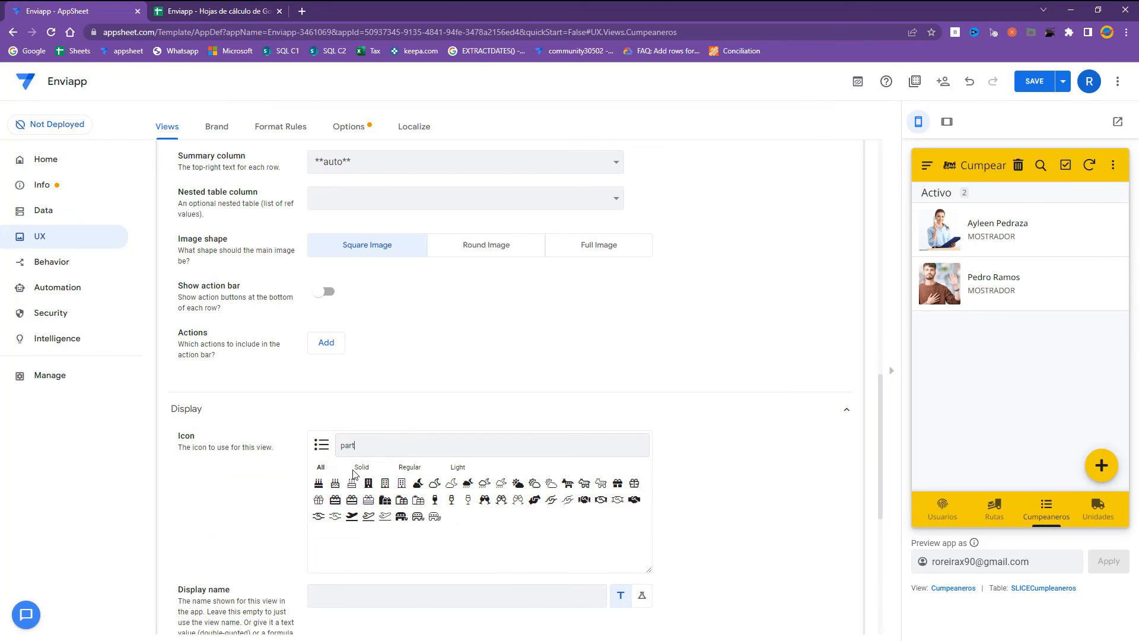
left_click(318, 485)
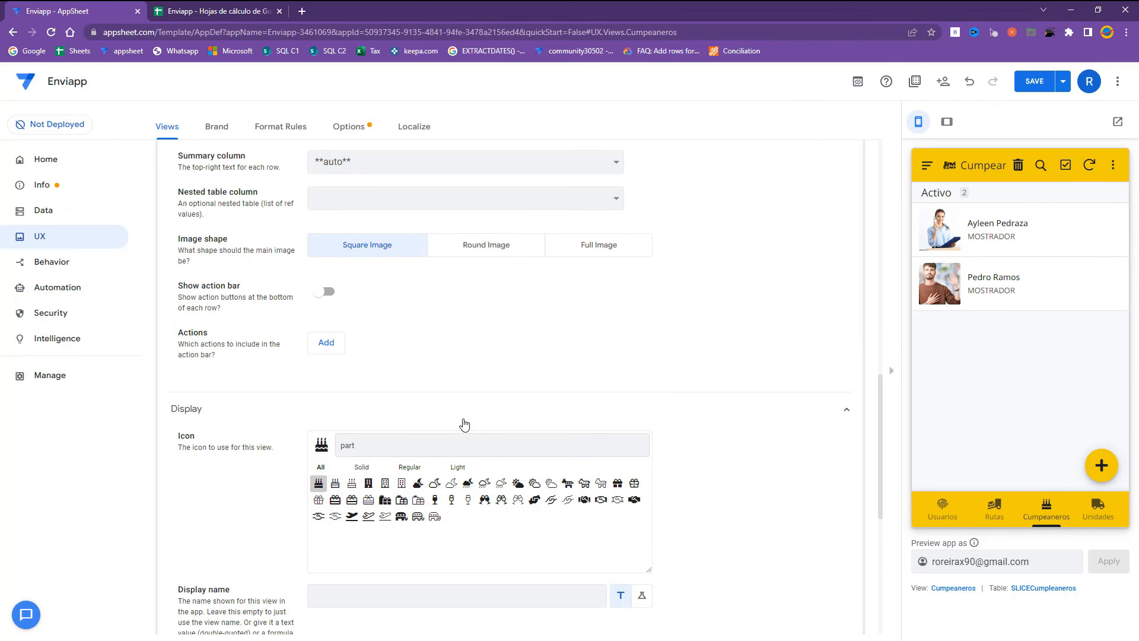
Set the view's summary column to UsuarioFechaNacimiento and save the app.
scroll(469, 419, "up", 2)
scroll(475, 413, "up", 2)
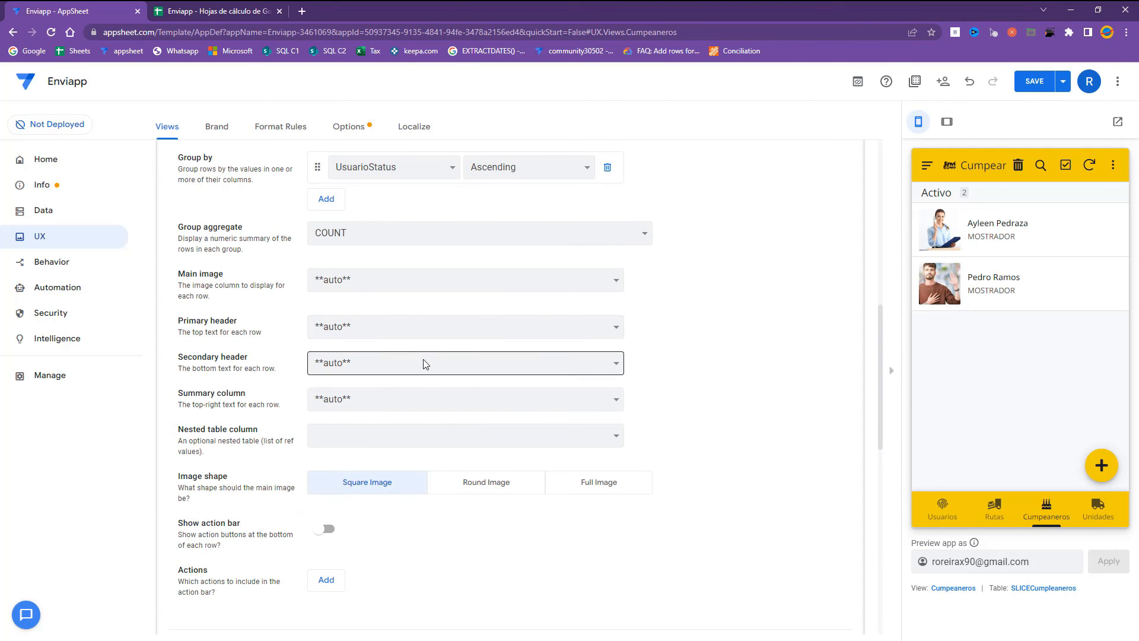
left_click(420, 399)
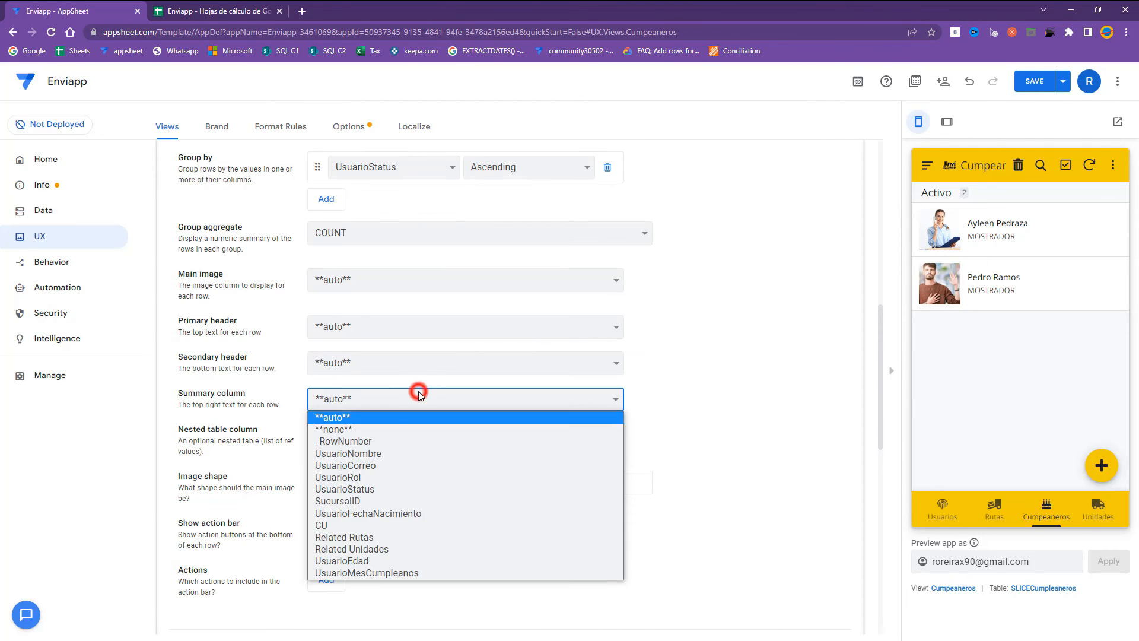
left_click(371, 514)
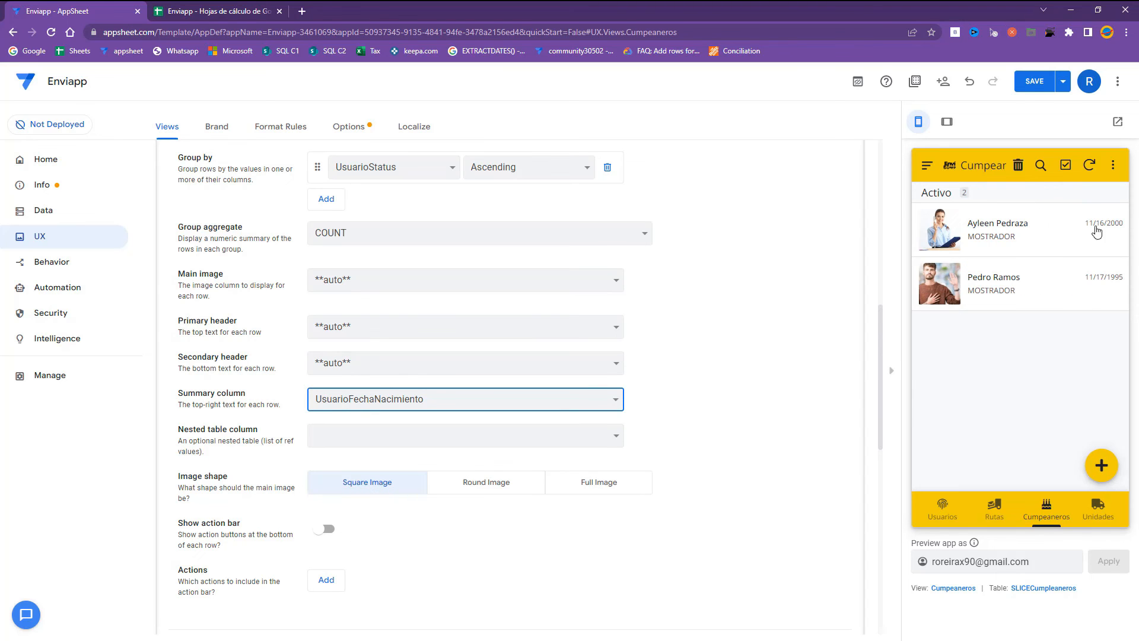
left_click(1037, 82)
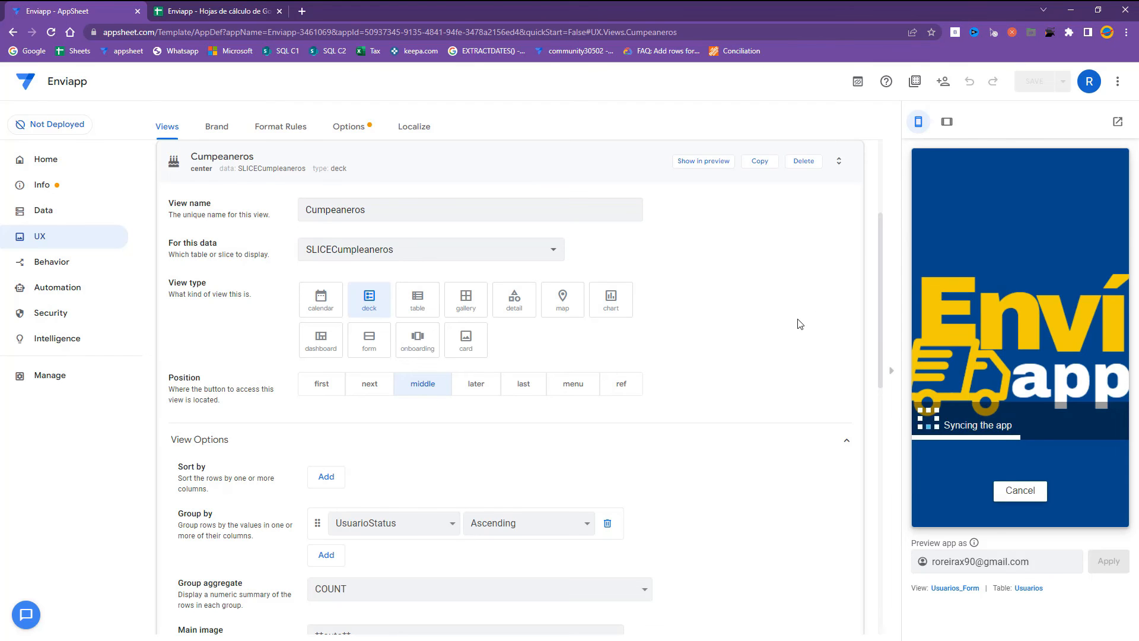
In the app preview, open the first REPARTIDOR user's record from the Usuarios view for editing.
left_click(943, 508)
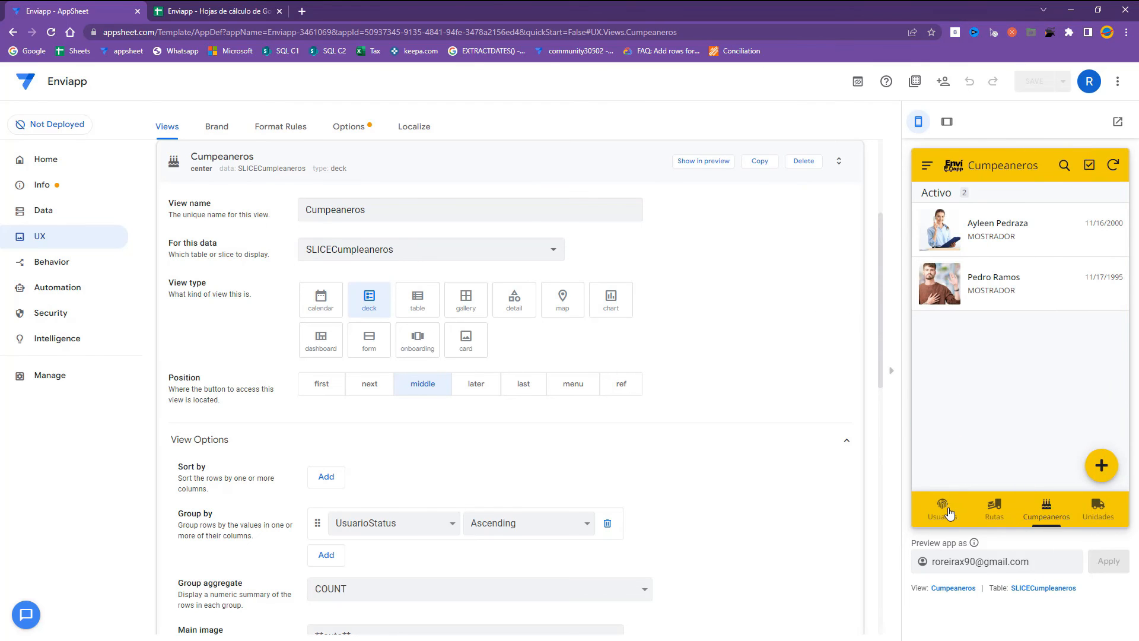
left_click(991, 432)
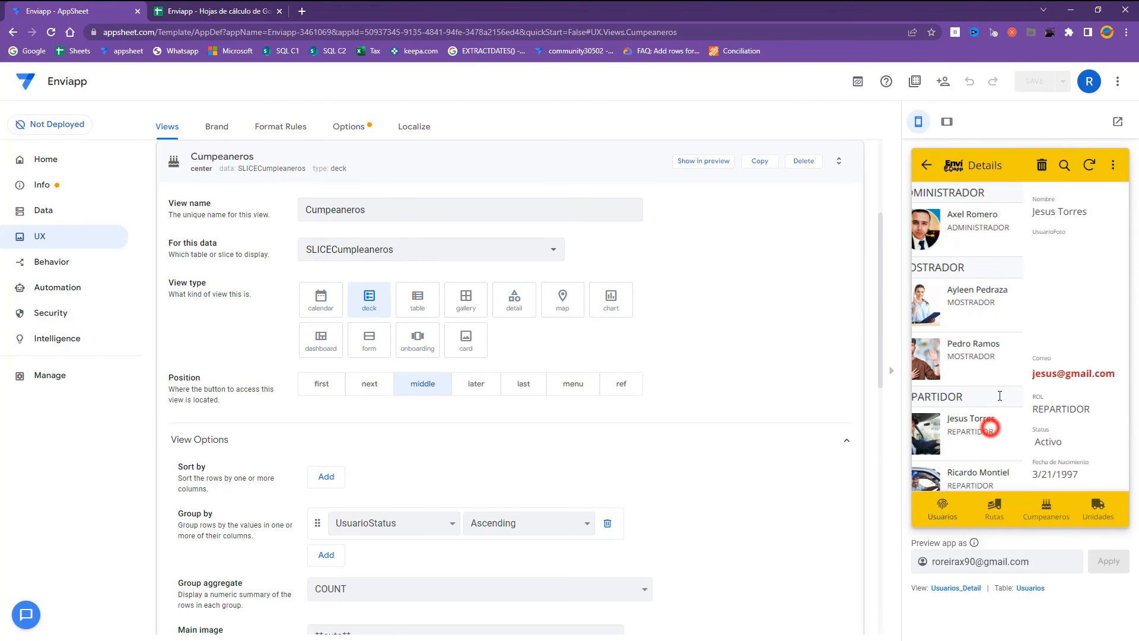
left_click(1098, 463)
scroll(1015, 332, "down", 3)
scroll(1015, 344, "down", 6)
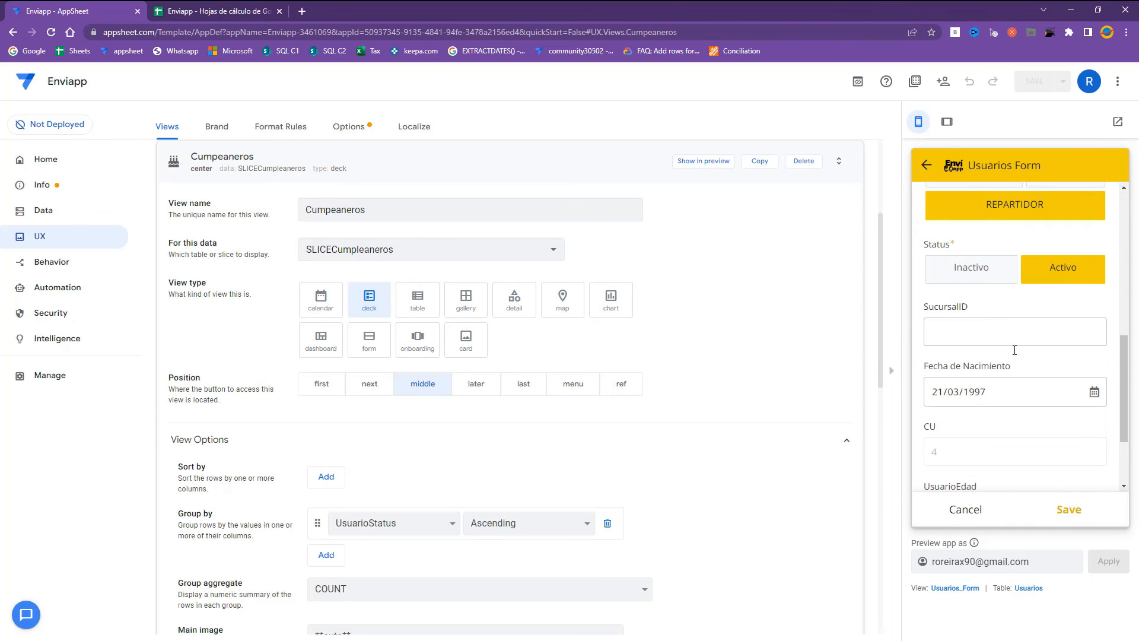
Change the user's Fecha de Nacimiento to a day in November, save the record, and check the Cumpeaneros view.
left_click(1095, 278)
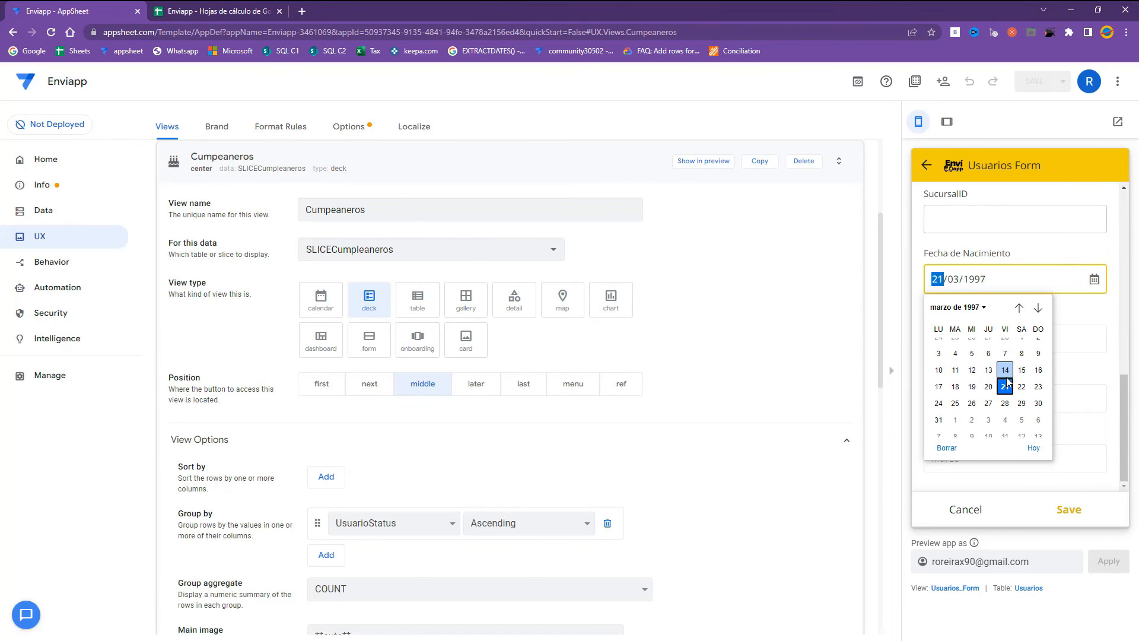
left_click(1038, 308)
left_click(1038, 308)
left_click(1038, 308)
left_click(1038, 308)
left_click(1038, 308)
left_click(1038, 307)
left_click(1038, 308)
left_click(1038, 308)
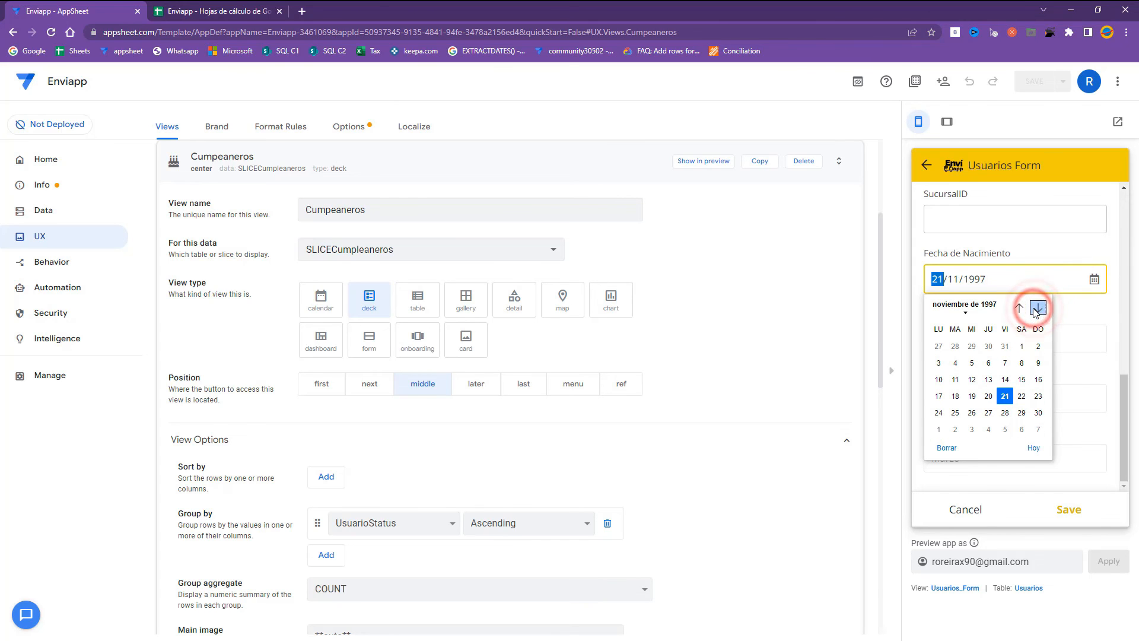
left_click(1005, 413)
left_click(1070, 508)
left_click(1045, 509)
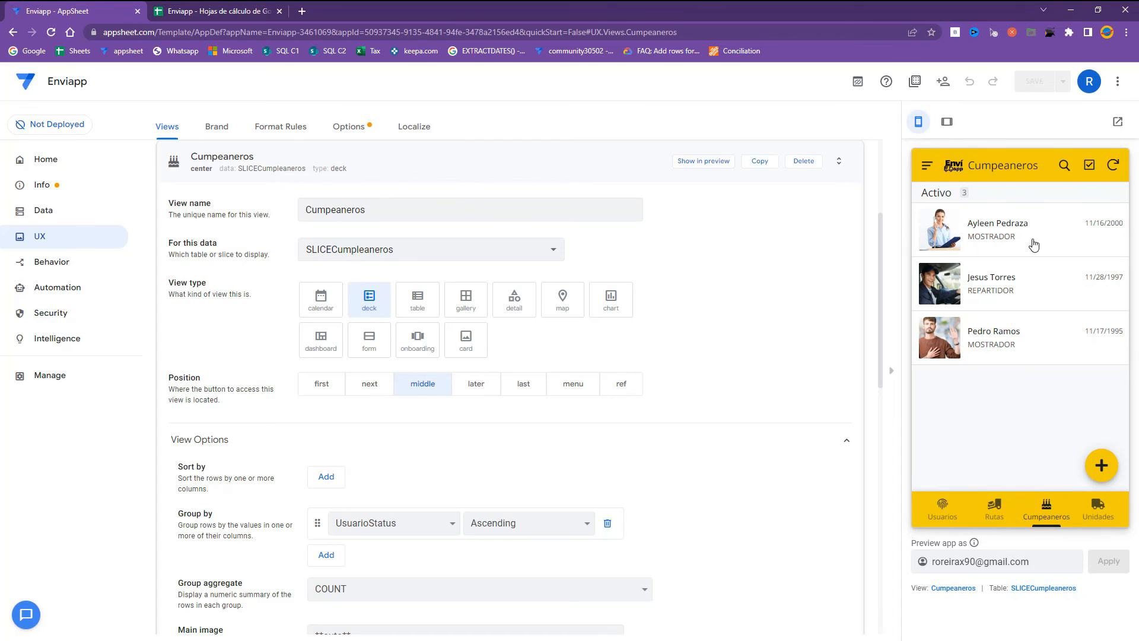
Add a sort to the Cumpeaneros view by the UsuarioFechaNacimiento column.
left_click(953, 590)
scroll(451, 482, "down", 2)
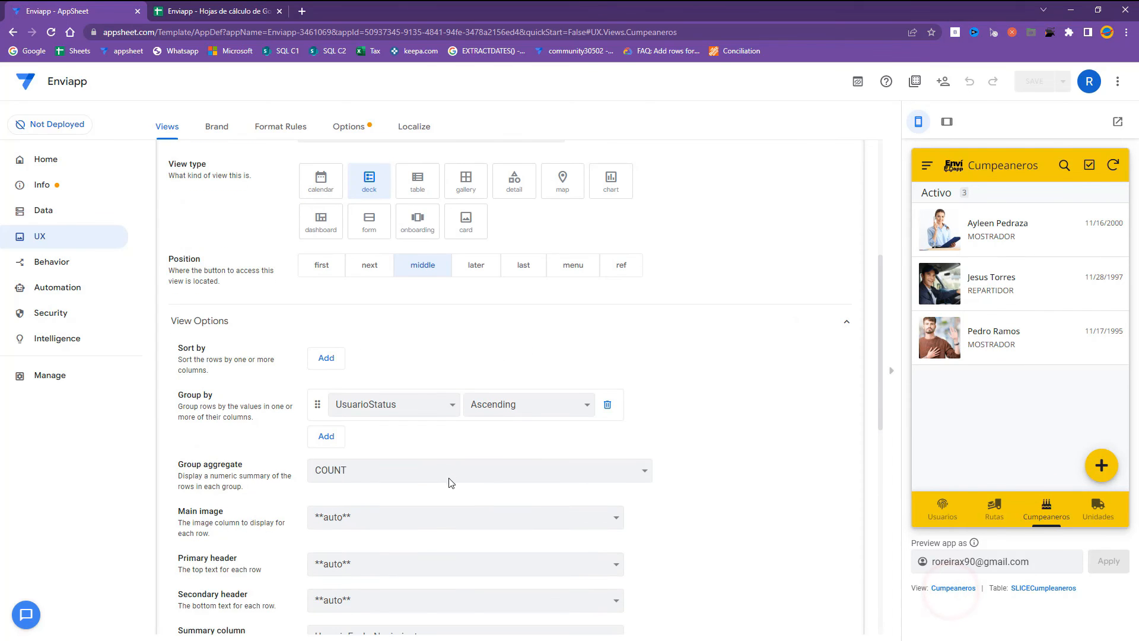
left_click(325, 359)
left_click(367, 357)
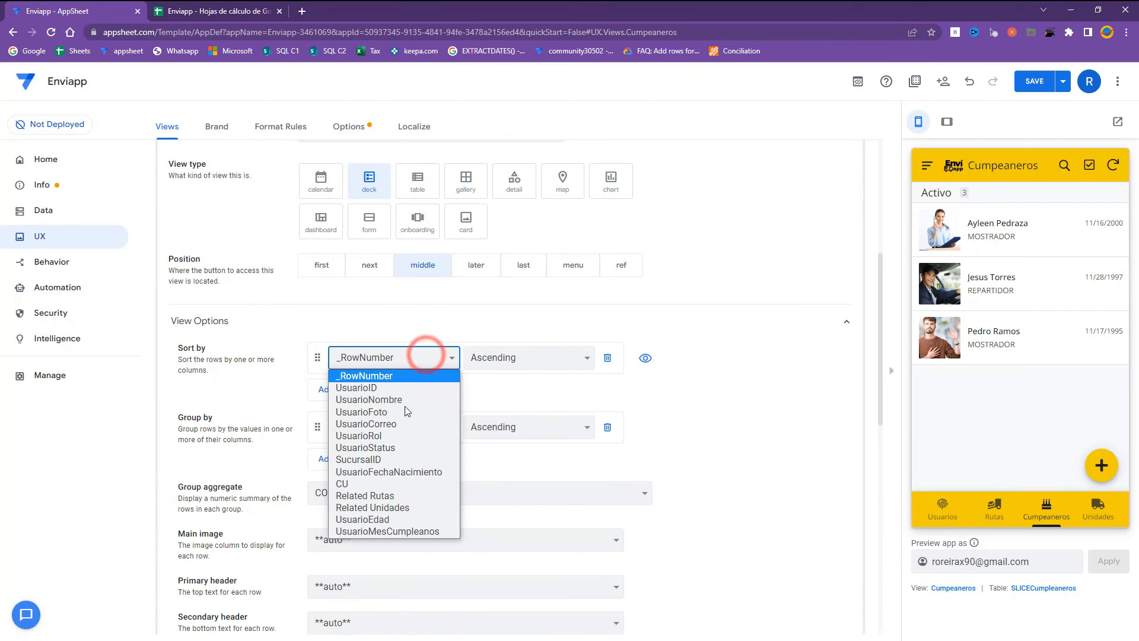
left_click(388, 472)
Switch the birth date sort order to Descending and return it to Ascending, comparing the preview list.
left_click(518, 356)
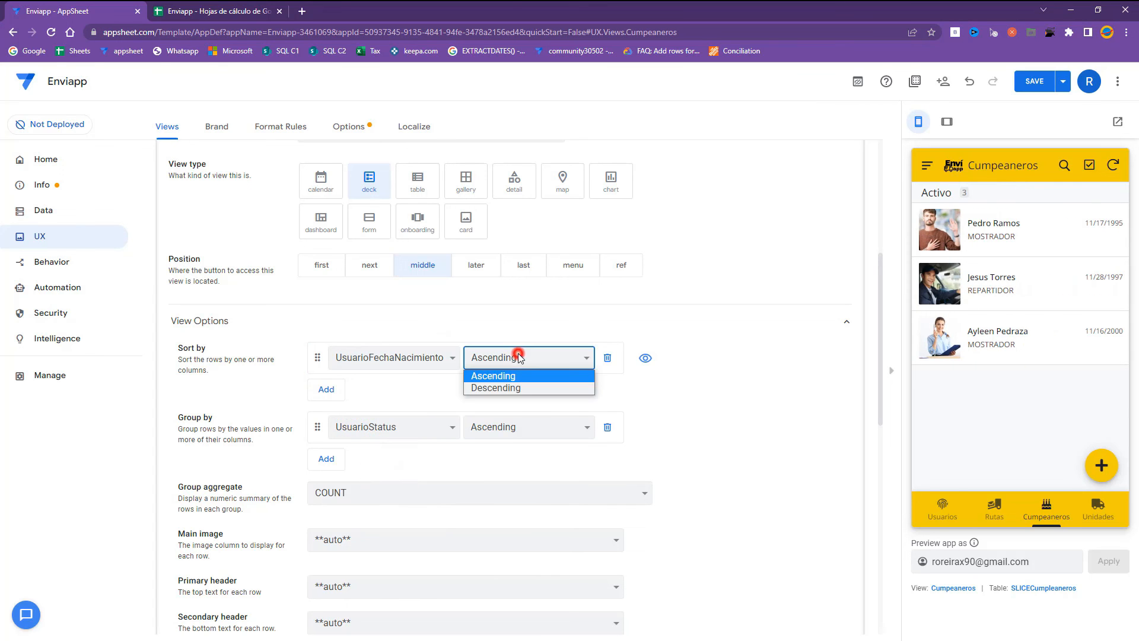
left_click(501, 389)
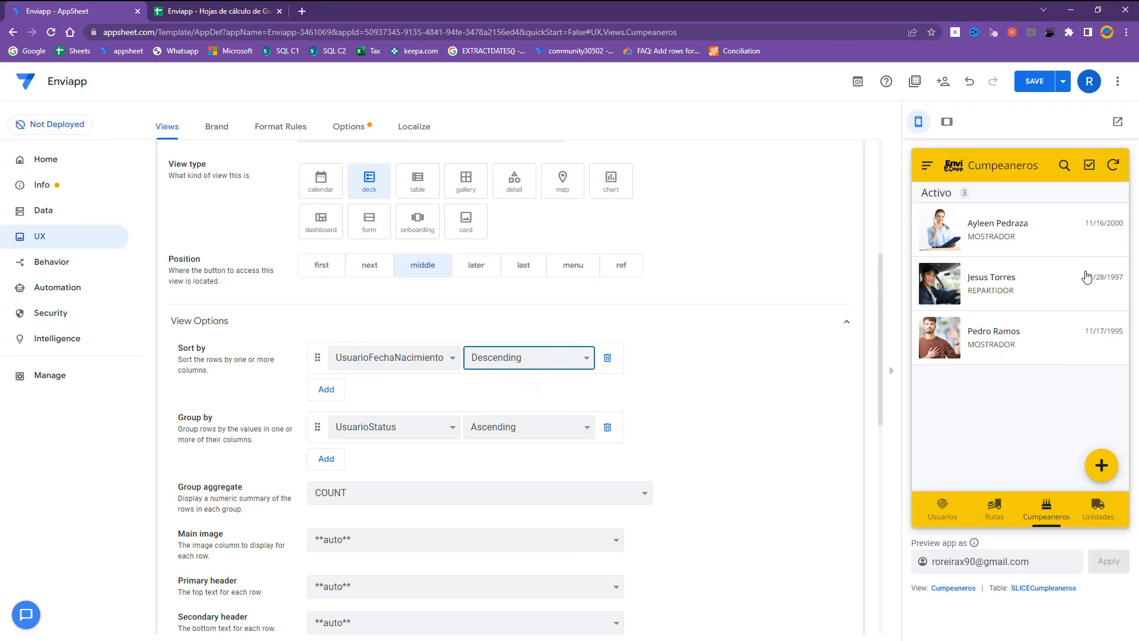
left_click(554, 356)
left_click(541, 371)
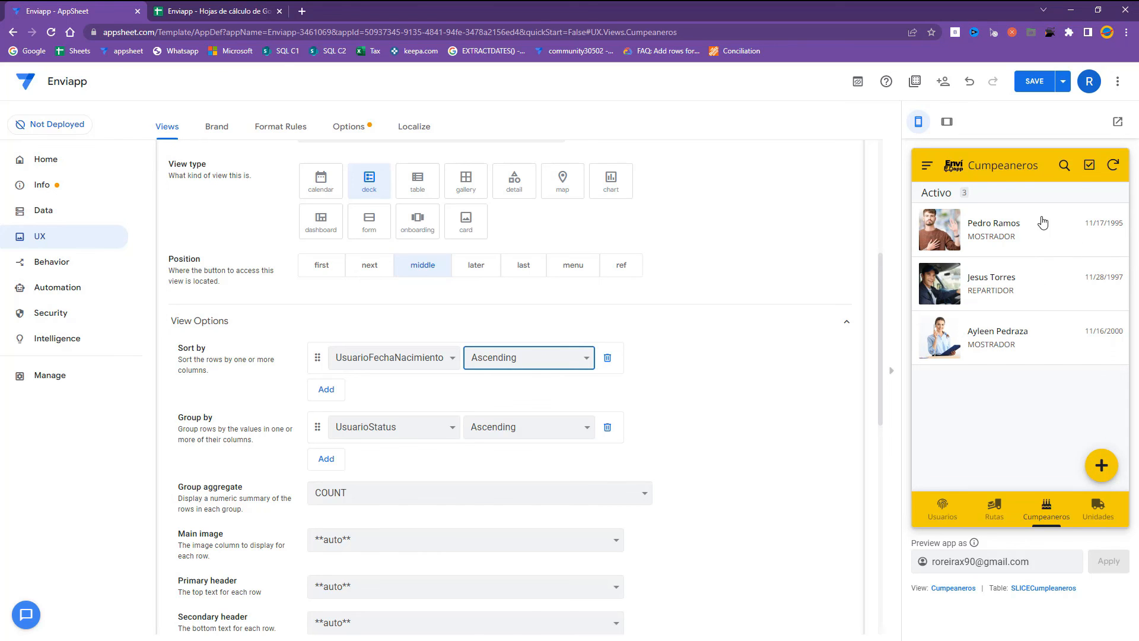
left_click(416, 358)
left_click(415, 359)
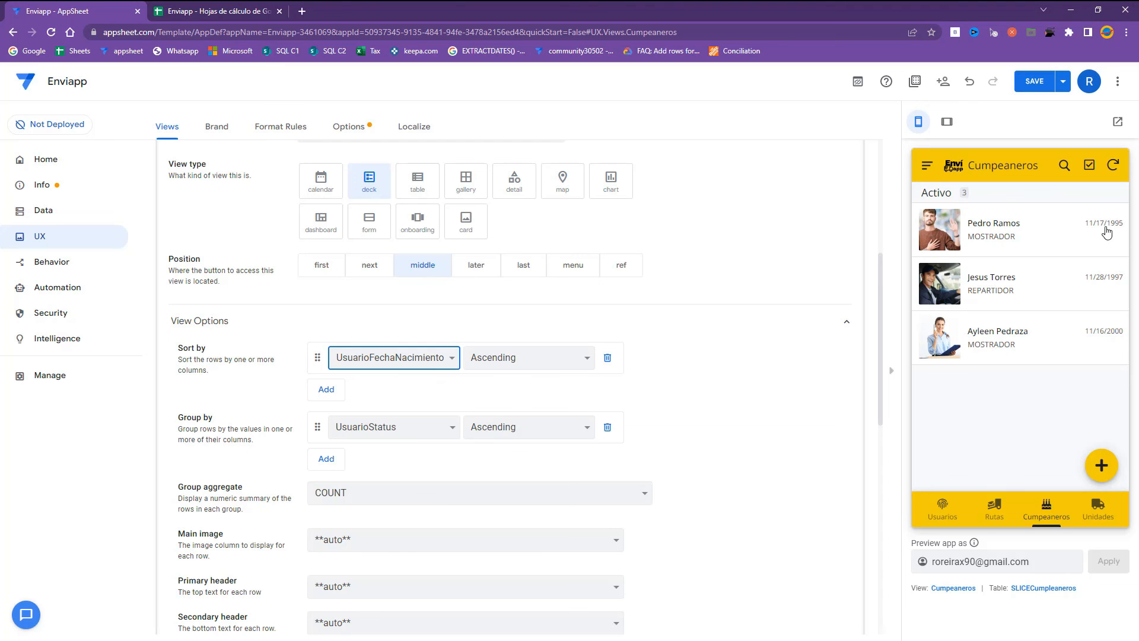
Add a virtual column named UsuarioDiaCumpleanos to the Usuarios table.
left_click(43, 211)
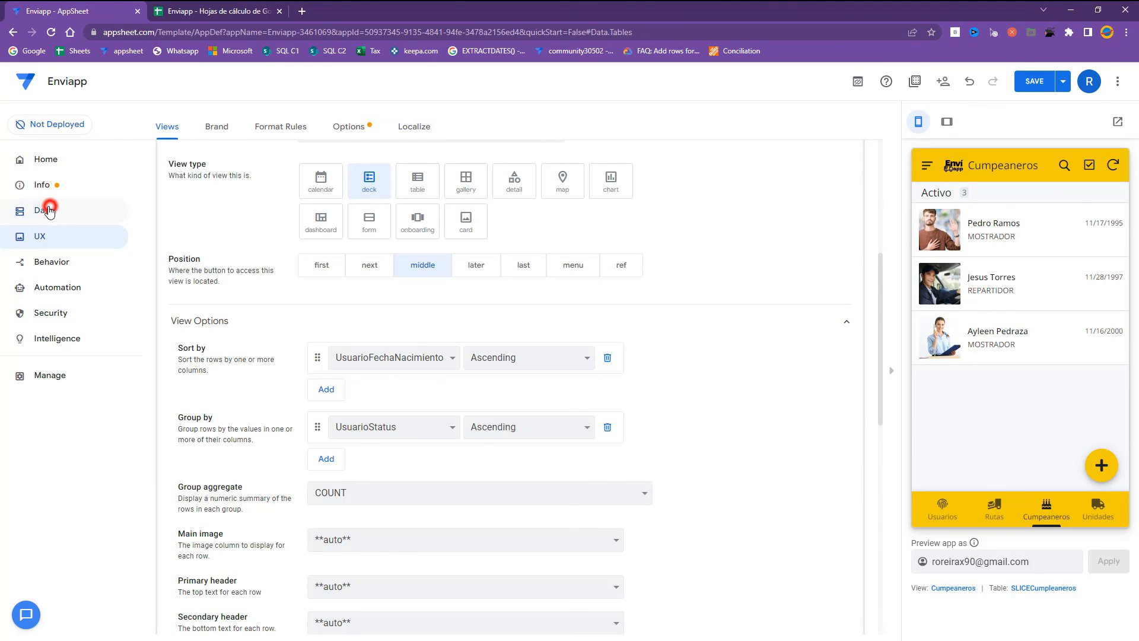
left_click(644, 441)
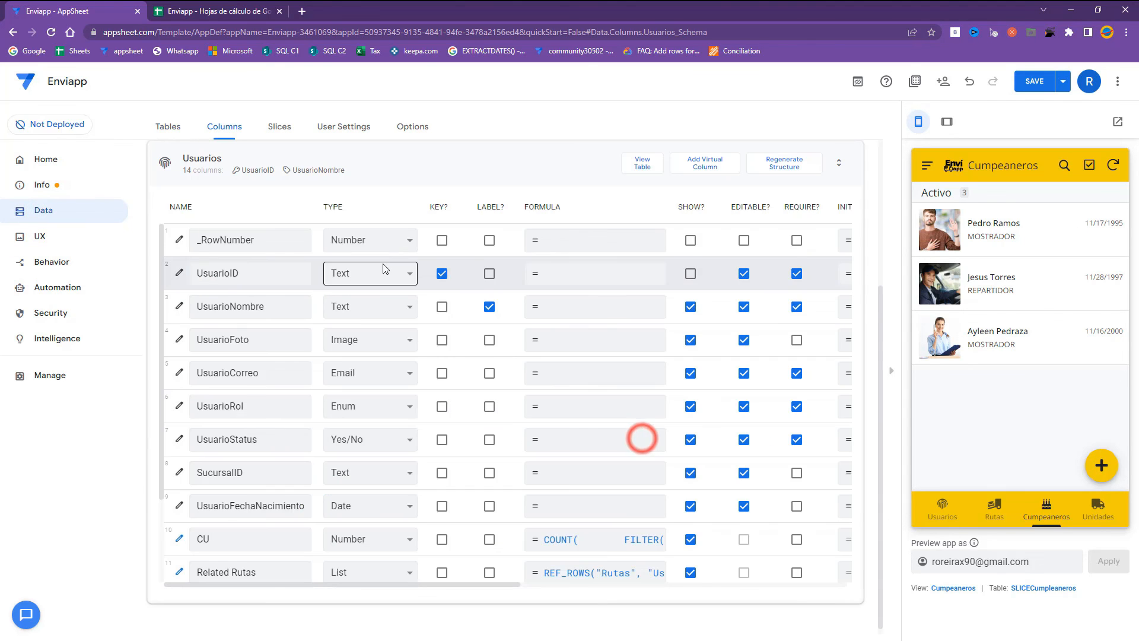
scroll(586, 386, "down", 2)
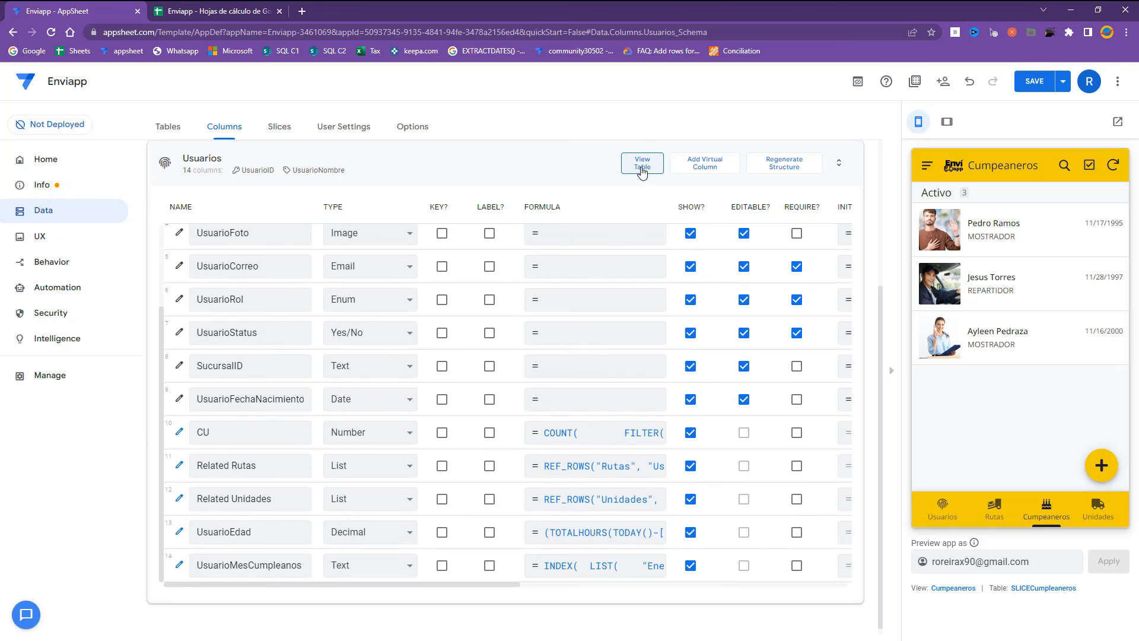
left_click(709, 162)
triple_click(565, 183)
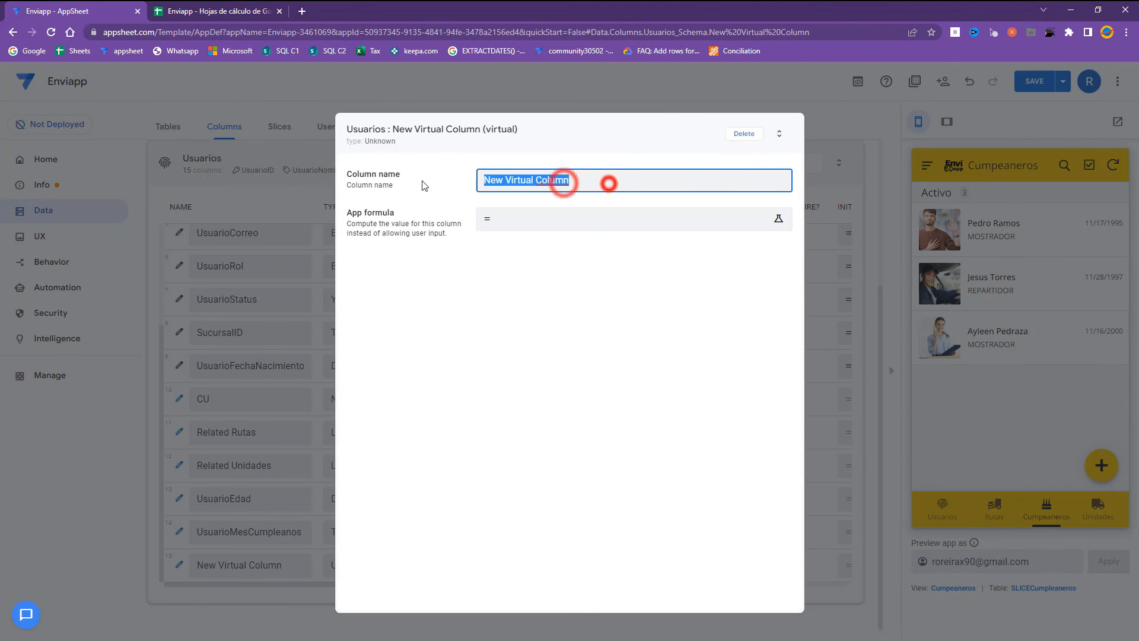
type("Dia")
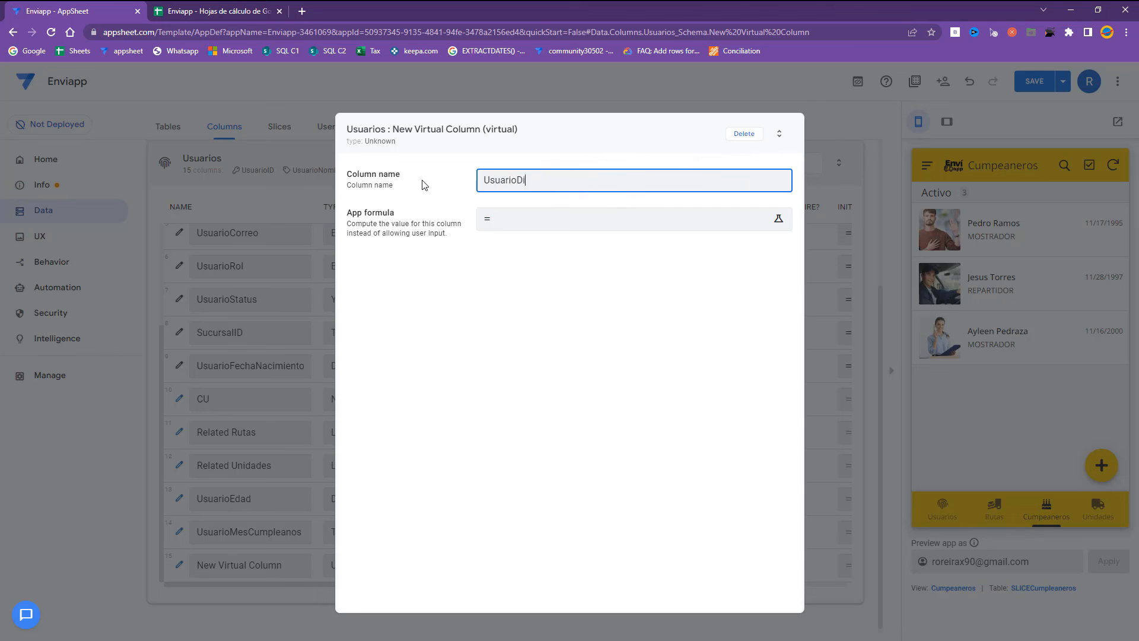
Set the new column's app formula to DAY([UsuarioFechaNacimiento]) using the time function examples.
left_click(500, 218)
left_click(499, 274)
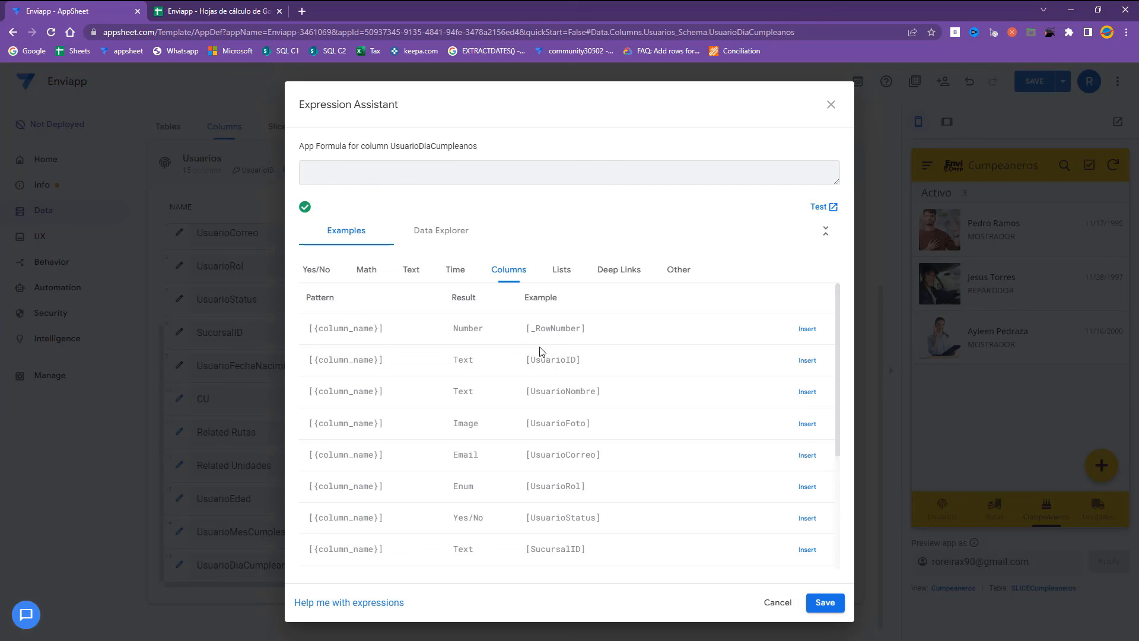
scroll(540, 351, "down", 3)
scroll(487, 408, "up", 3)
left_click(450, 269)
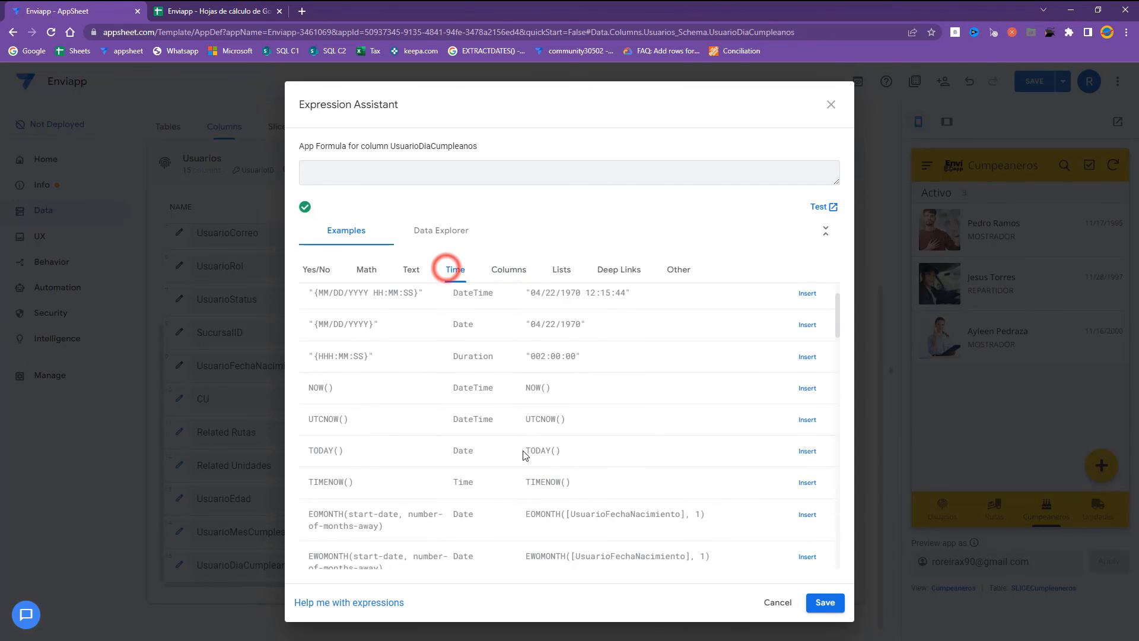
scroll(510, 454, "down", 4)
scroll(475, 451, "down", 7)
scroll(452, 458, "down", 3)
scroll(511, 463, "up", 8)
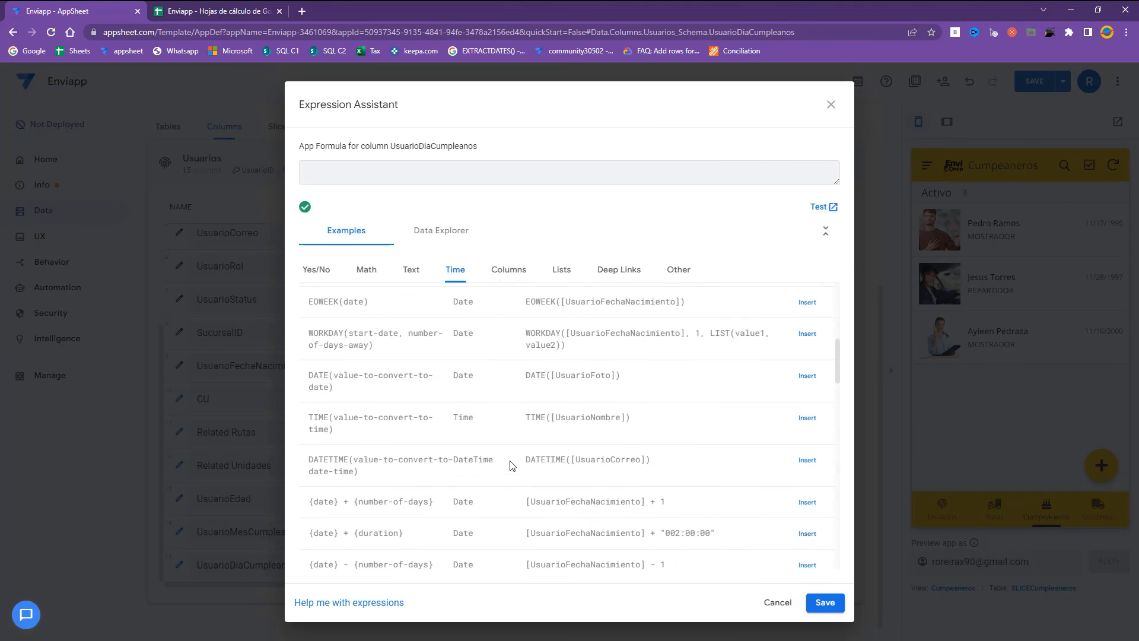
scroll(530, 469, "down", 7)
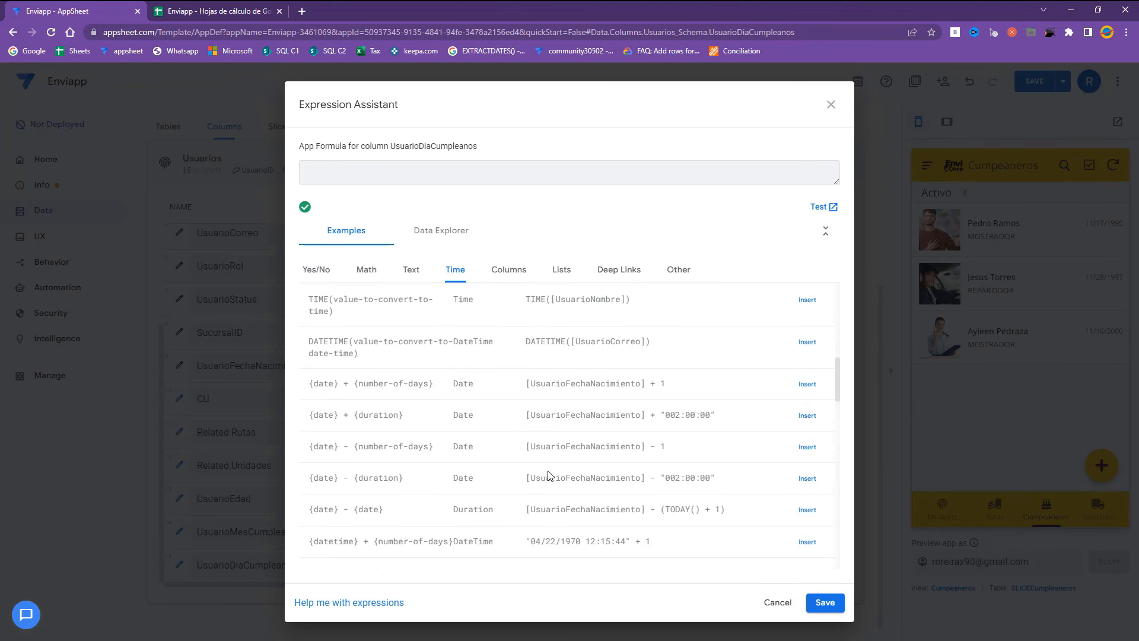
scroll(508, 495, "down", 1)
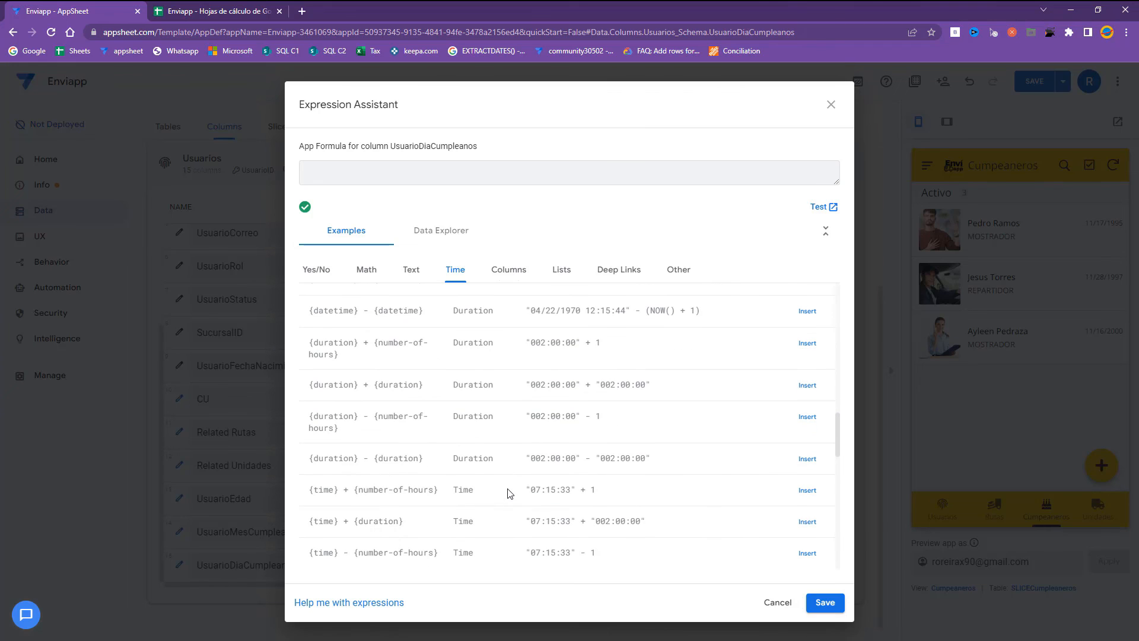
scroll(512, 490, "down", 5)
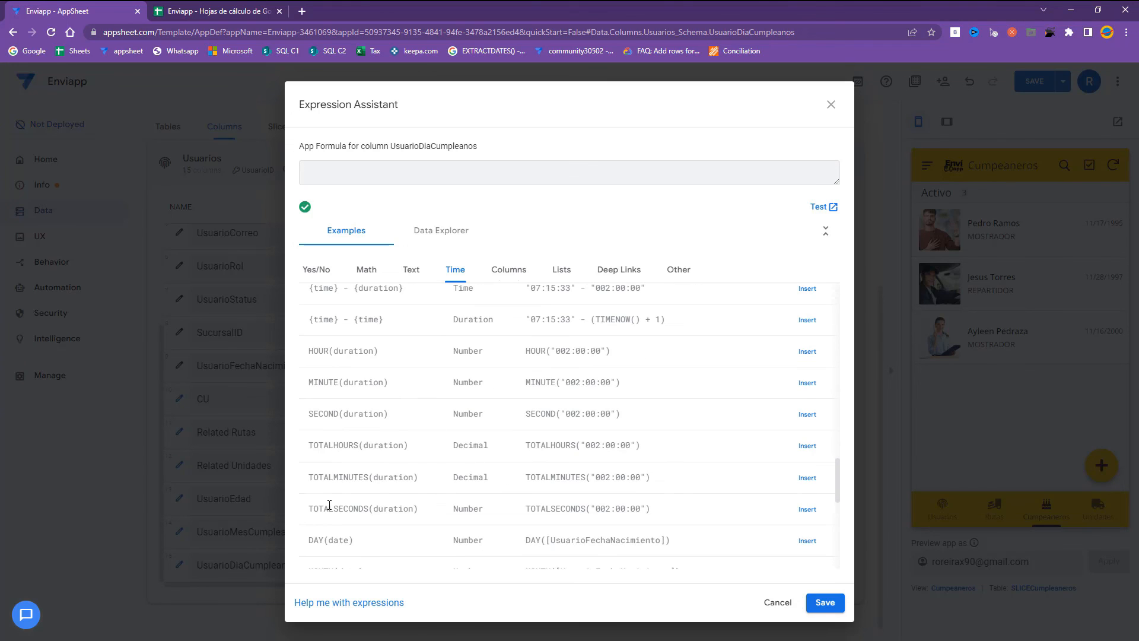
left_click(807, 541)
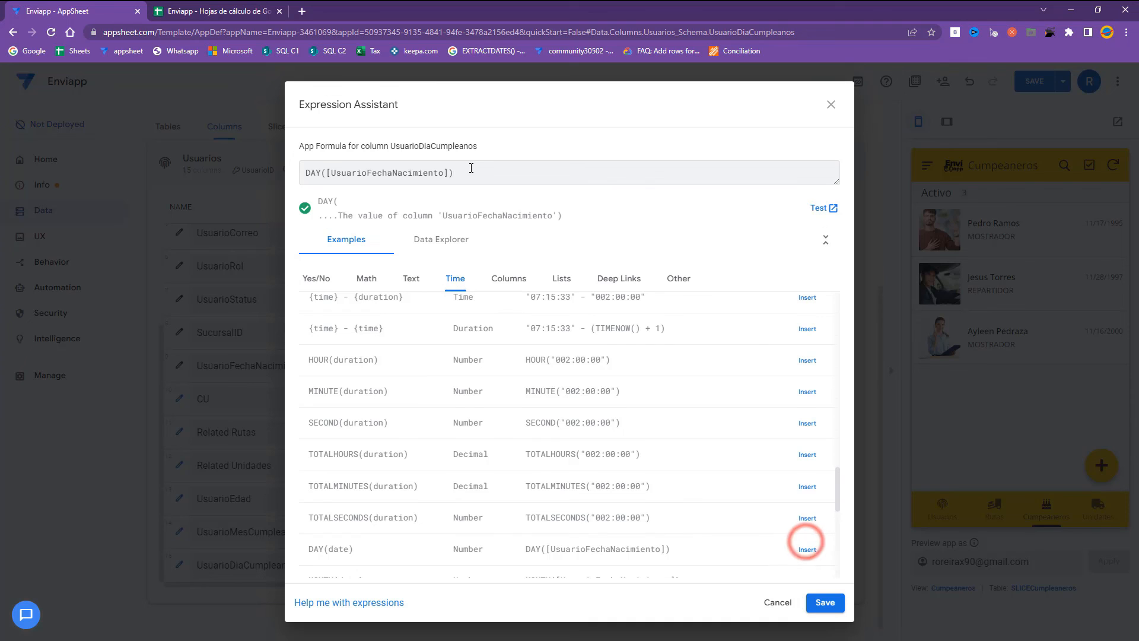
left_click(825, 603)
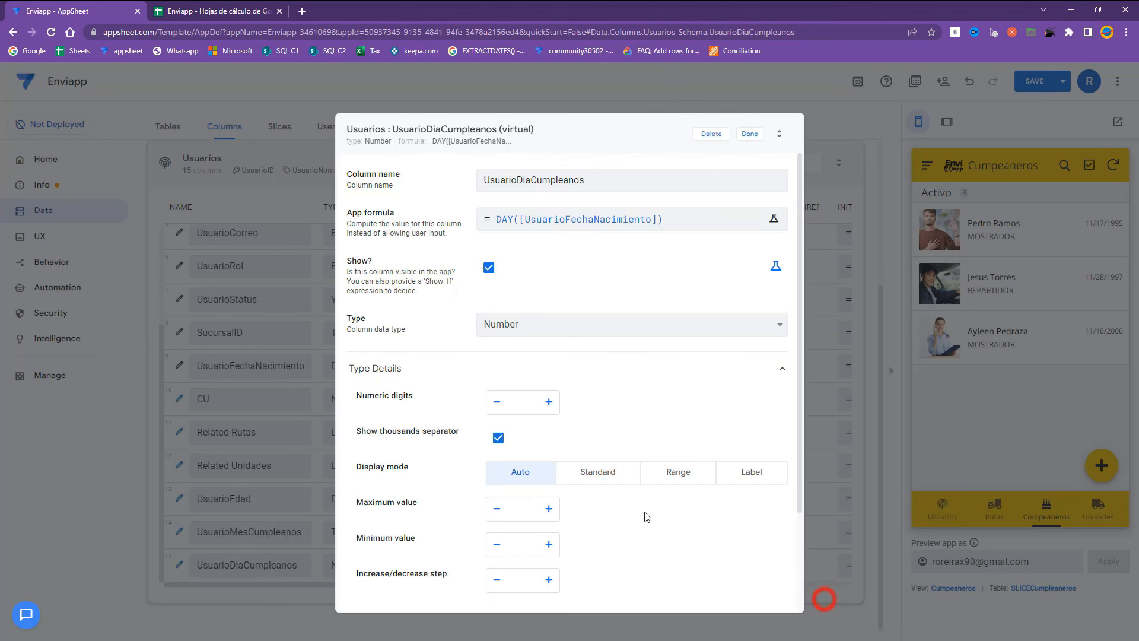
Finish the UsuarioDiaCumpleanos column definition and save the app.
left_click(749, 134)
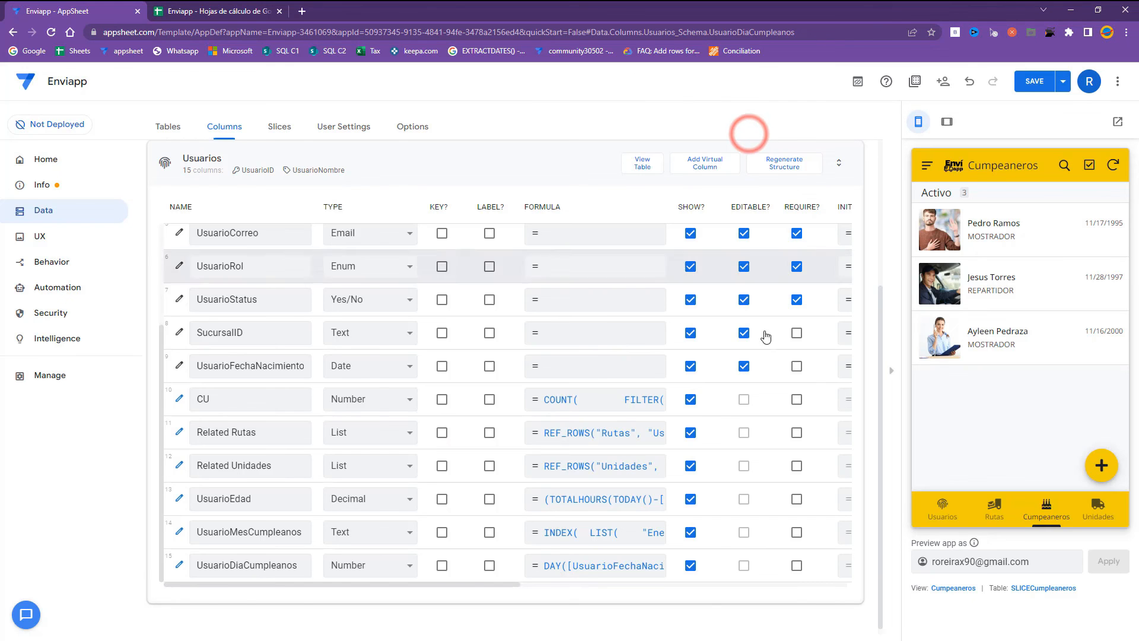
left_click(1023, 80)
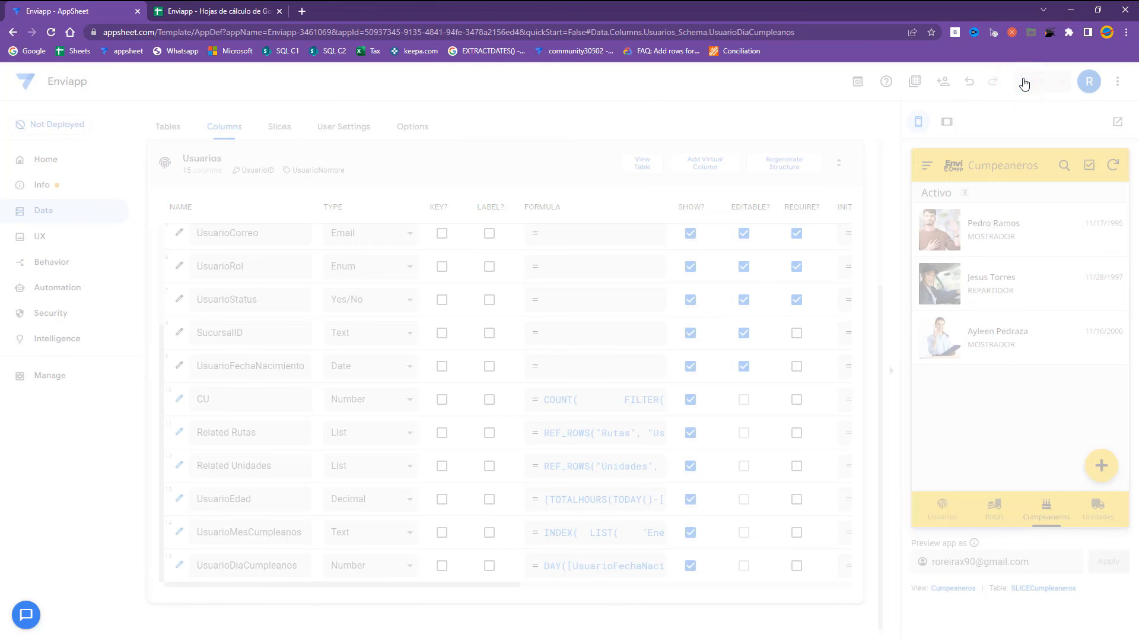
left_click(295, 572)
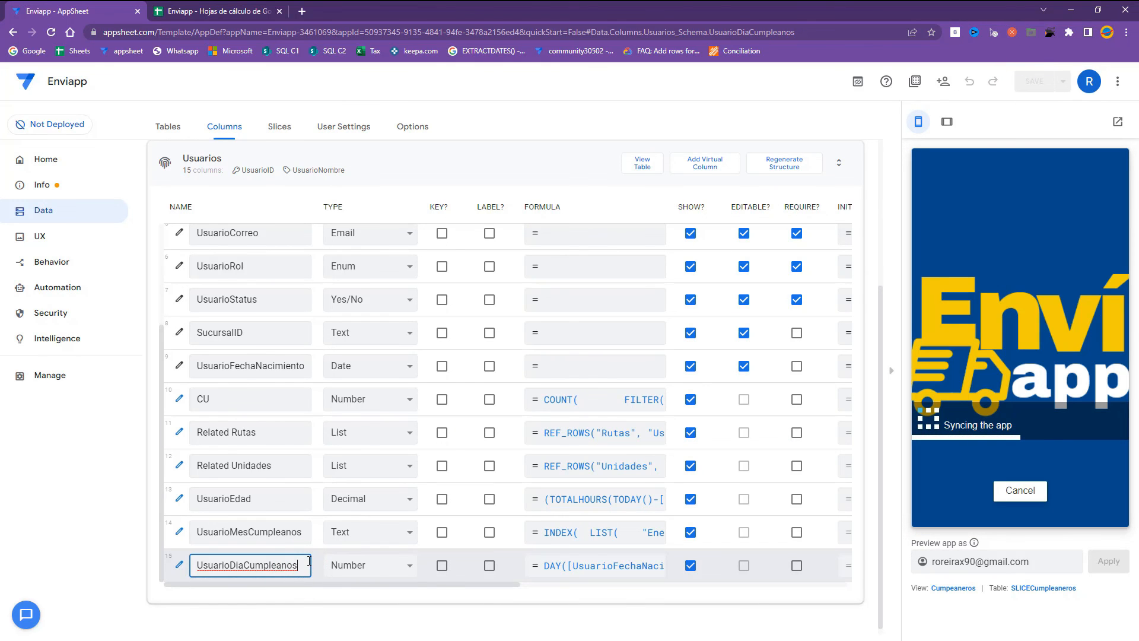
Change the Cumpeaneros view's sort column to UsuarioDiaCumpleanos.
left_click(953, 588)
scroll(520, 465, "down", 1)
left_click(409, 422)
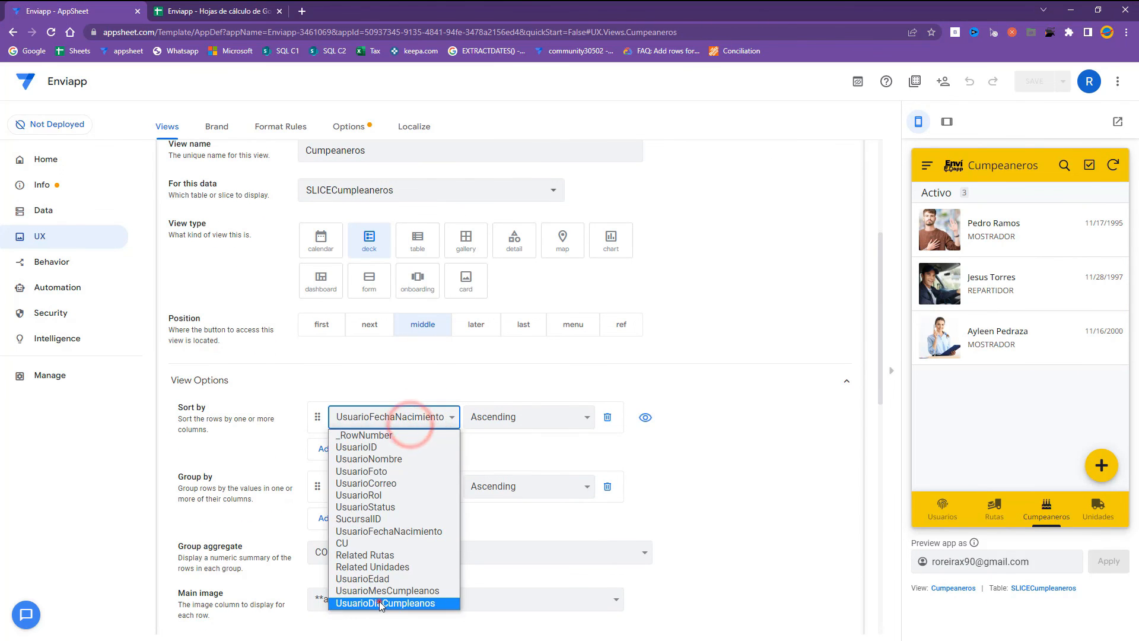
left_click(375, 603)
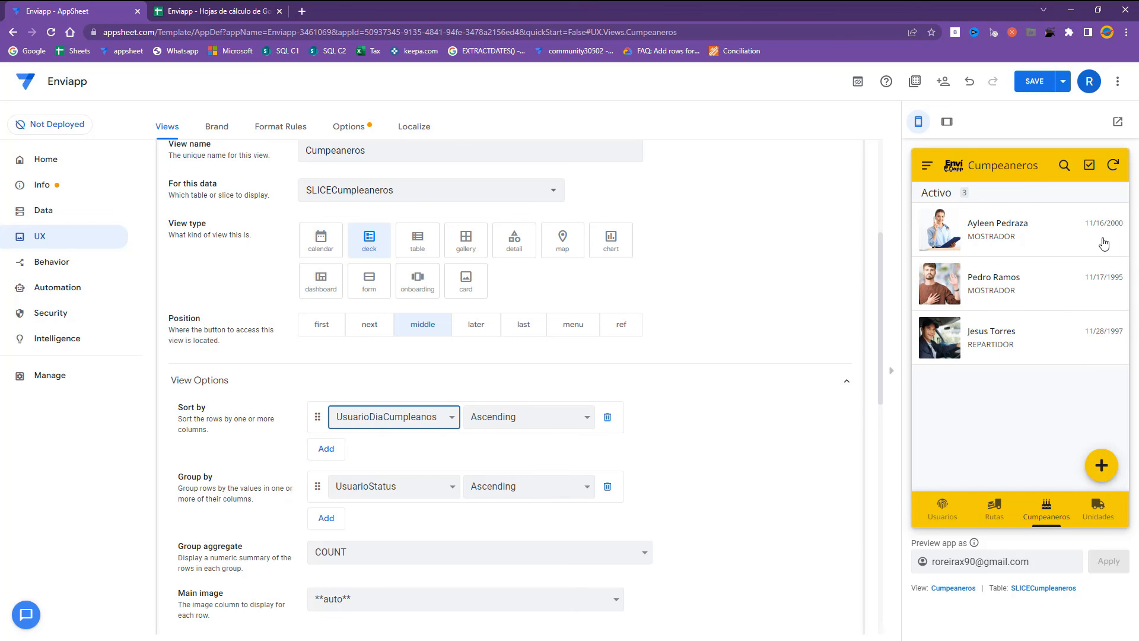
Set the Cumpeaneros view's summary column to UsuarioDiaCumpleanos and save the app.
scroll(392, 492, "down", 3)
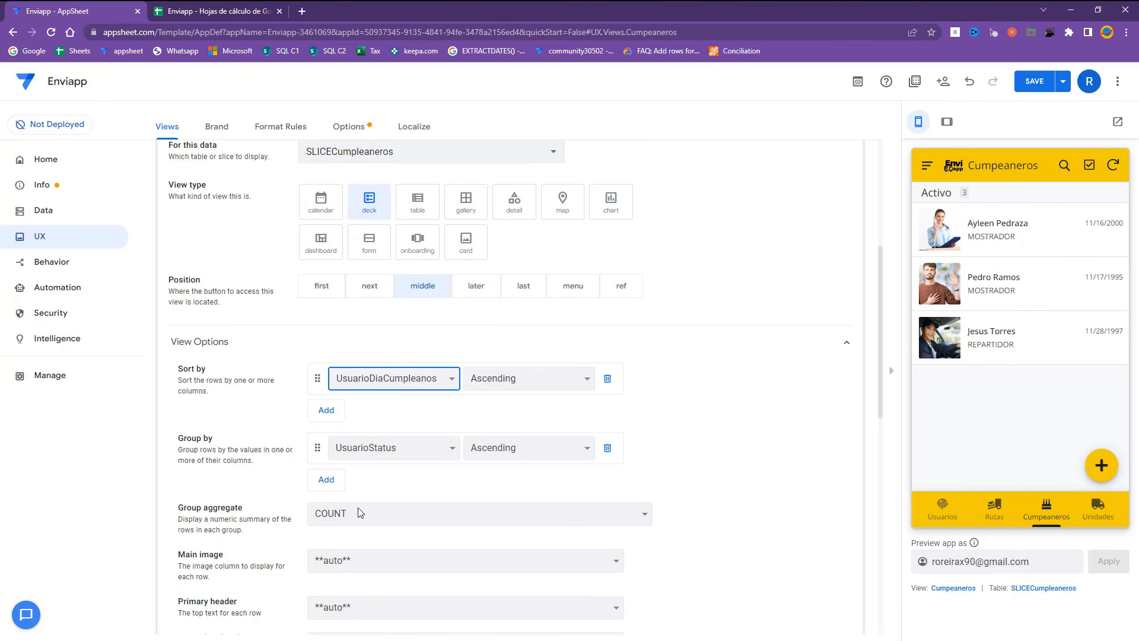
left_click(372, 541)
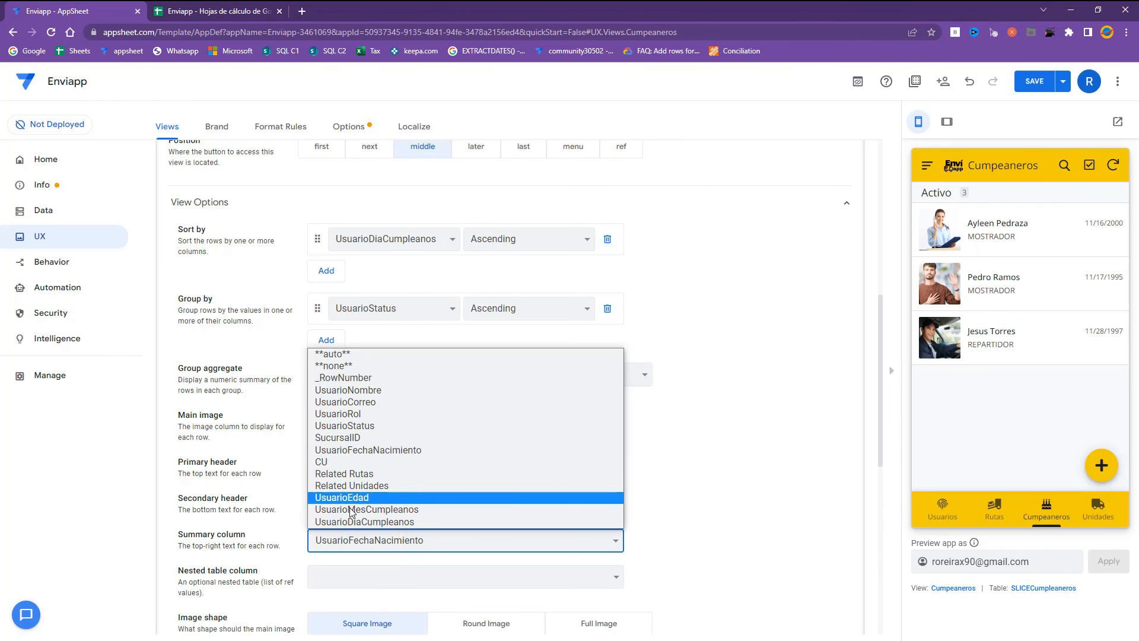
left_click(358, 522)
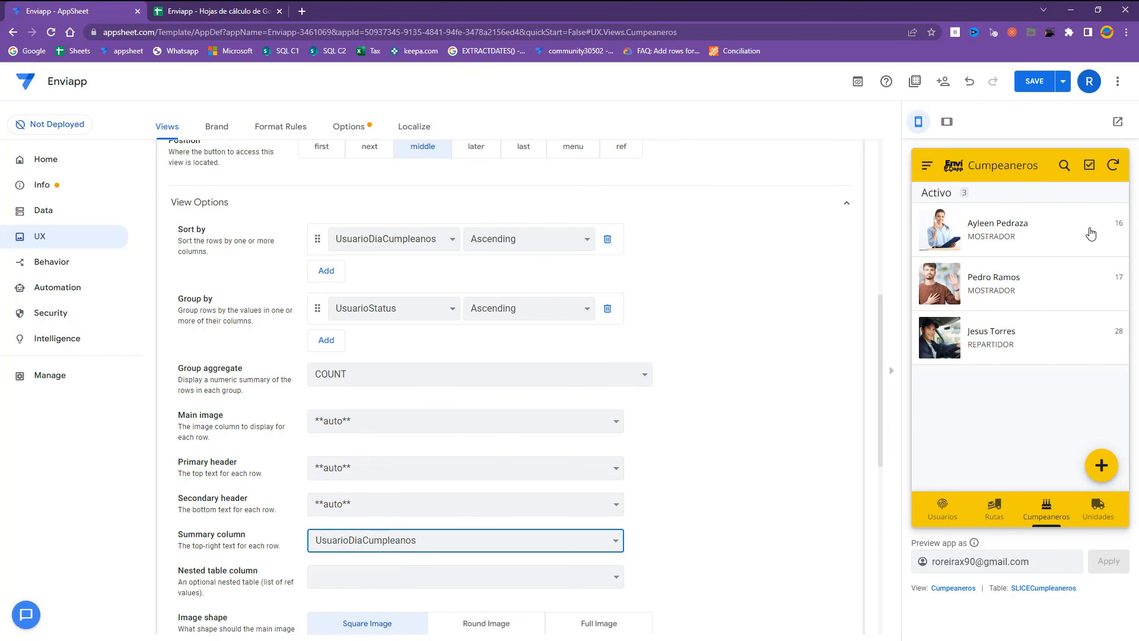
left_click(1035, 81)
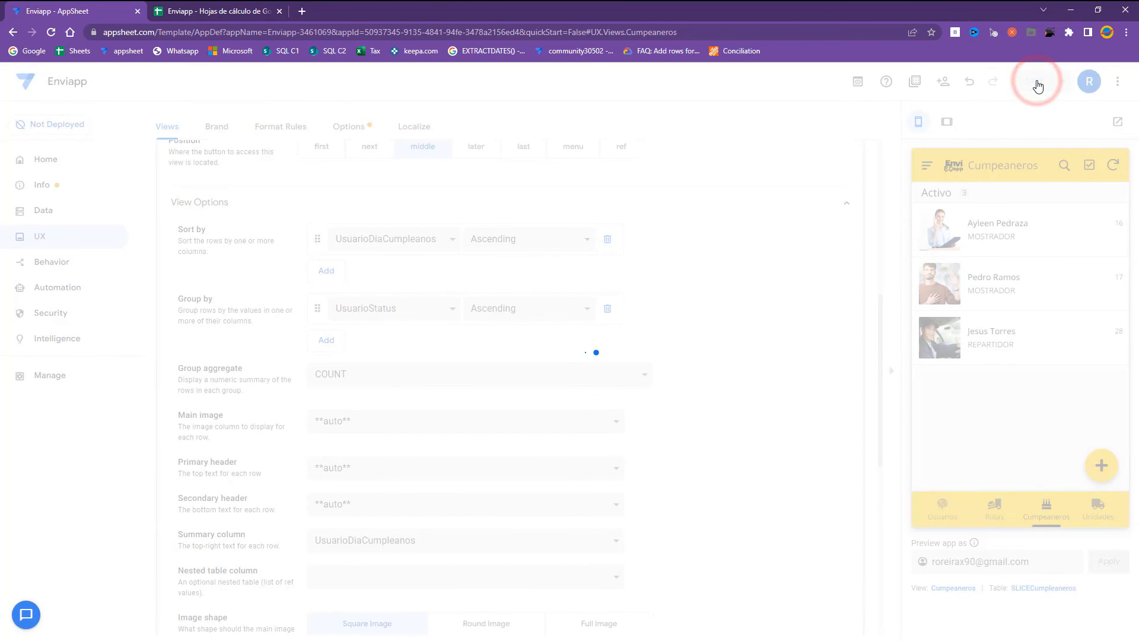